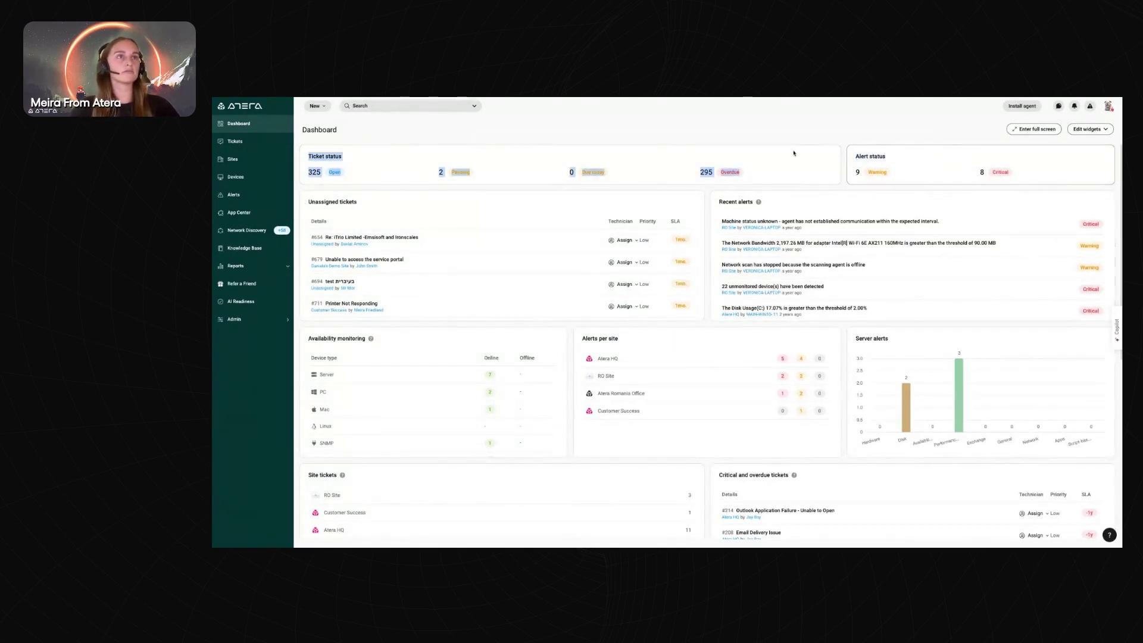
Open the ticket list from the dashboard's ticket status widget and return to the dashboard to view the alert status
left_click(816, 170)
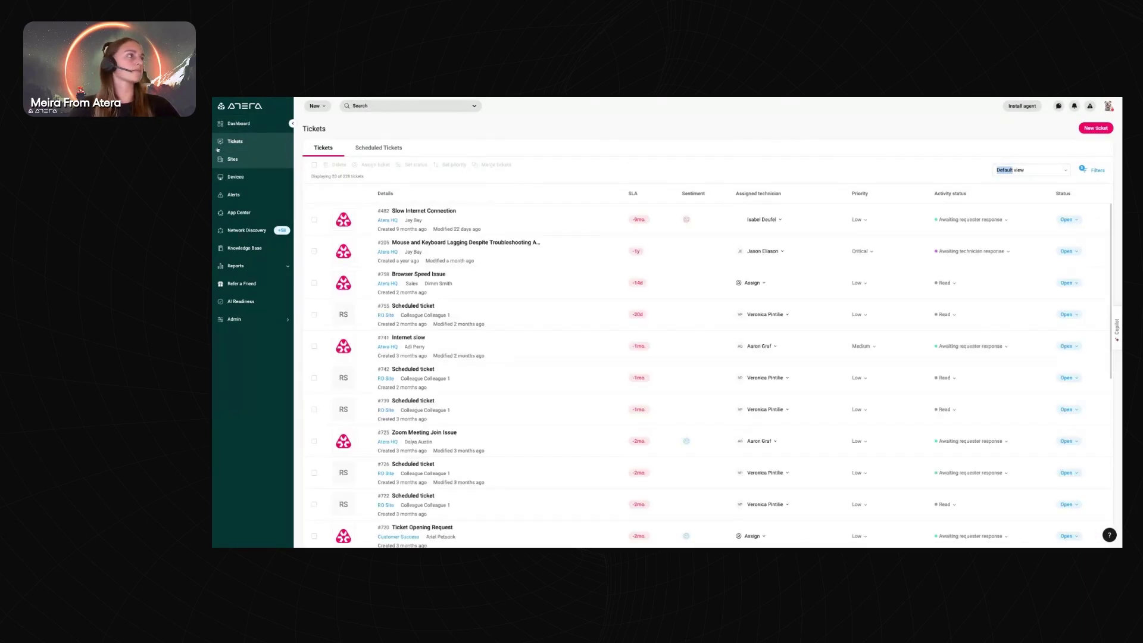
left_click(238, 124)
left_click_drag(304, 172, 923, 170)
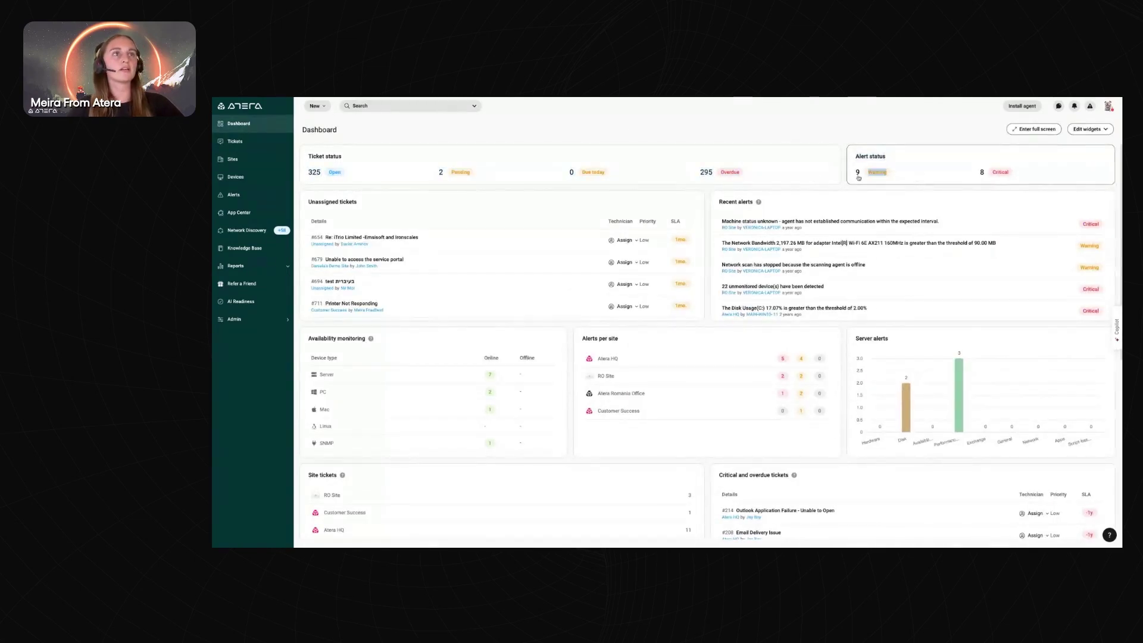
left_click(817, 127)
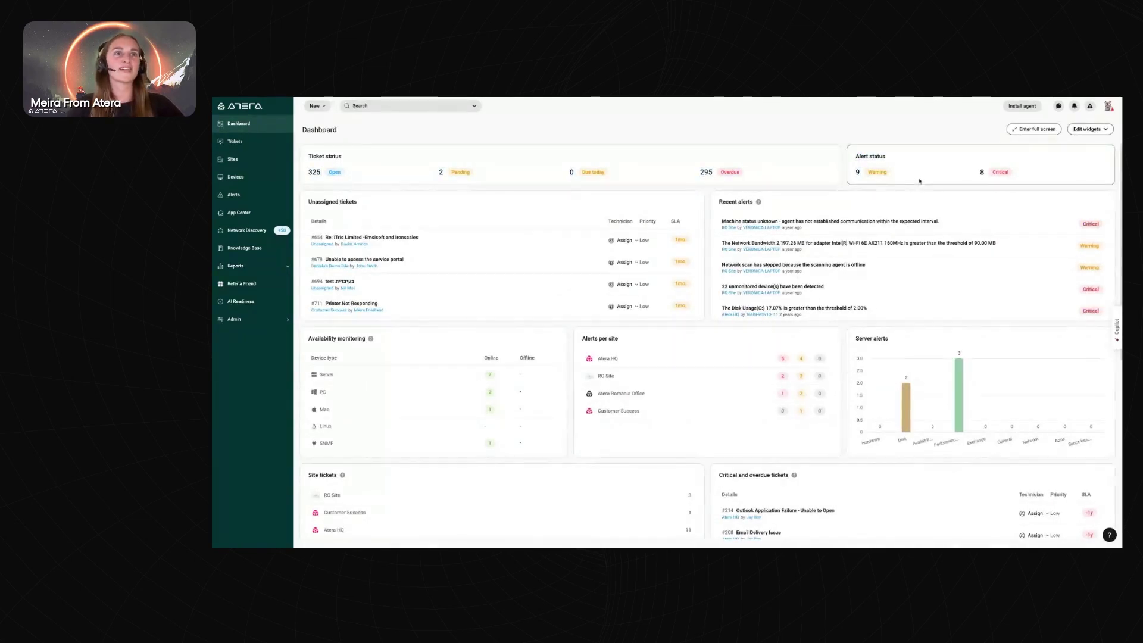
mouse_move(923, 200)
left_mouse_down()
mouse_move(780, 226)
mouse_move(952, 190)
mouse_move(922, 192)
left_mouse_up()
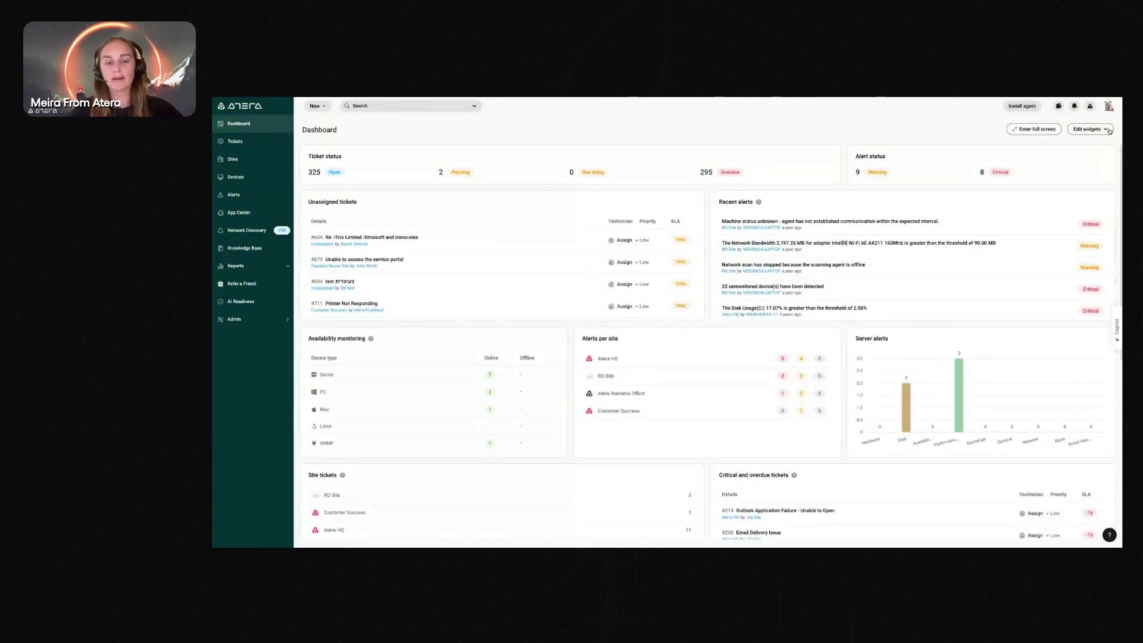
View the list of available dashboard widgets and look through the widgets further down the dashboard
left_click(1087, 128)
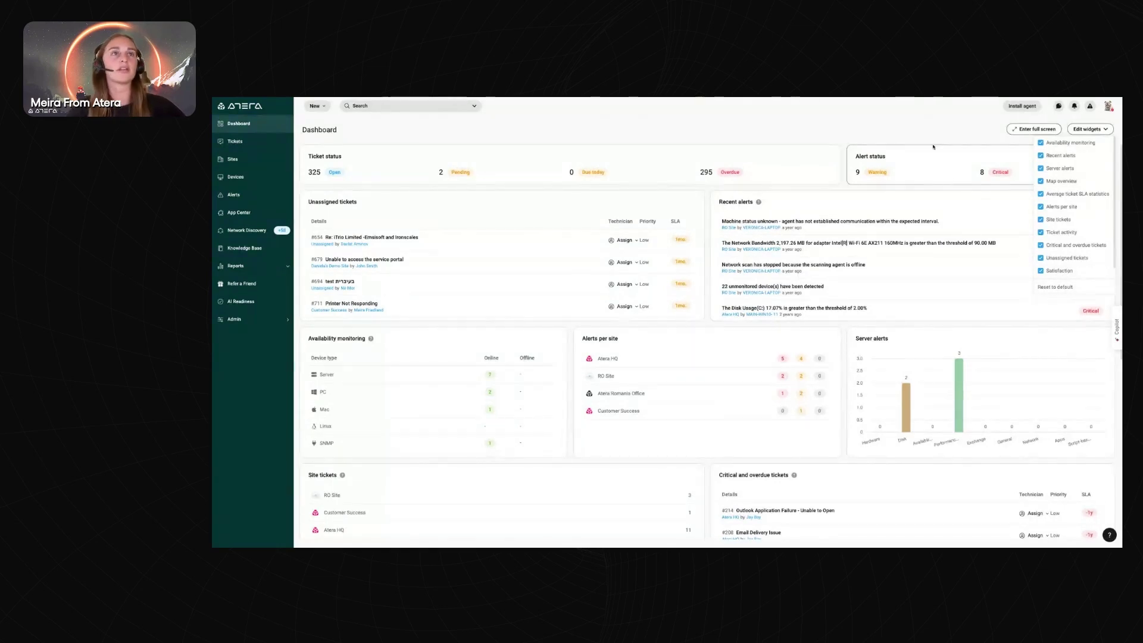
scroll(823, 255, "down", 1)
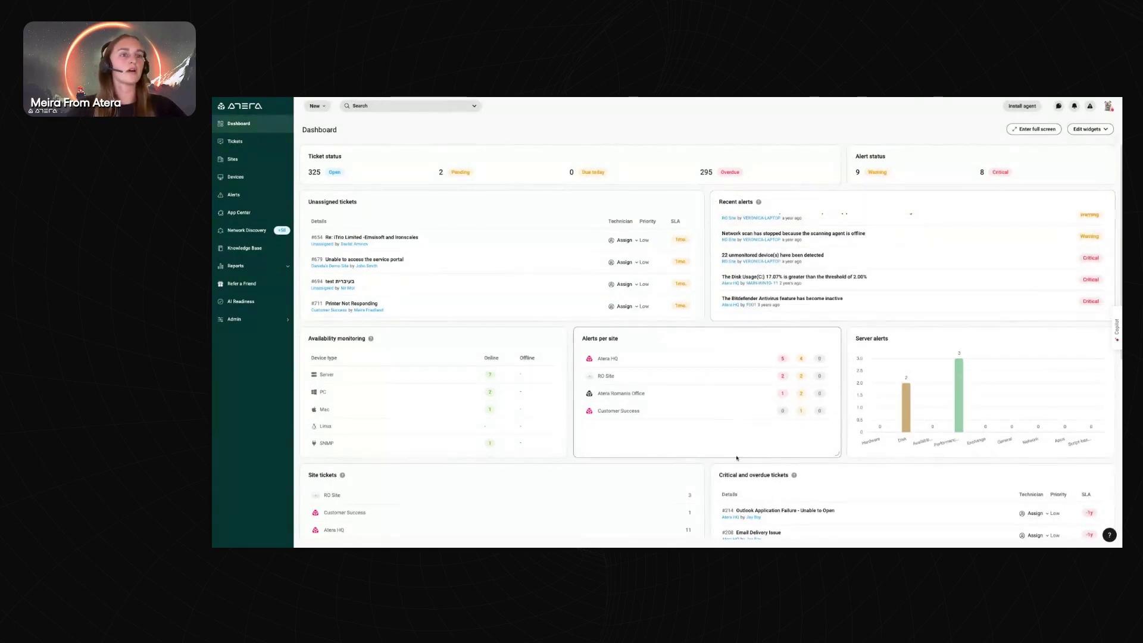
scroll(952, 417, "down", 2)
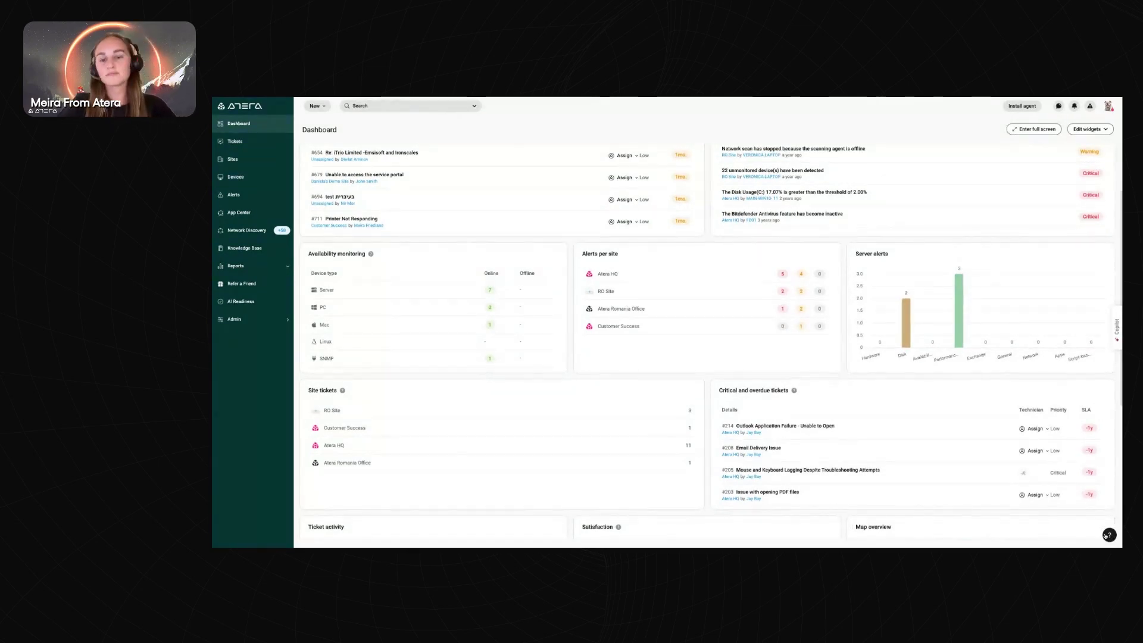
Open the help resources, view the product updates, and return to the main help page
left_click(1104, 536)
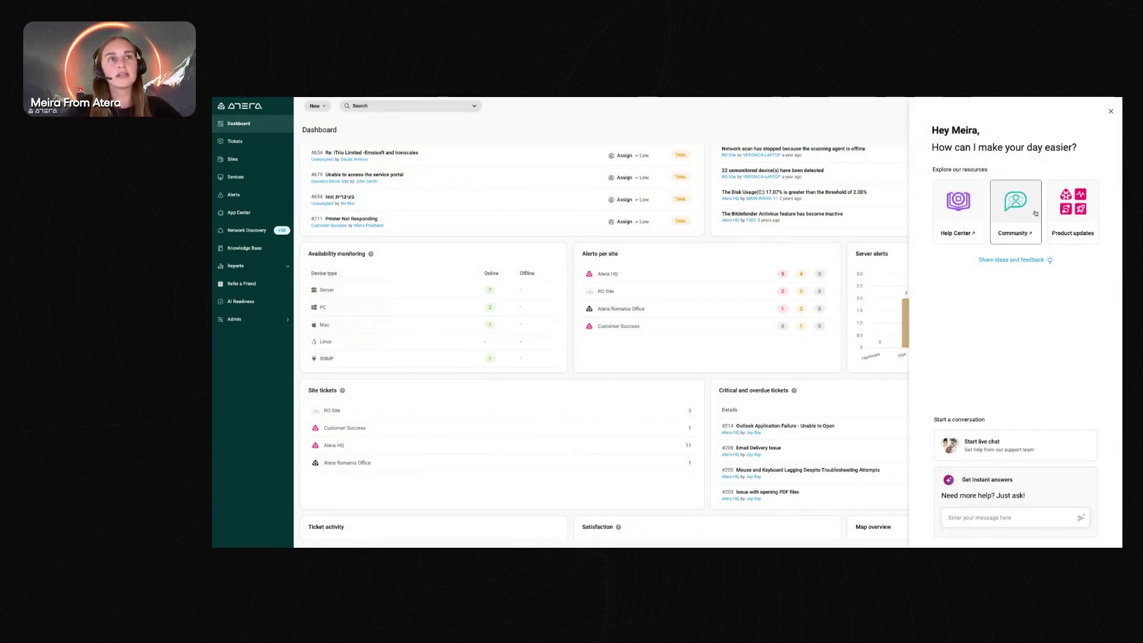
left_click(1072, 215)
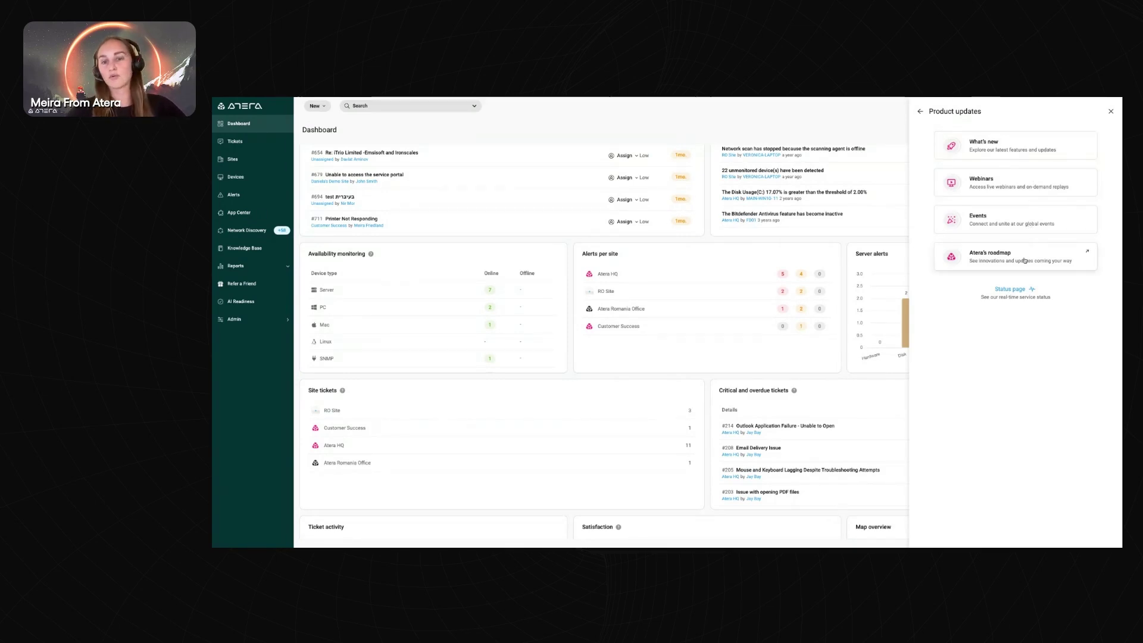
left_click(919, 109)
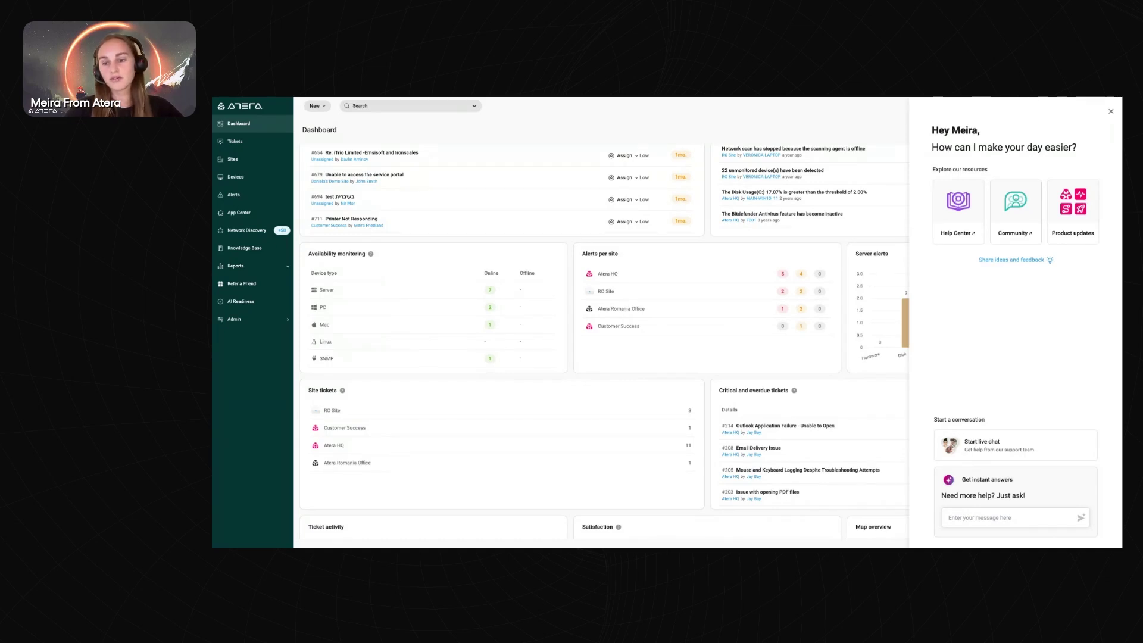
Ask the AI assistant "I want to automate tasks with scripts" and close the help resources
left_click(983, 517)
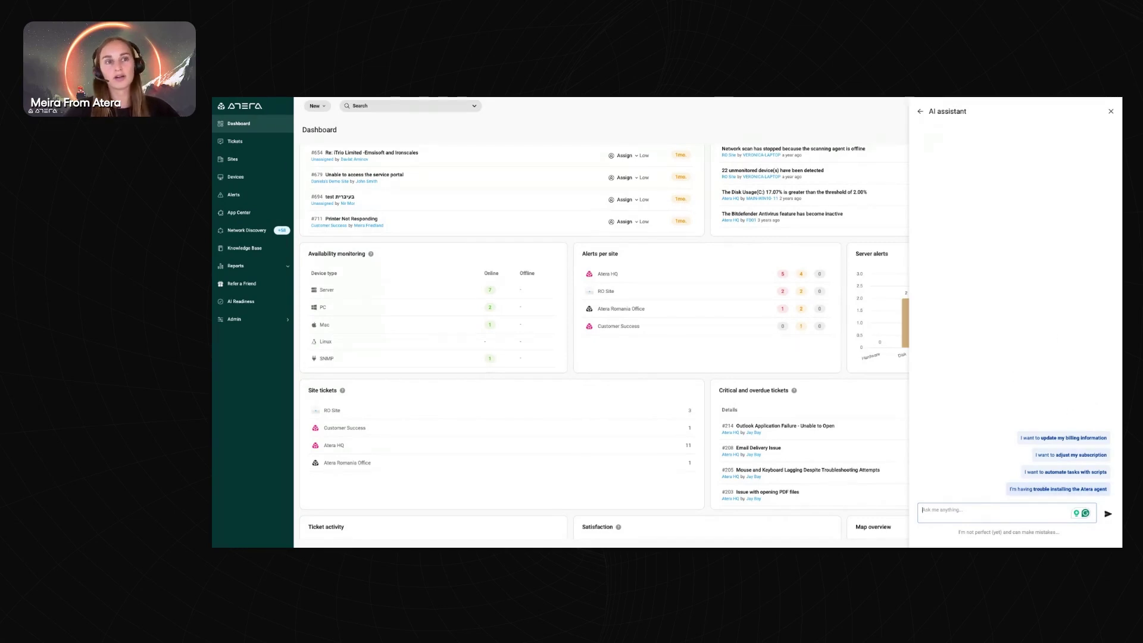
left_click(1058, 474)
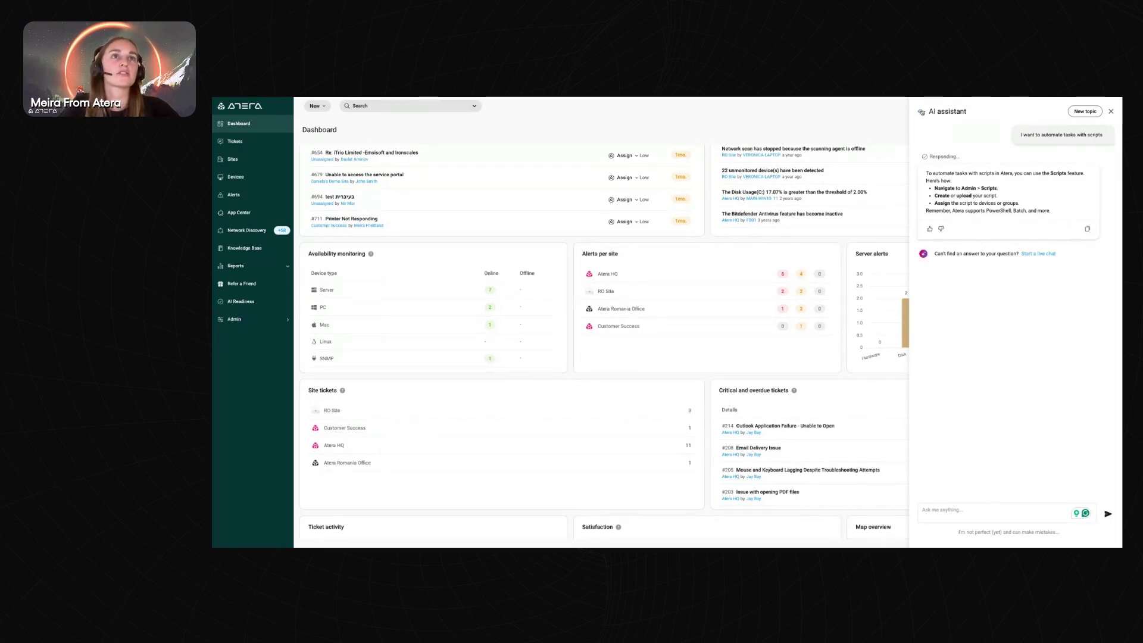
left_click(922, 112)
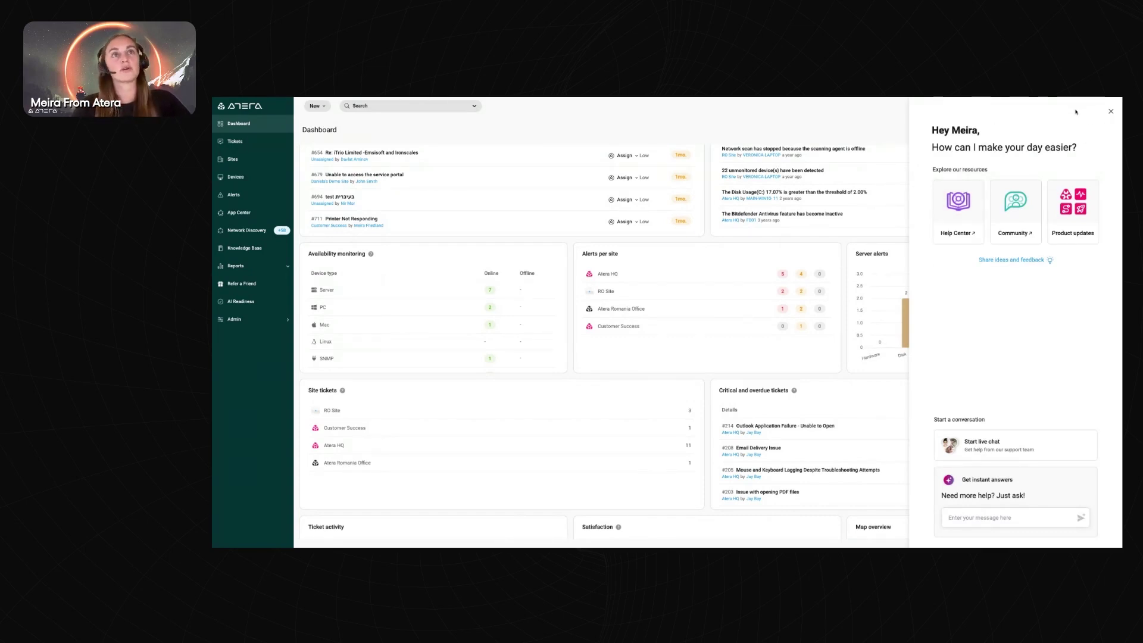
left_click(1110, 112)
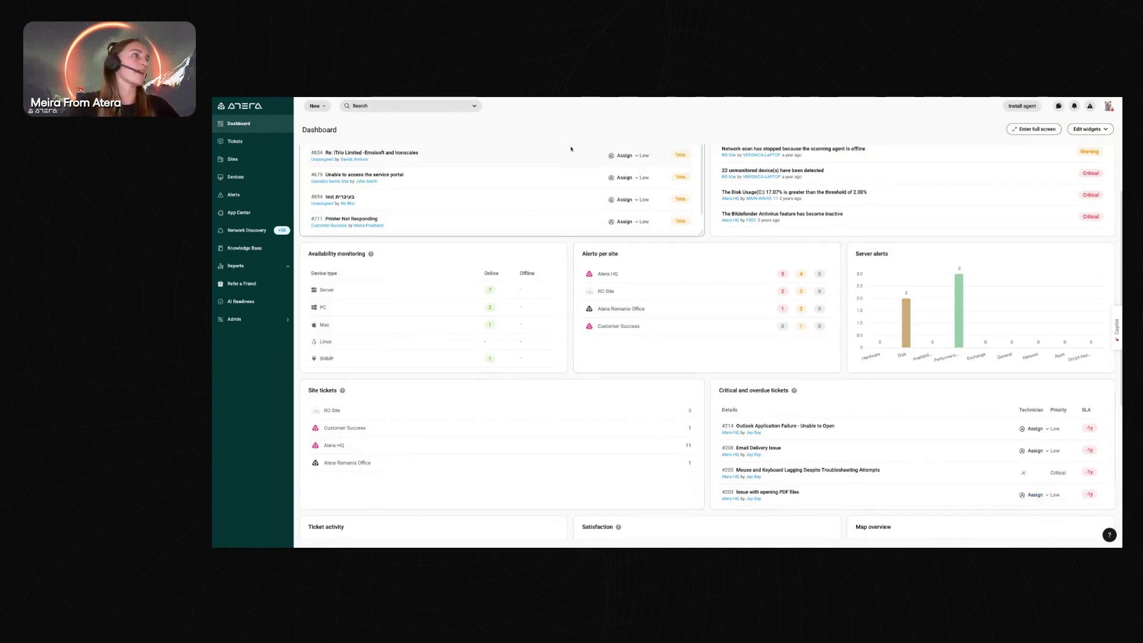
Examine the list of sites, including their phone numbers, addresses and main site users
scroll(571, 148, "up", 2)
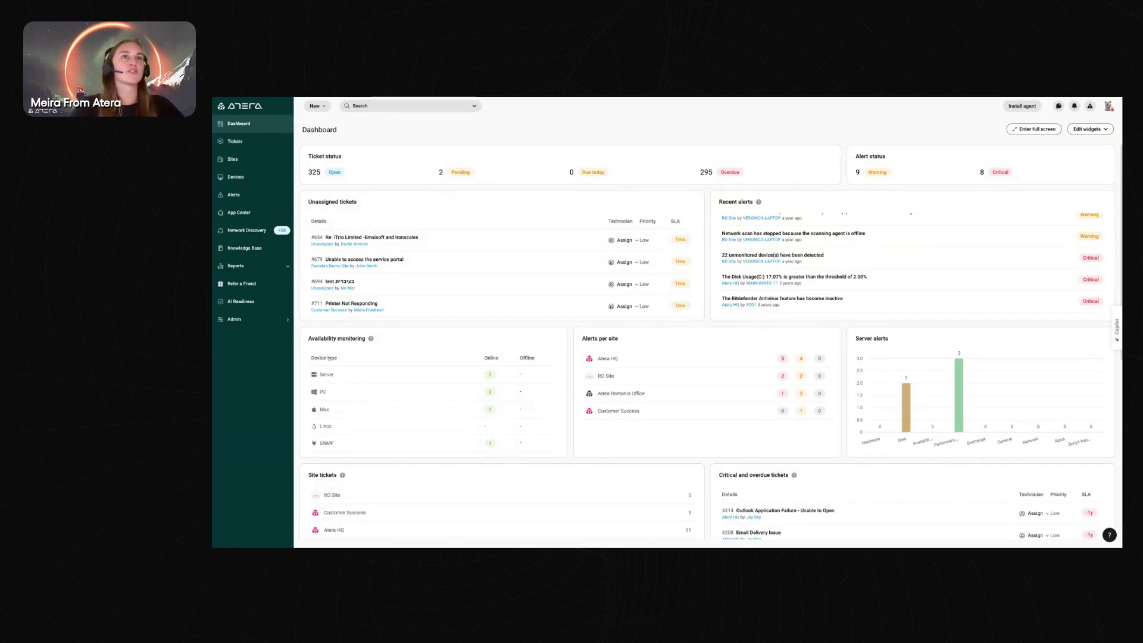
left_click(249, 157)
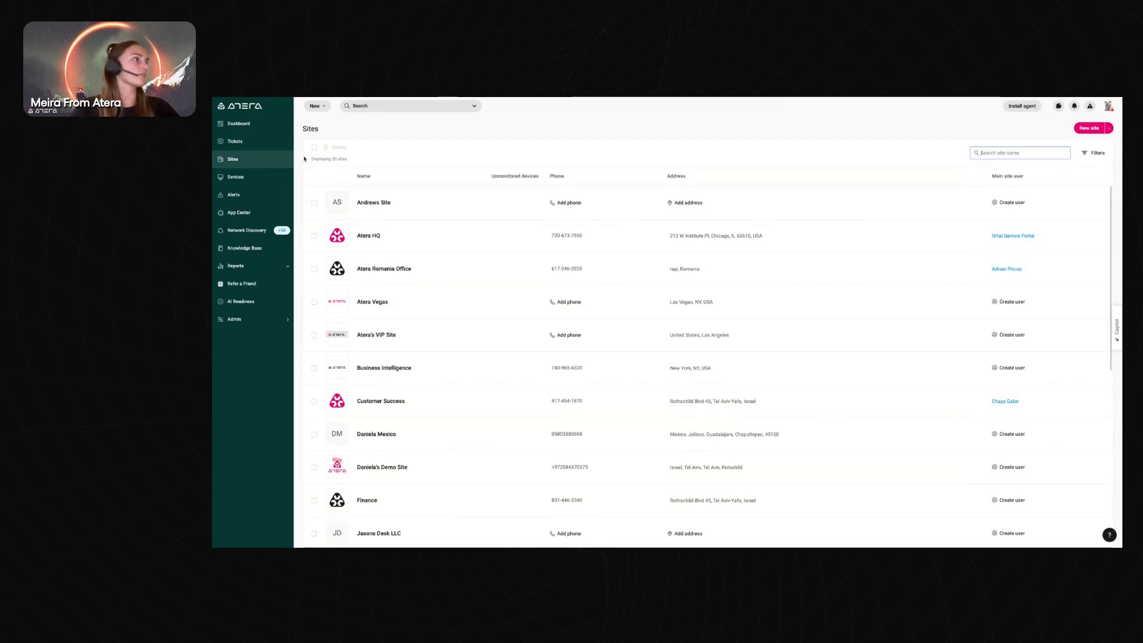
scroll(432, 194, "down", 1)
scroll(437, 245, "down", 4)
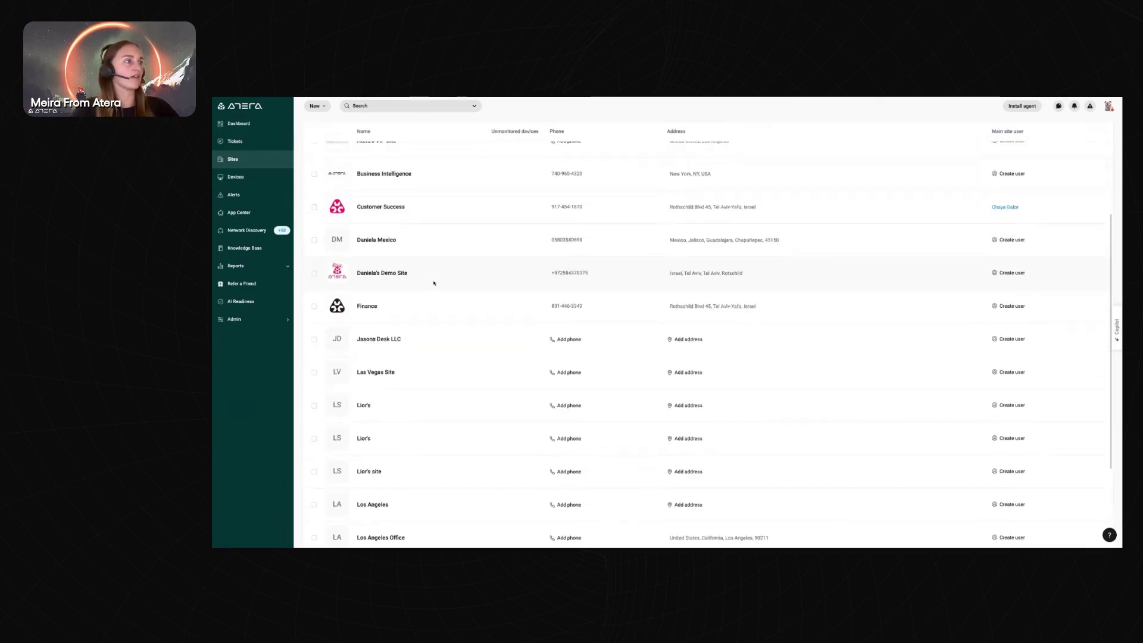
scroll(434, 282, "up", 2)
scroll(434, 283, "up", 1)
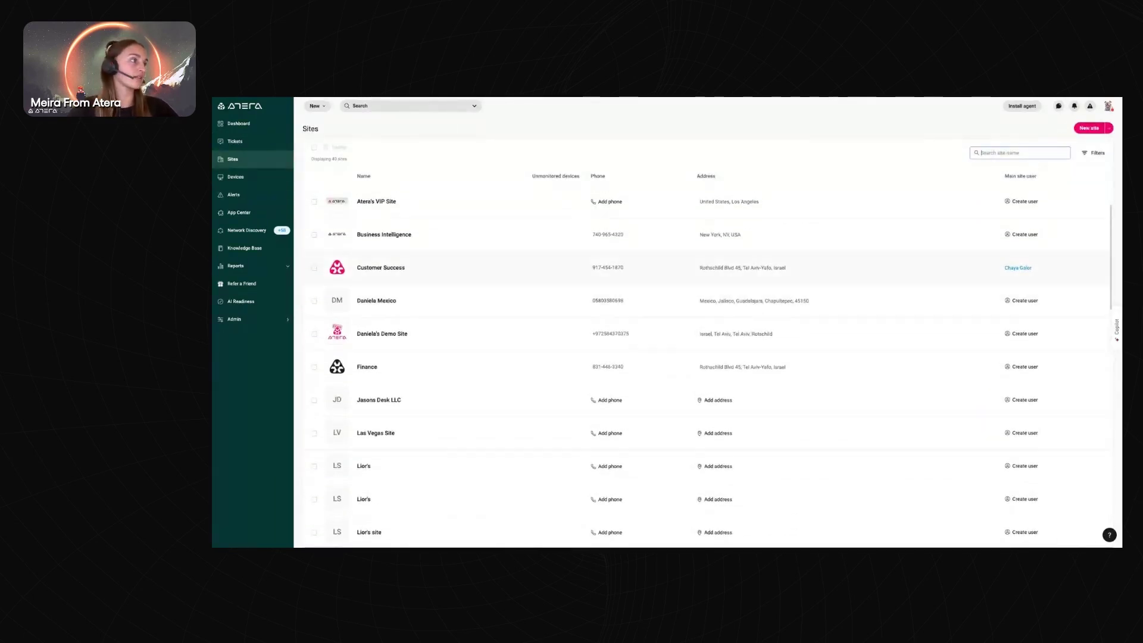
scroll(434, 284, "up", 3)
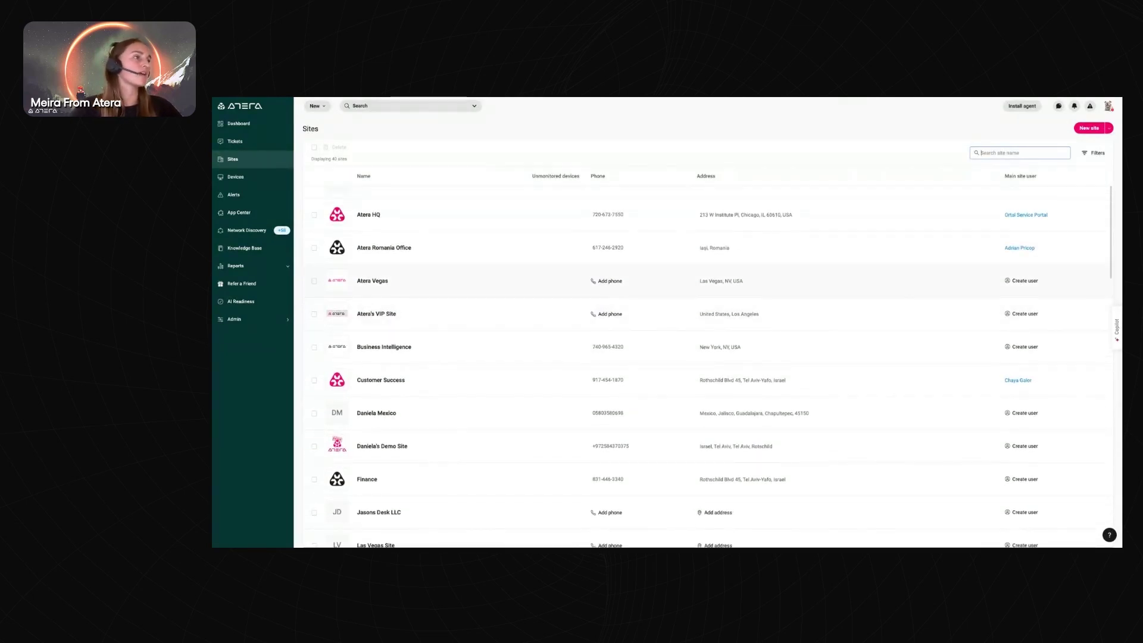
scroll(688, 373, "up", 1)
Begin a new site by filling in the site name, and leave the form without creating it
left_click(1099, 128)
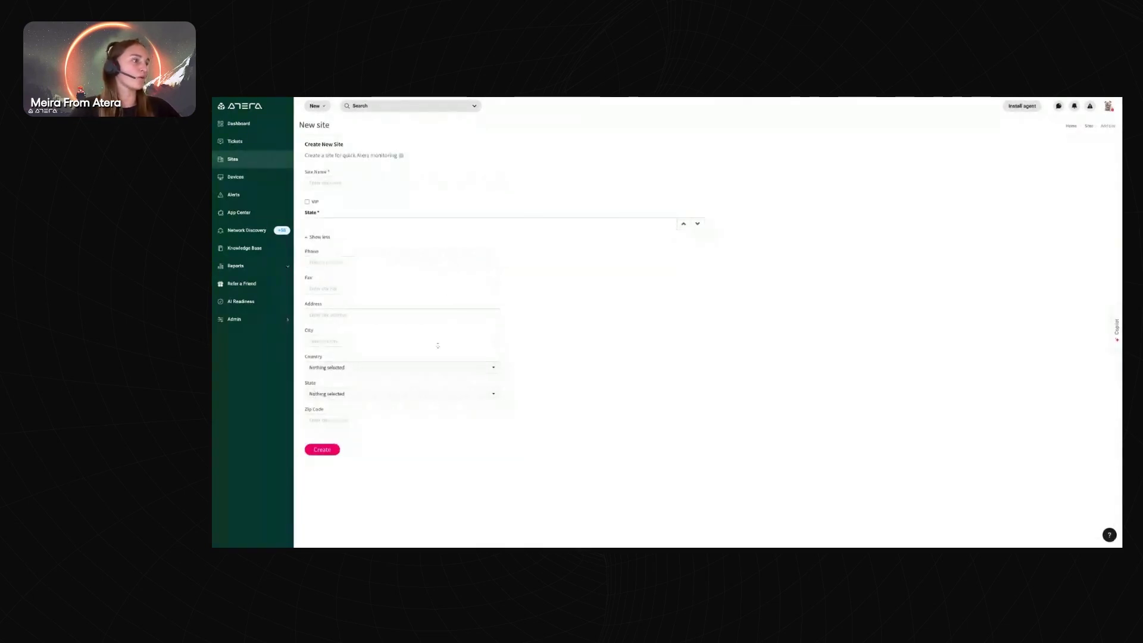
left_click(373, 181)
type("Meira")
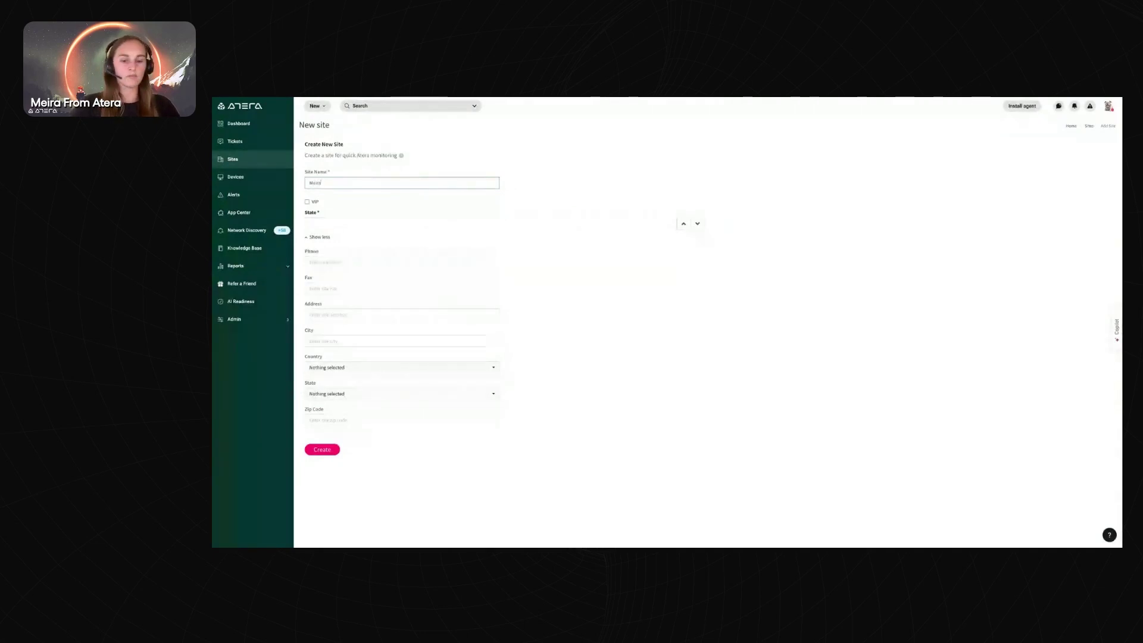
type("'s Web")
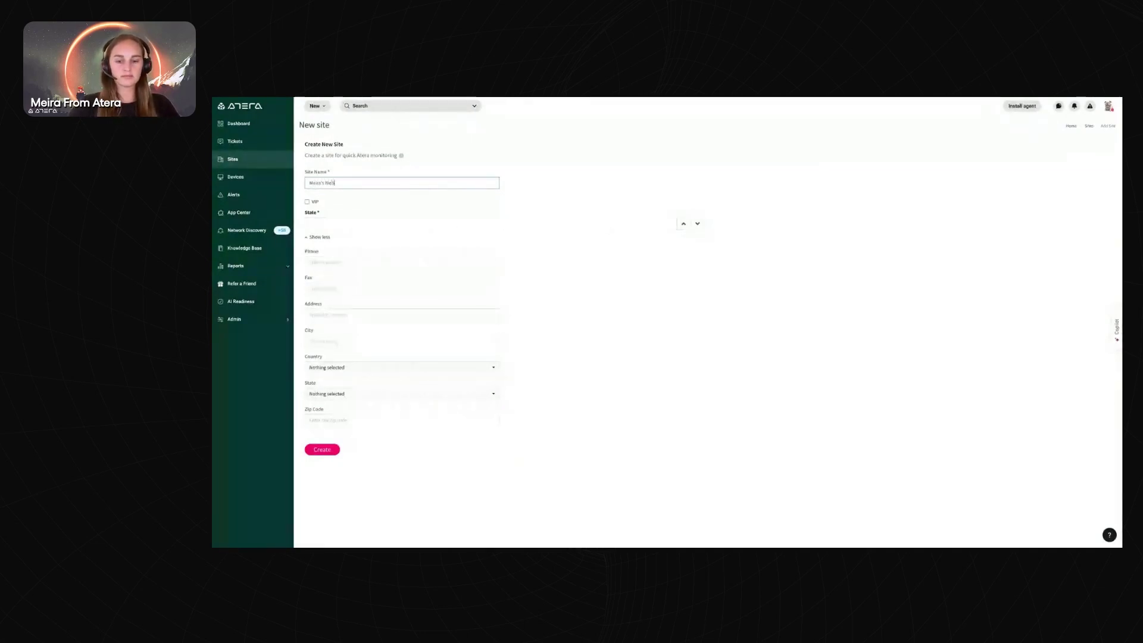
type("inars")
left_click(366, 225)
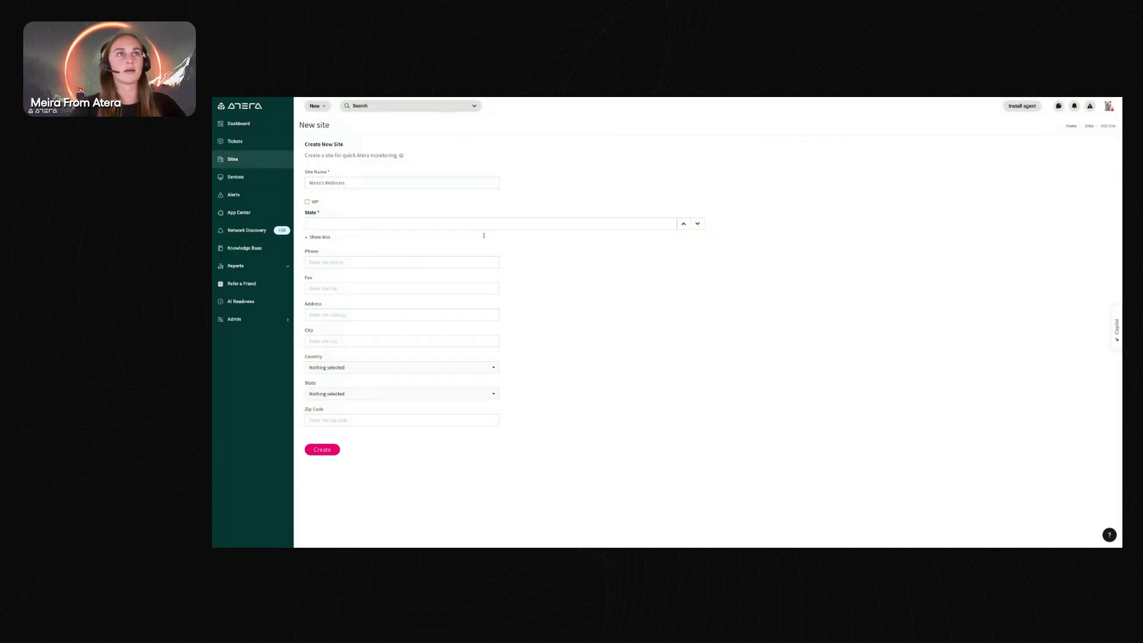
left_click(233, 159)
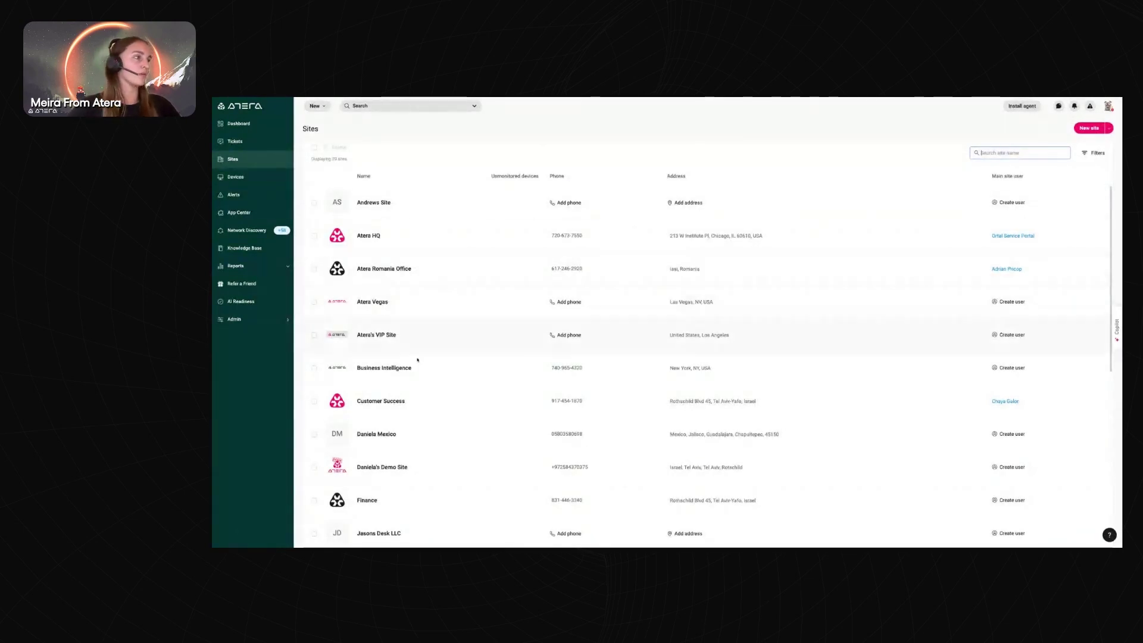
Open the Customer Success site and view its overview details
left_click(396, 400)
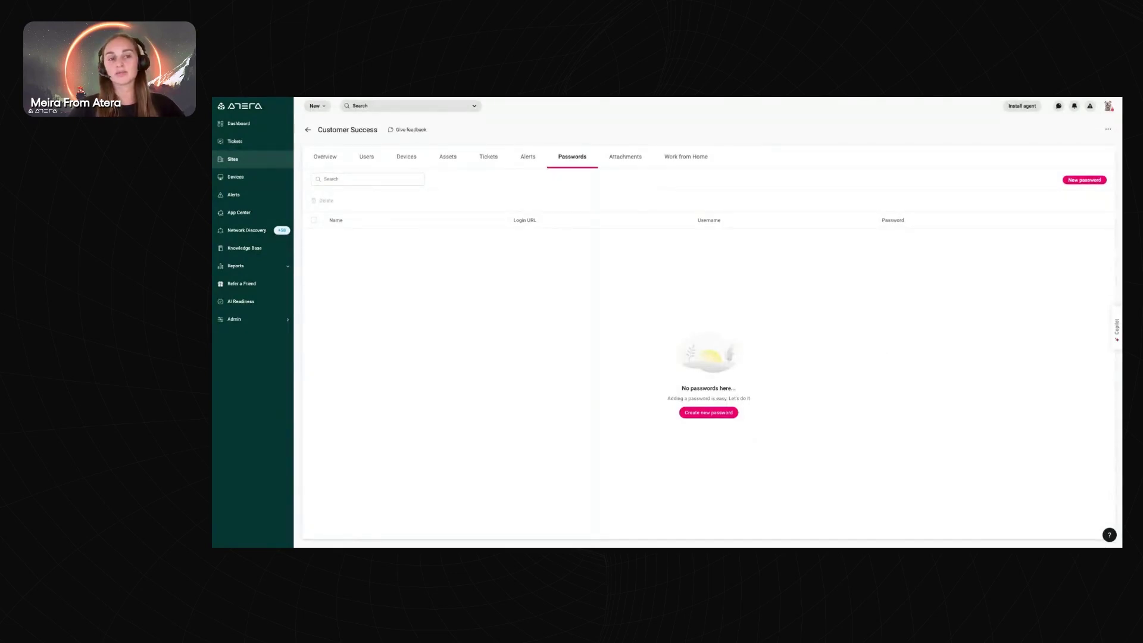
left_click(326, 162)
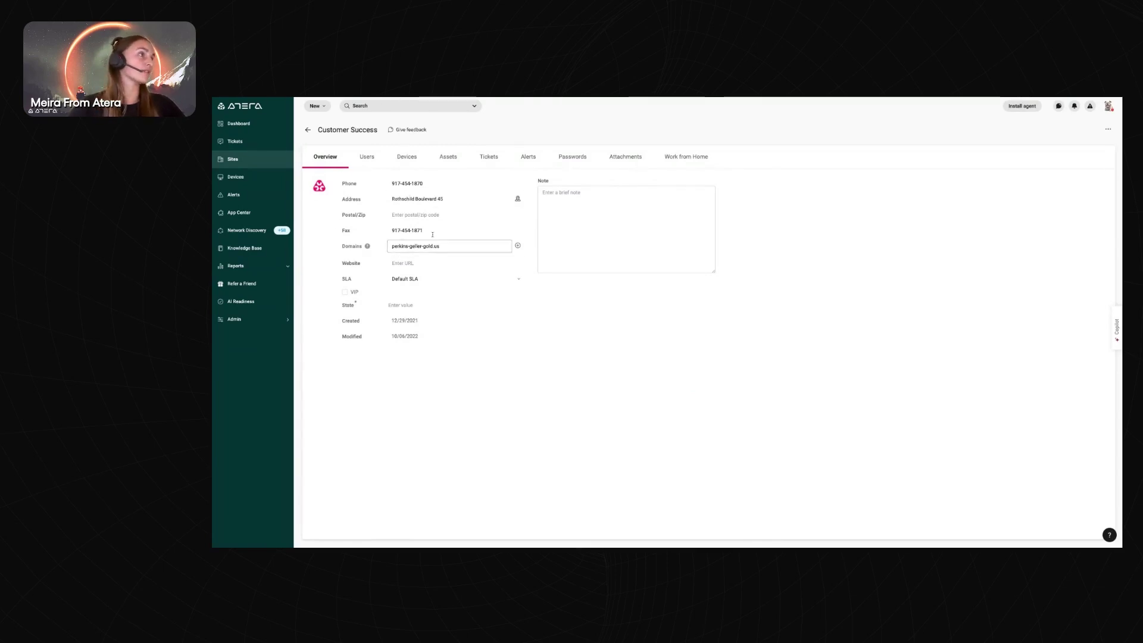
Open a user's record from the Customer Success site and view the user's assigned tickets and stored passwords
left_click(367, 156)
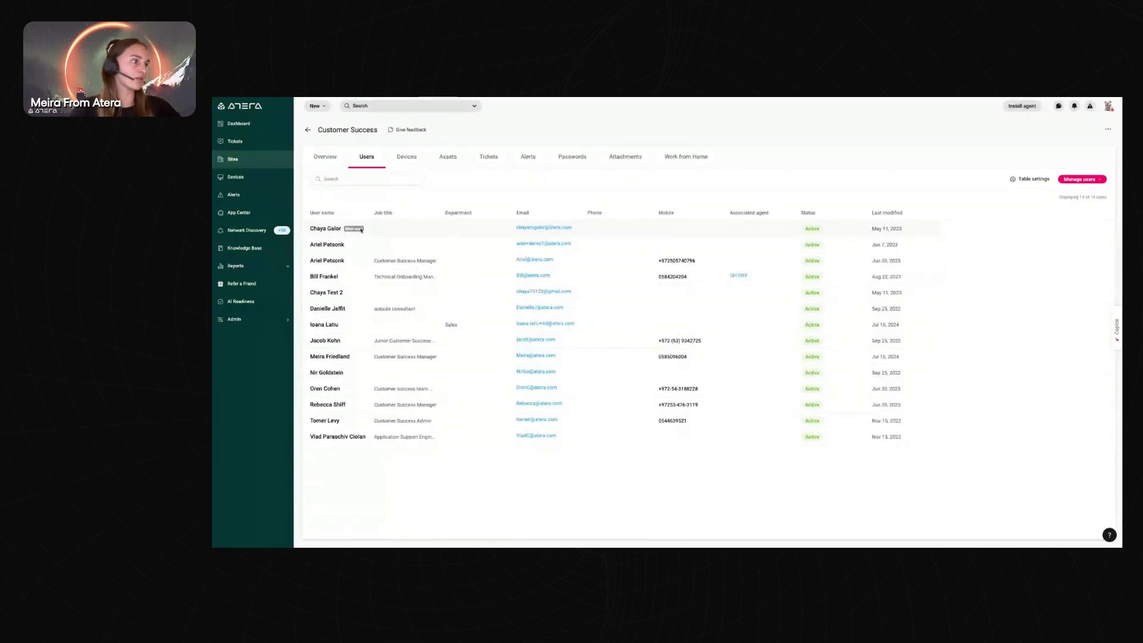
left_click(337, 364)
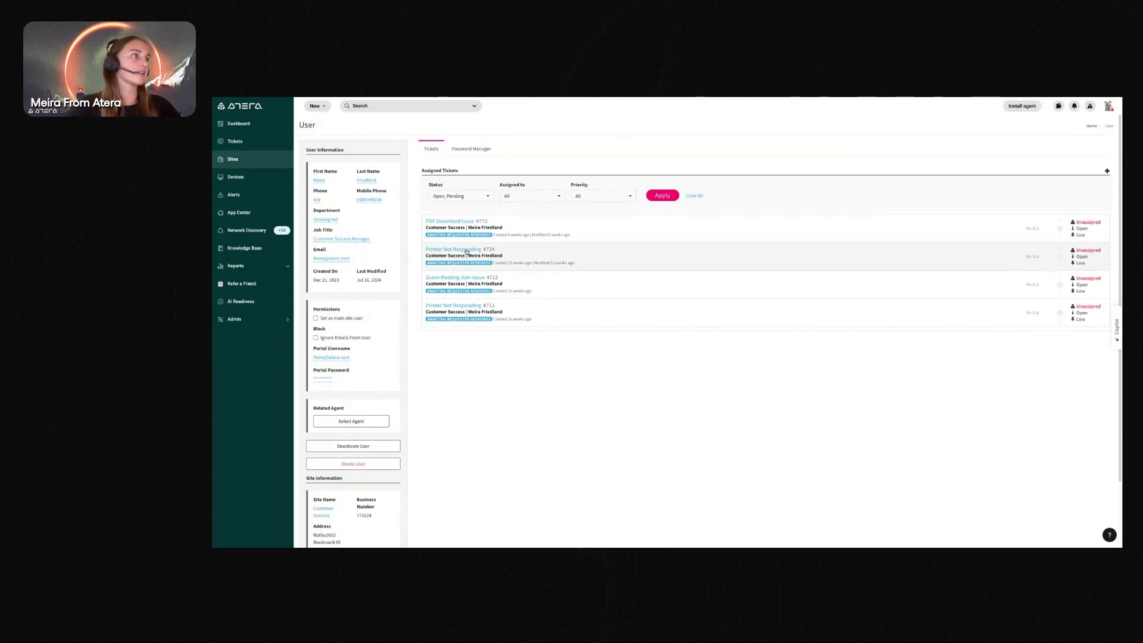
left_click(479, 148)
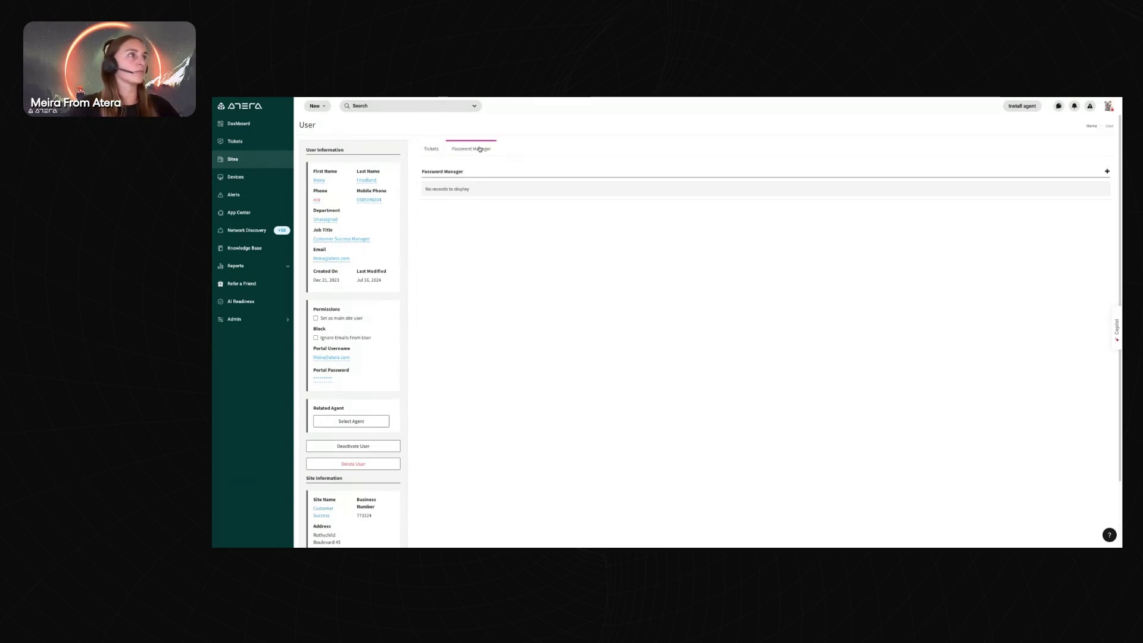
Return to the Customer Success site and review its devices, assets and tickets
left_click(266, 162)
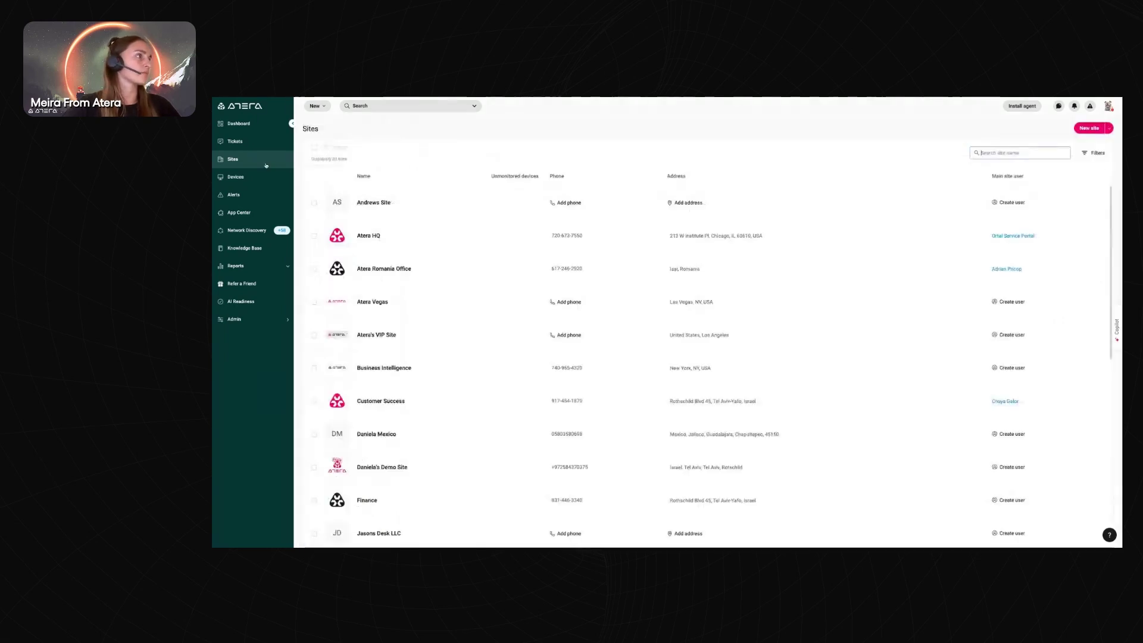
left_click(380, 400)
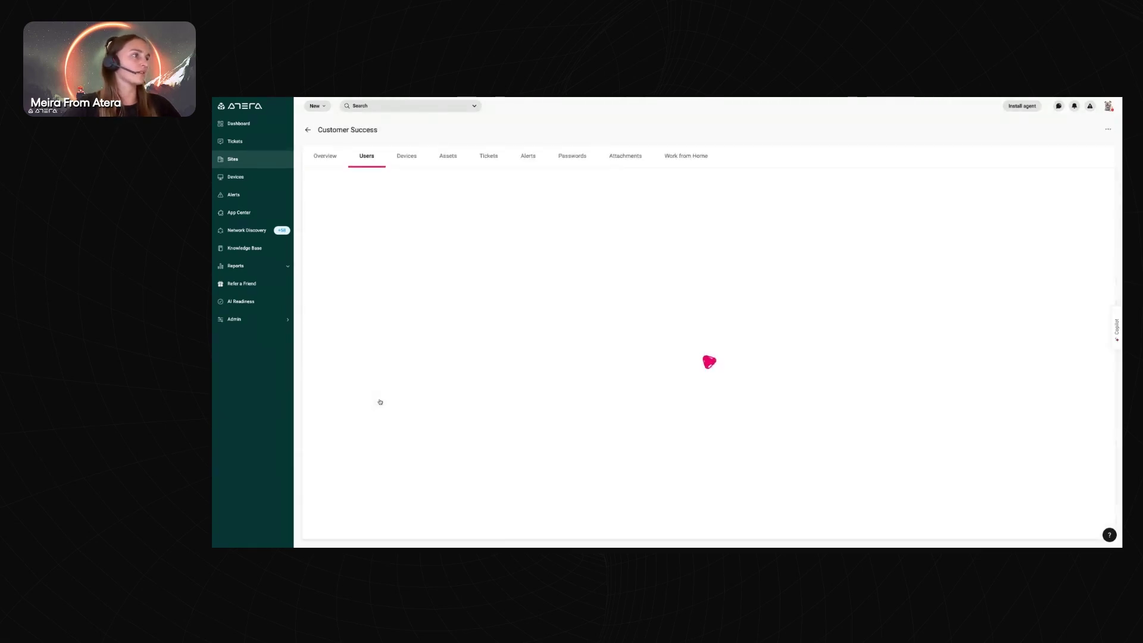
left_click(405, 161)
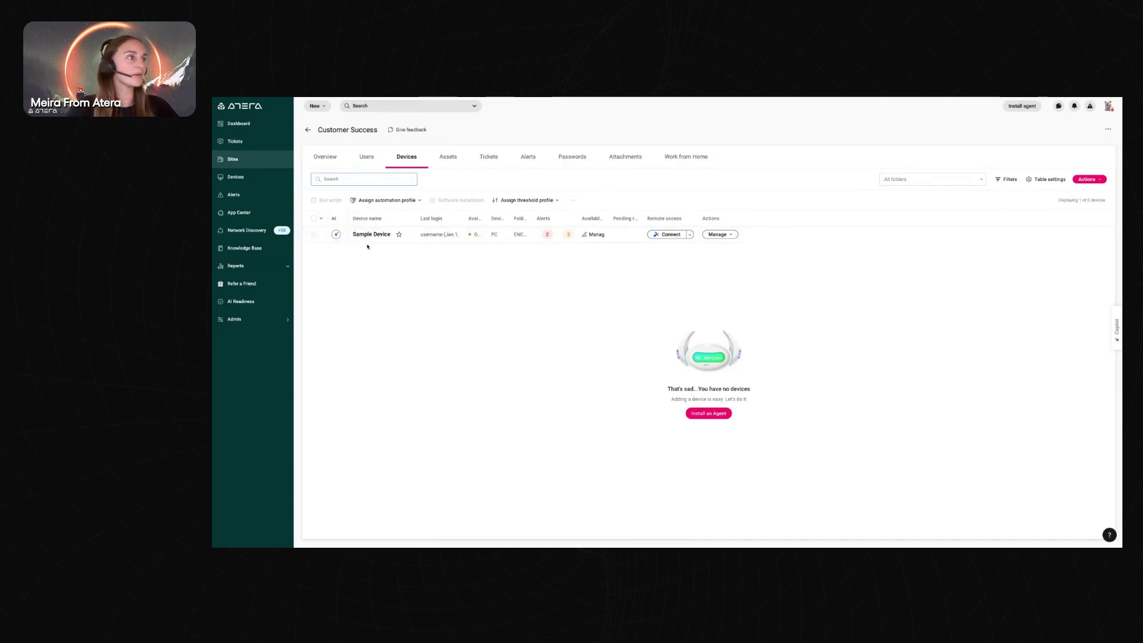
left_click(443, 159)
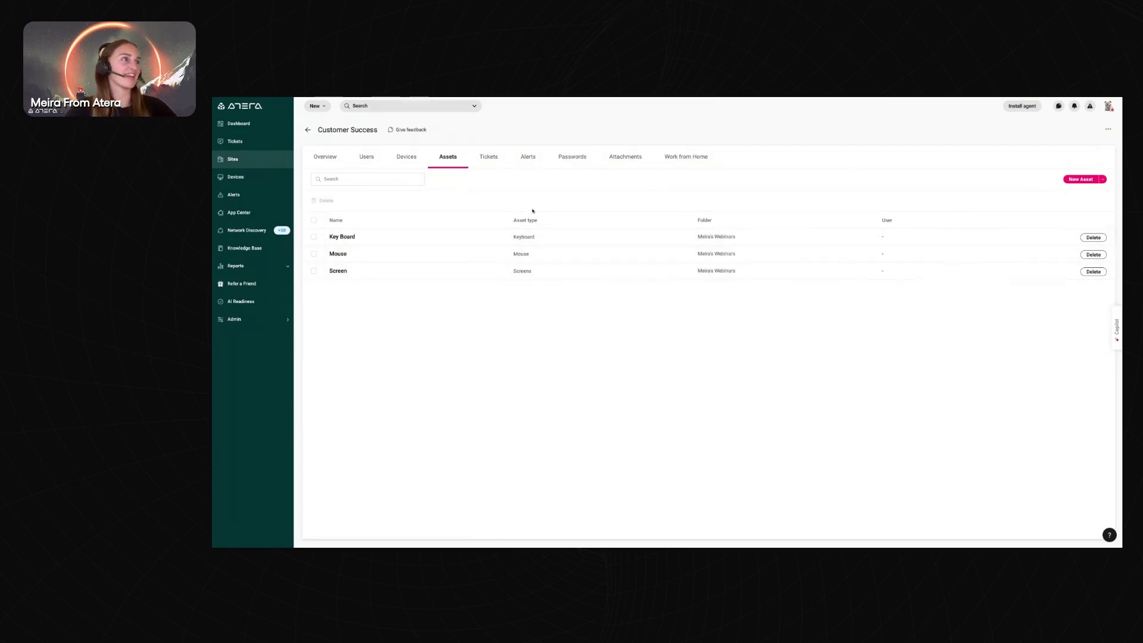
left_click(487, 159)
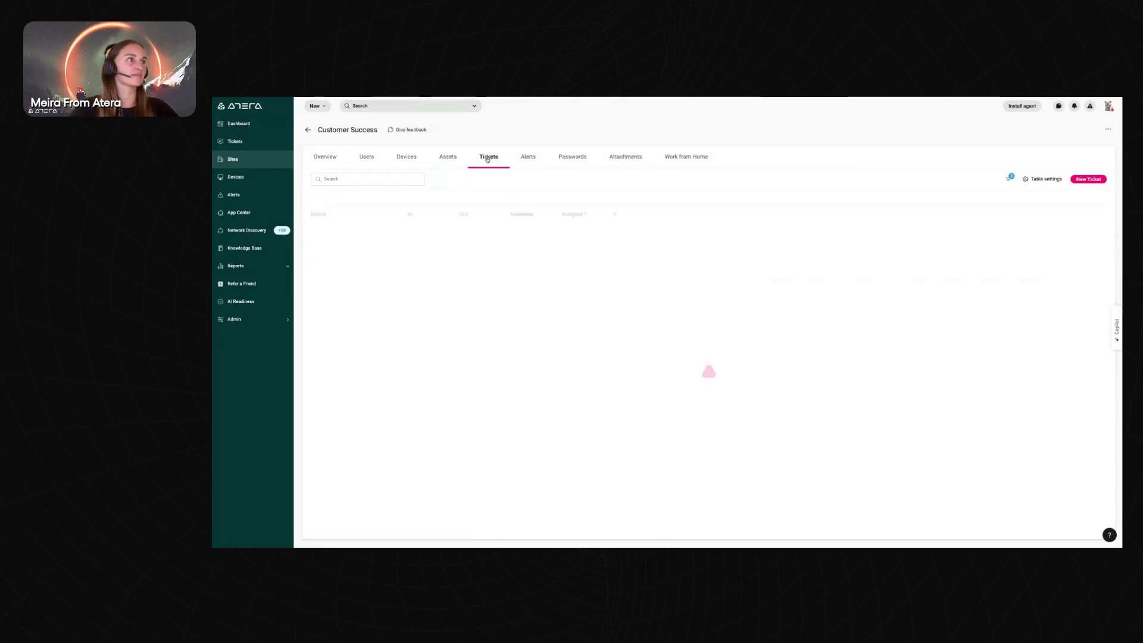
scroll(466, 250, "down", 1)
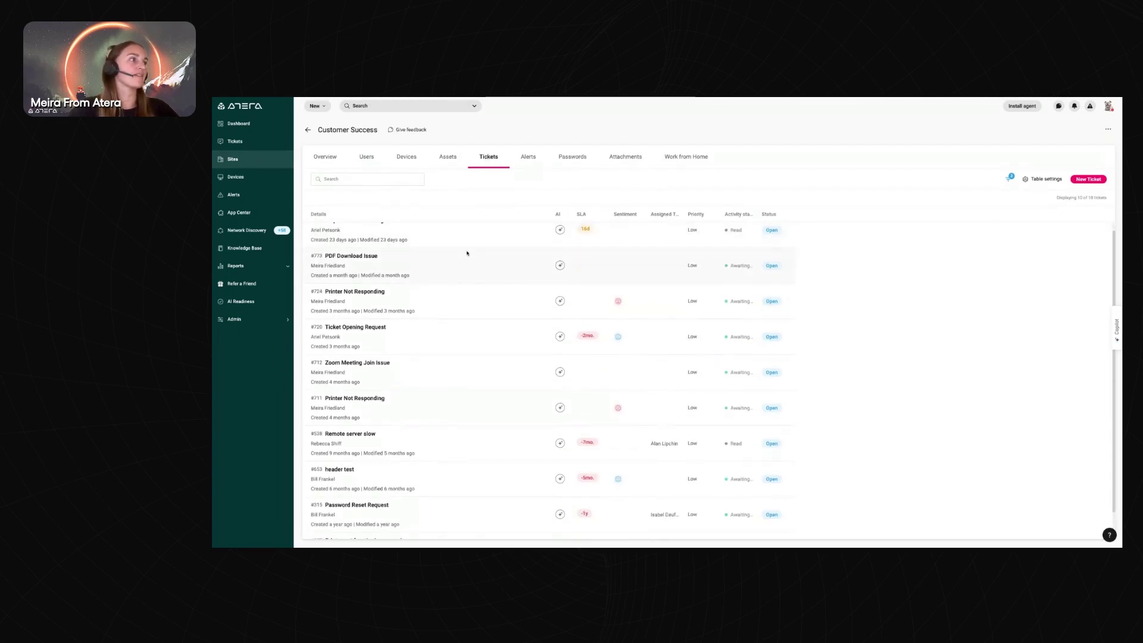
Review the Customer Success site's tickets, alerts, passwords and attachments, and its Work from Home page
scroll(466, 253, "up", 1)
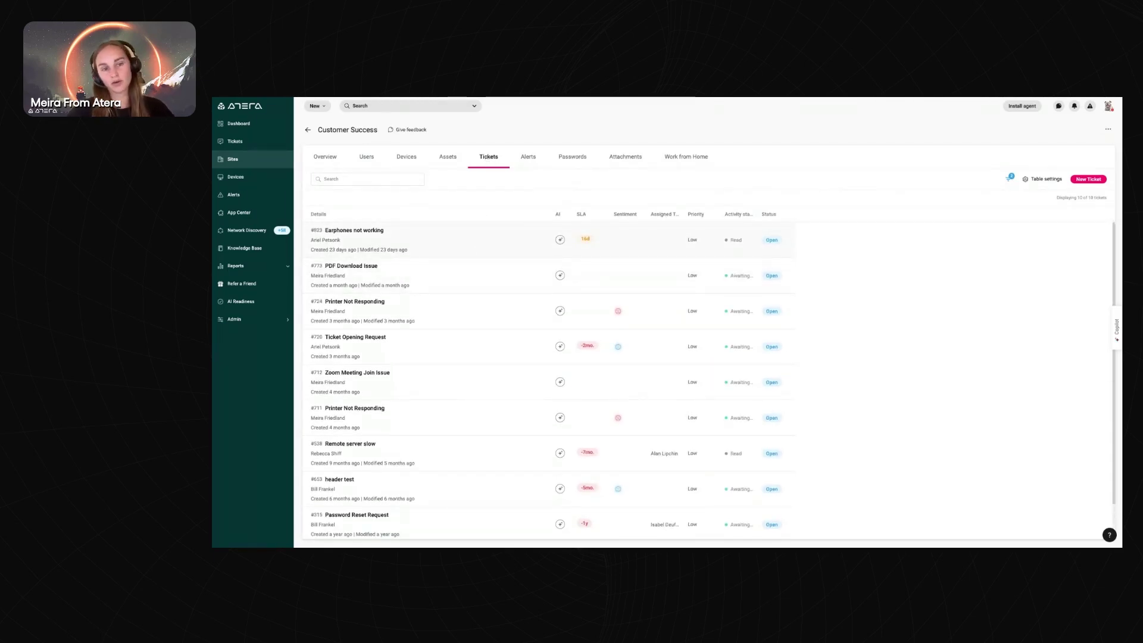
scroll(466, 317, "down", 1)
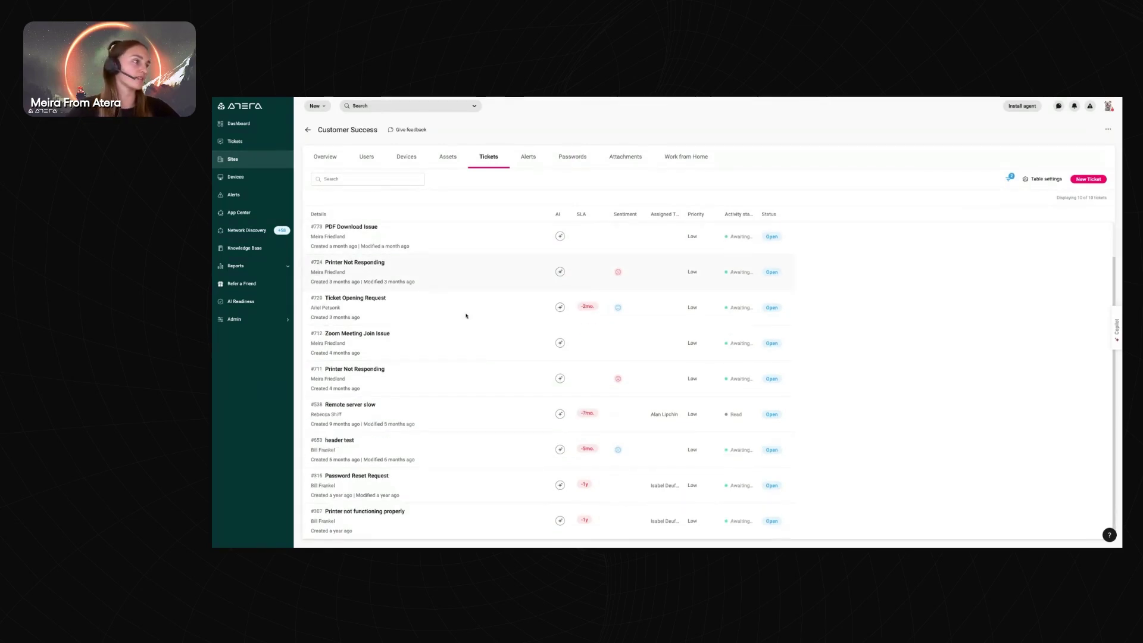
scroll(466, 316, "up", 1)
left_click(524, 156)
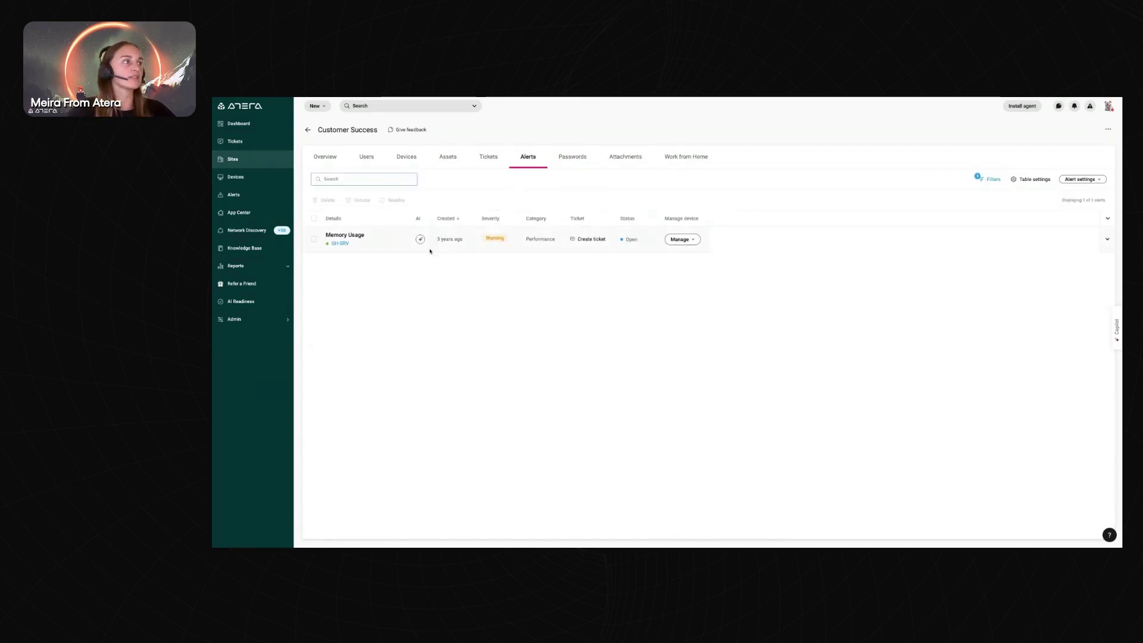
left_click(568, 158)
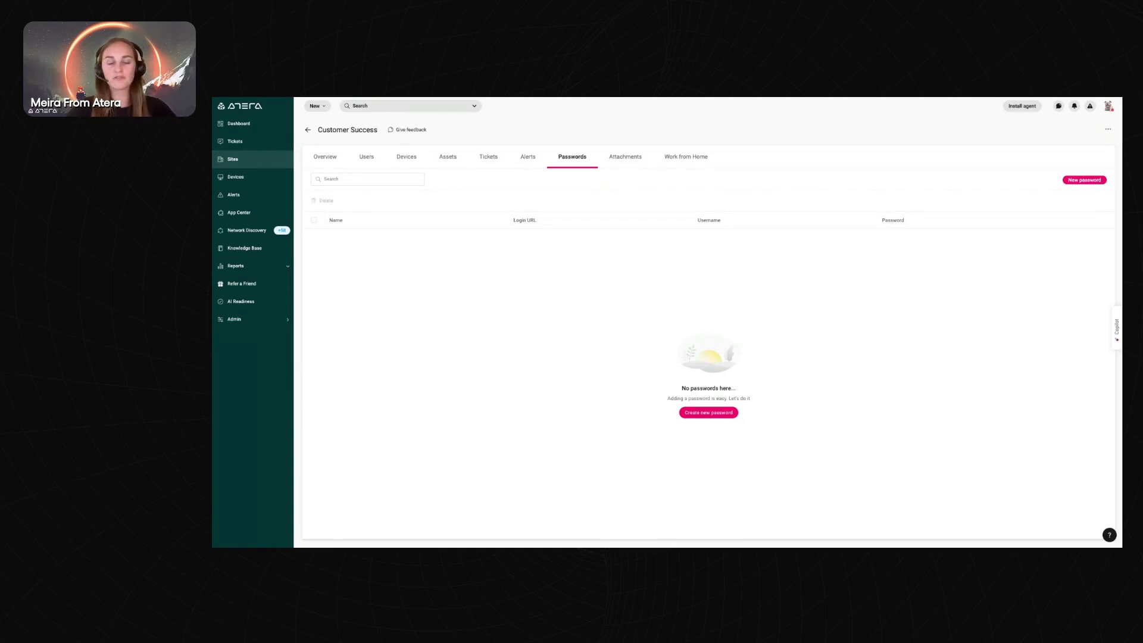
left_click(636, 158)
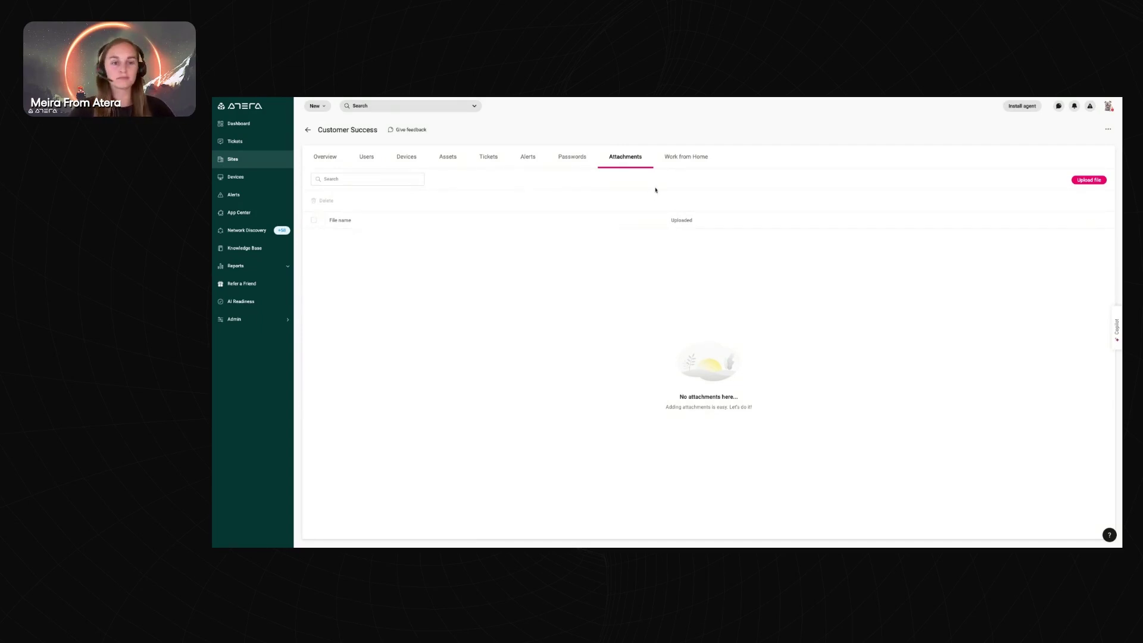
left_click(680, 164)
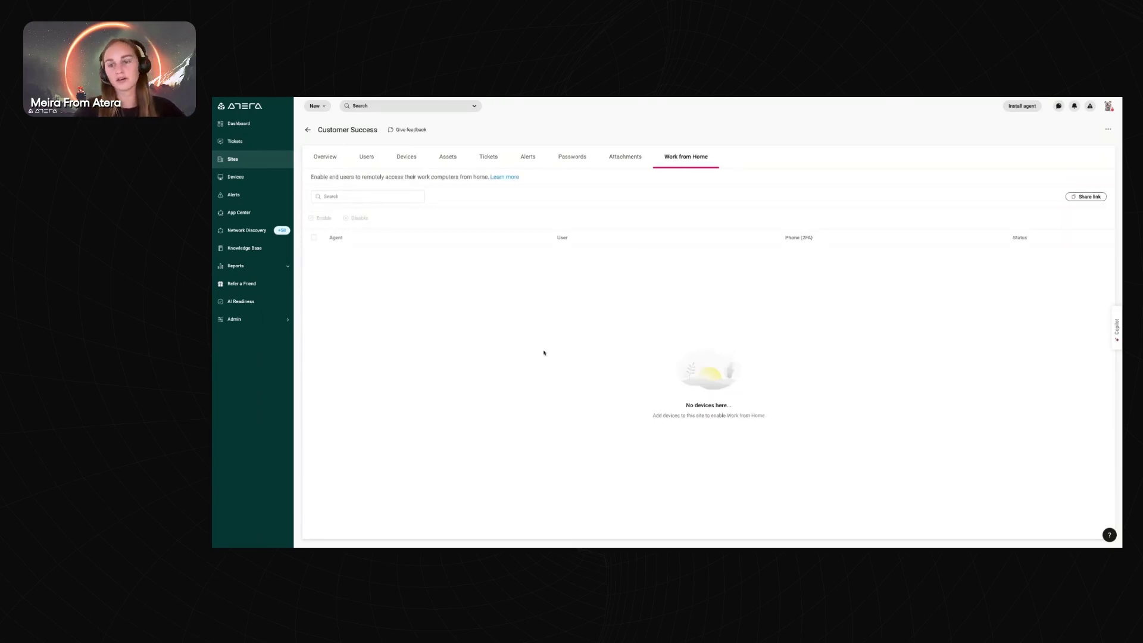
Return to the Customer Success site's overview and devices, and view its folder management settings
left_click(321, 159)
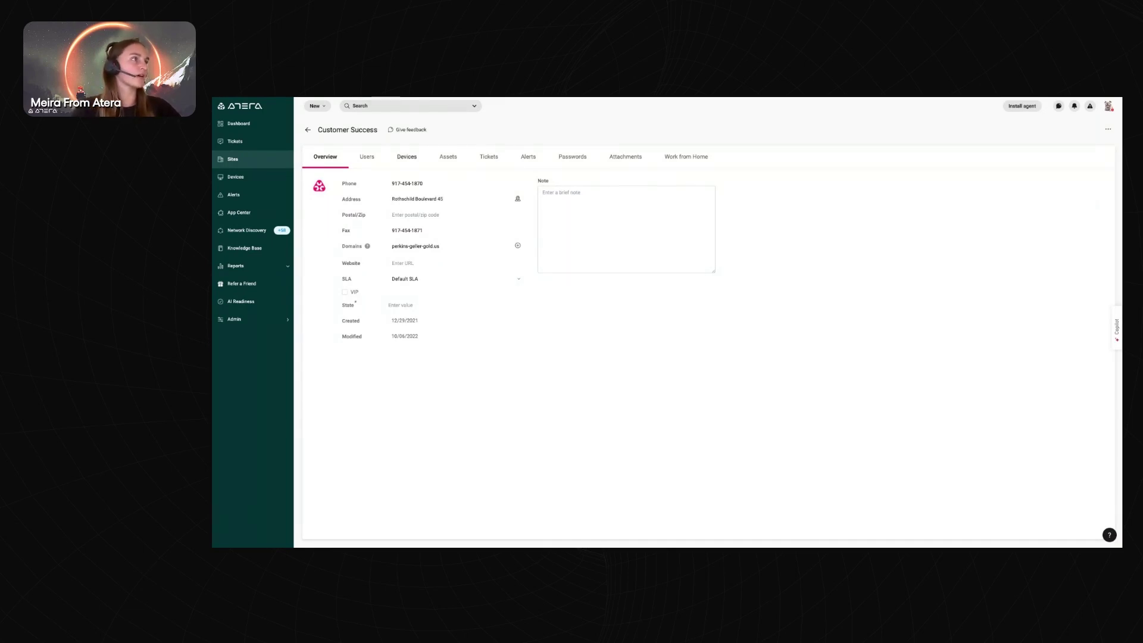
left_click(411, 157)
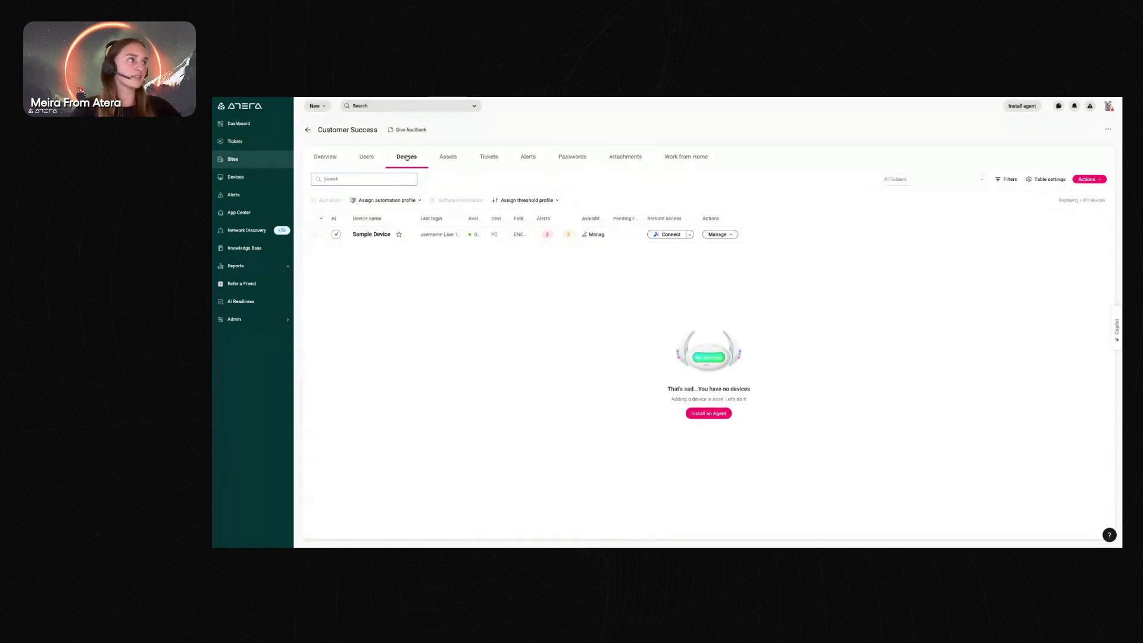
left_click(406, 157)
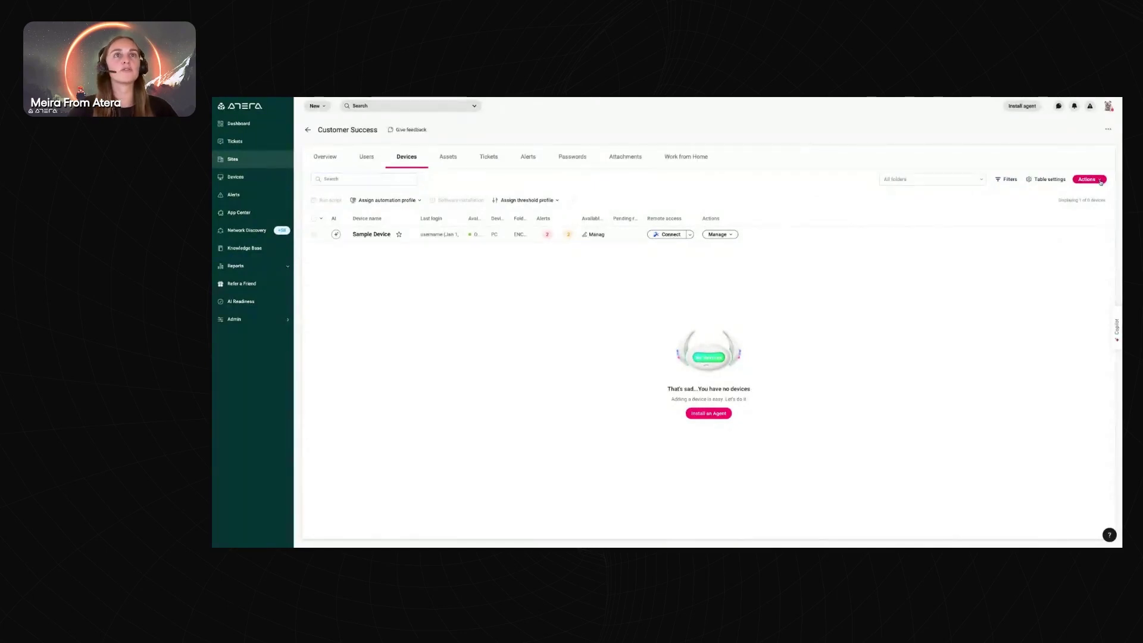
left_click(1096, 180)
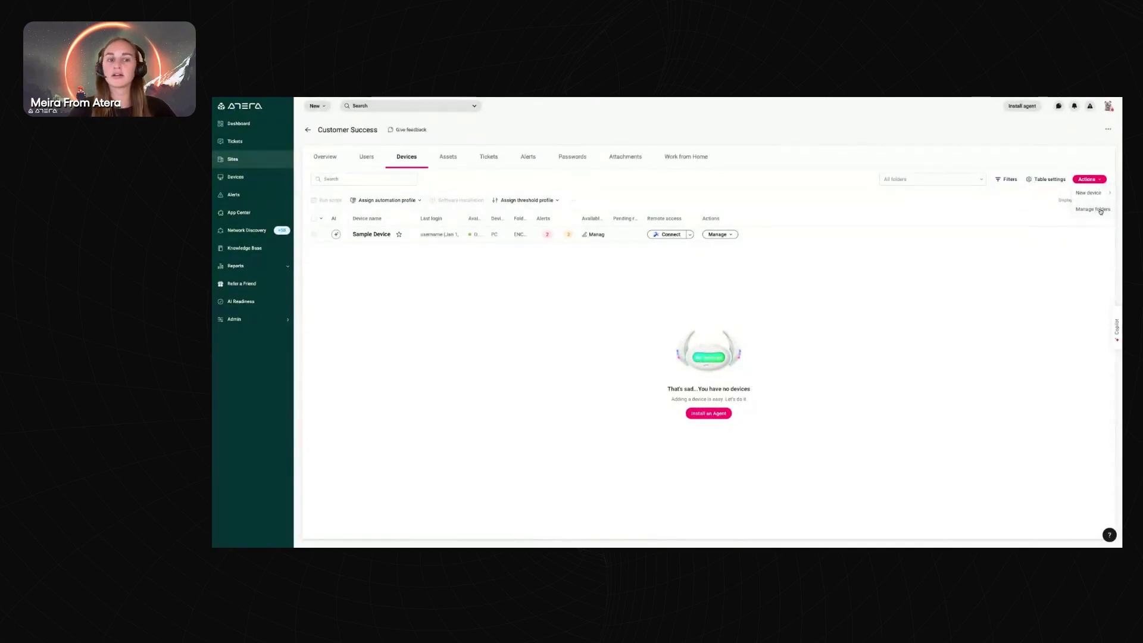
left_click(1095, 210)
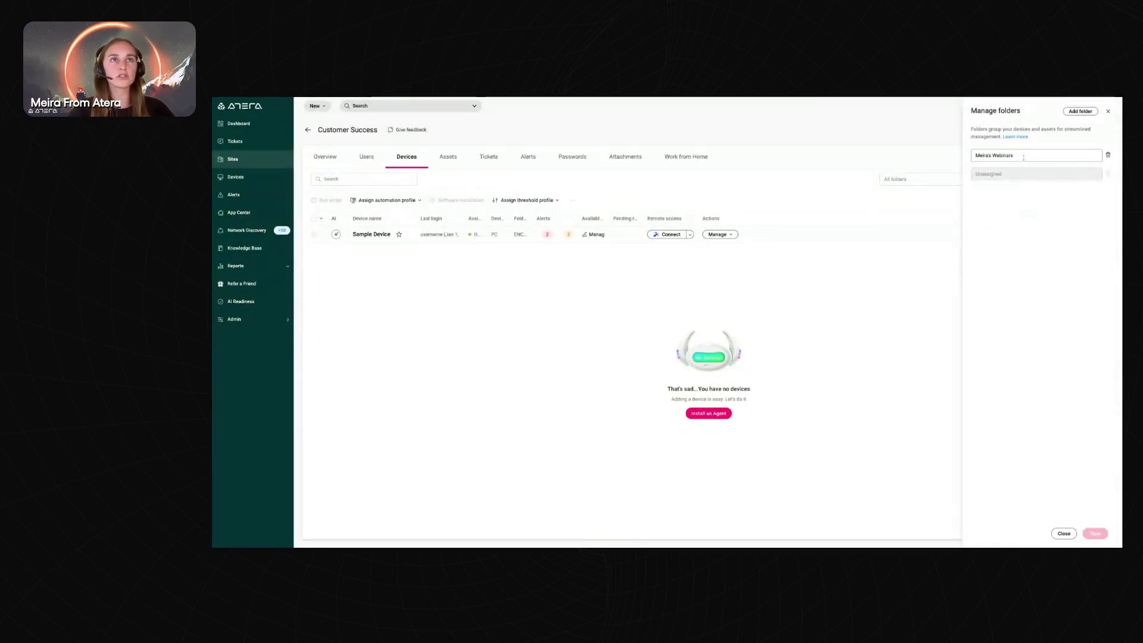
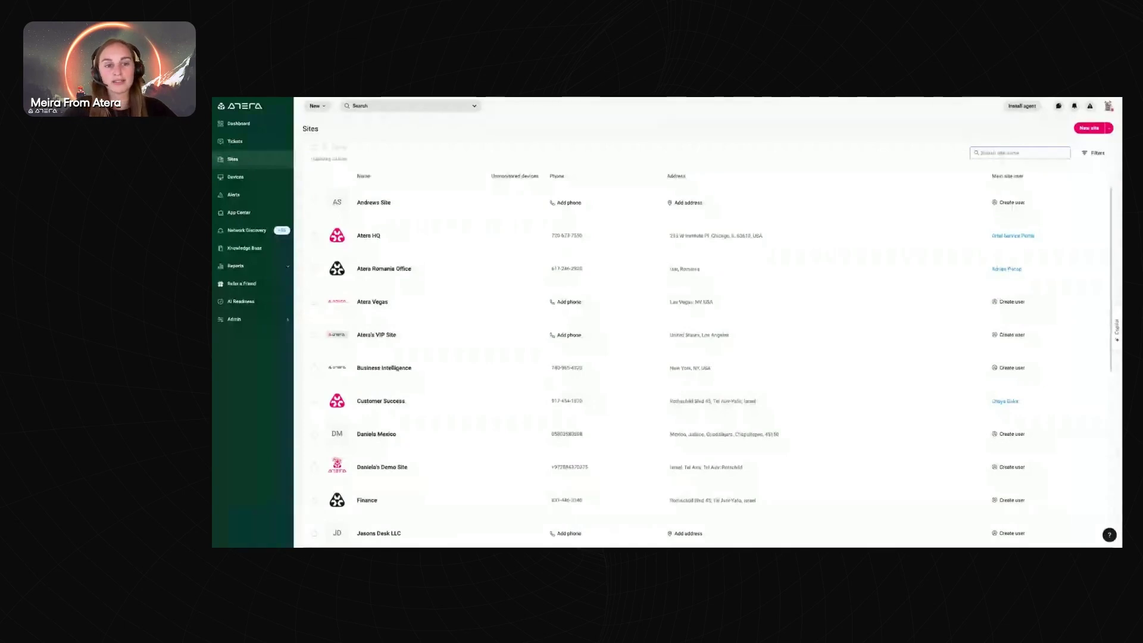
Open the option to import sites from Azure AD and view how the integration works
left_click(1109, 128)
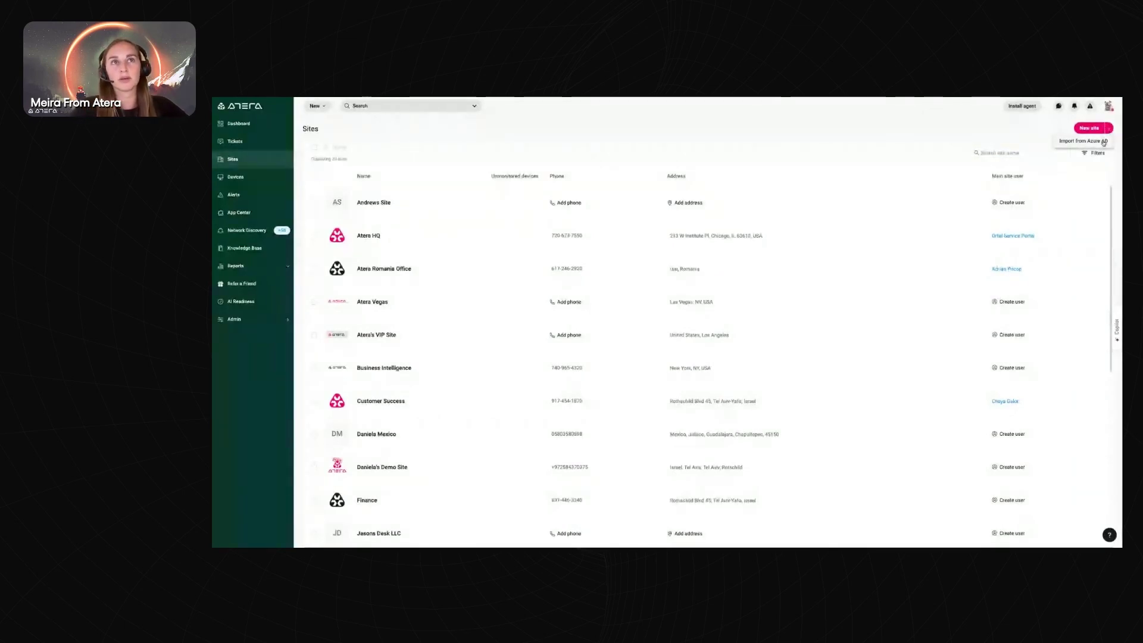
left_click(1083, 141)
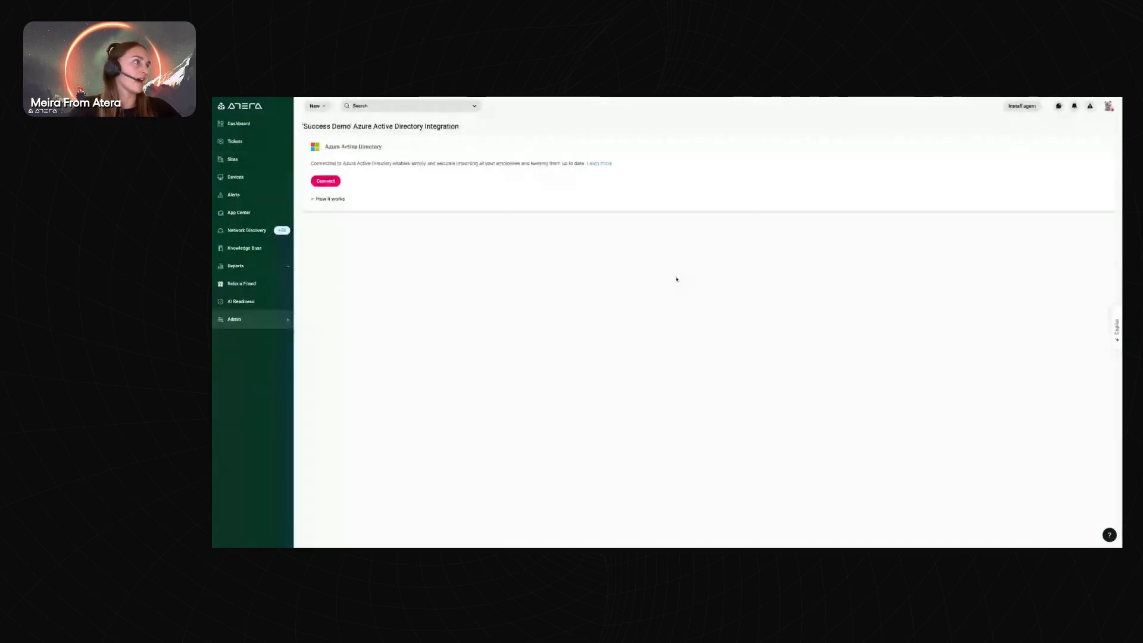
left_click(336, 199)
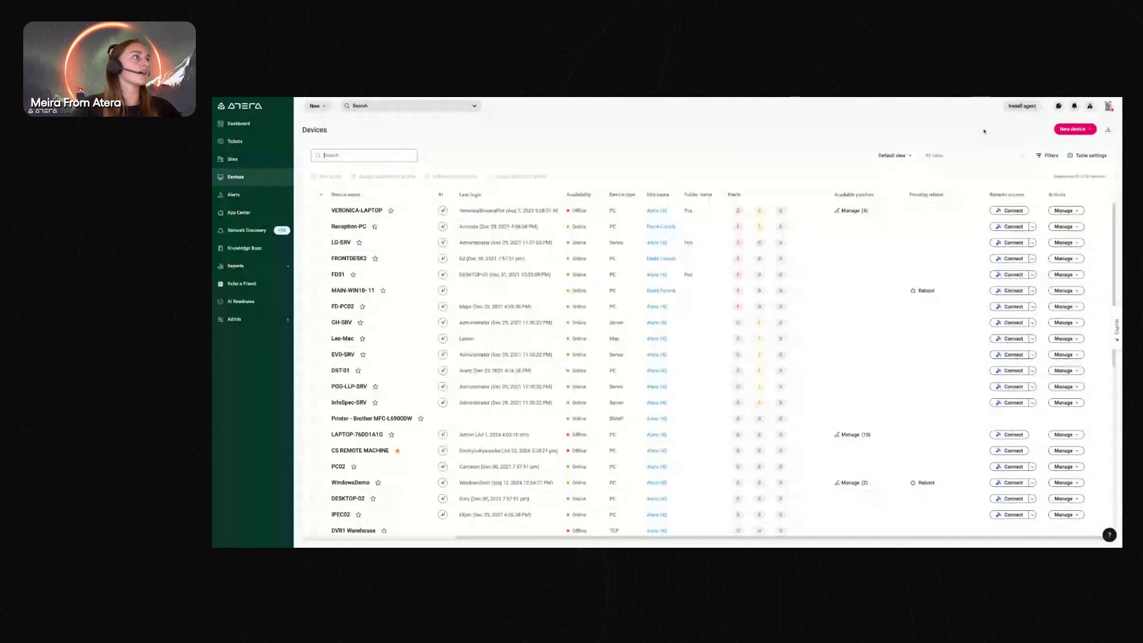
Start the agent installer setup and choose Windows (.msi) as the operating system
left_click(1015, 108)
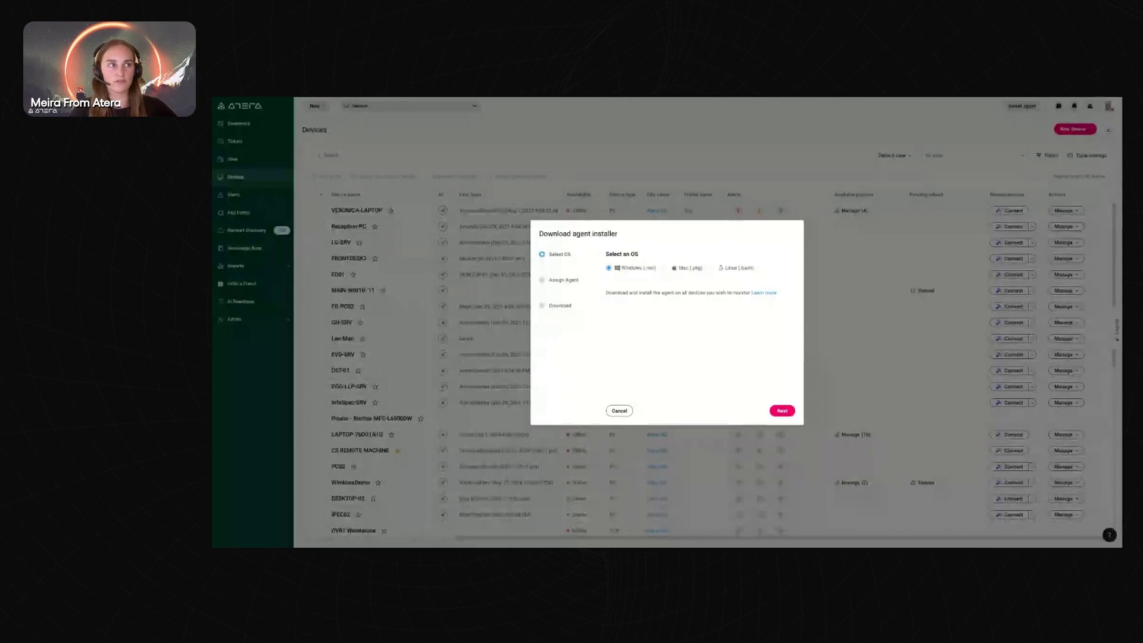
left_click(690, 268)
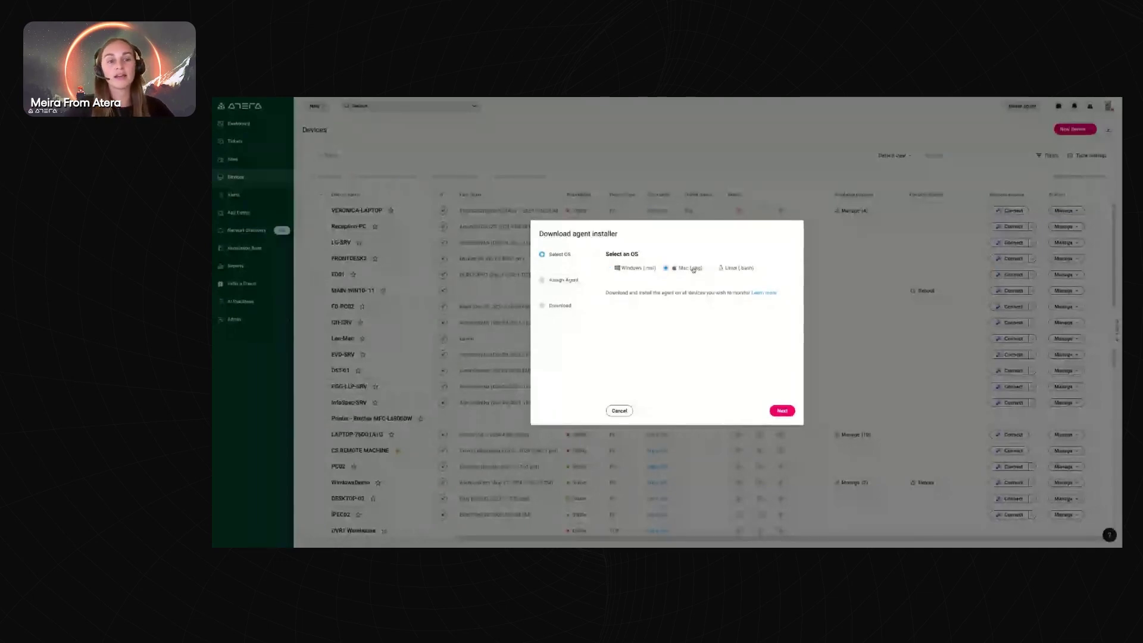
left_click(639, 269)
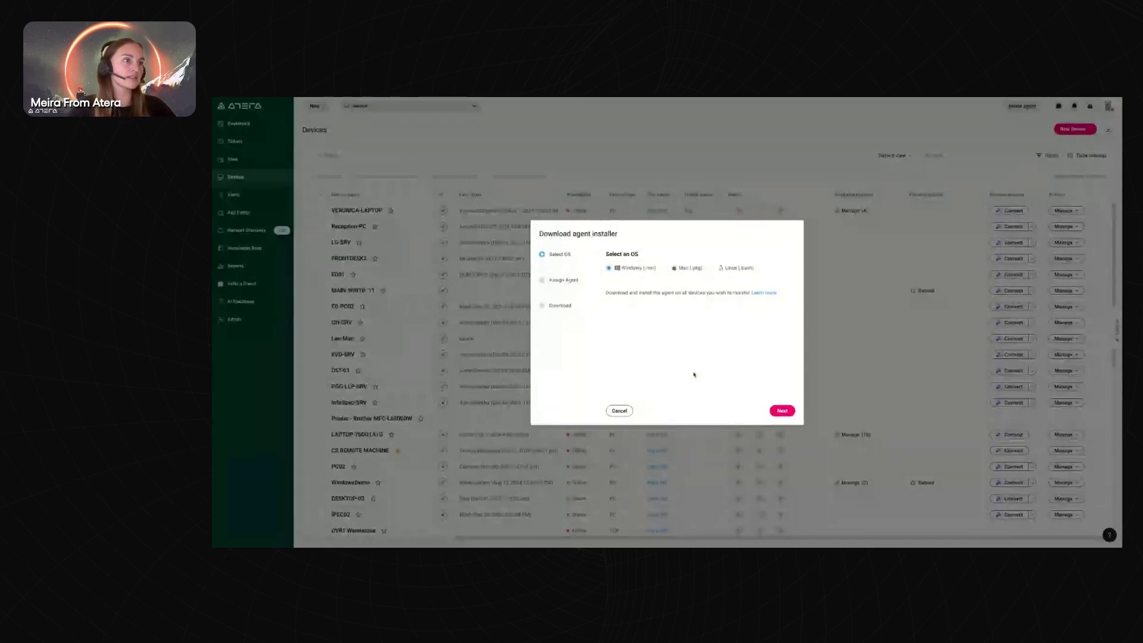
left_click(782, 411)
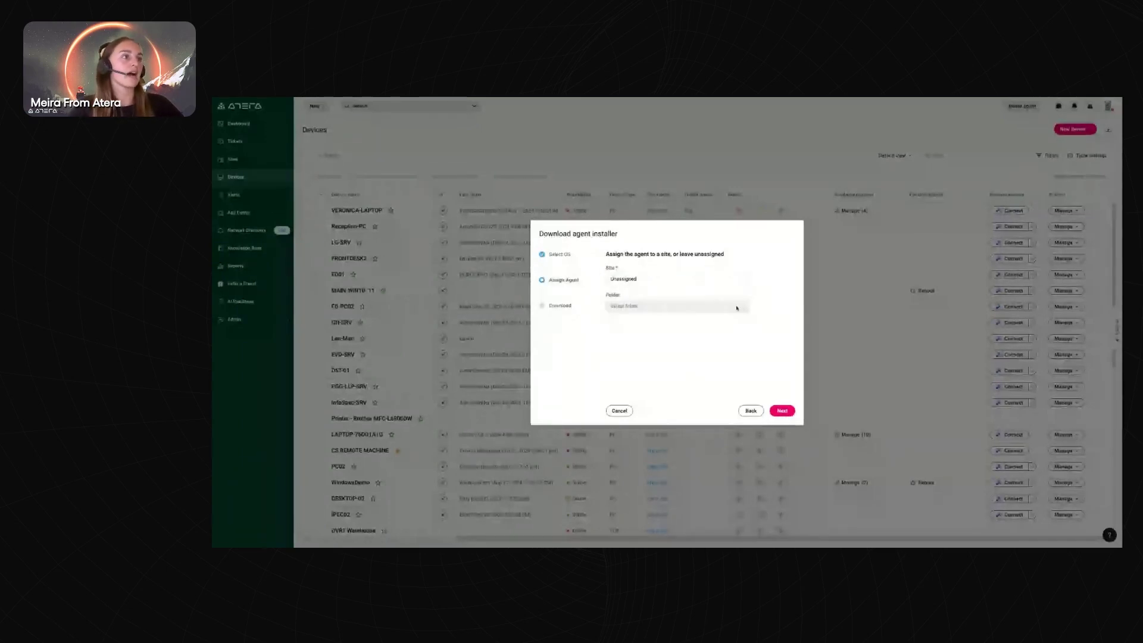
Assign the agent installer to the Customer Success site and its webinars folder, and proceed to the download stage
left_click(725, 283)
type("cus")
left_click(684, 312)
left_click(684, 306)
left_click(666, 341)
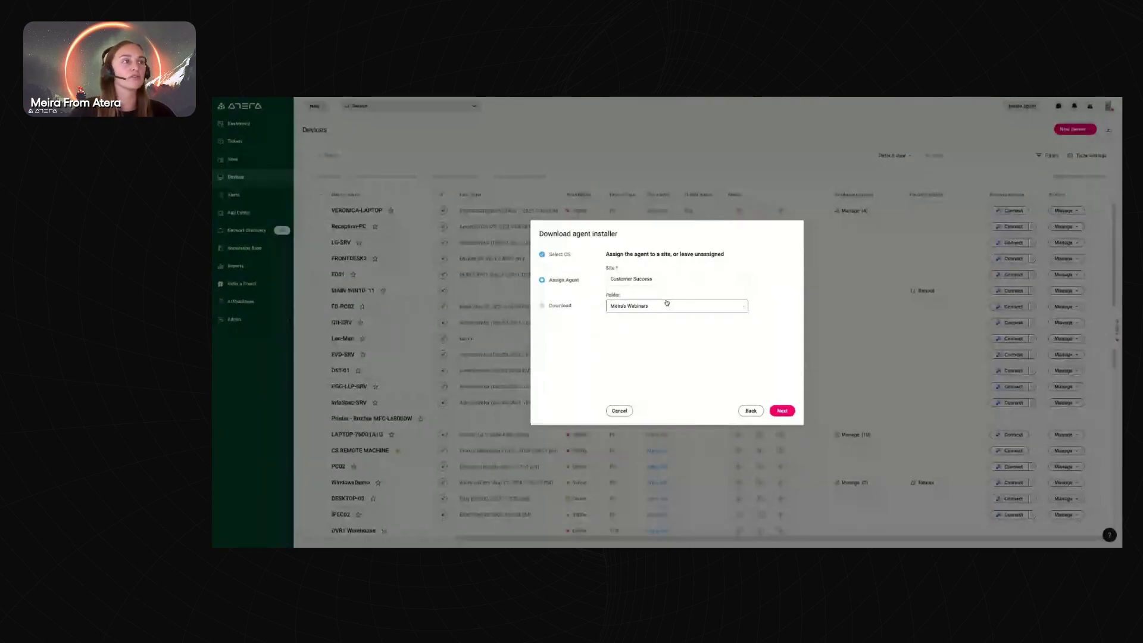
left_click(784, 408)
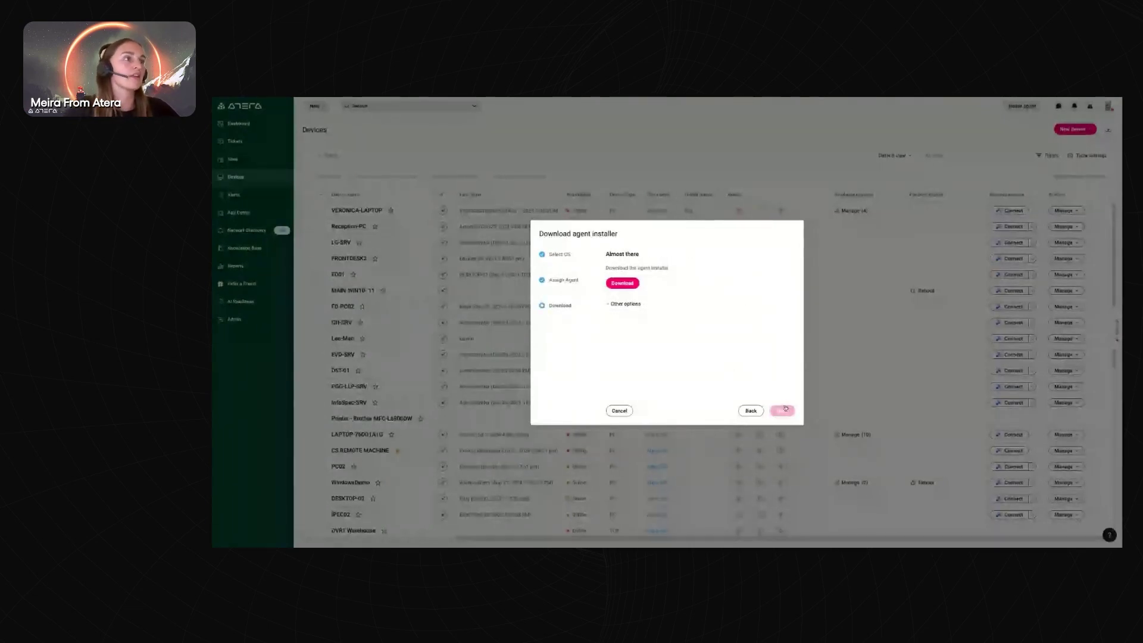
Examine the Command Prompt install script and the shareable installer download link, and cancel the agent installer setup
left_click(641, 307)
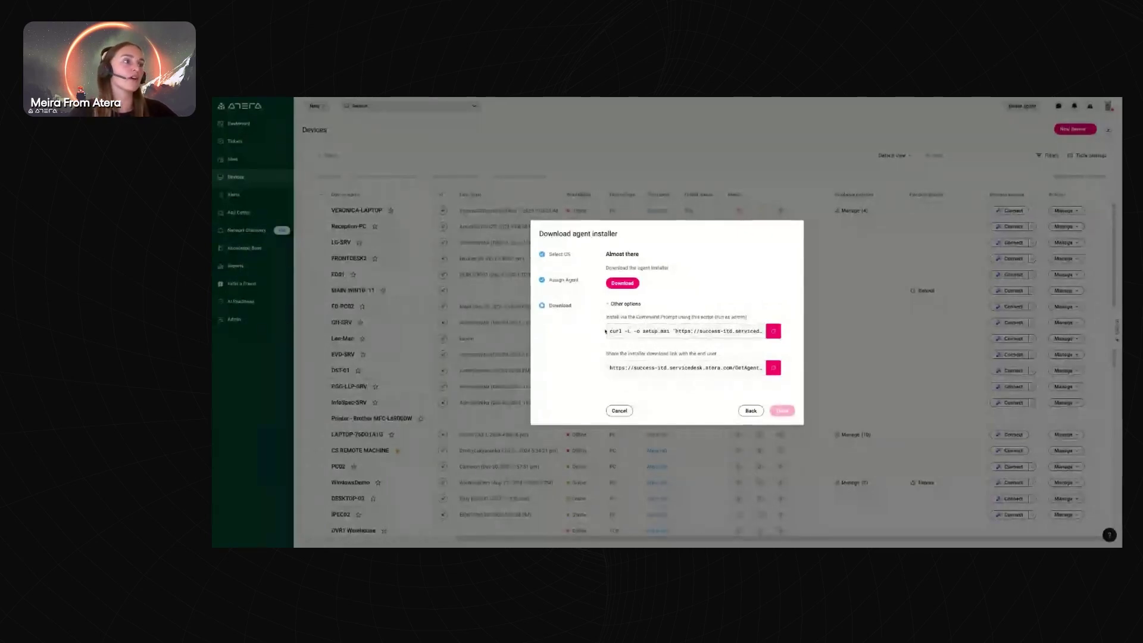
left_click_drag(611, 327, 731, 333)
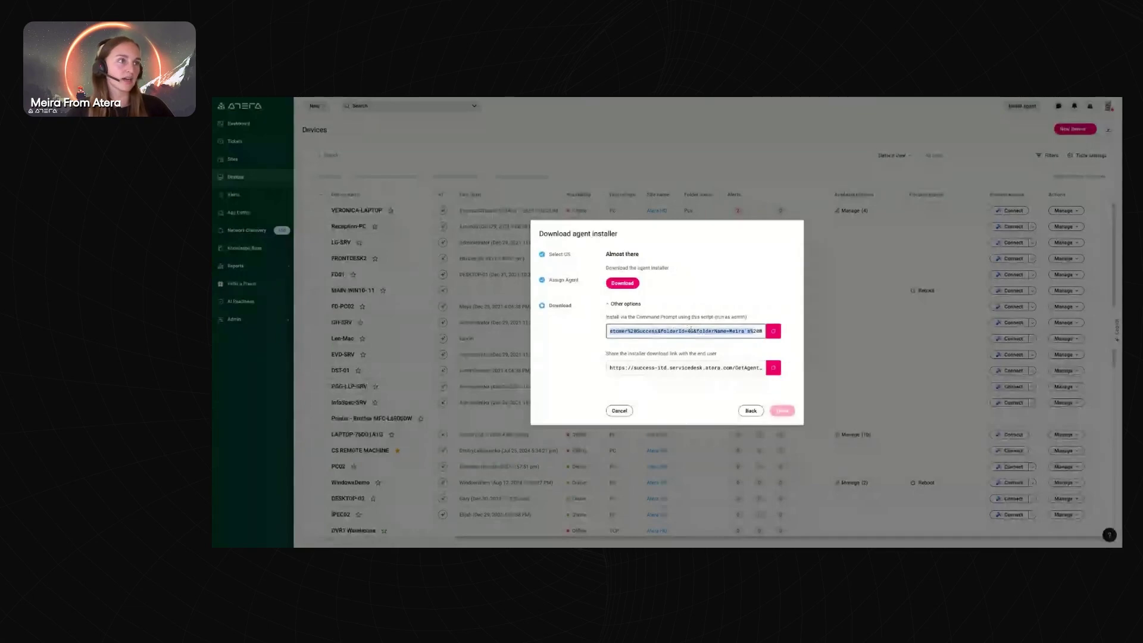
left_click(694, 296)
left_click(623, 369)
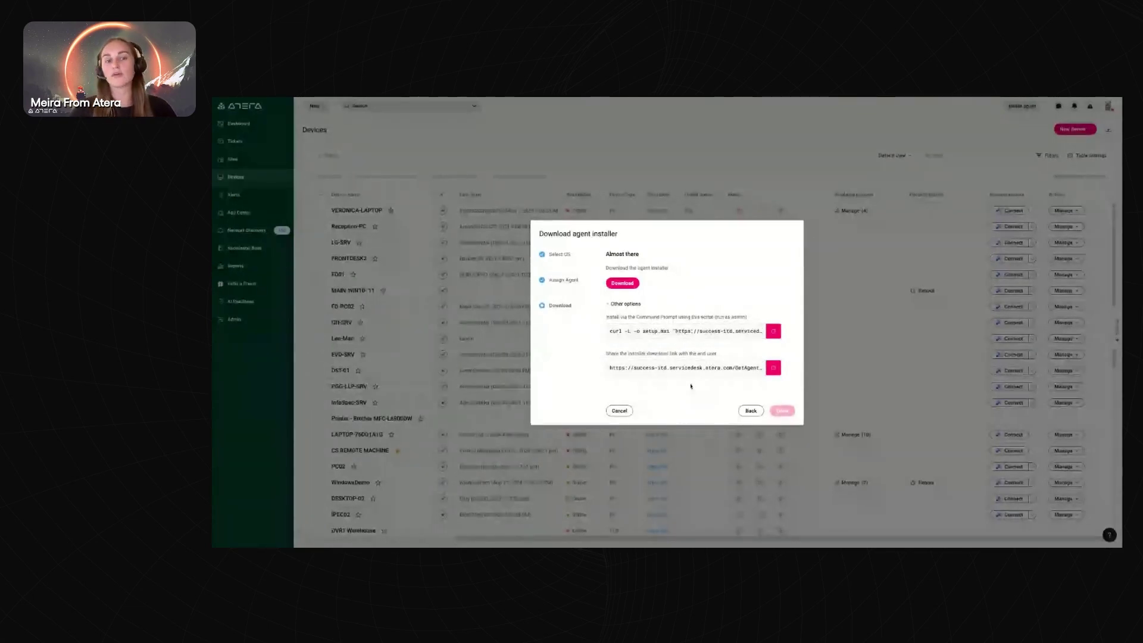
left_click_drag(718, 368, 700, 403)
left_click(700, 403)
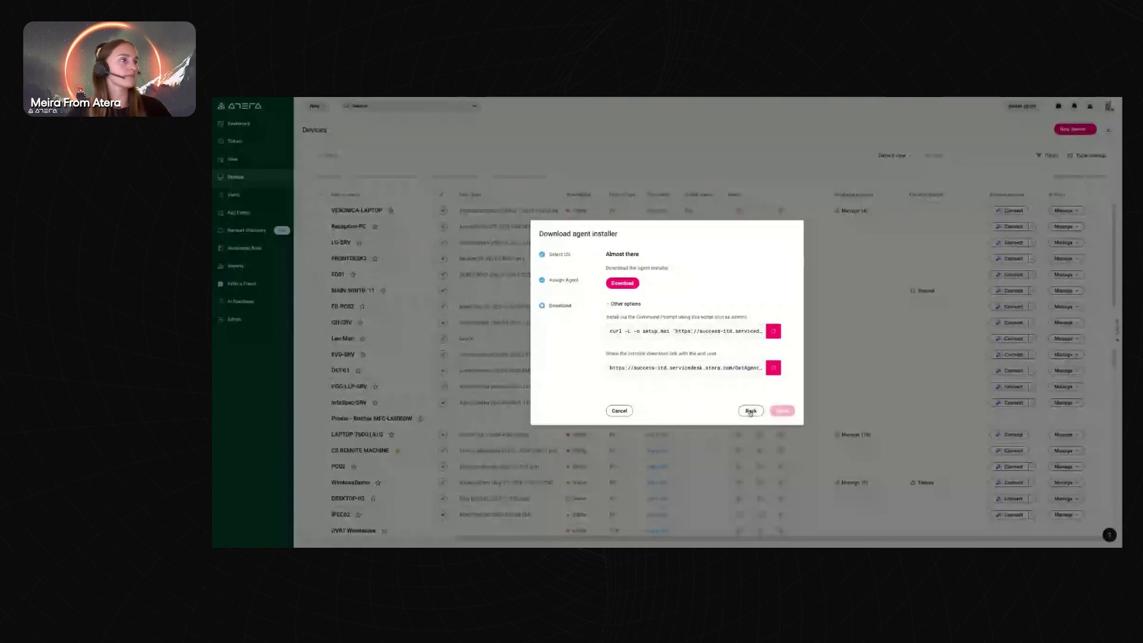
left_click(750, 412)
left_click(750, 412)
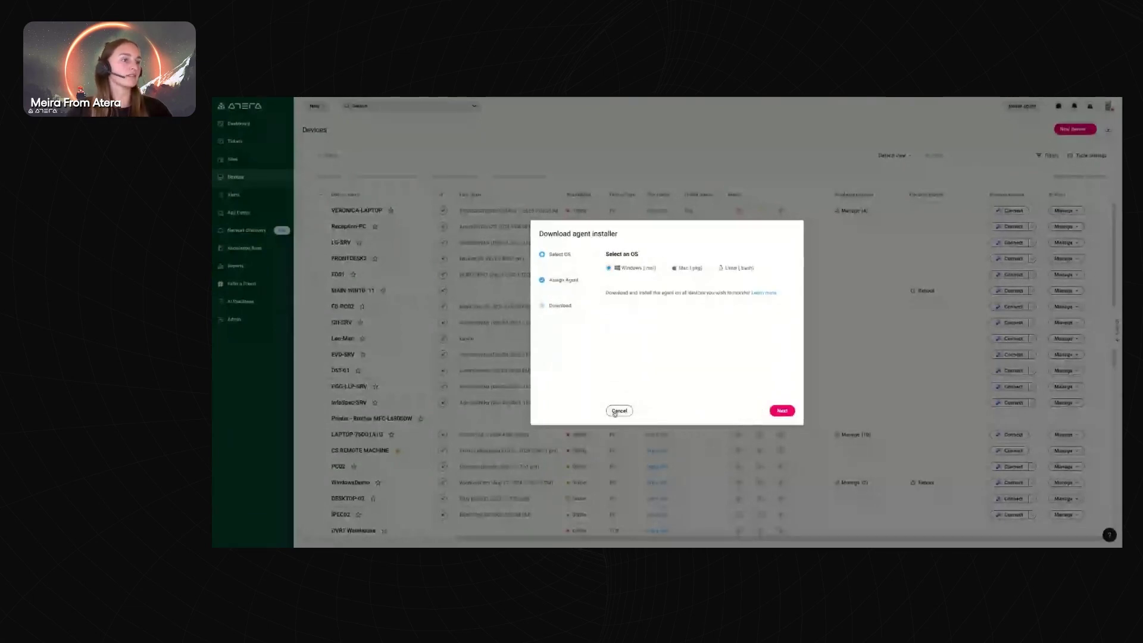
left_click(619, 410)
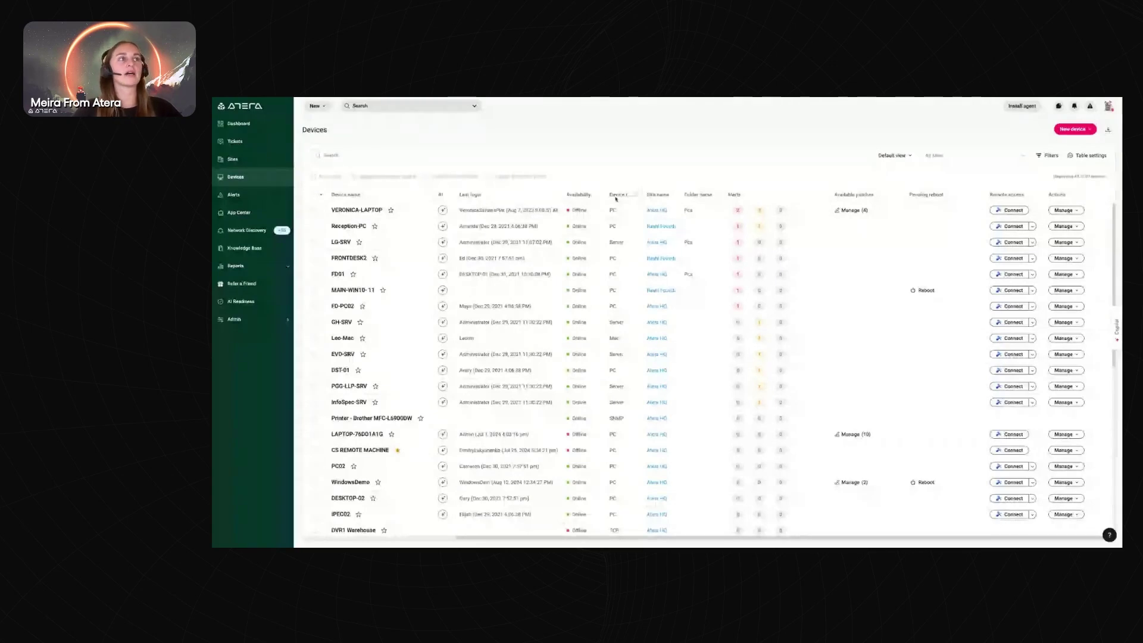
Search the device list for "demo"
left_click_drag(700, 195, 692, 189)
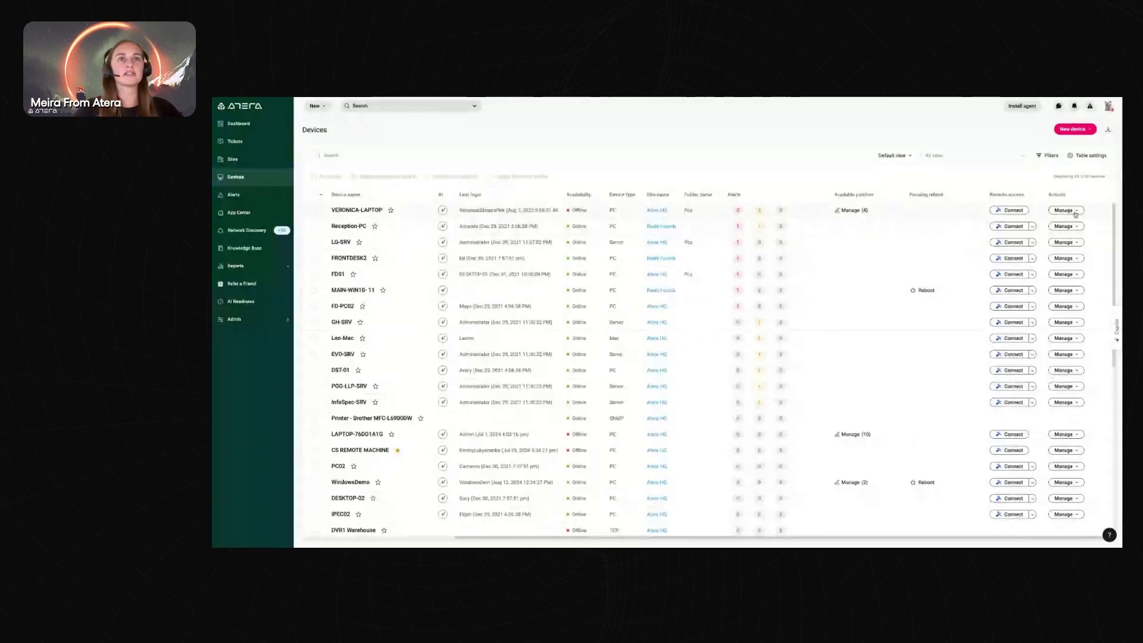
left_click(406, 156)
type("dem")
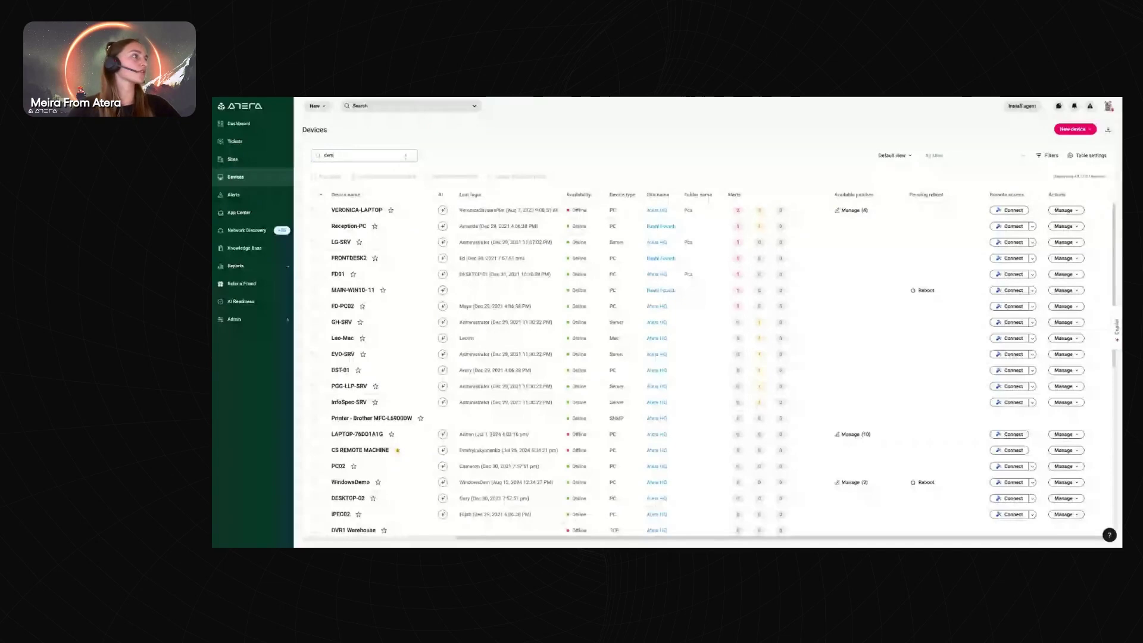
type("o")
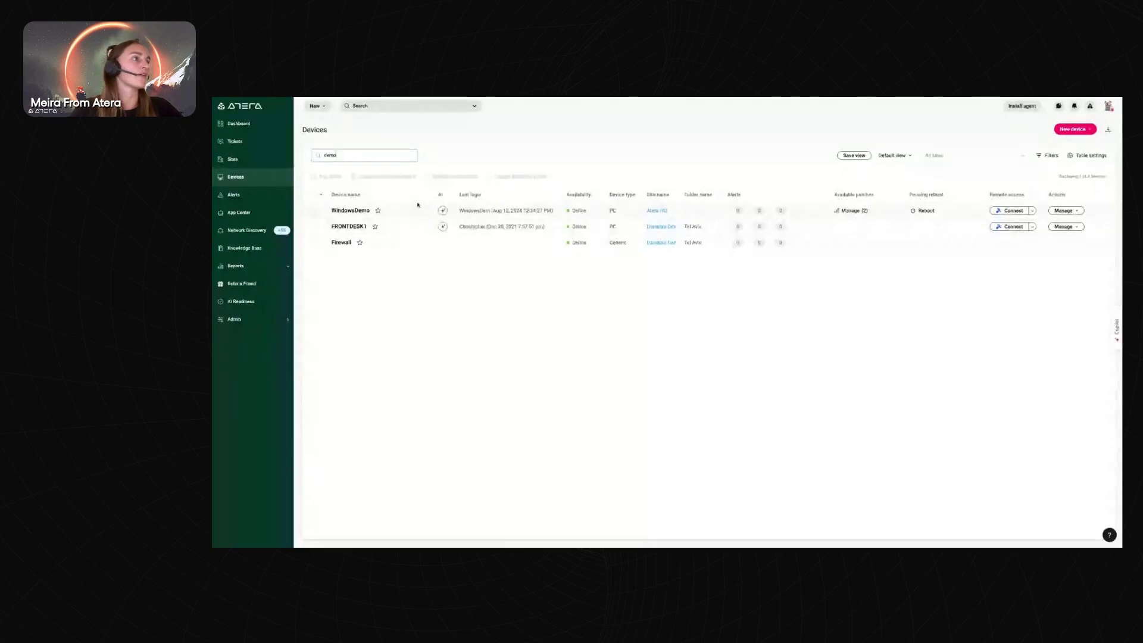
Review the management actions for the WindowsDemo device, including shutdown and HelpDesk Agent options, and open its details page
left_click(1076, 212)
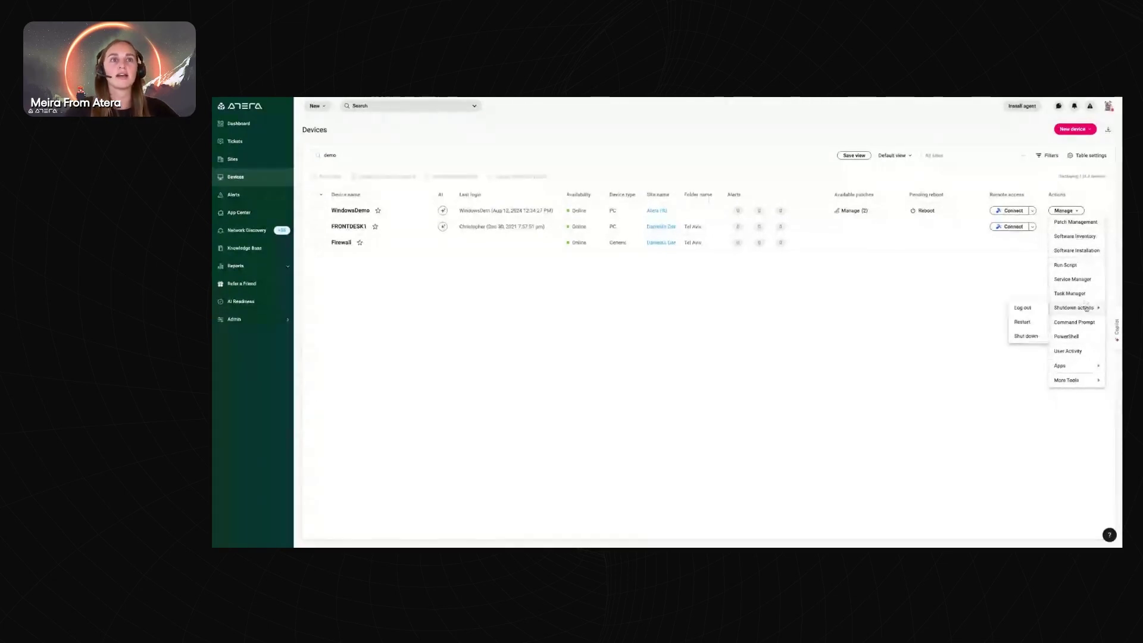
mouse_move(1084, 364)
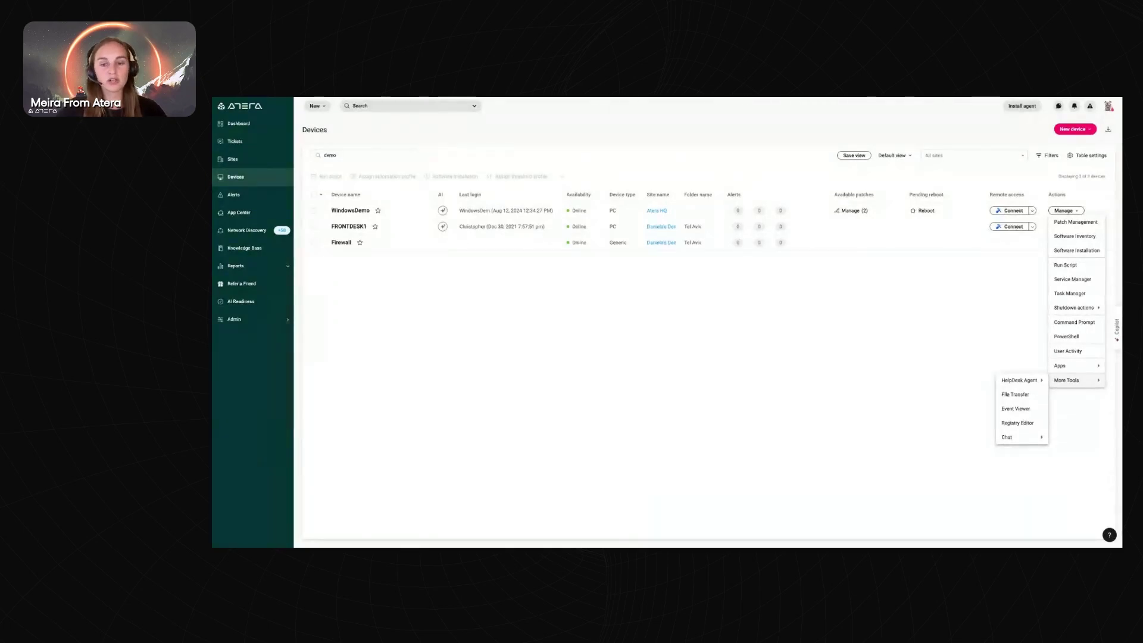
mouse_move(1037, 384)
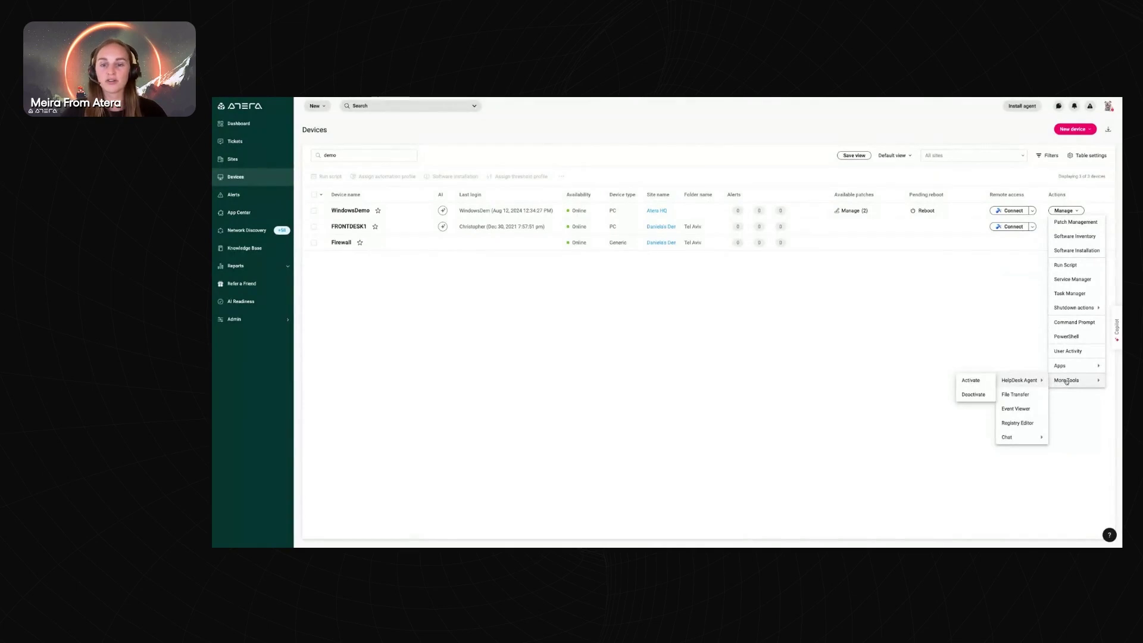
left_click(1093, 404)
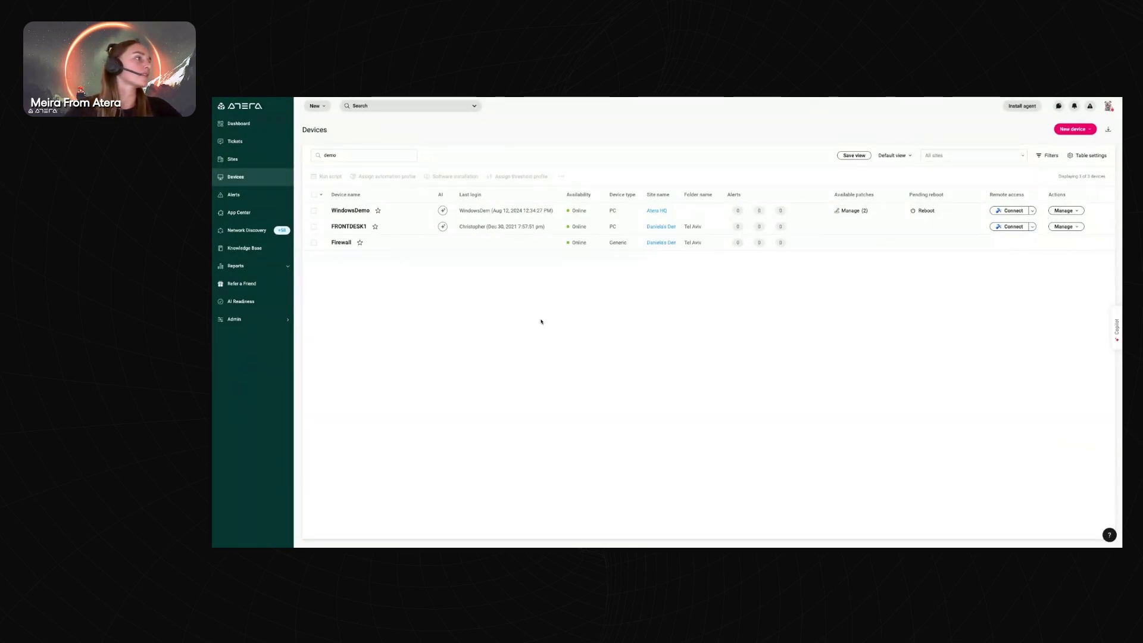
left_click(423, 211)
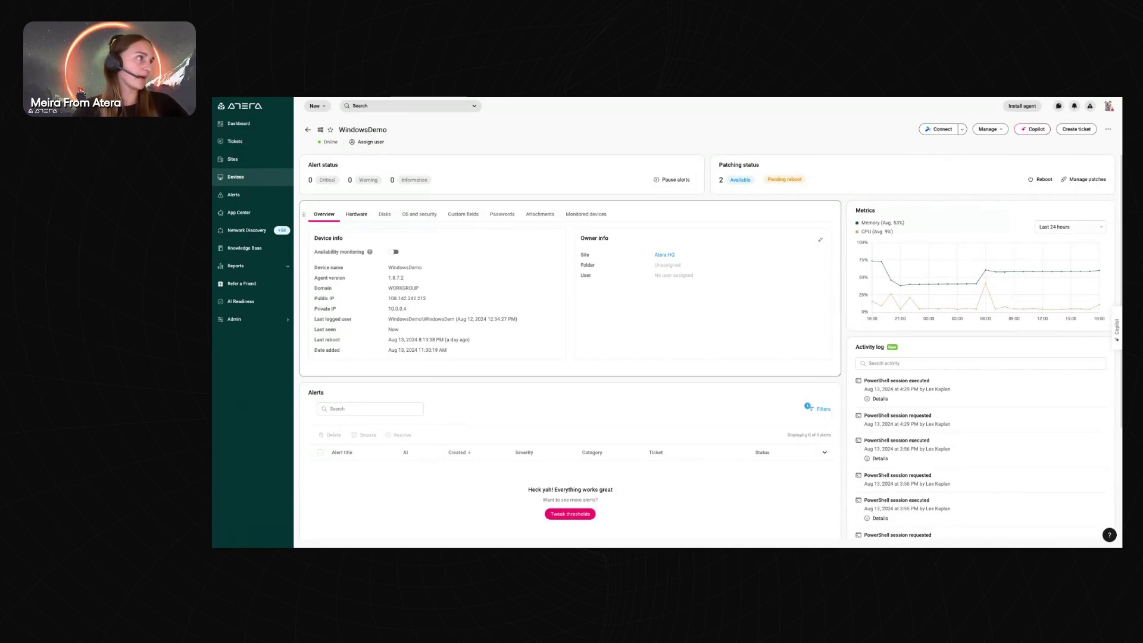
Move the Patching status widget below Alert status on the WindowsDemo page, and restore the original widget layout
left_click_drag(574, 164, 530, 180)
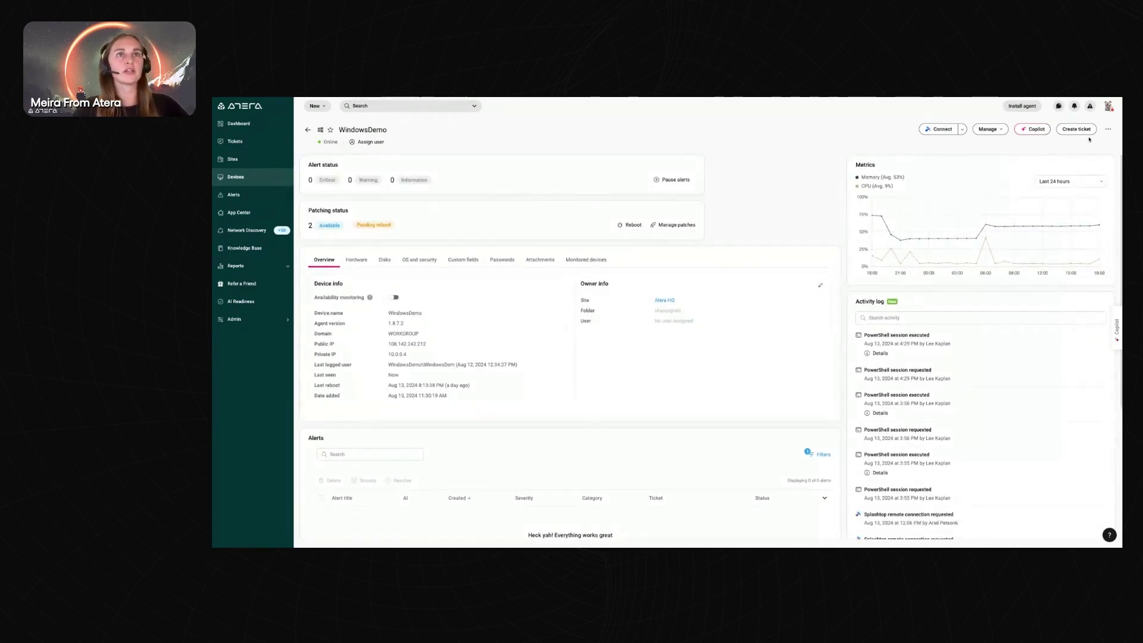
left_click(1107, 129)
left_click(1093, 145)
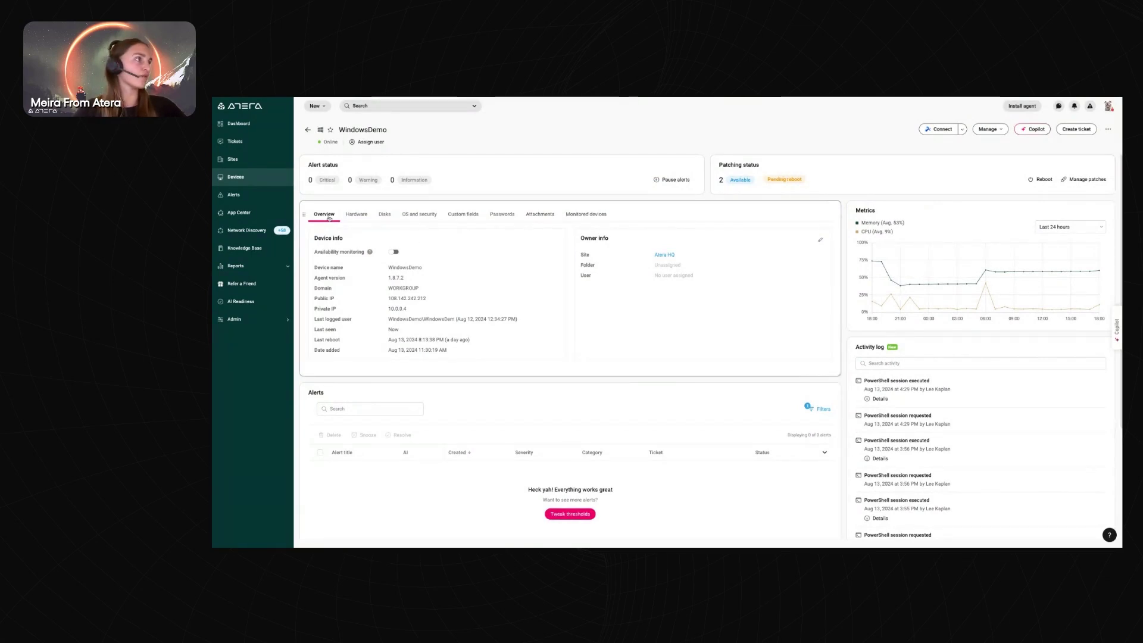
Review WindowsDemo's Hardware, Disks, OS and security, Custom fields, Passwords, Attachments and Monitored devices information
left_click(357, 215)
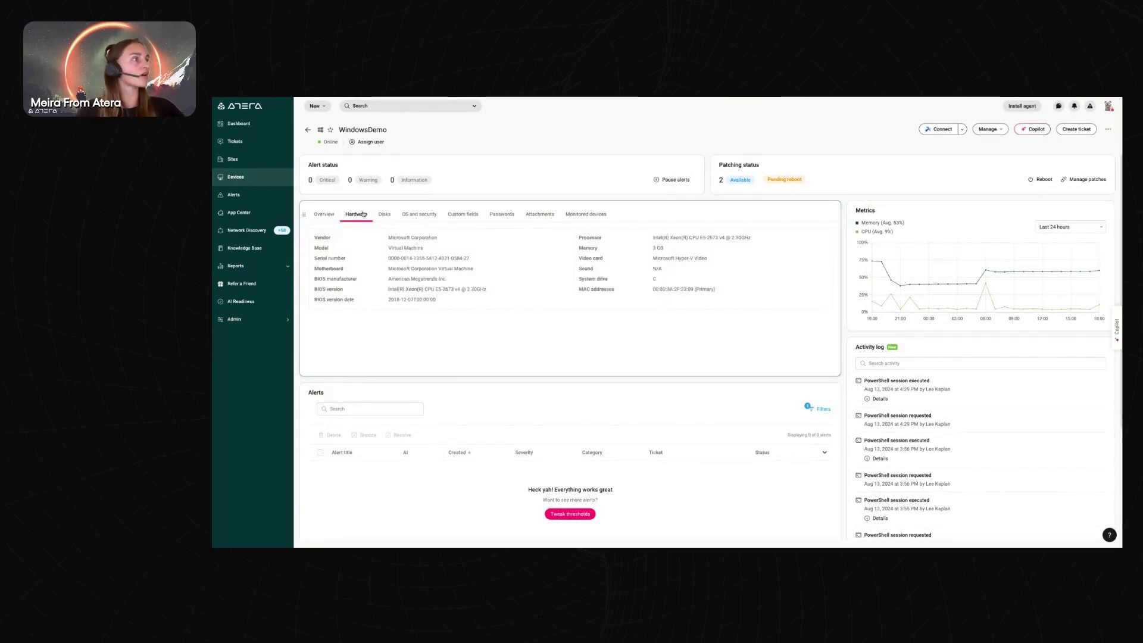
left_click(382, 216)
left_click(420, 215)
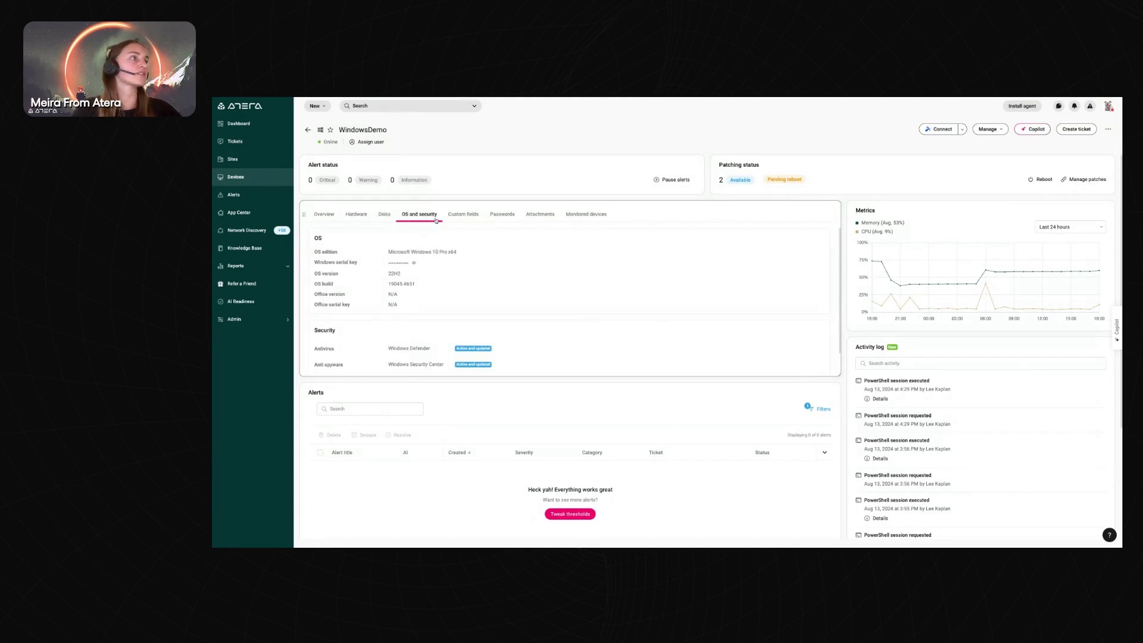
left_click(464, 215)
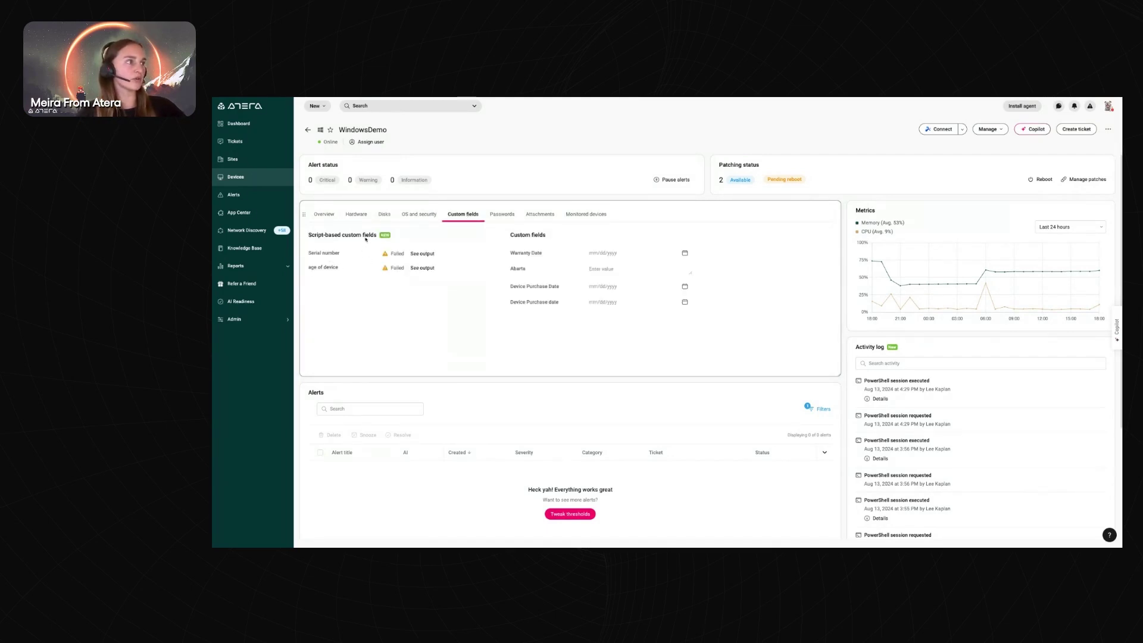
left_click(496, 220)
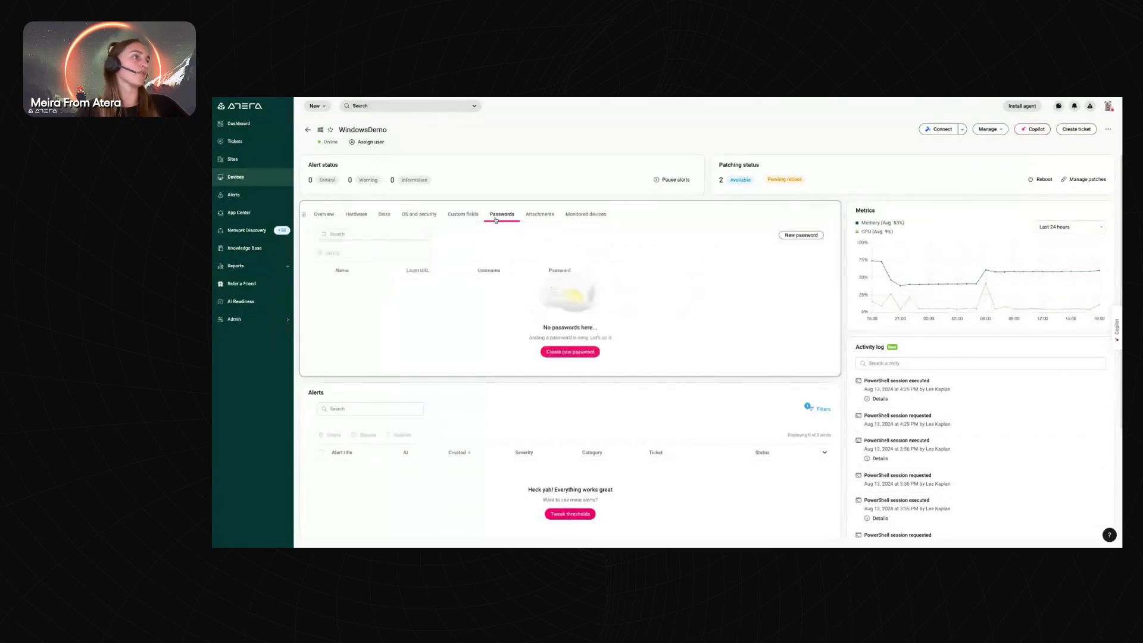
left_click(538, 216)
left_click(572, 216)
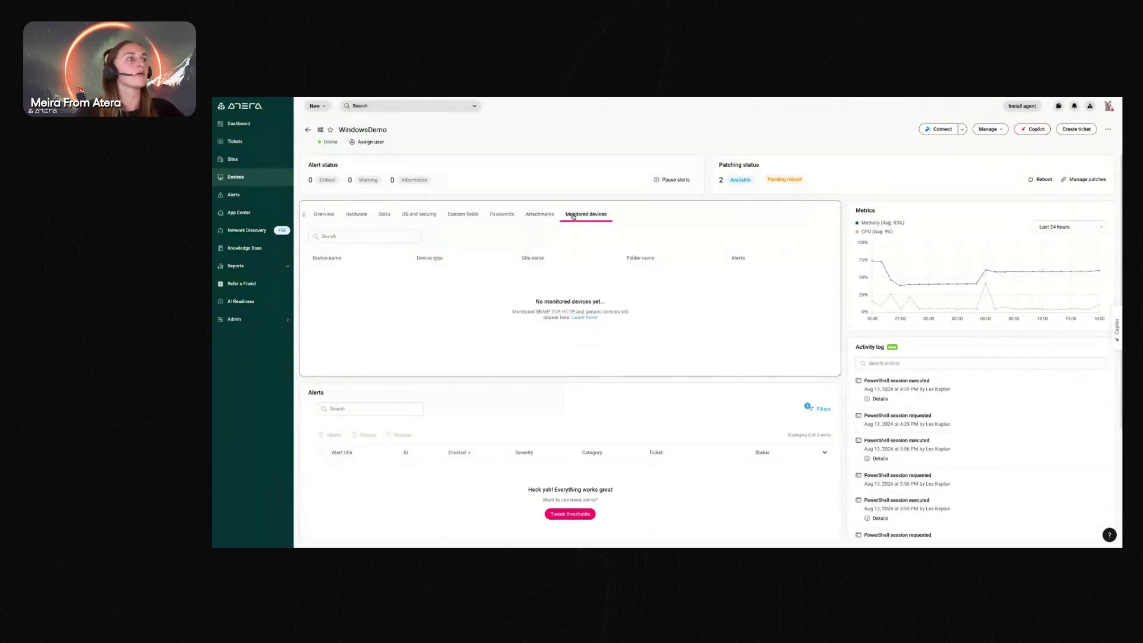
Examine WindowsDemo's metrics, activity log and alerts, and review the available alert filters
scroll(594, 238, "down", 1)
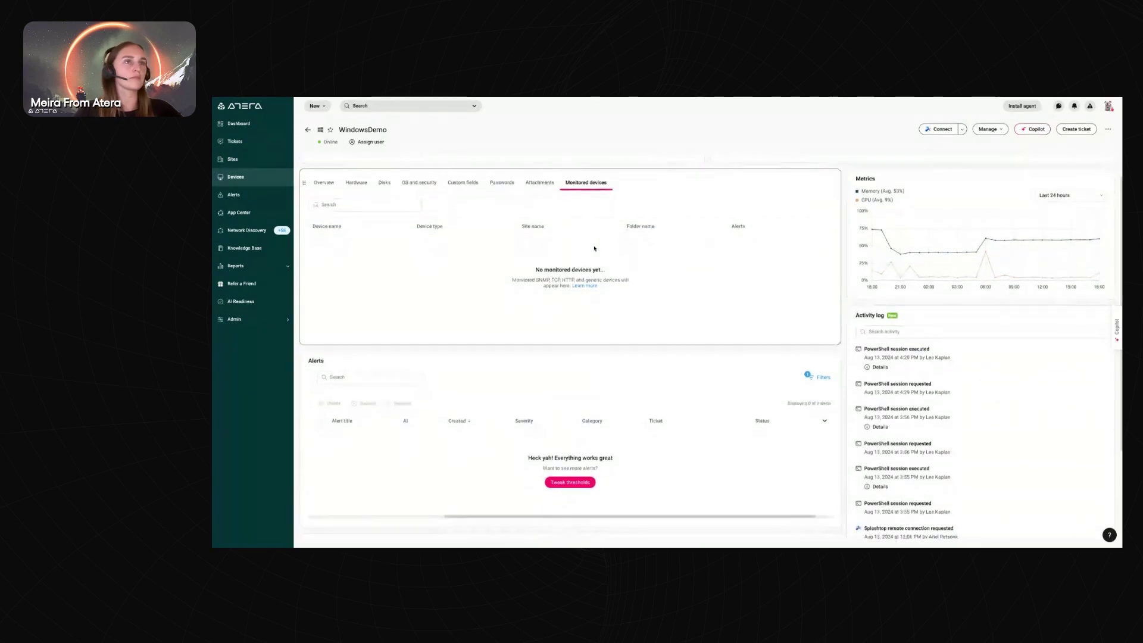
scroll(941, 262, "down", 2)
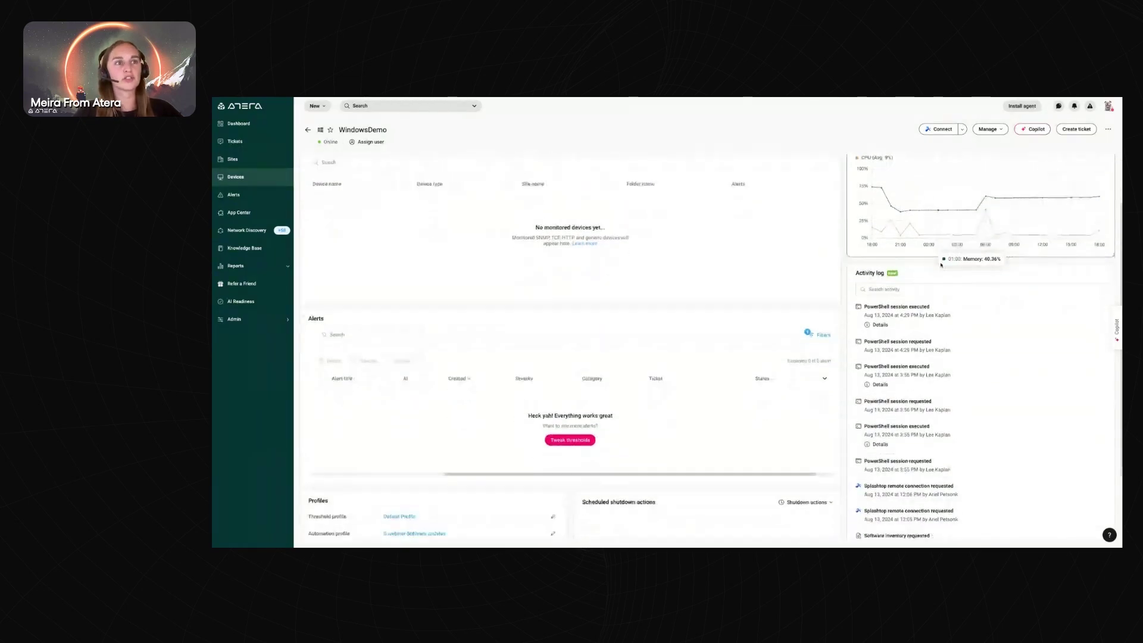
scroll(648, 398, "down", 1)
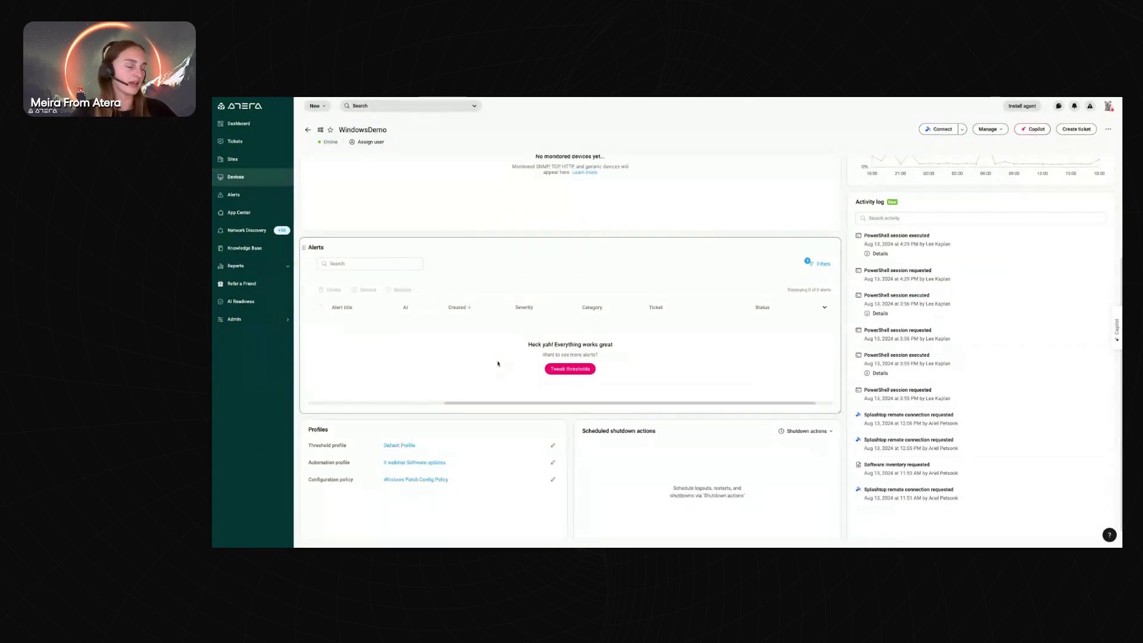
left_click(820, 263)
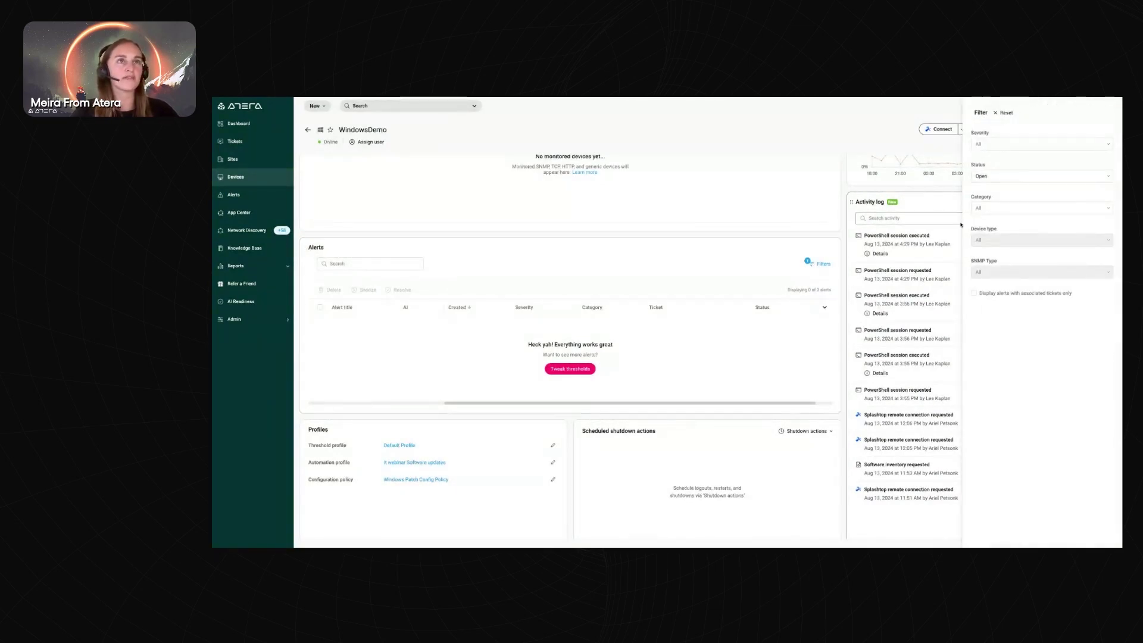
left_click(794, 135)
Review WindowsDemo's assigned profiles and scheduled shutdown actions, and check the device's remote connection options
scroll(601, 285, "down", 1)
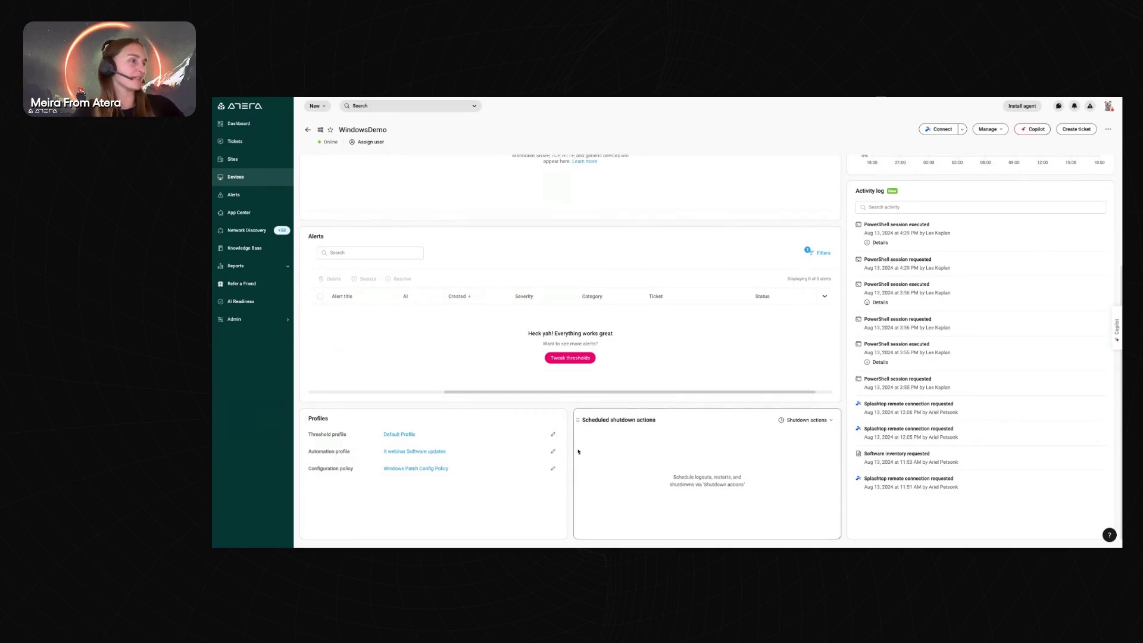
left_click(797, 420)
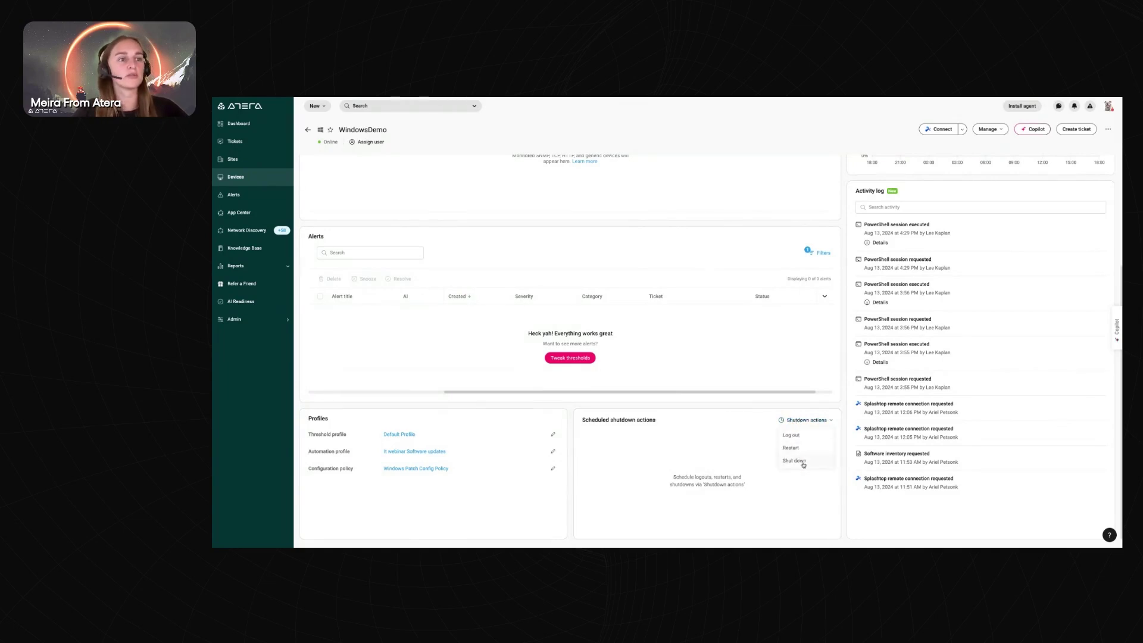
left_click(741, 440)
scroll(742, 434, "up", 5)
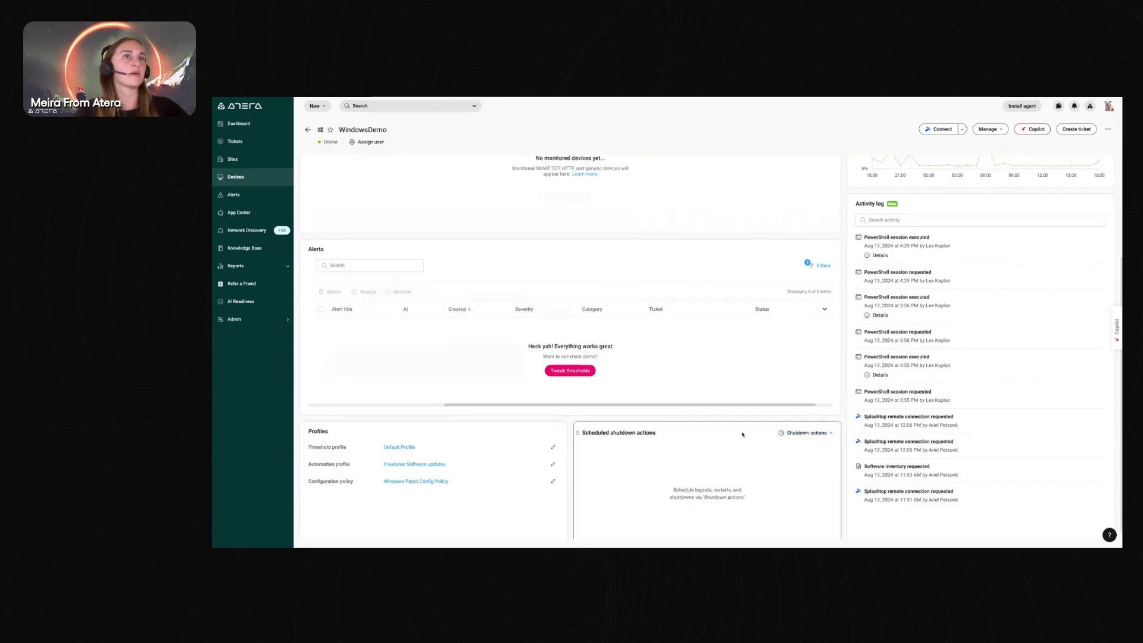
left_click(963, 129)
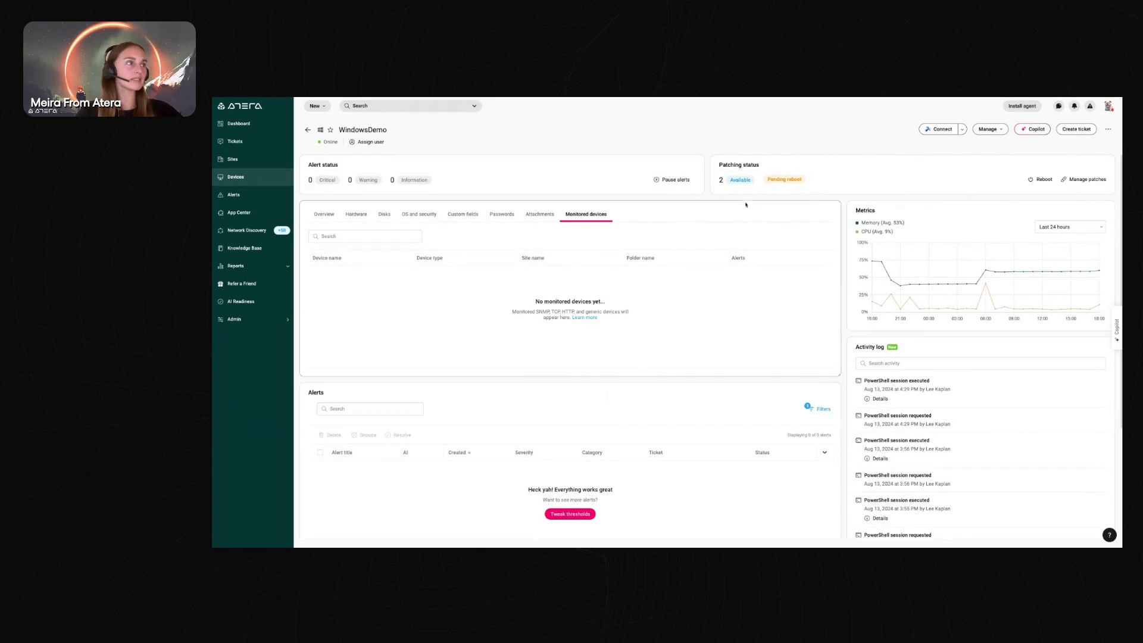
Return to the device list and search it for "demo"
left_click(308, 129)
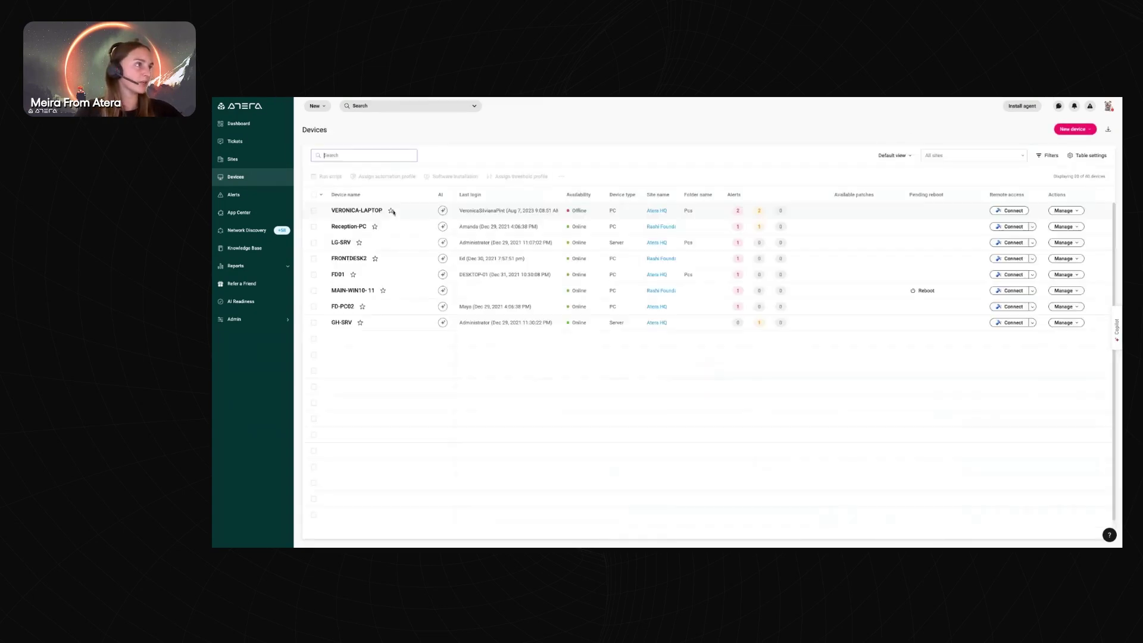
type("de")
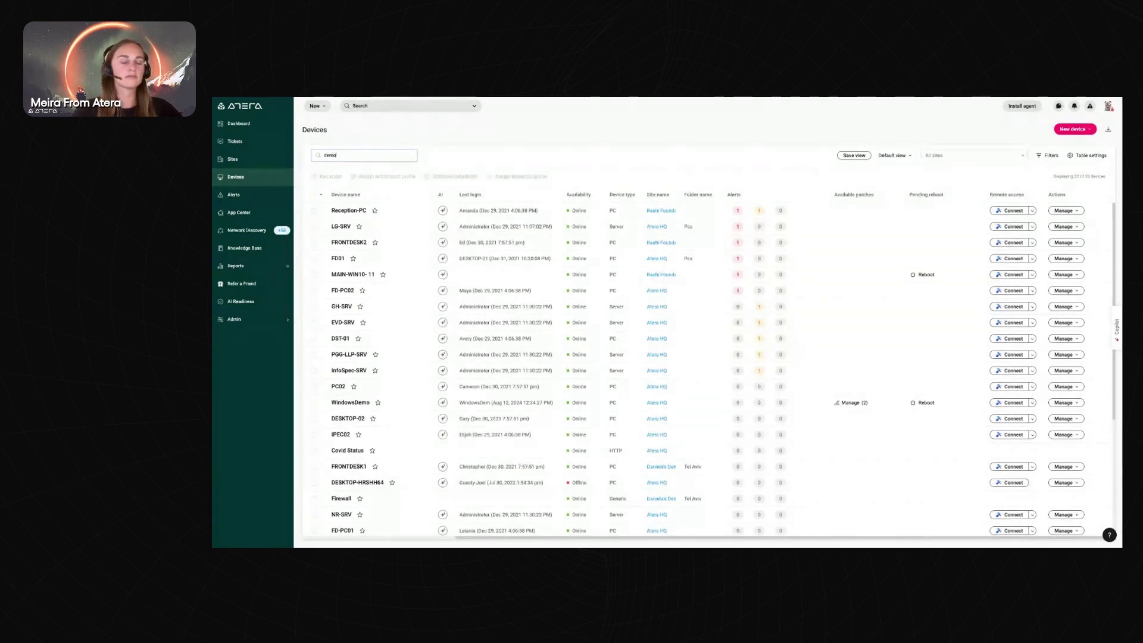
type("mo")
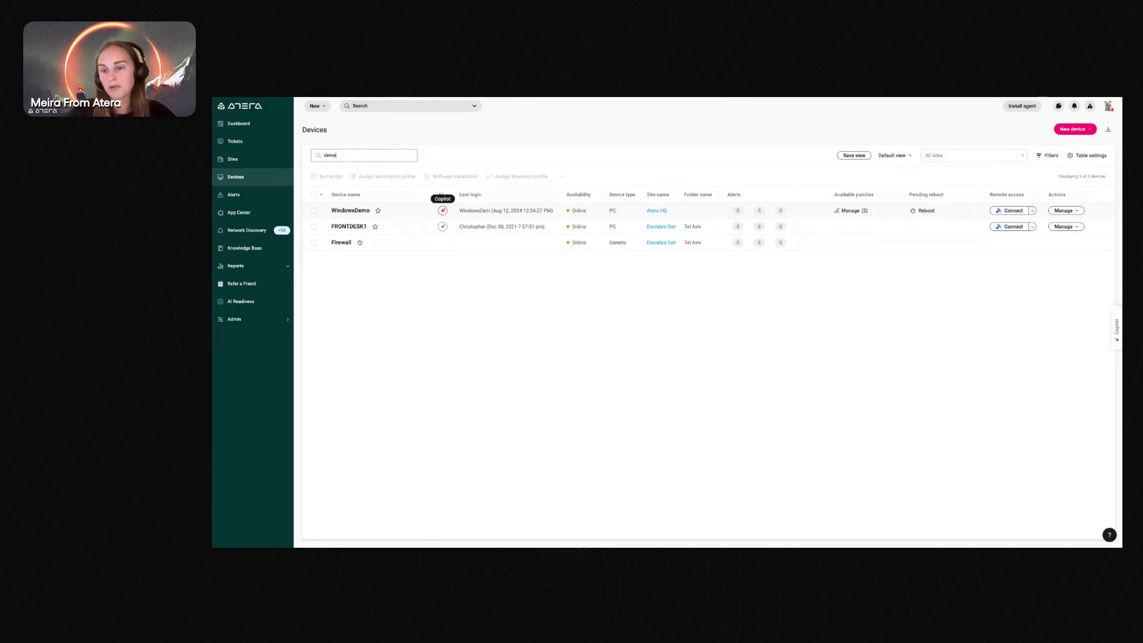
Ask Copilot for WindowsDemo's CPU usage, top running processes and optimization advice, and close the chat after reading the answer
left_click(442, 210)
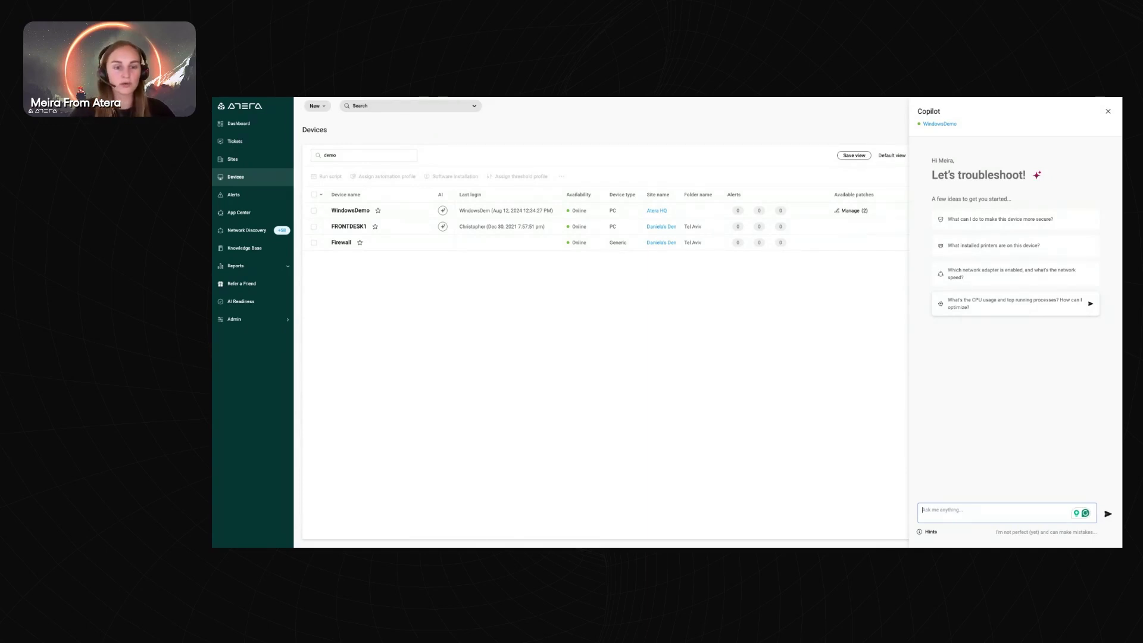
left_click(1012, 303)
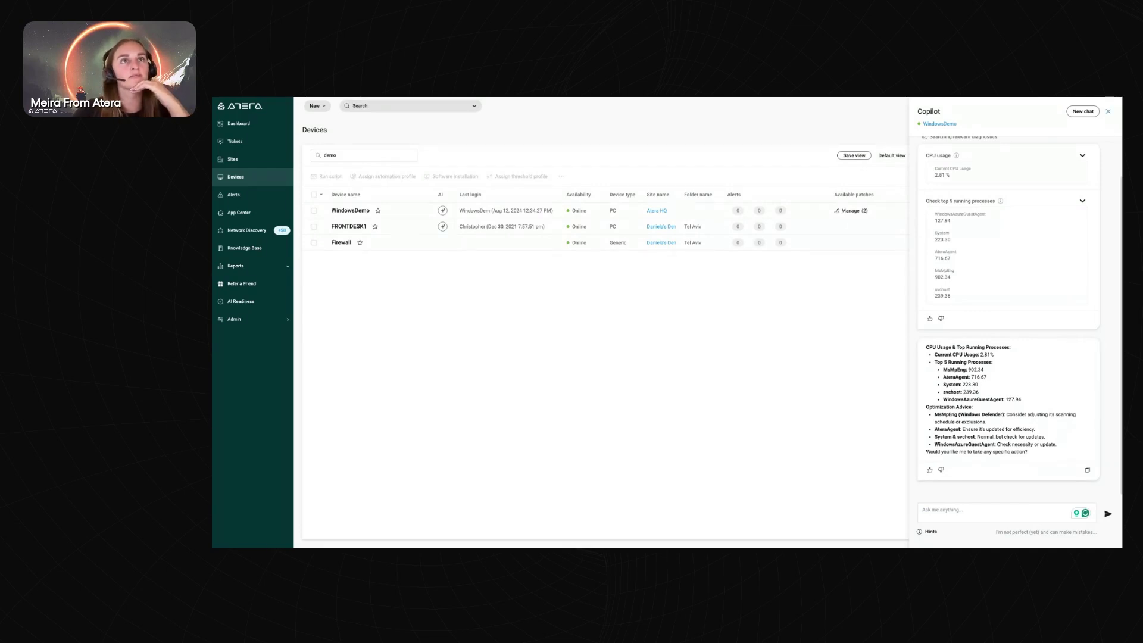
left_click(788, 325)
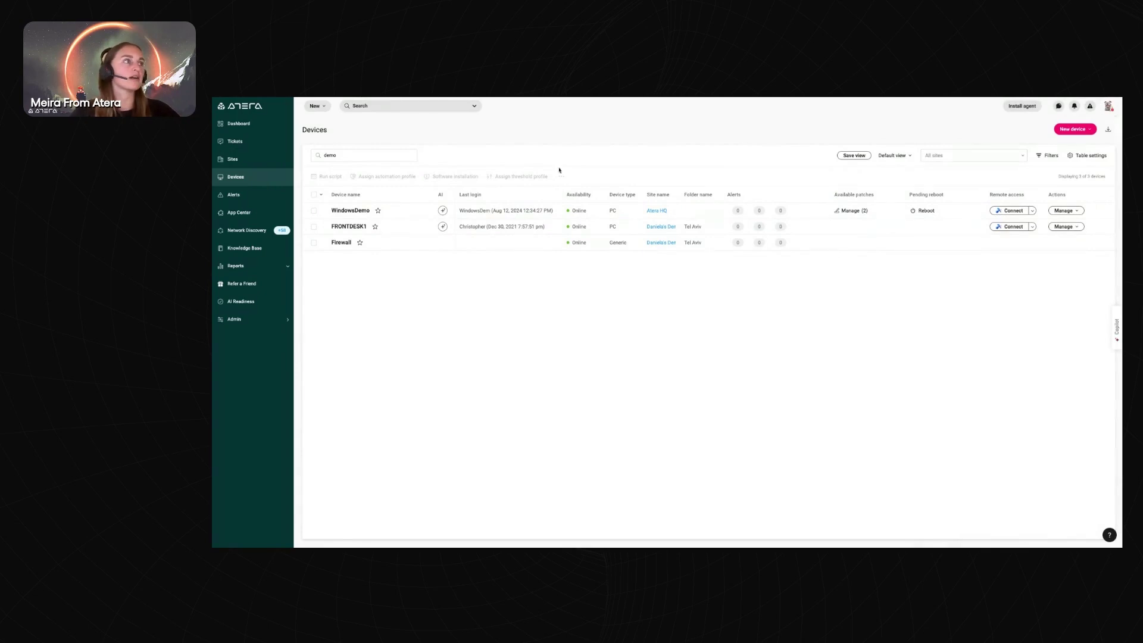
Clear the device search and review the available device list filters, leaving them reset
key("BackSpace")
key("BackSpace")
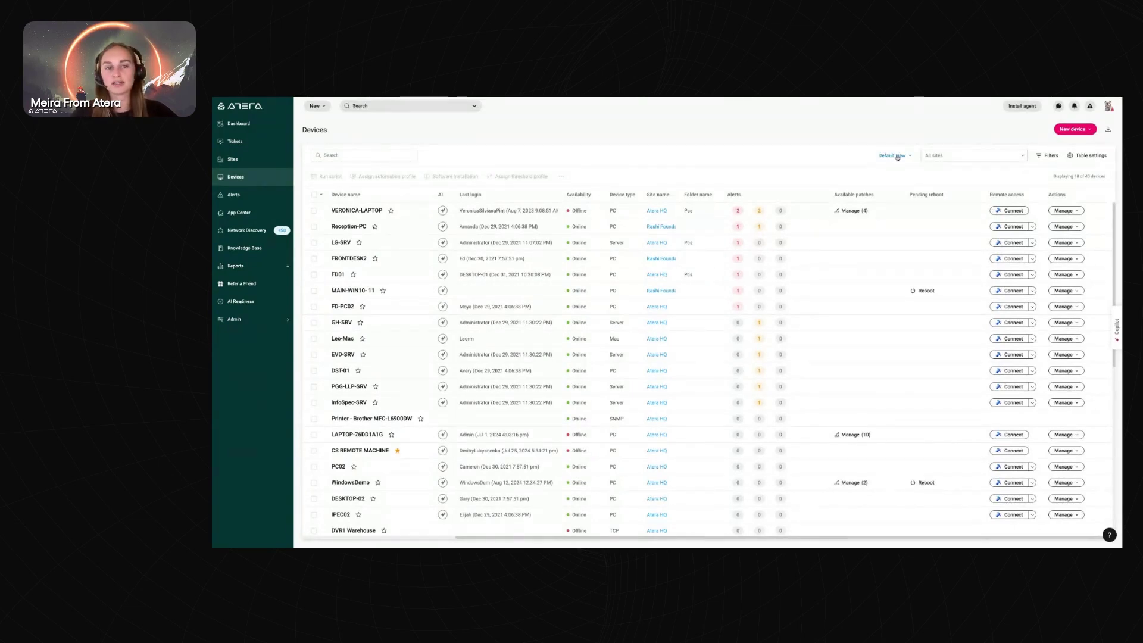
left_click(1043, 157)
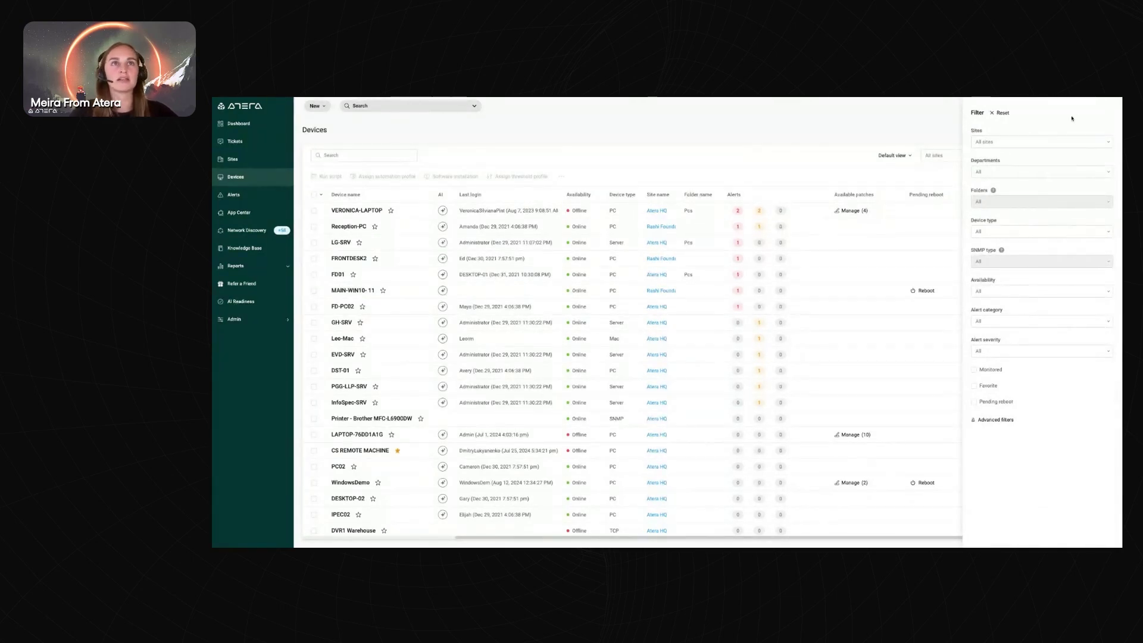
left_click(993, 113)
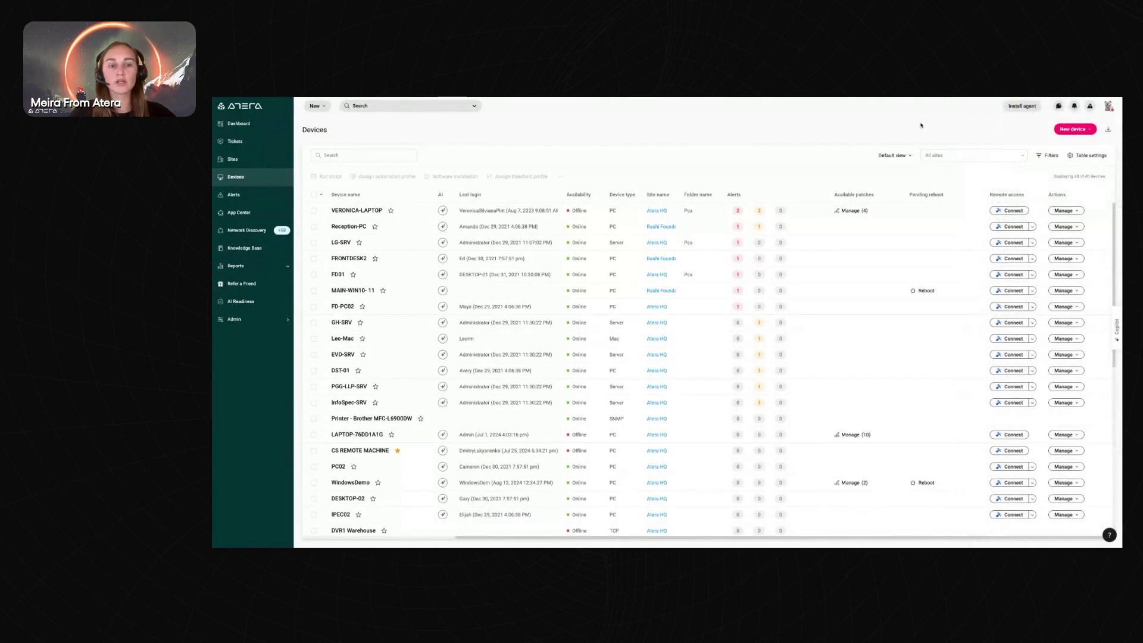
View the device list in the saved All Servers and Online PCs views, and return to the default view
left_click(892, 155)
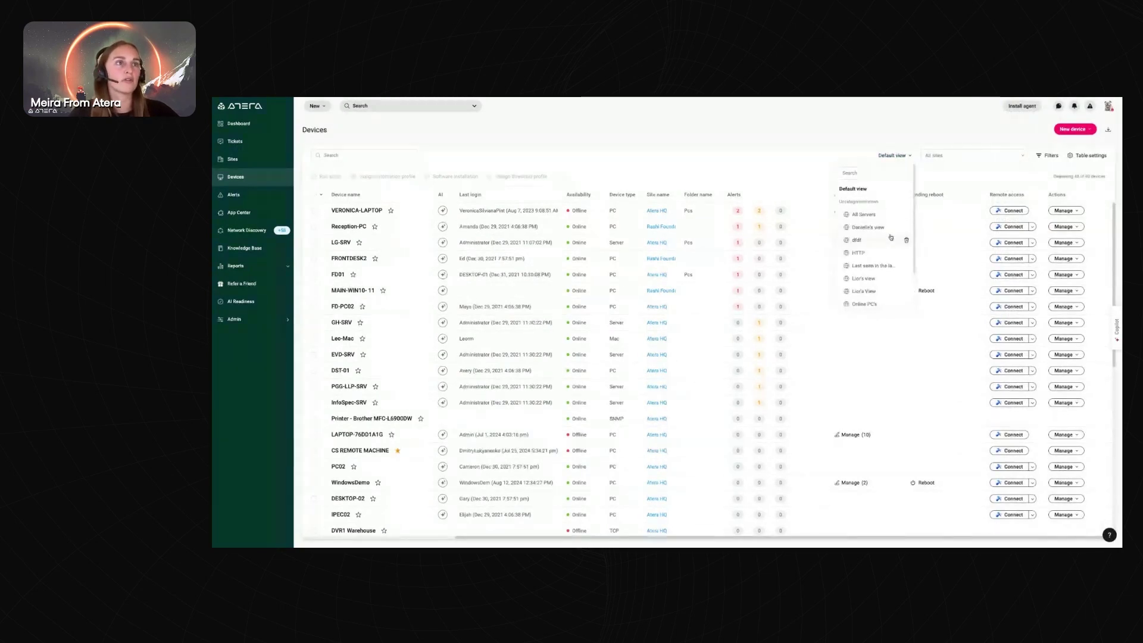
left_click(884, 216)
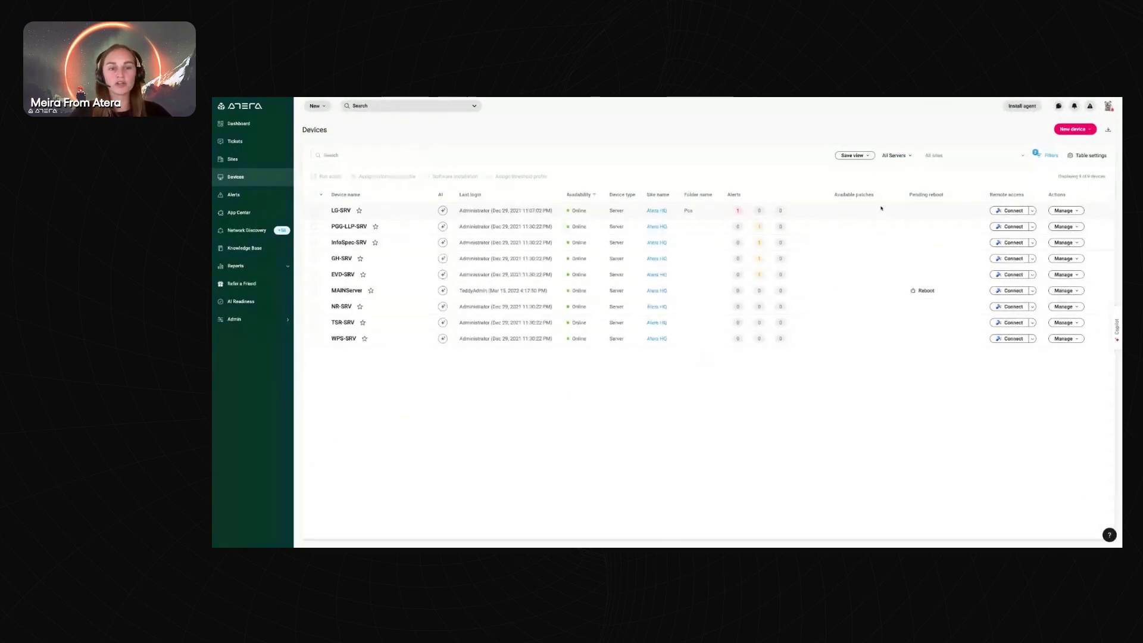
left_click(892, 155)
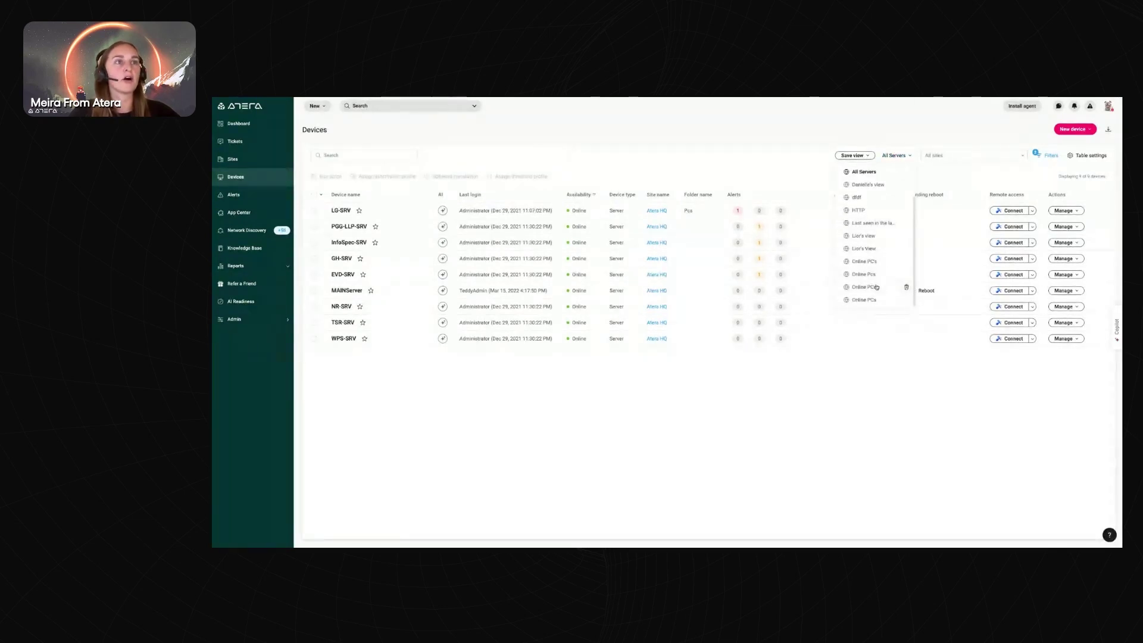
left_click(864, 302)
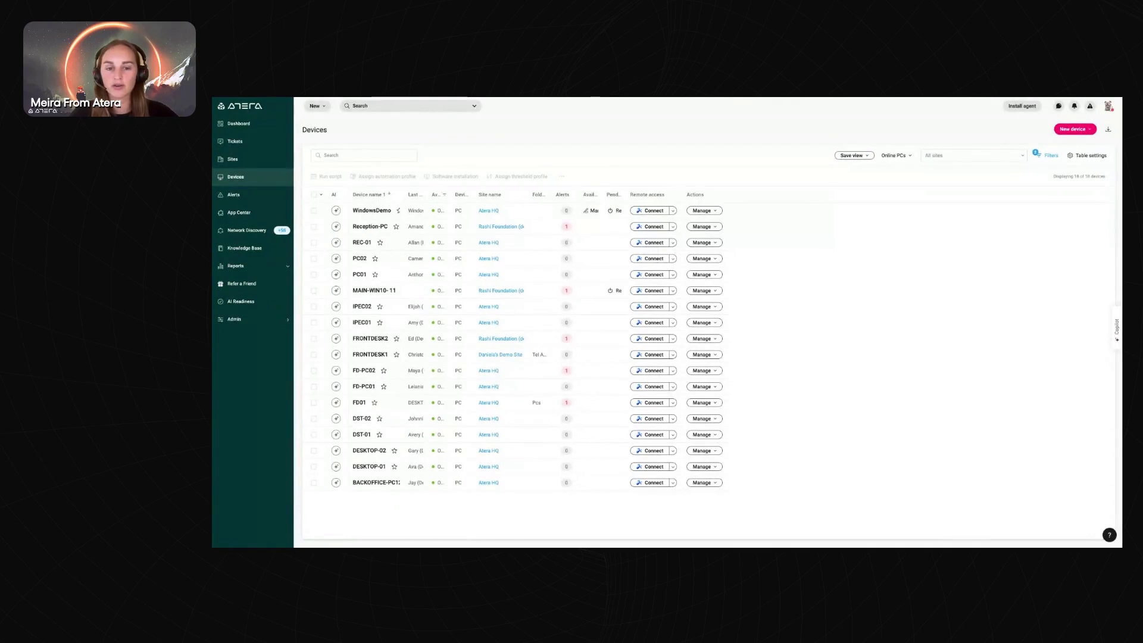
left_click(895, 155)
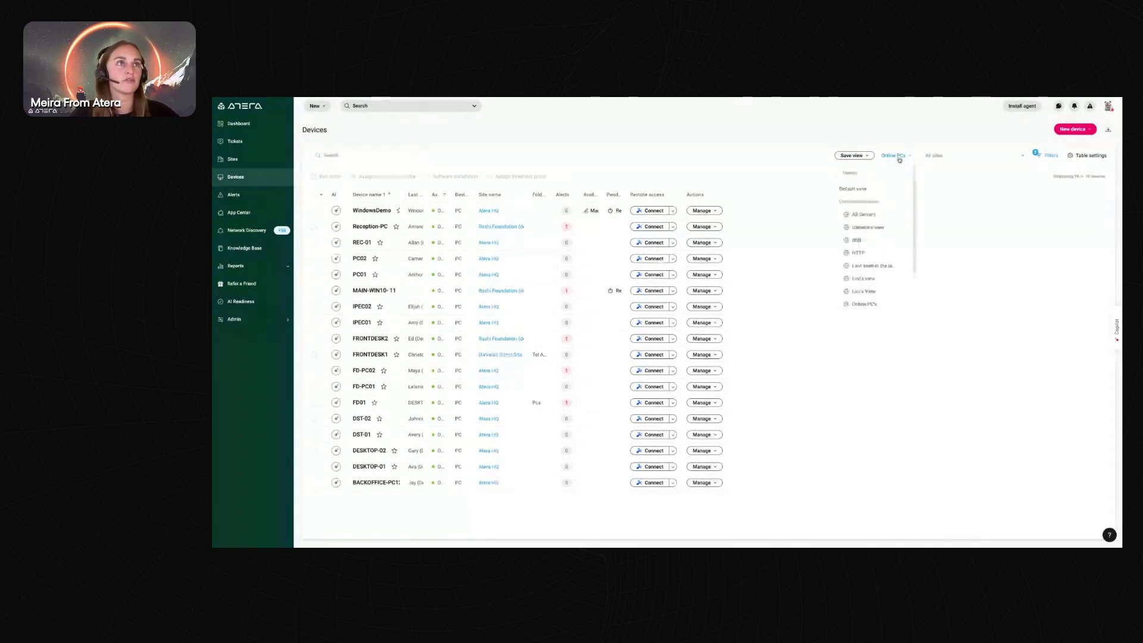
left_click(878, 193)
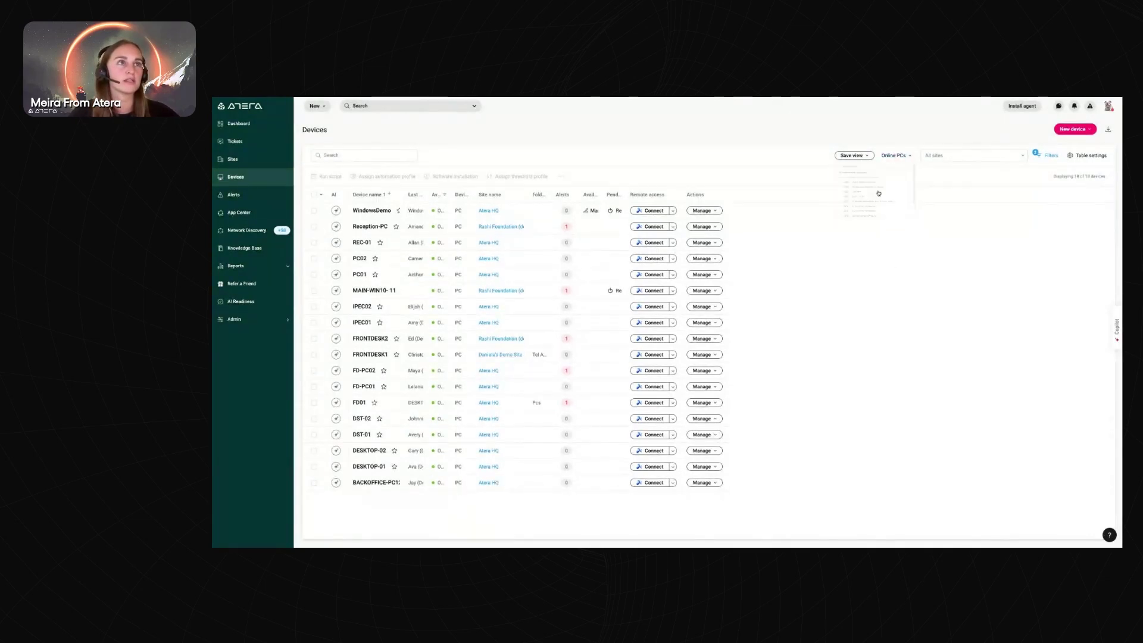
Set up an advanced device filter where OS Edition equals Microsoft Windows 10 Pro x64
left_click(1048, 155)
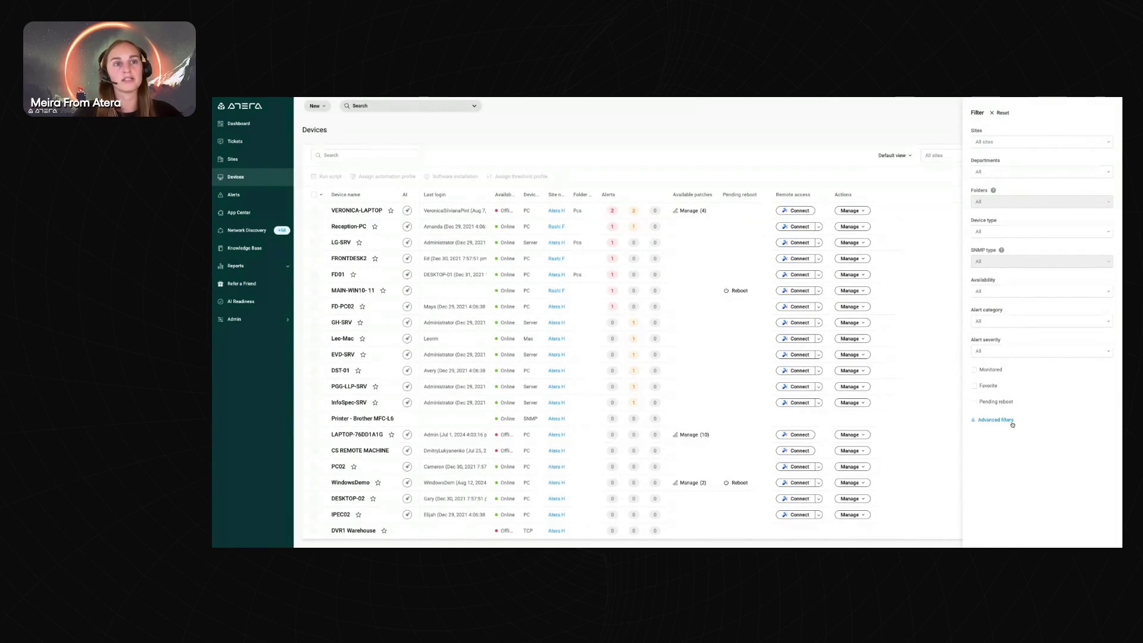
left_click(1012, 424)
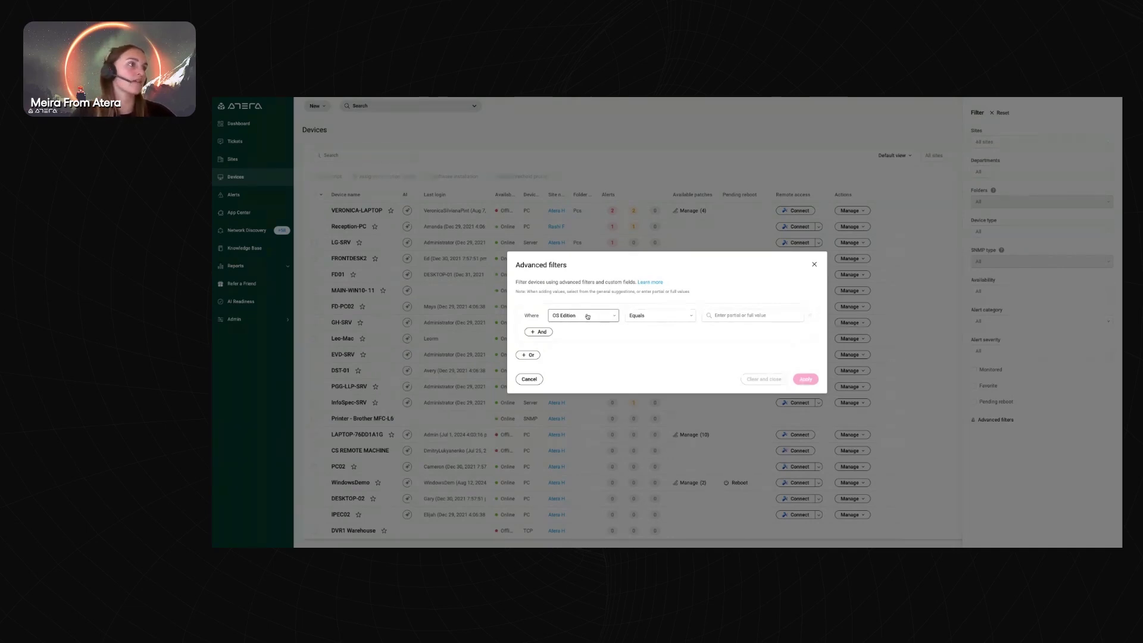
left_click(735, 315)
left_click(729, 344)
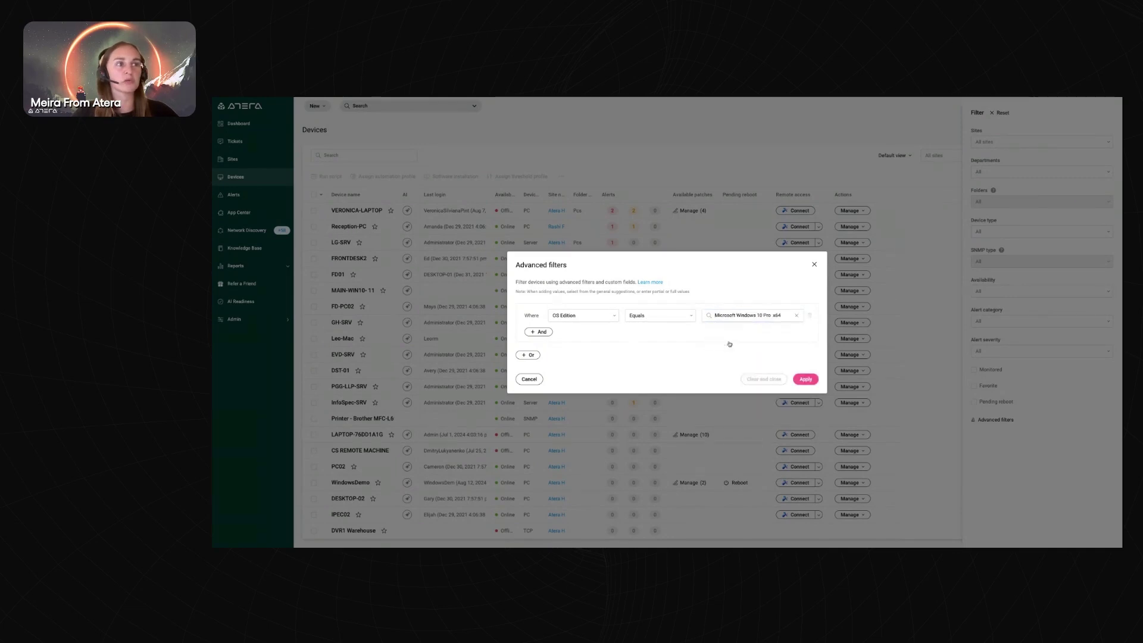
Add an And condition of Free space Less than 10 GB to the advanced device filter and apply it
left_click(539, 331)
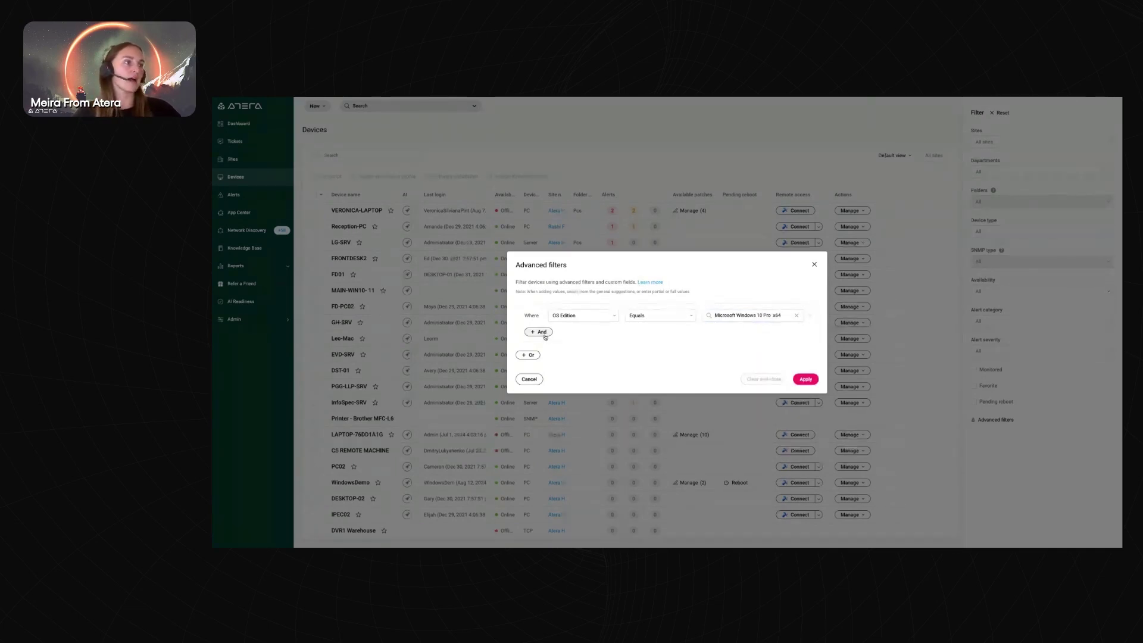
left_click(577, 325)
scroll(585, 380, "down", 5)
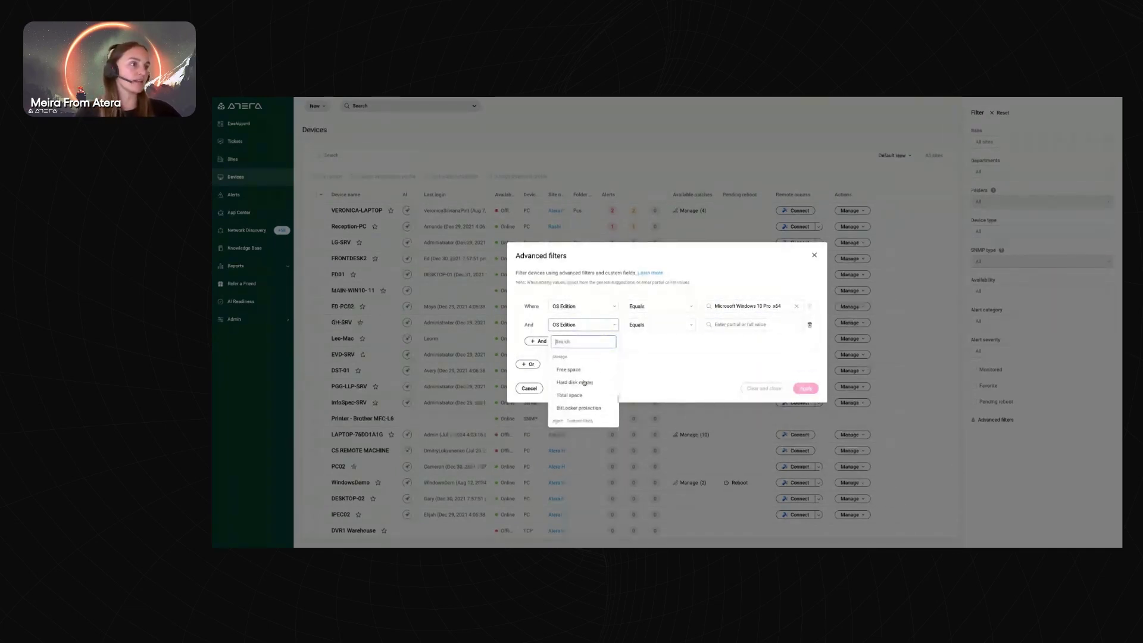
left_click(568, 369)
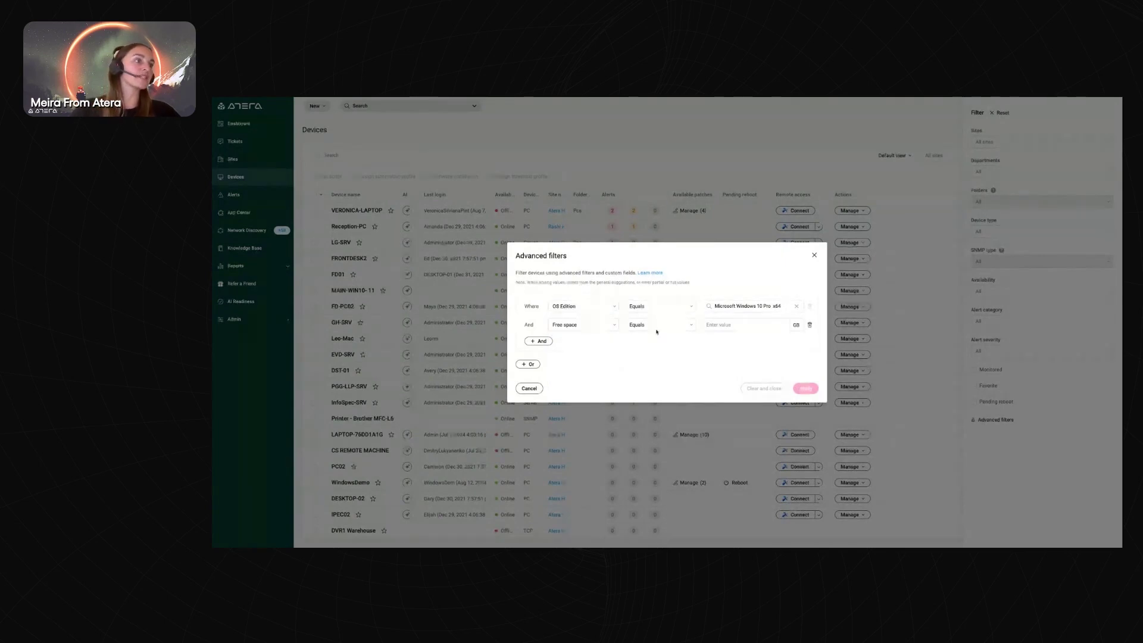
left_click(660, 325)
left_click(657, 377)
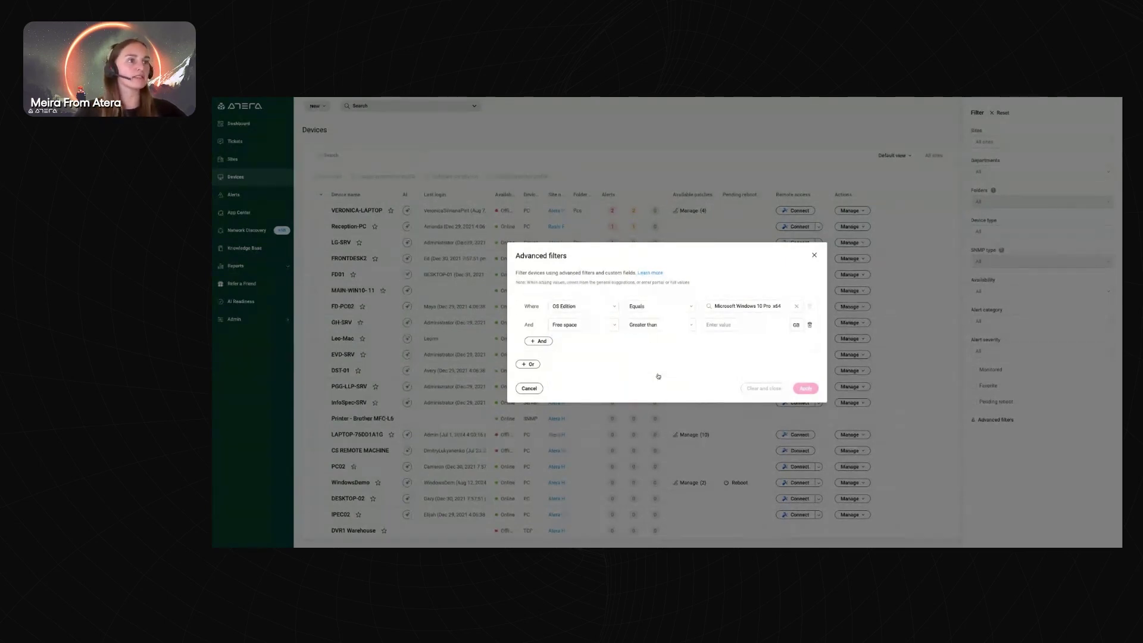
left_click(660, 324)
left_click(655, 364)
left_click(733, 325)
type("10")
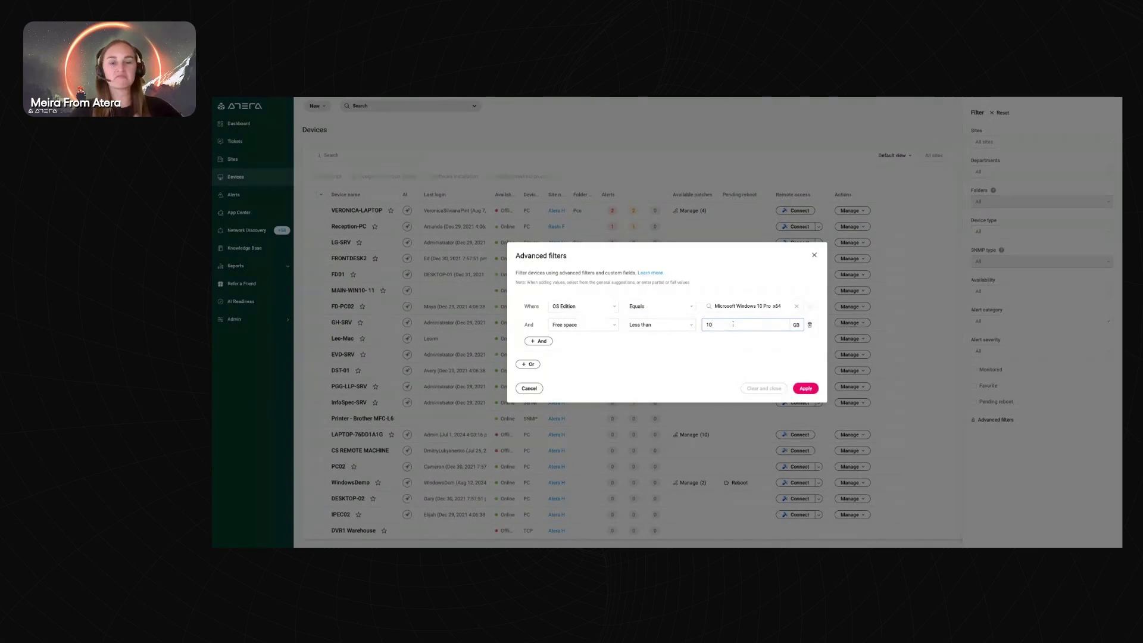
left_click(805, 388)
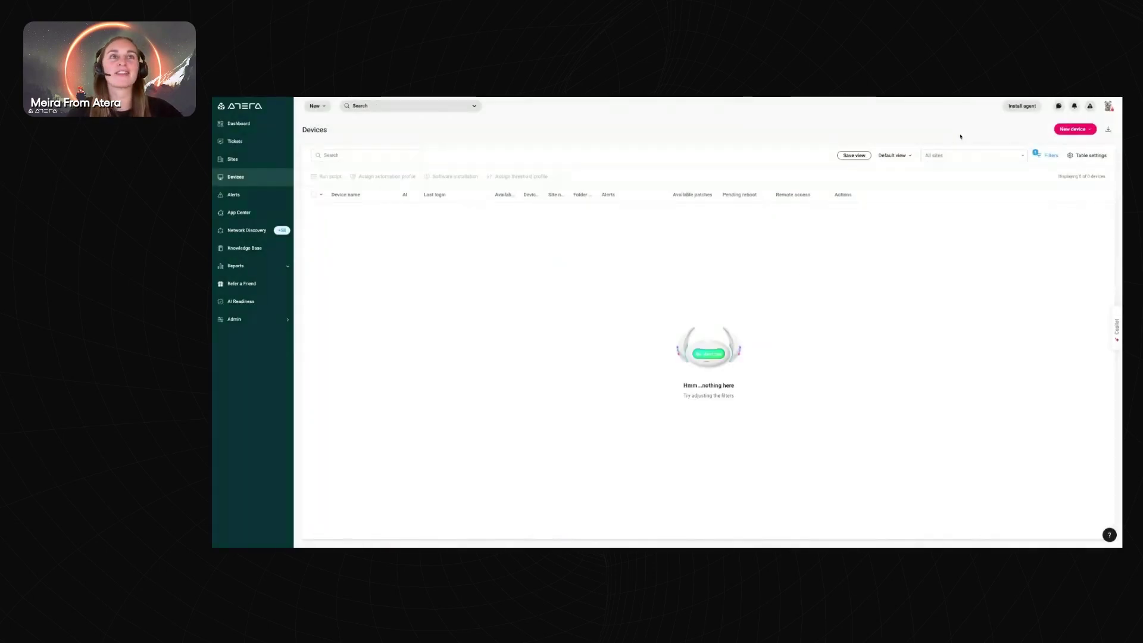
Remove the Free space condition from the advanced device filter and reapply it with only the OS Edition condition
left_click(1049, 155)
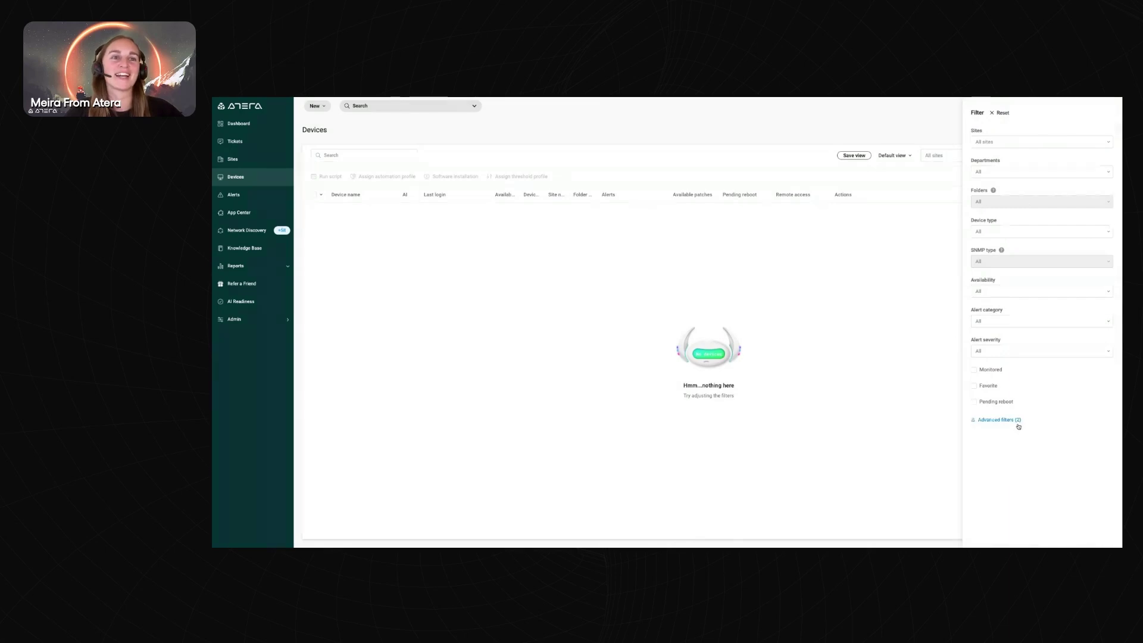
left_click(1013, 420)
left_click(809, 324)
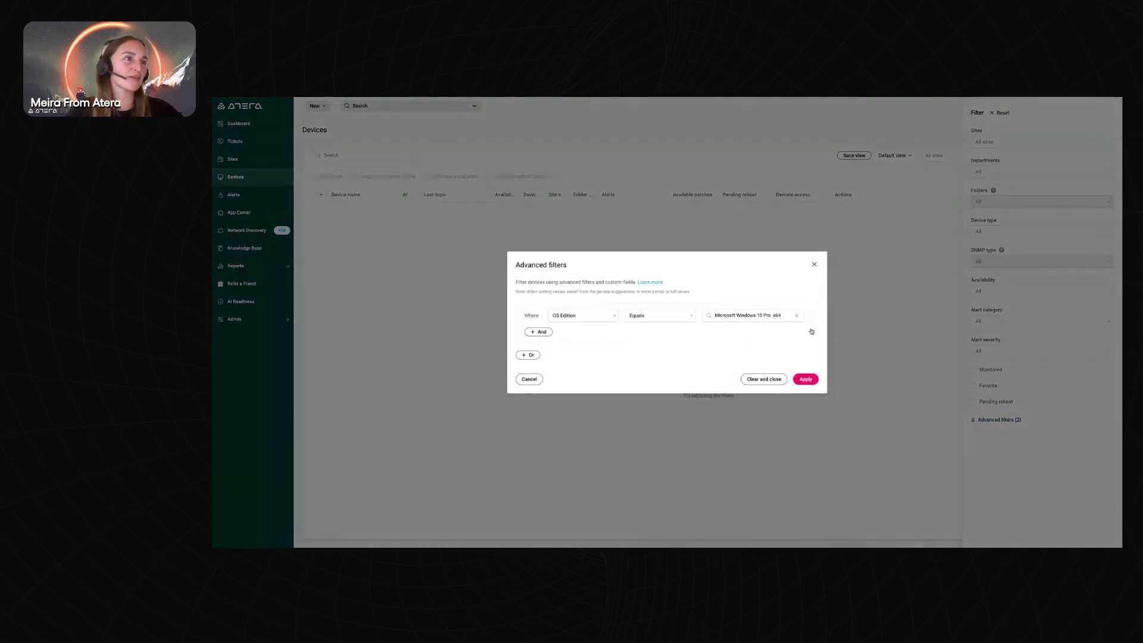
left_click(805, 378)
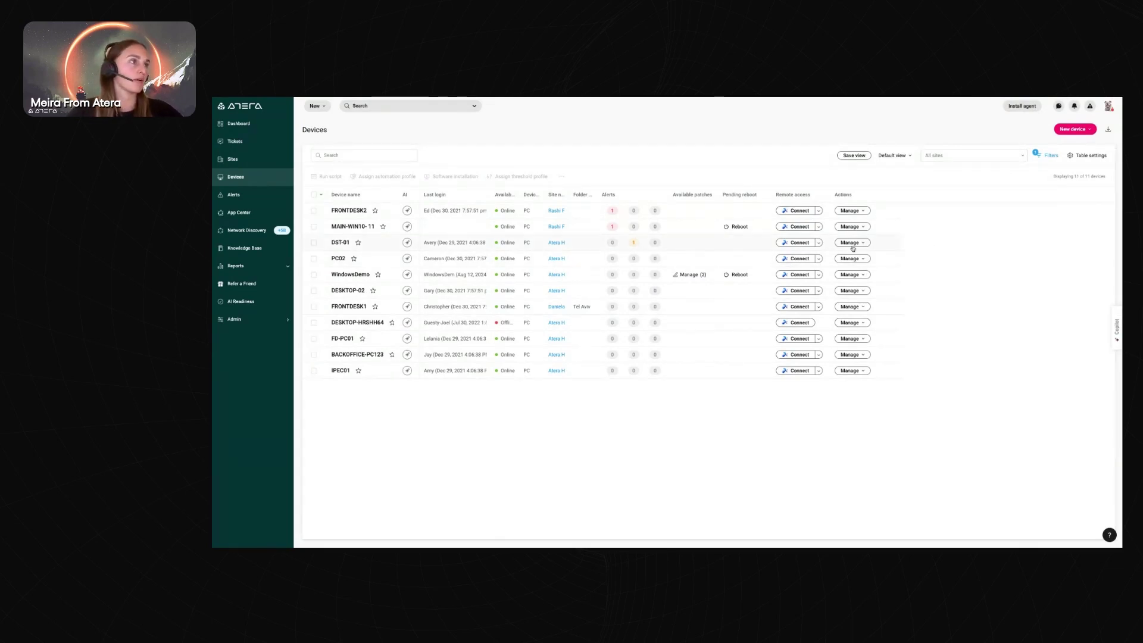
Reset the device filters, check the advanced filter conditions and close the filter settings
left_click(1049, 155)
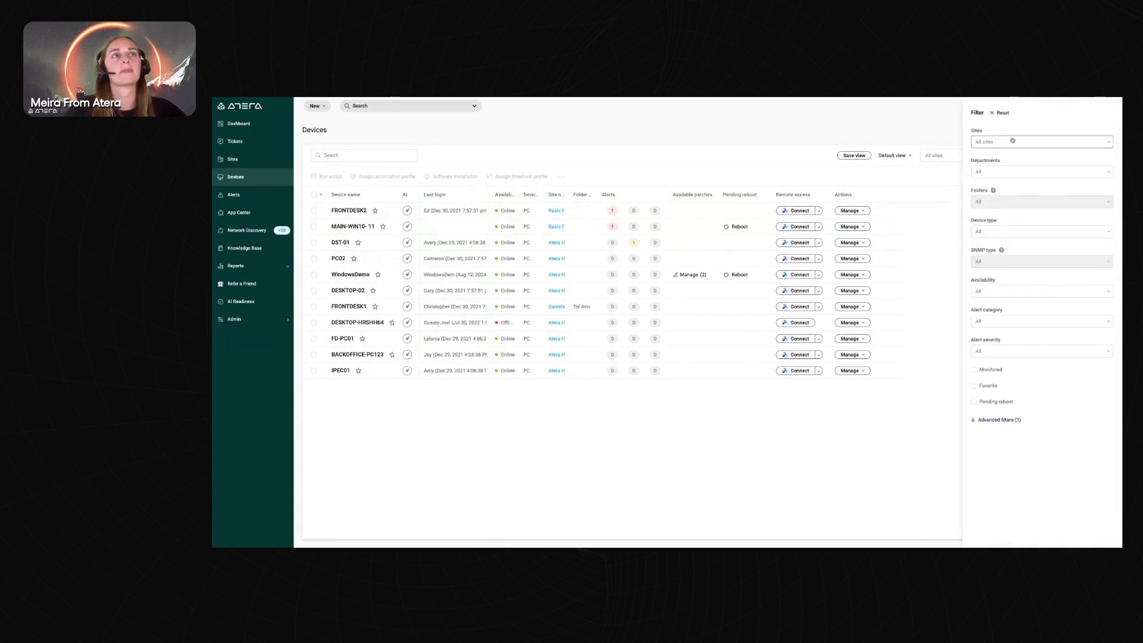
left_click(1002, 113)
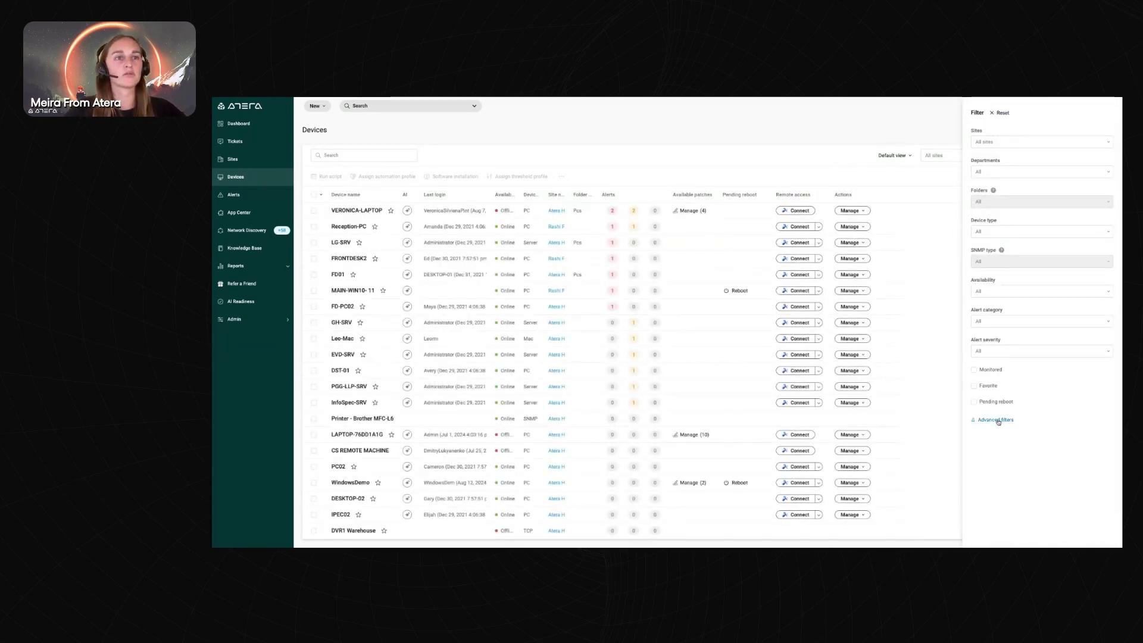
left_click(992, 420)
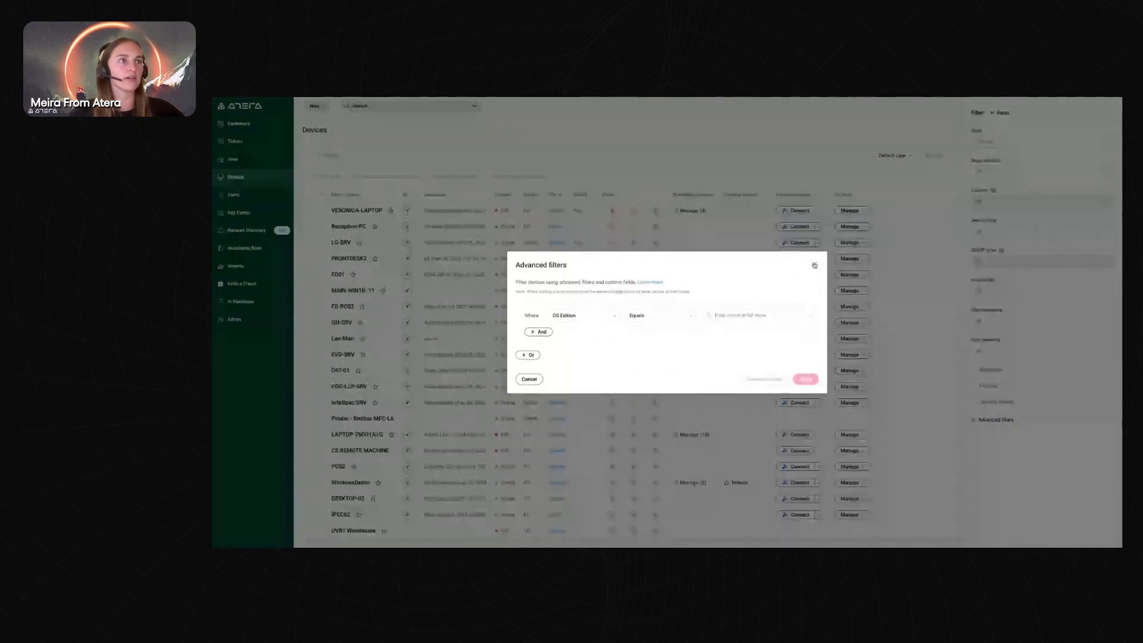
left_click(851, 305)
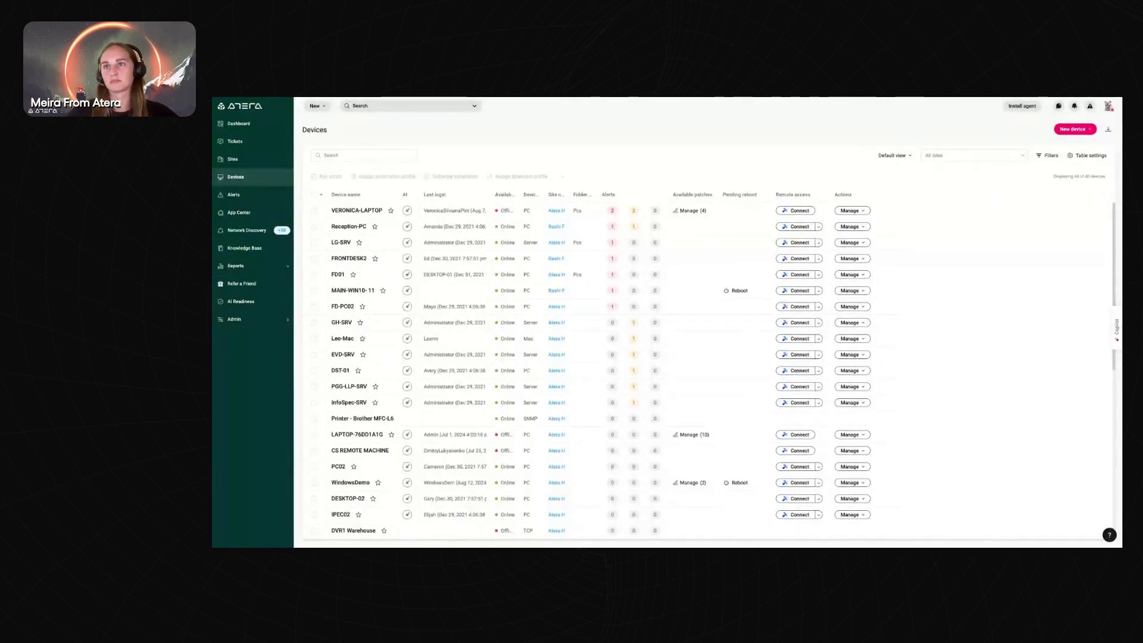
Load the saved All Servers view, inspect its standard and advanced filters, and reset the device list
left_click(904, 158)
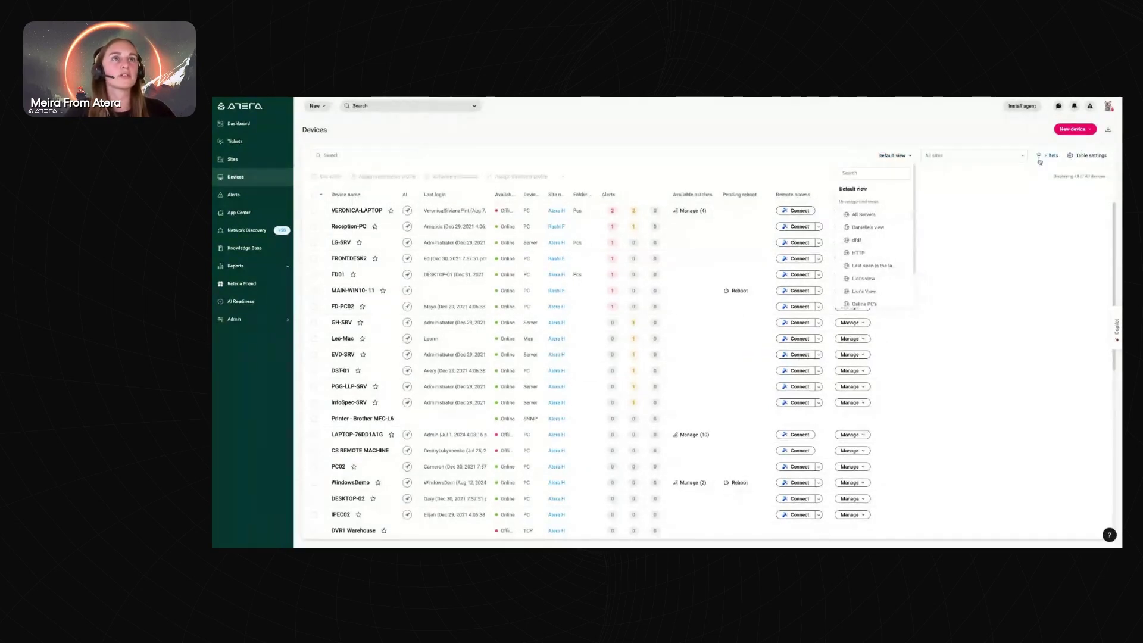
left_click(873, 215)
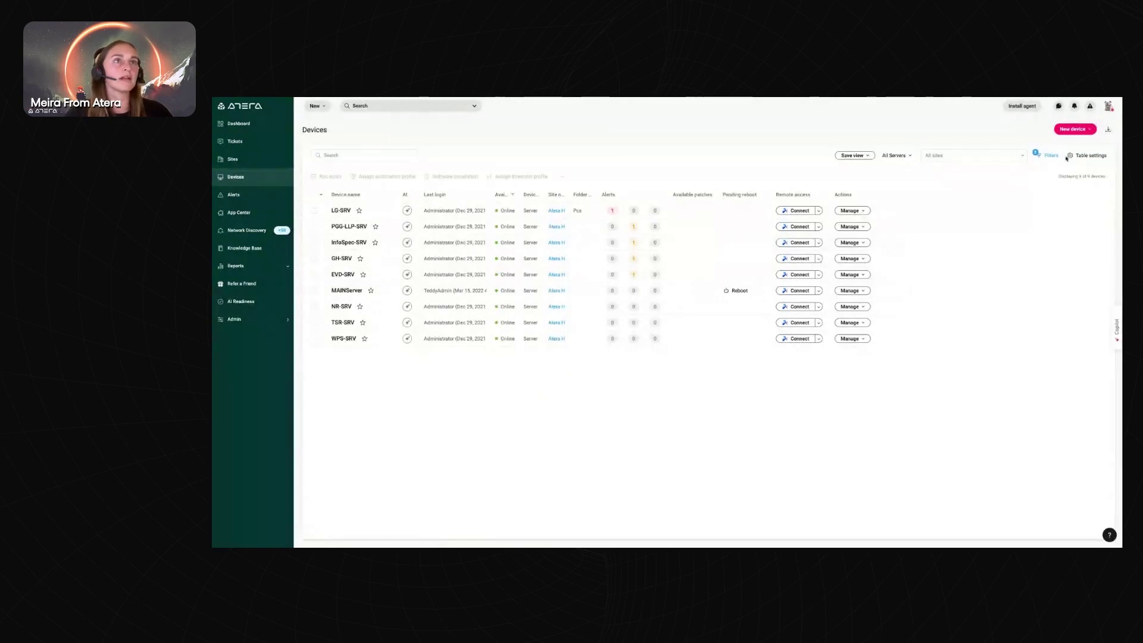
left_click(1048, 155)
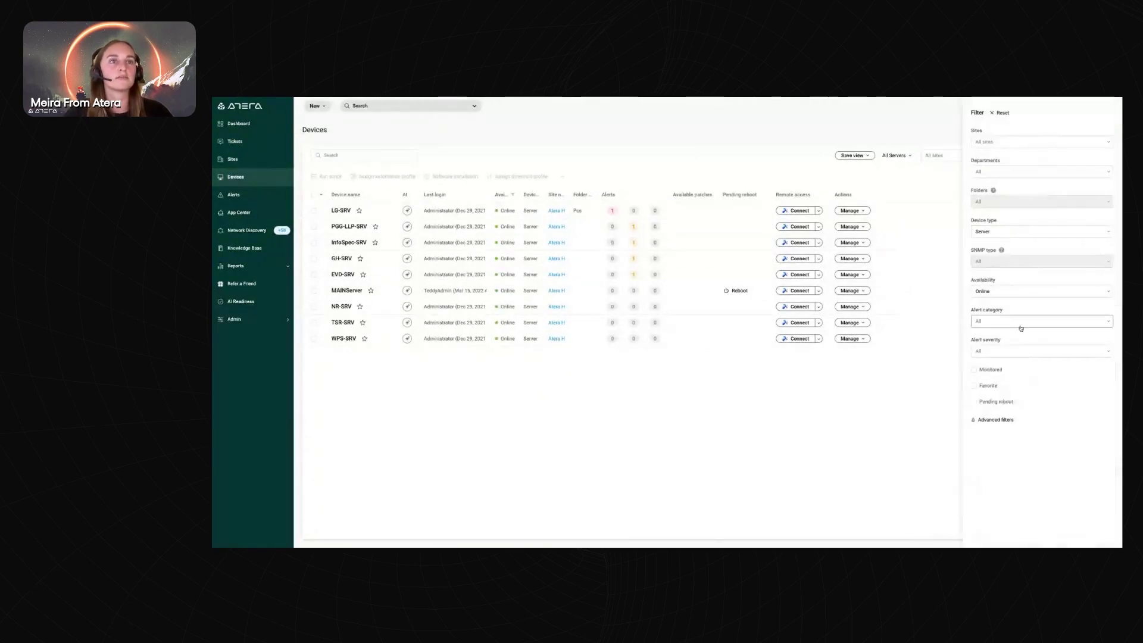
left_click(1002, 422)
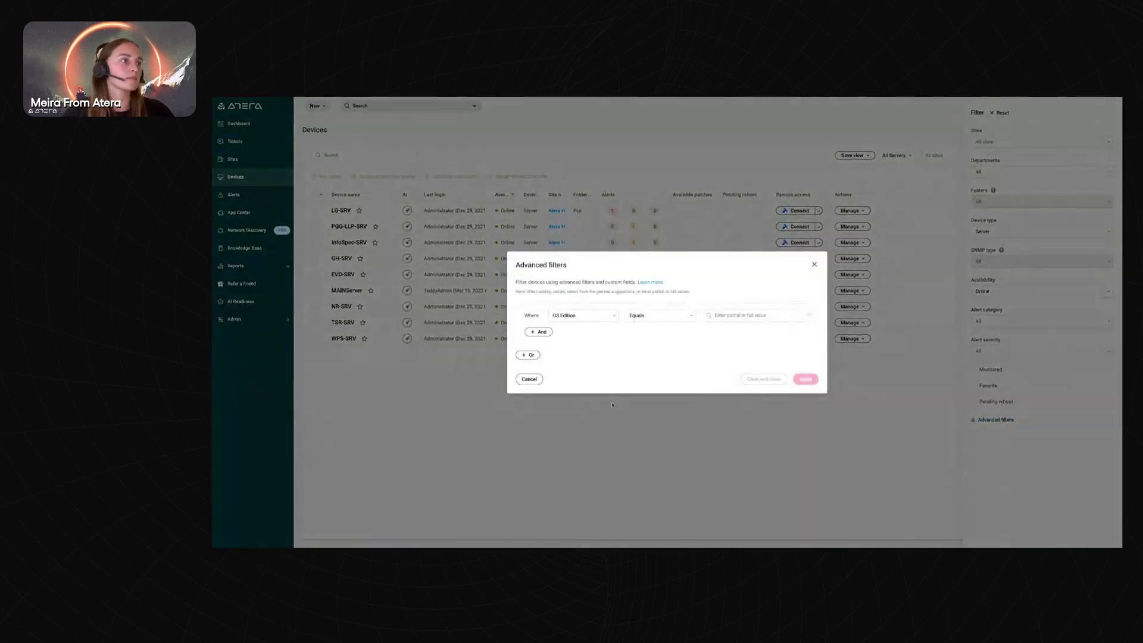
left_click(814, 264)
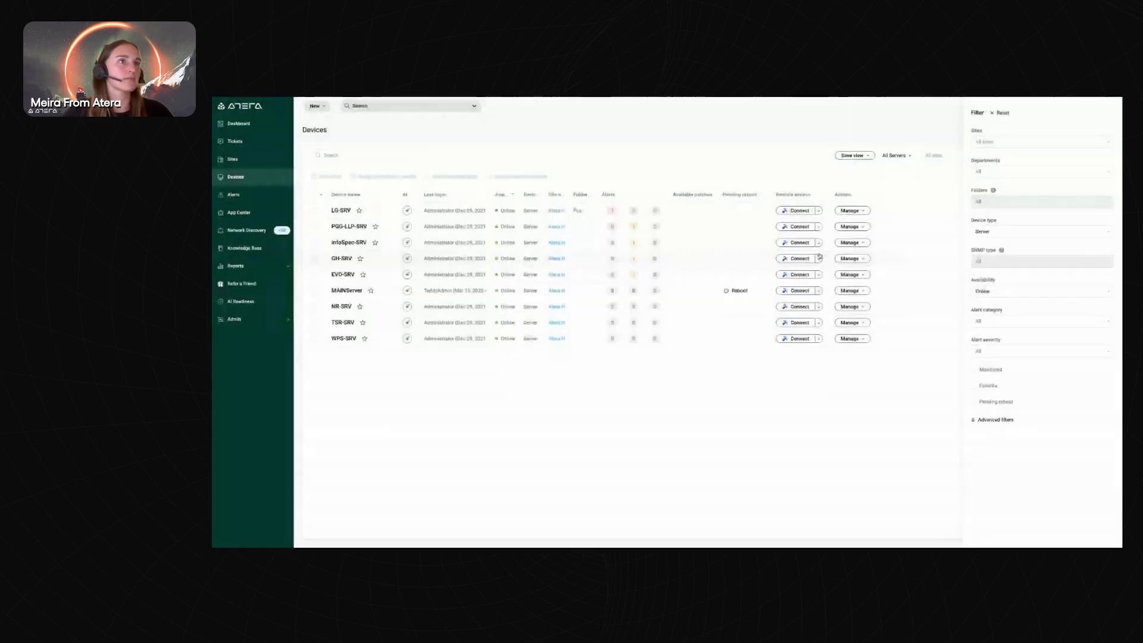
left_click(995, 113)
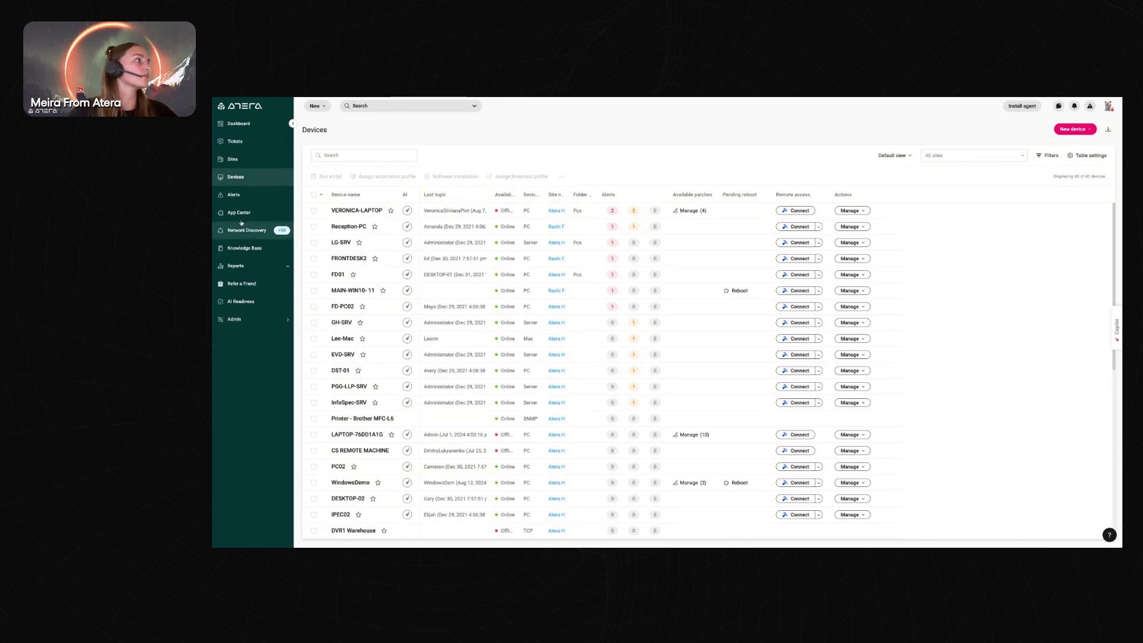
Open the Alerts list, reset its filters and close the filter settings
left_click(233, 195)
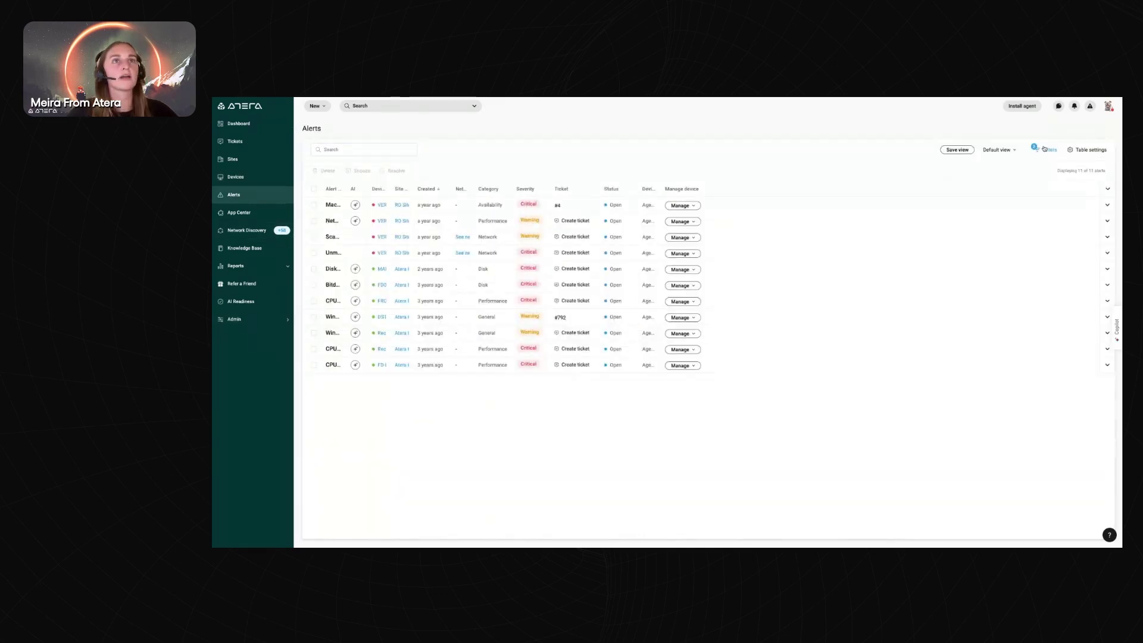
left_click(1037, 151)
left_click(999, 116)
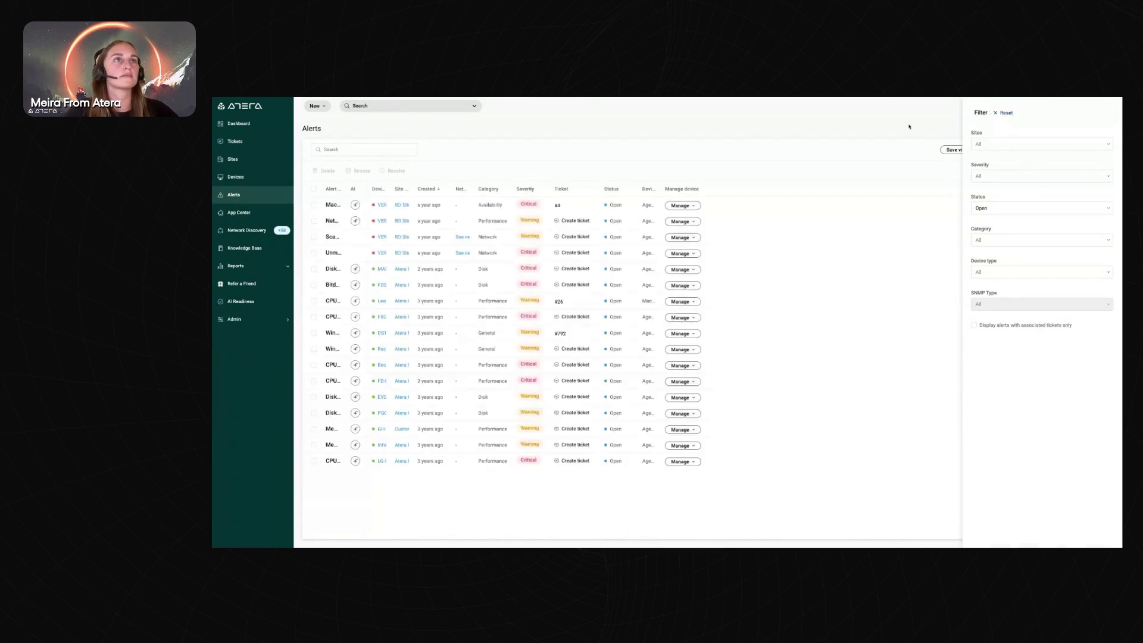
left_click(909, 126)
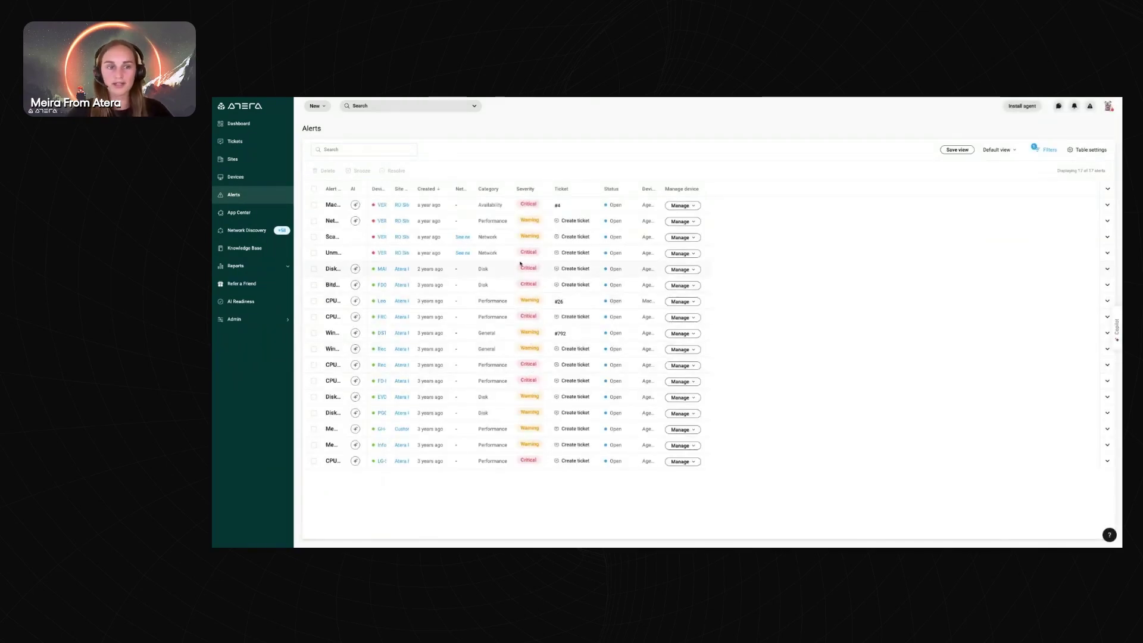
Go to the threshold profiles in the admin settings and open the presenter's Webinars profile
left_click(232, 319)
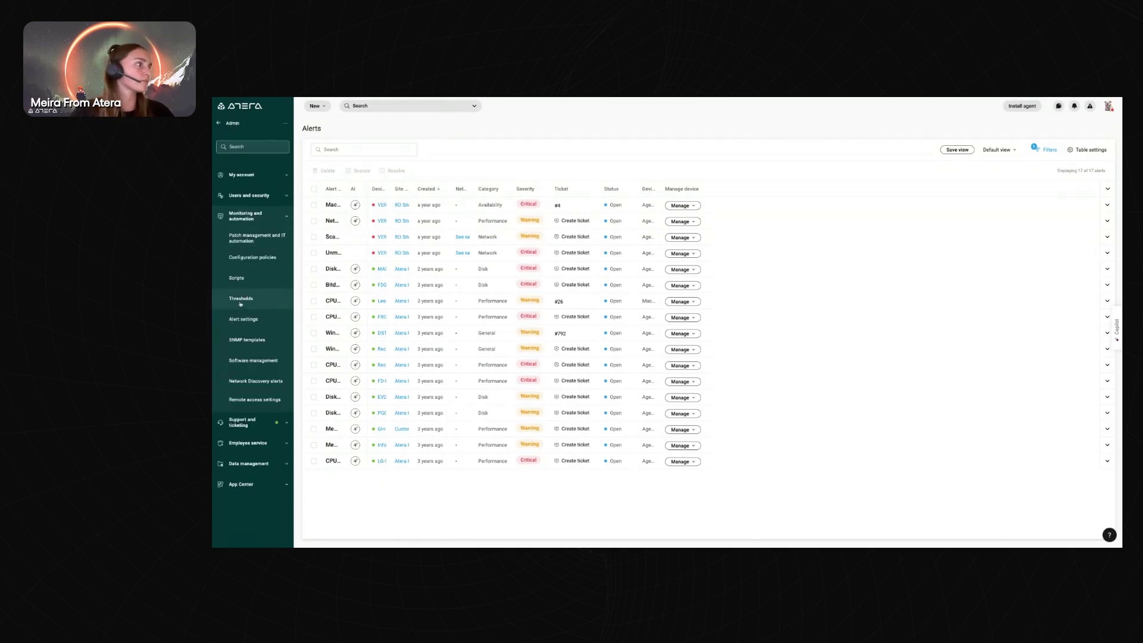
left_click(240, 300)
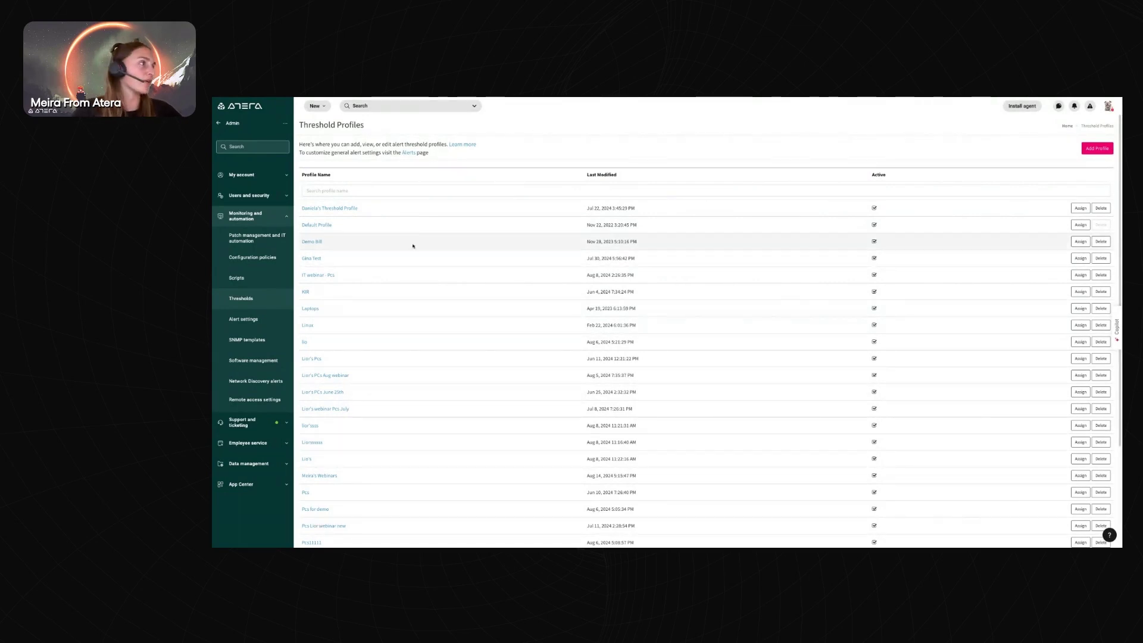
scroll(362, 307, "down", 3)
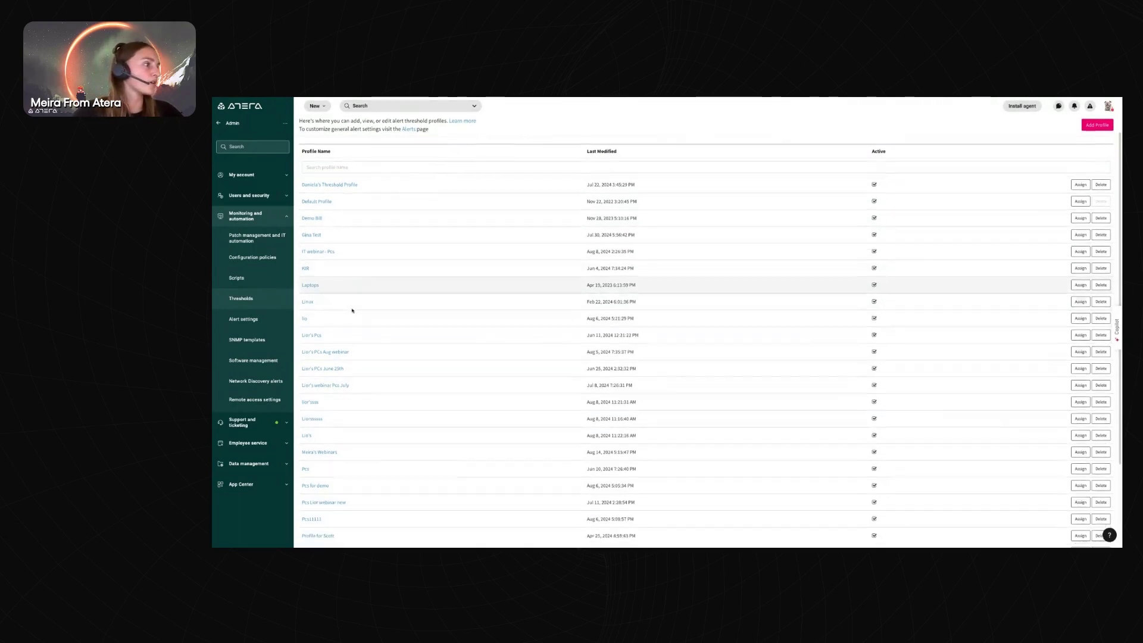
scroll(364, 384, "down", 2)
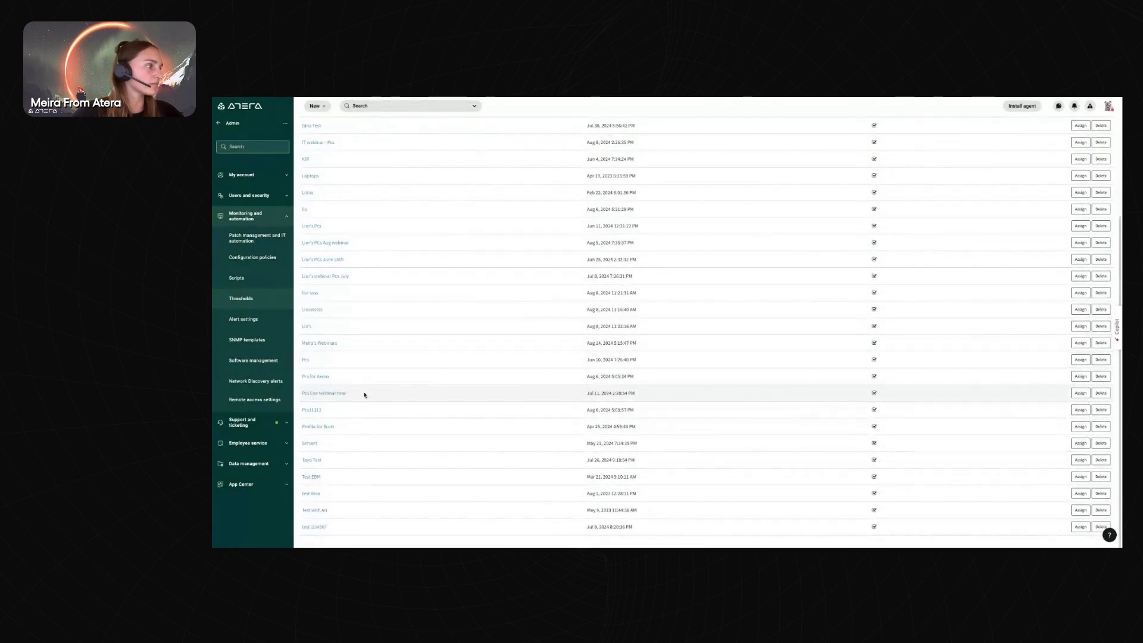
left_click(329, 343)
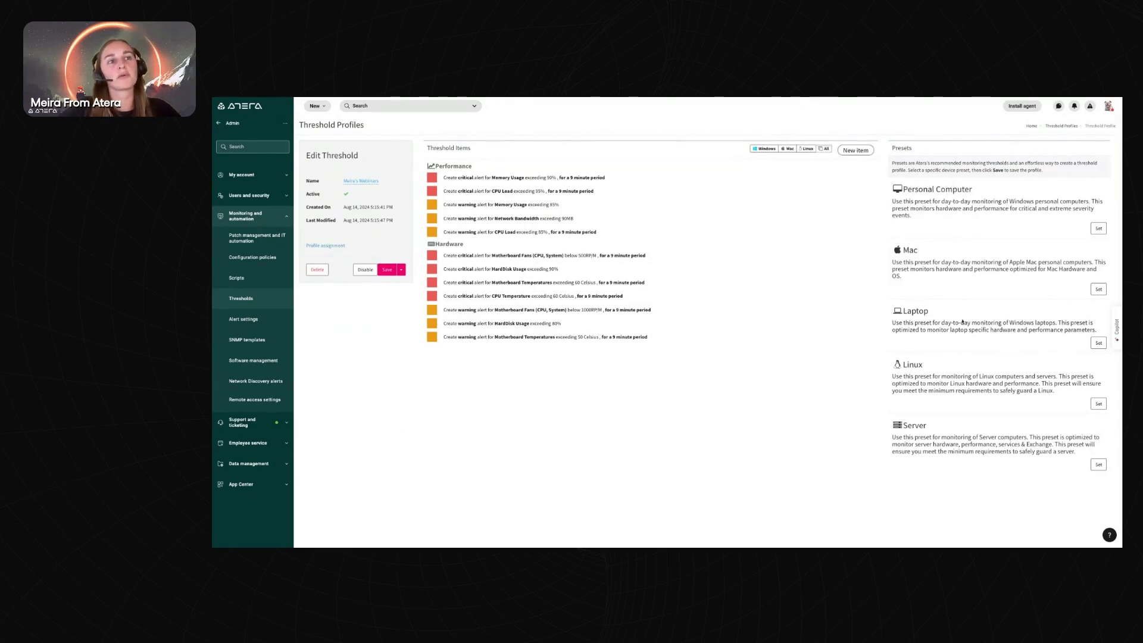
Try the Personal Computer, Mac, Laptop and Linux presets on the threshold profile, finishing with the Server preset
left_click(1098, 231)
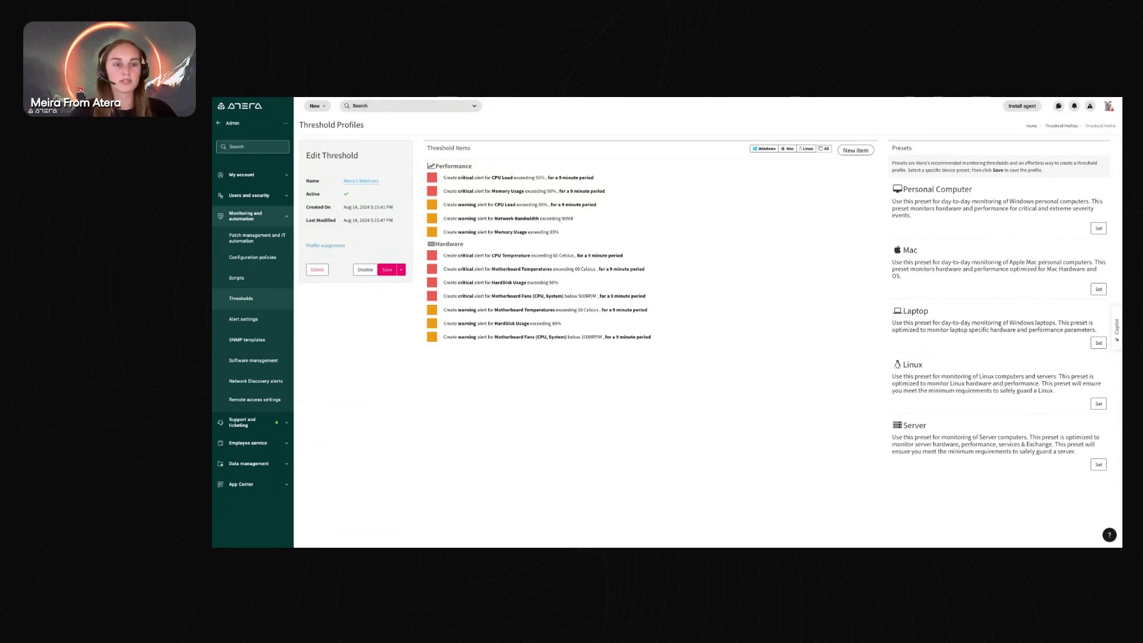
left_click(1098, 289)
left_click(1098, 228)
left_click(1098, 289)
left_click(1098, 343)
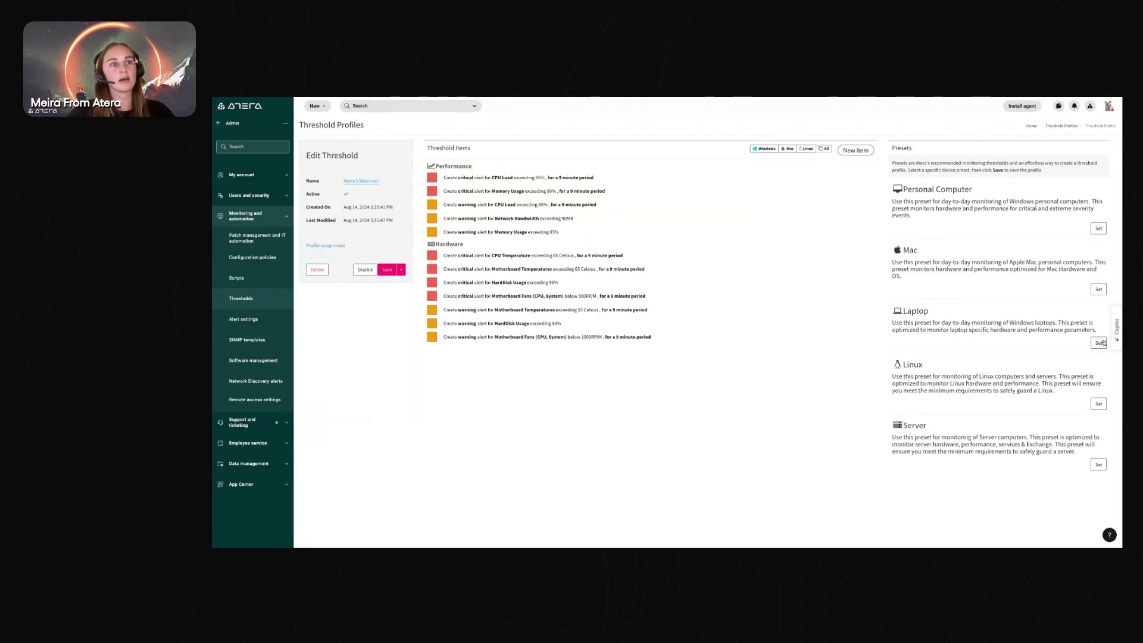
left_click(1098, 404)
left_click(1098, 465)
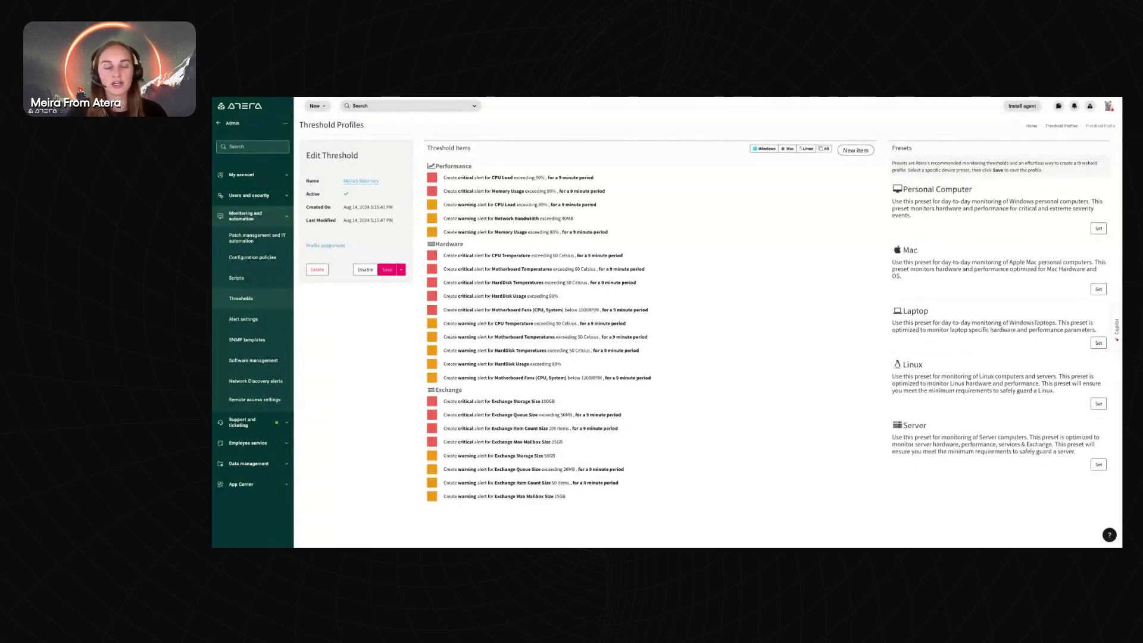
Edit the critical CPU Load threshold item, setting its percentage to 44 and its time period to 18 minutes
mouse_move(624, 207)
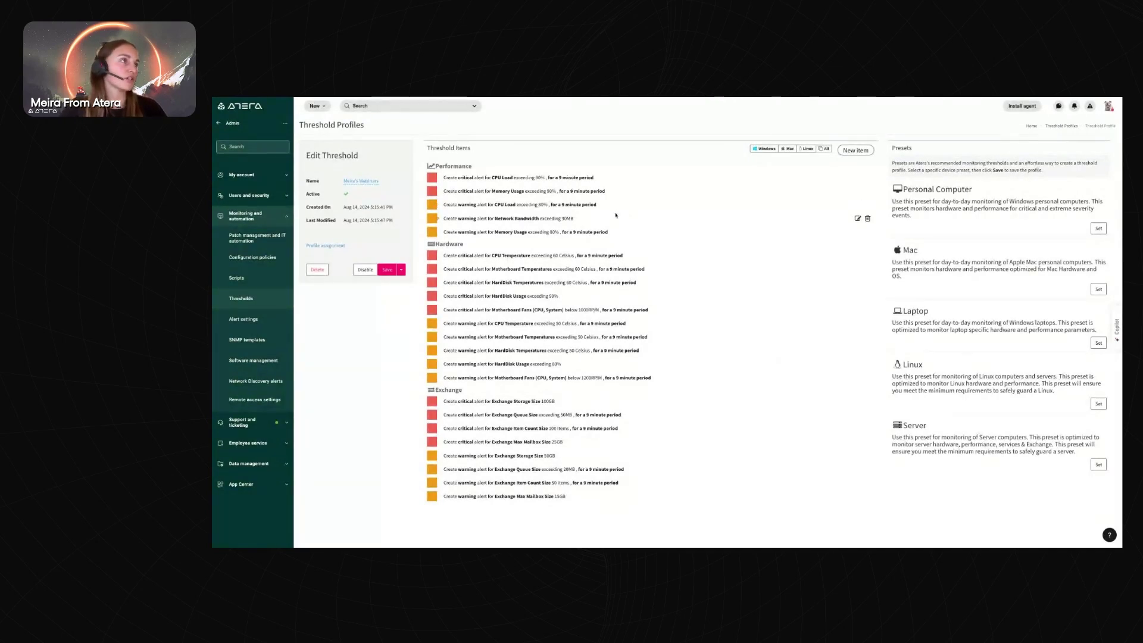
mouse_move(684, 180)
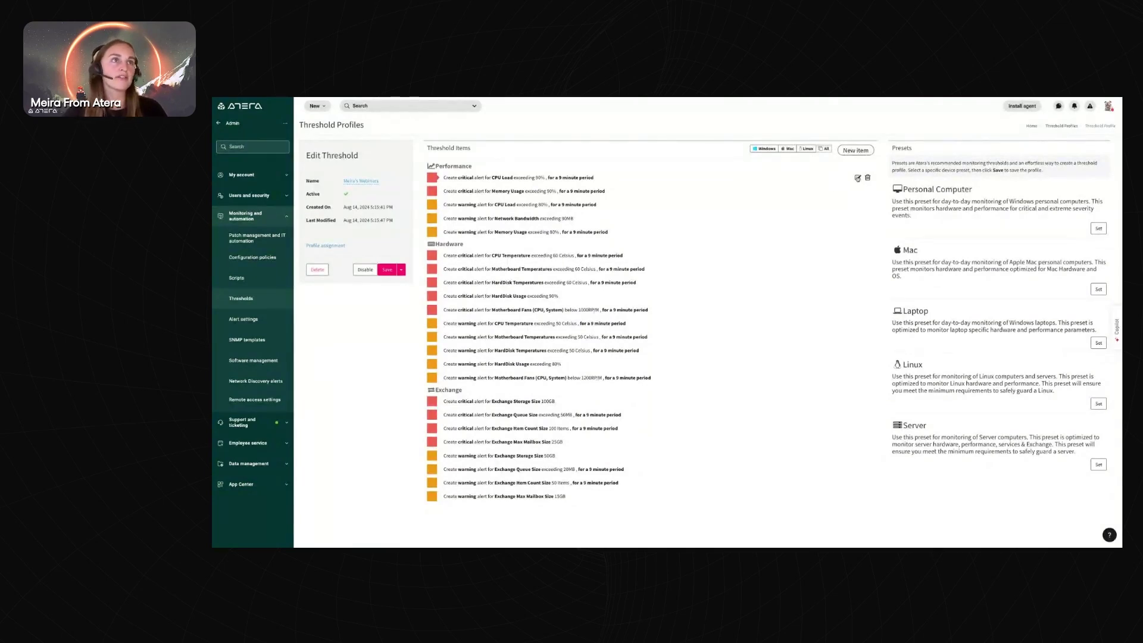
left_click(857, 178)
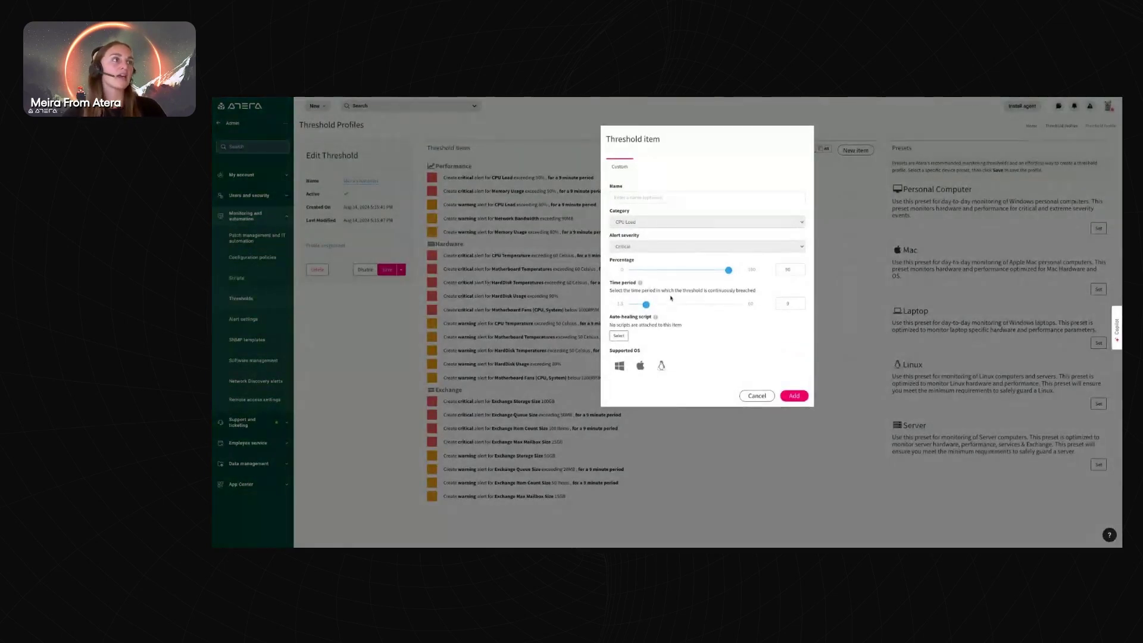
left_click(679, 269)
left_click_drag(679, 269, 678, 270)
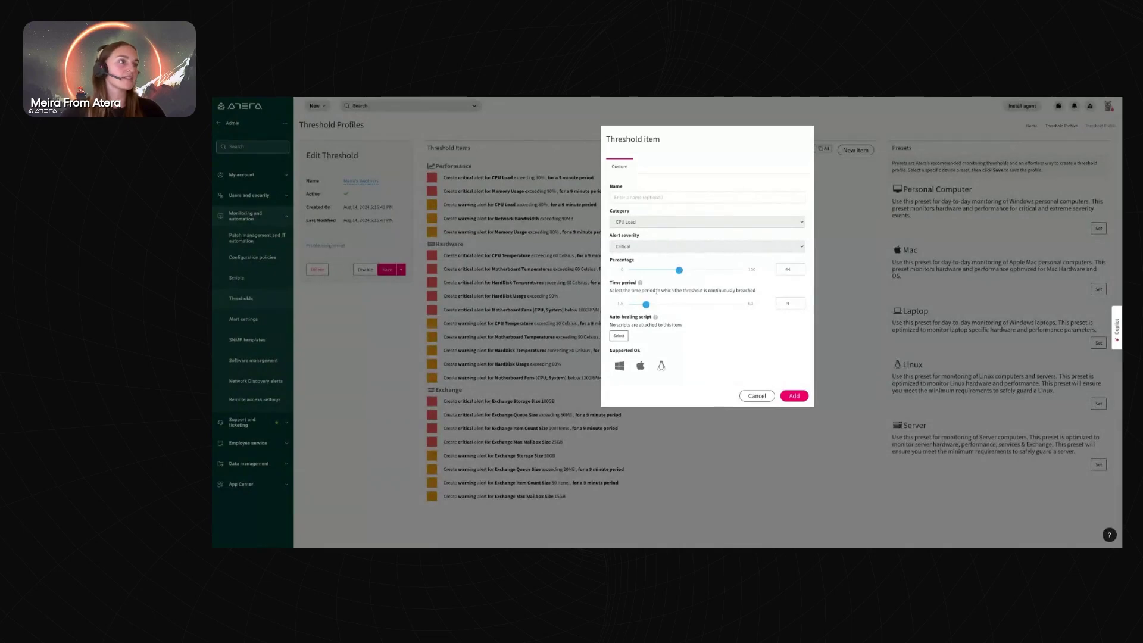
left_click_drag(647, 304, 662, 304)
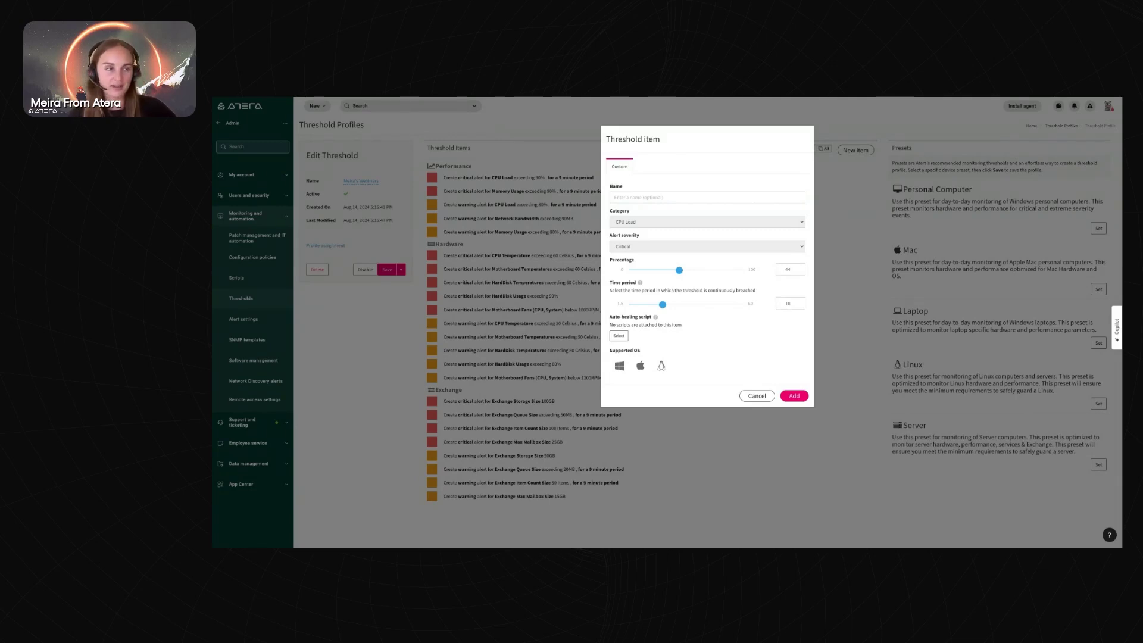
Cancel the CPU Load item edit and review the preset, custom and script-based options for a new threshold item without adding one
left_click(754, 396)
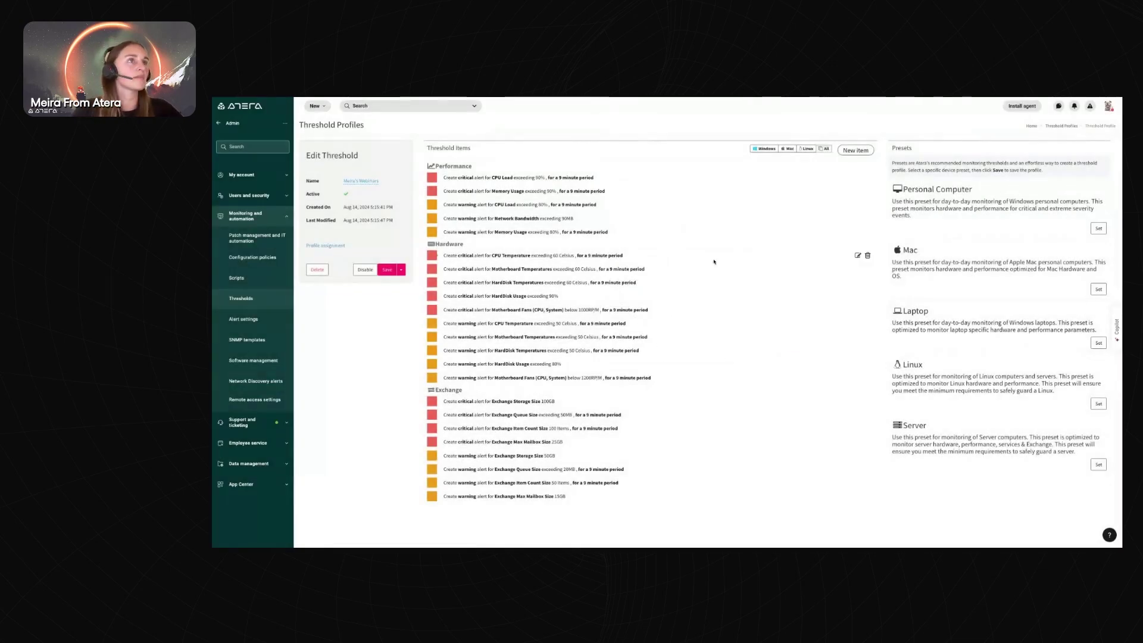
left_click(857, 153)
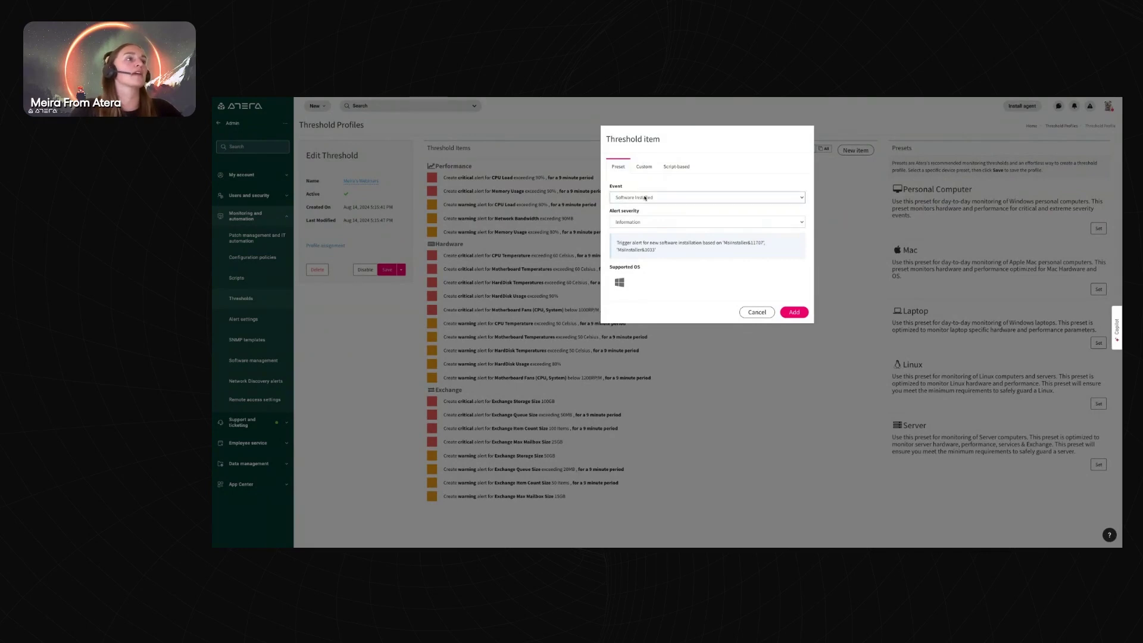
key("Down")
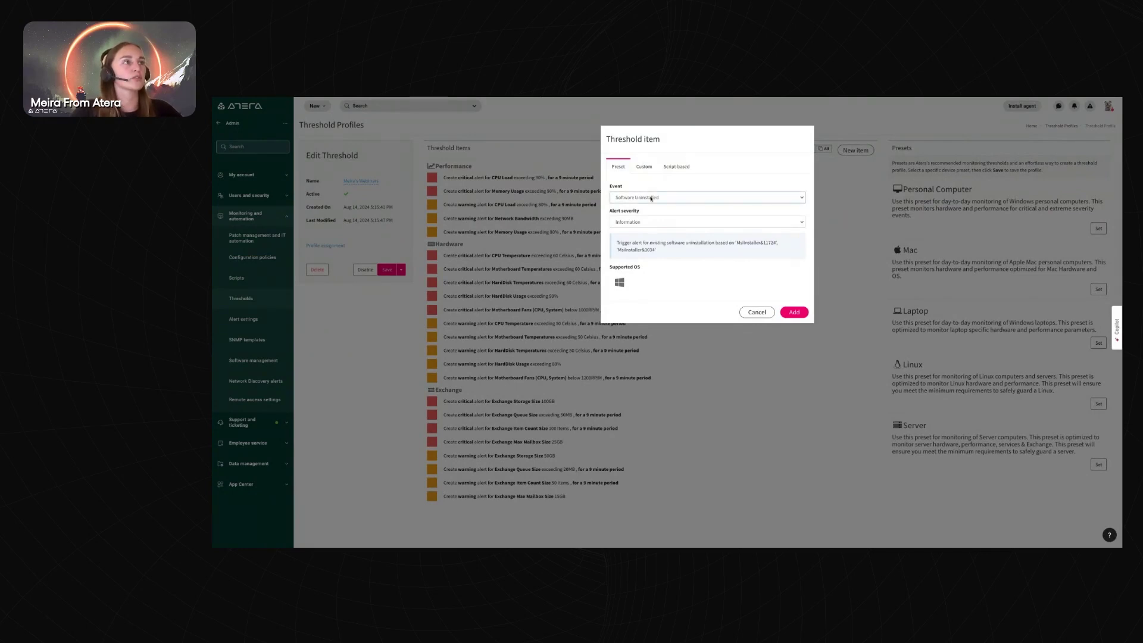
left_click(649, 169)
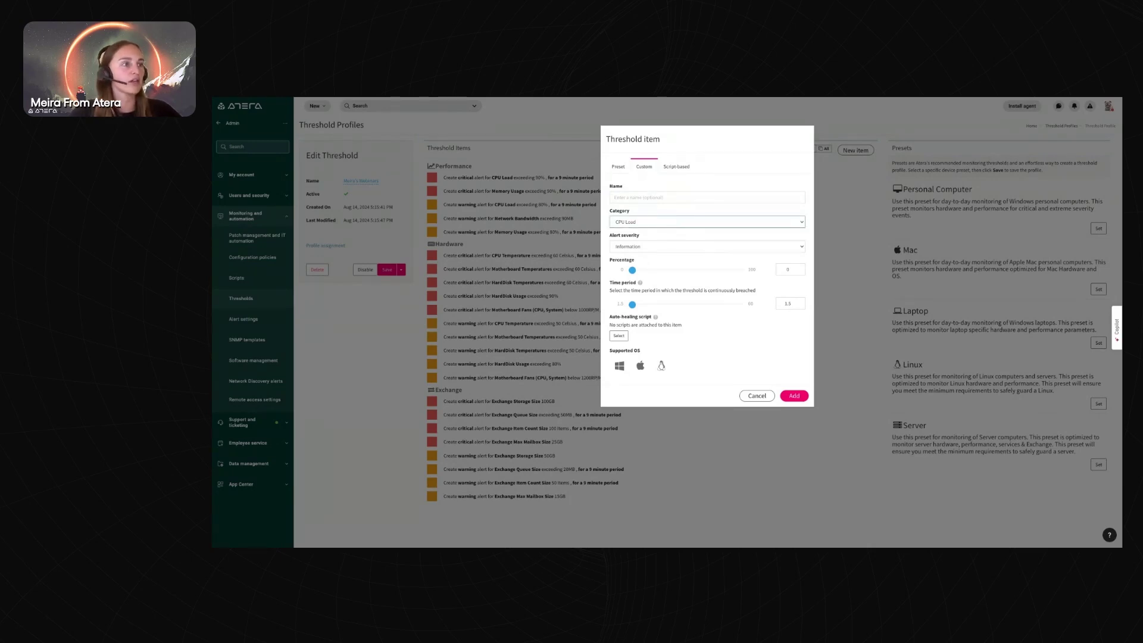
left_click(694, 260)
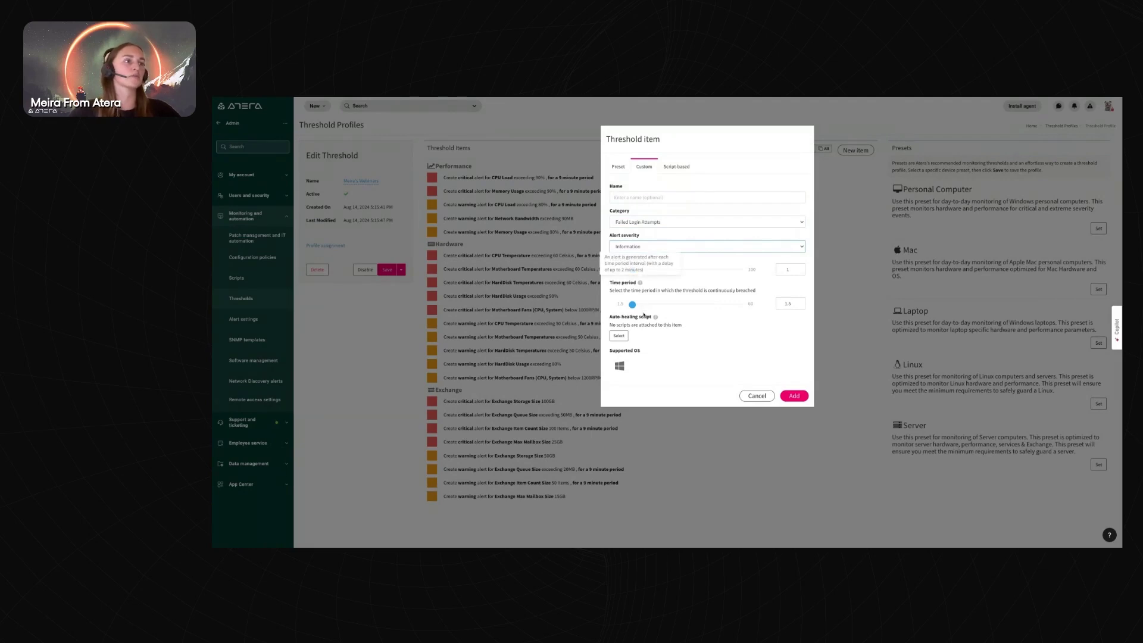
left_click(685, 168)
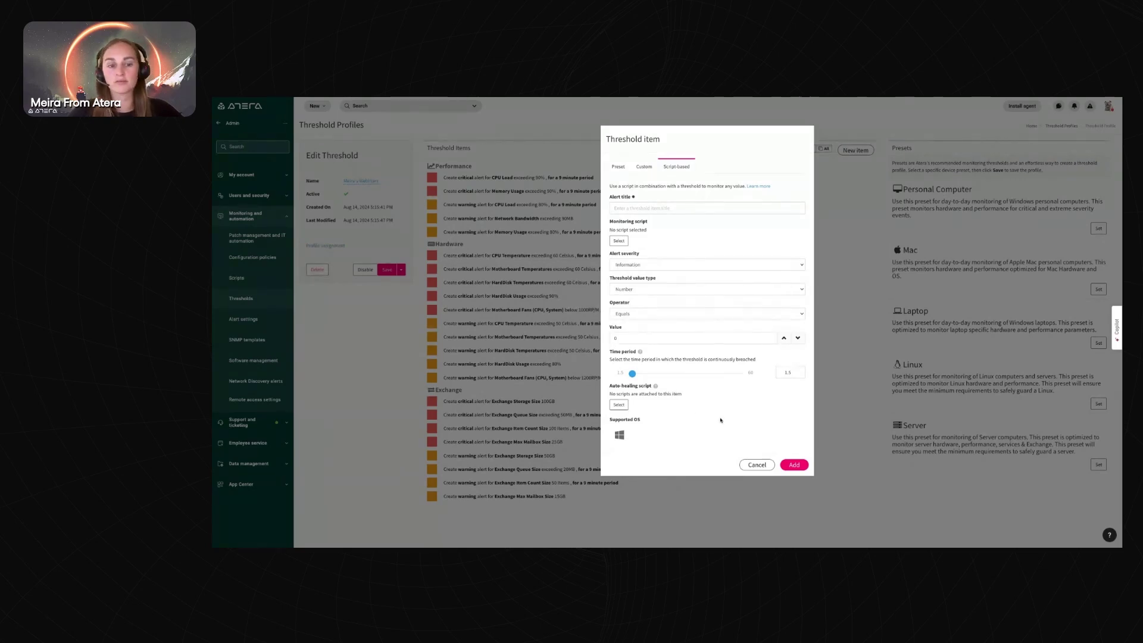
left_click(756, 465)
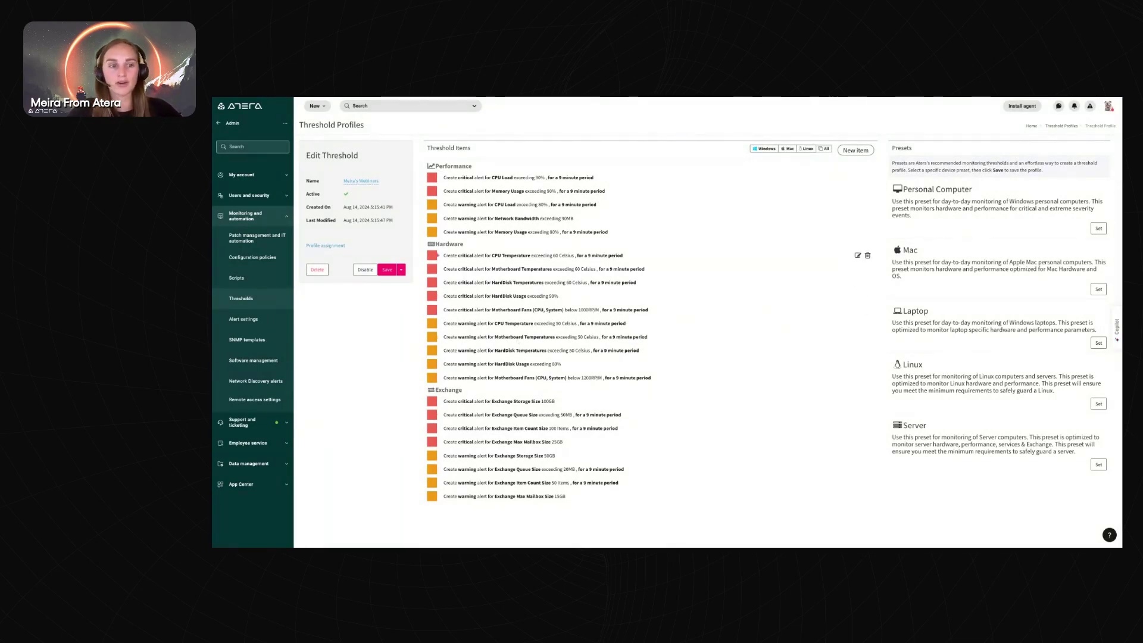
In the profile assignment, select the Customer Success site and its Webinars folder, view the agent assignments, and close without saving
left_click(327, 246)
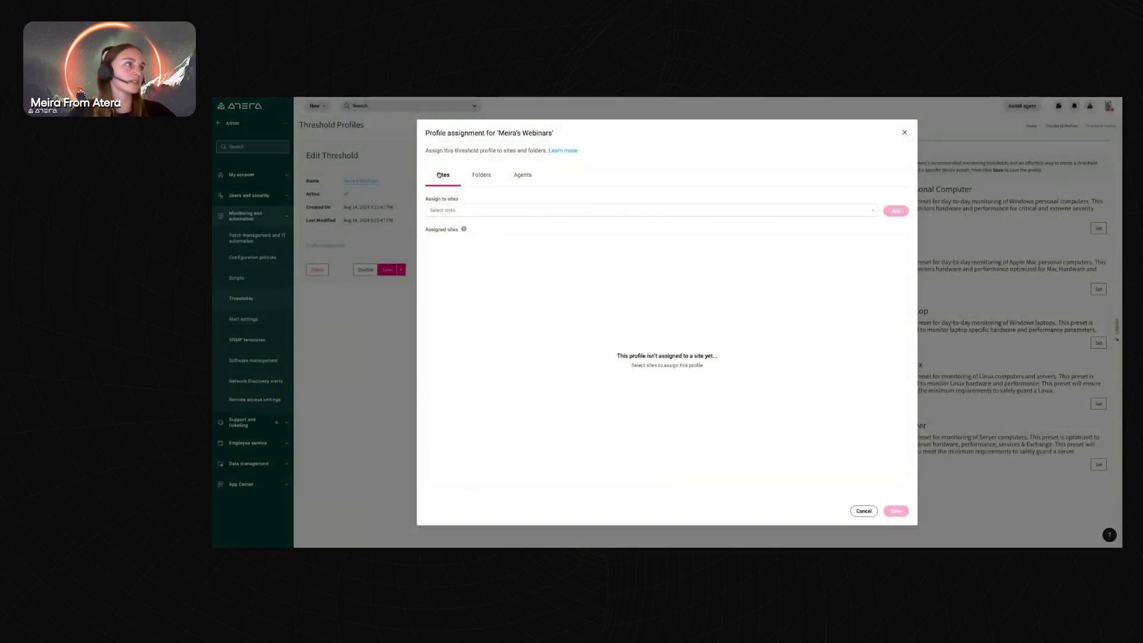
left_click(480, 174)
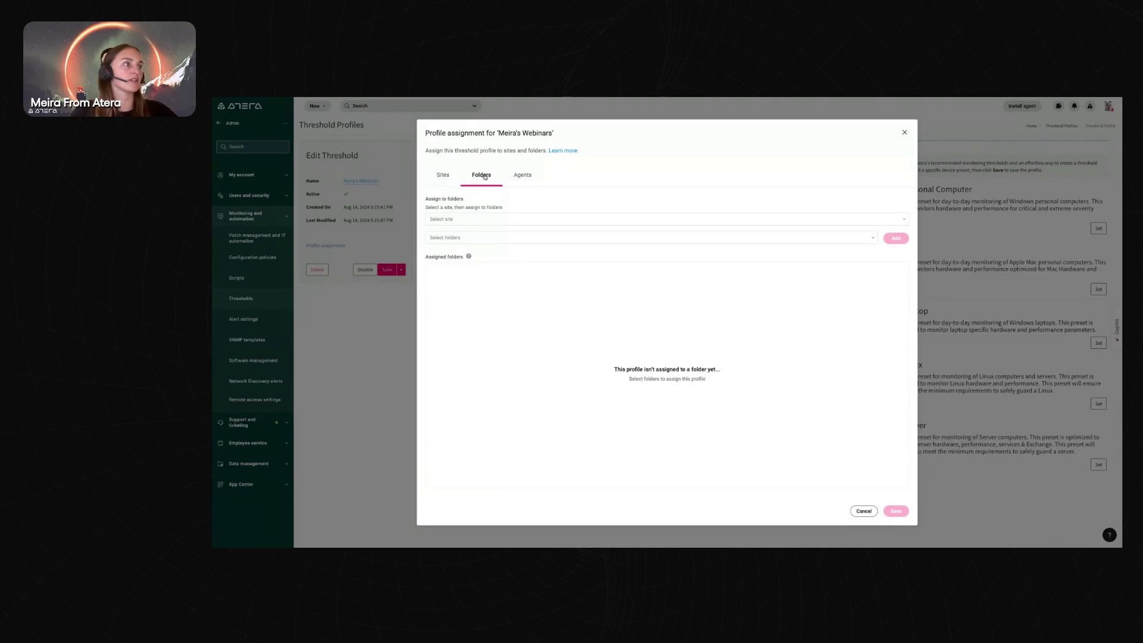
left_click(477, 220)
type("cu")
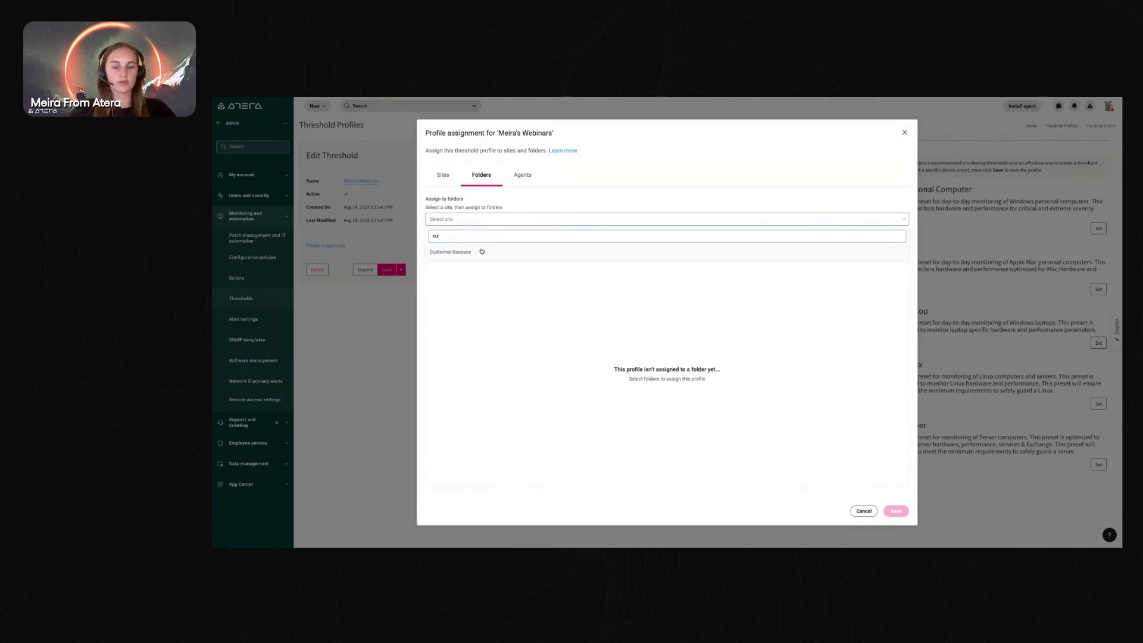
type("st")
left_click(482, 251)
left_click(482, 238)
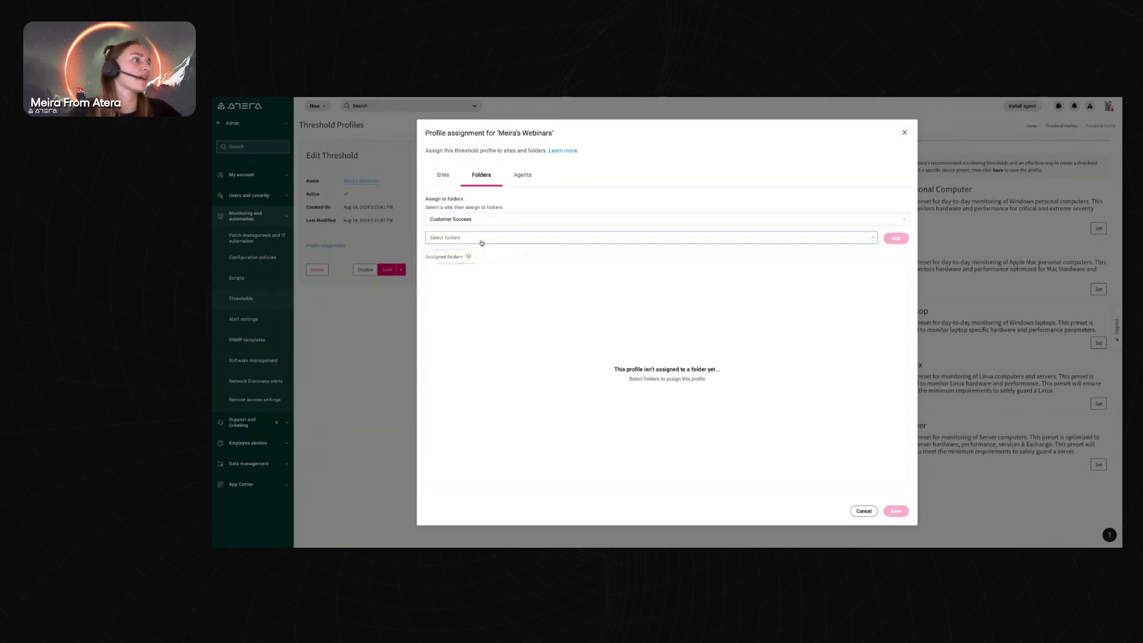
left_click(474, 285)
left_click(471, 307)
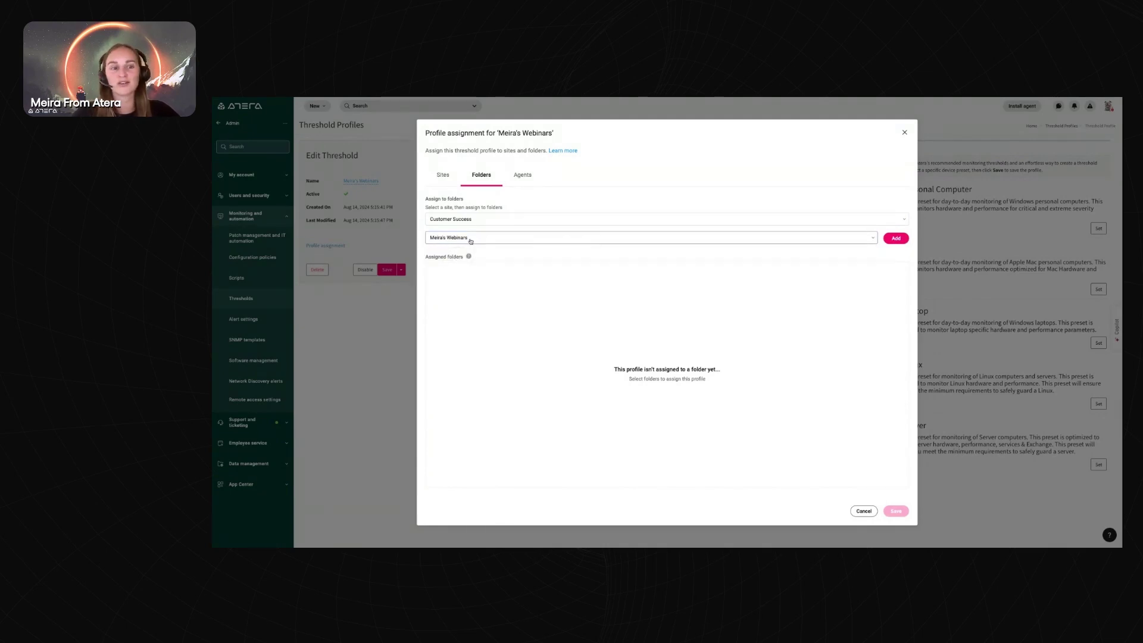
left_click(528, 175)
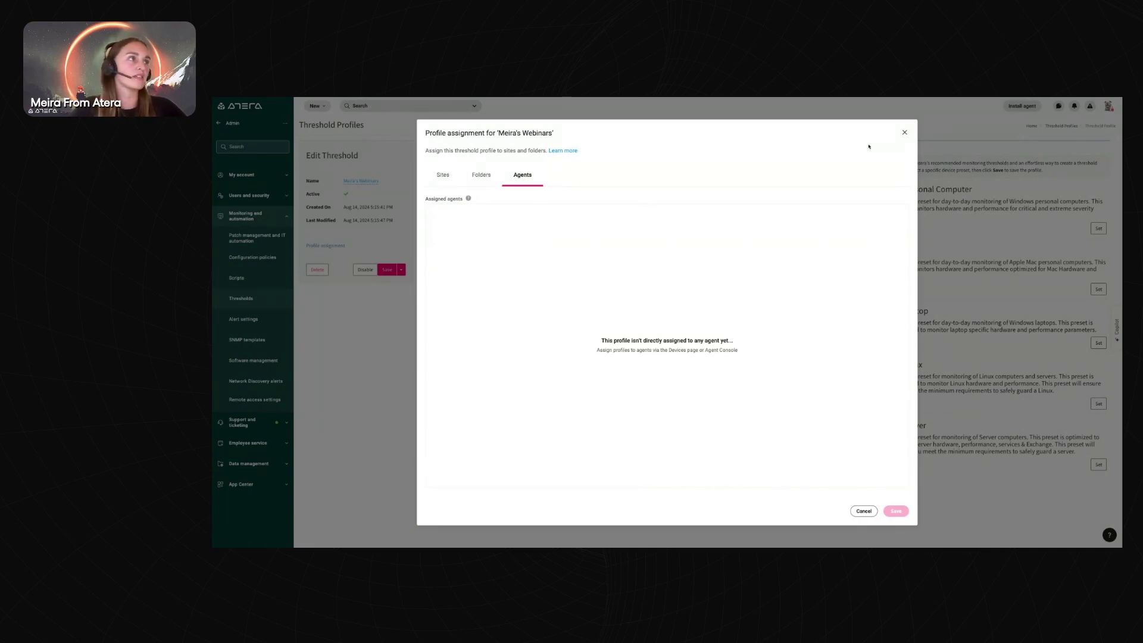
left_click(906, 132)
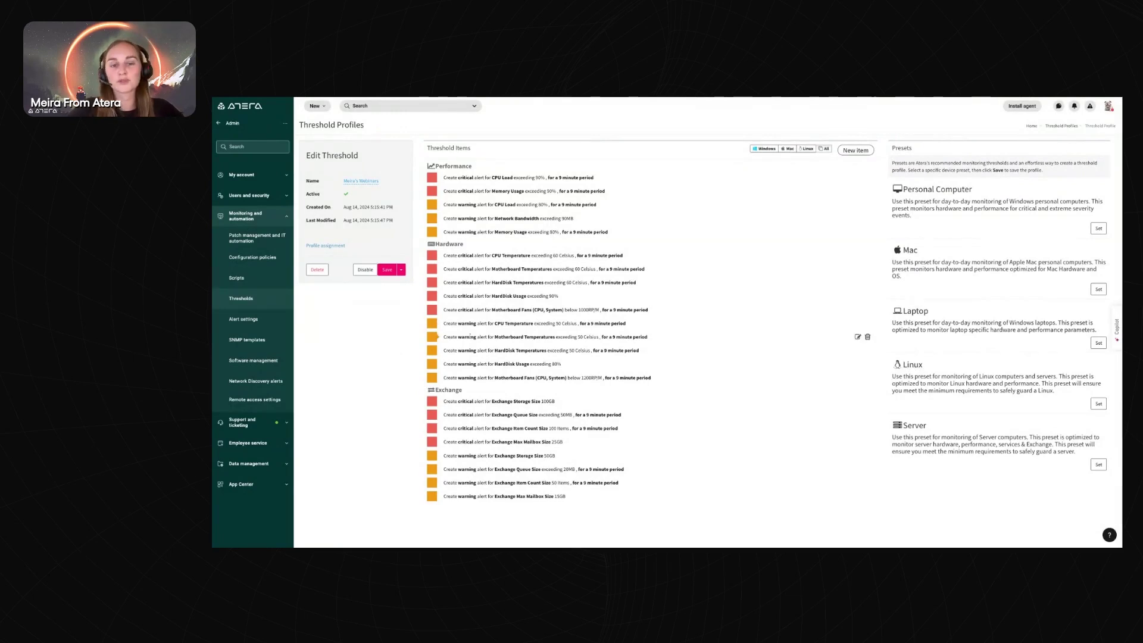
Open the Scripts admin page and compare My Scripts with the Shared Script Library, returning to My Scripts
left_click(262, 277)
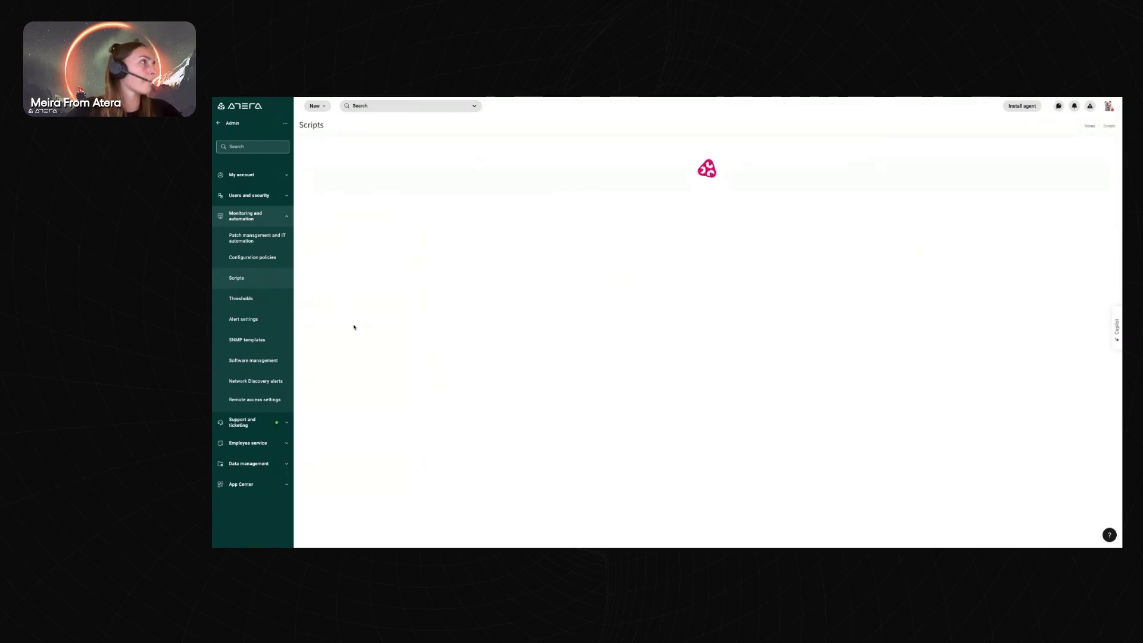
left_click(327, 151)
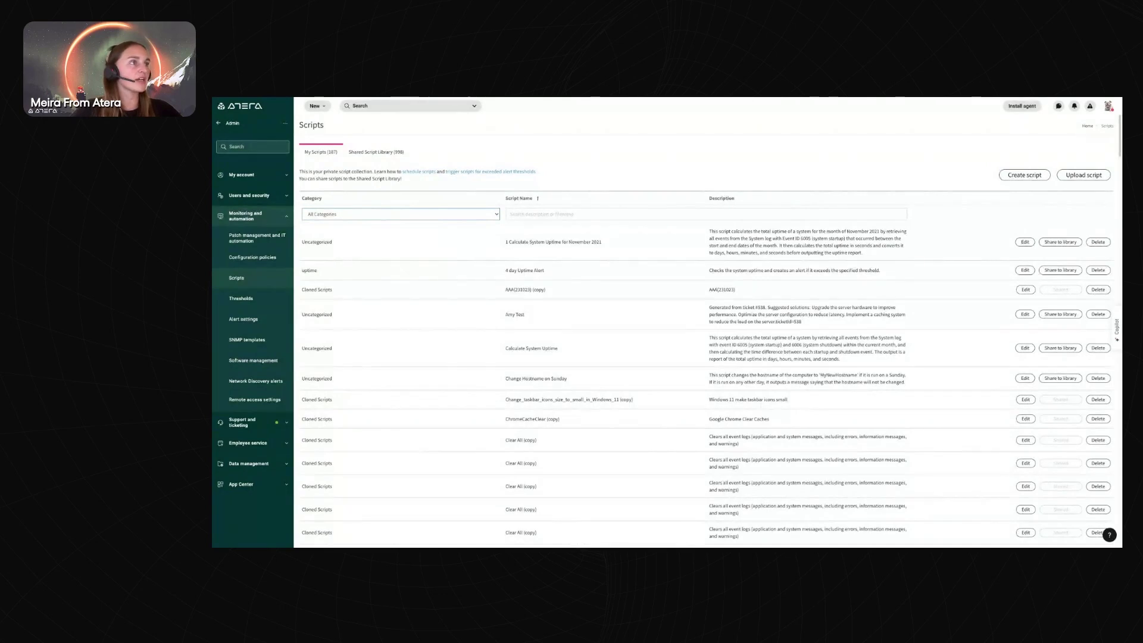
left_click(381, 152)
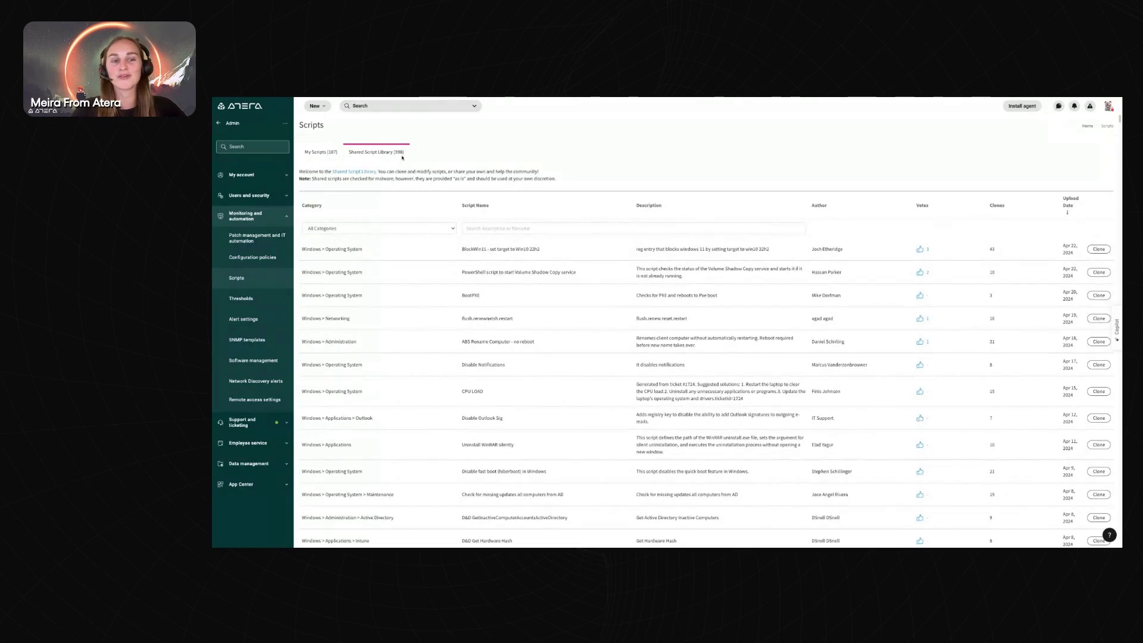
left_click(320, 152)
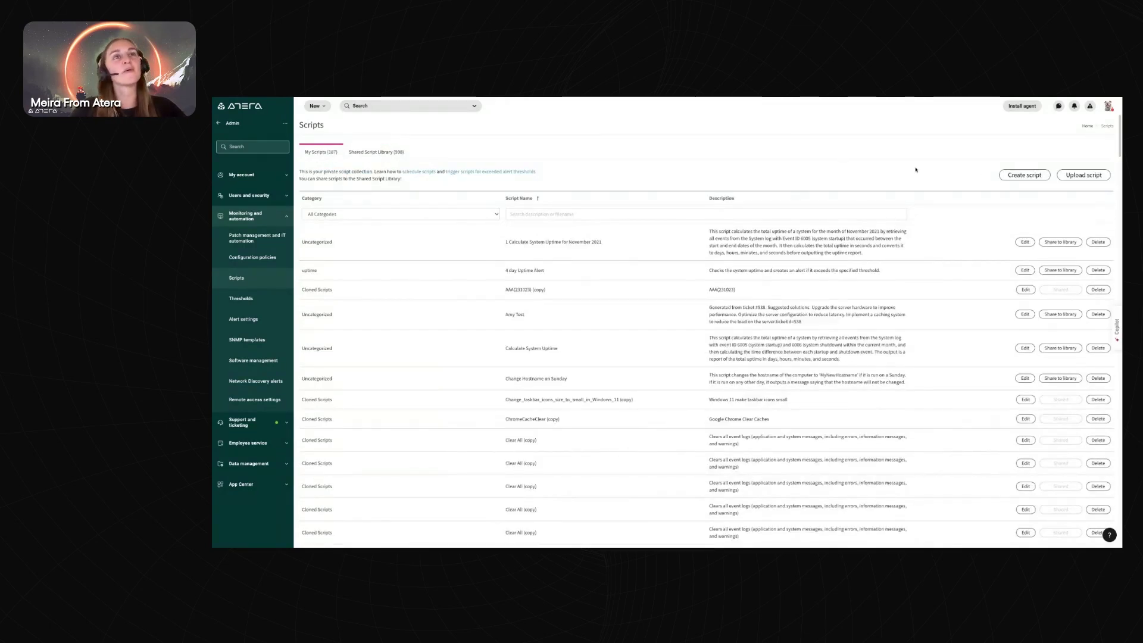
Start a new script and generate it with Copilot from the example that stops print spooler, deletes queue and restarts the service
left_click(1006, 175)
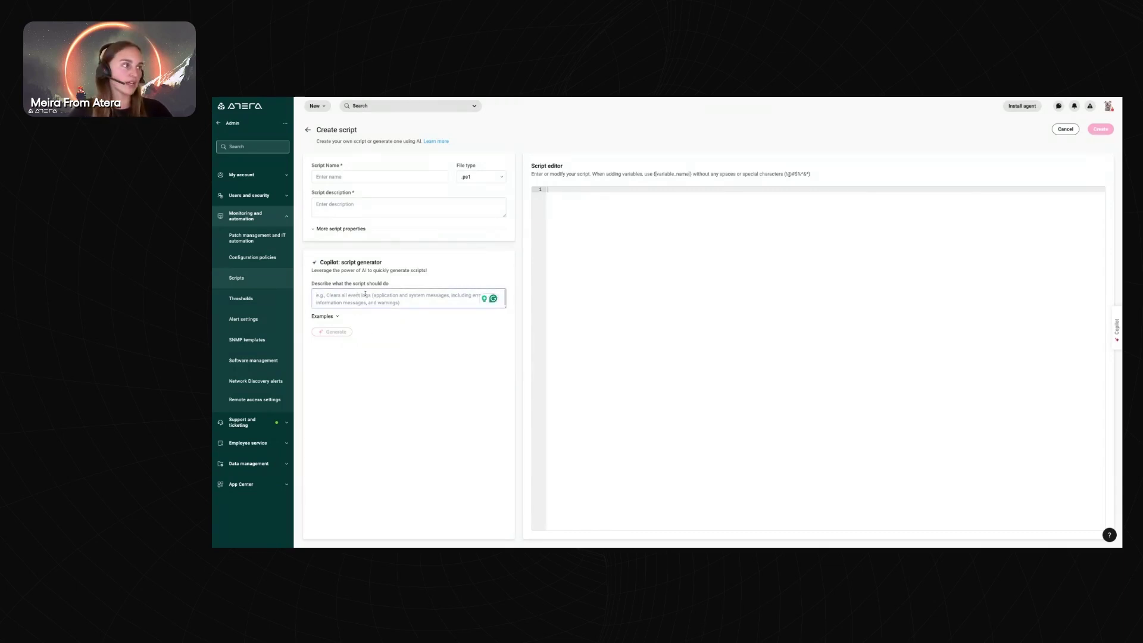
left_click_drag(504, 306, 509, 352)
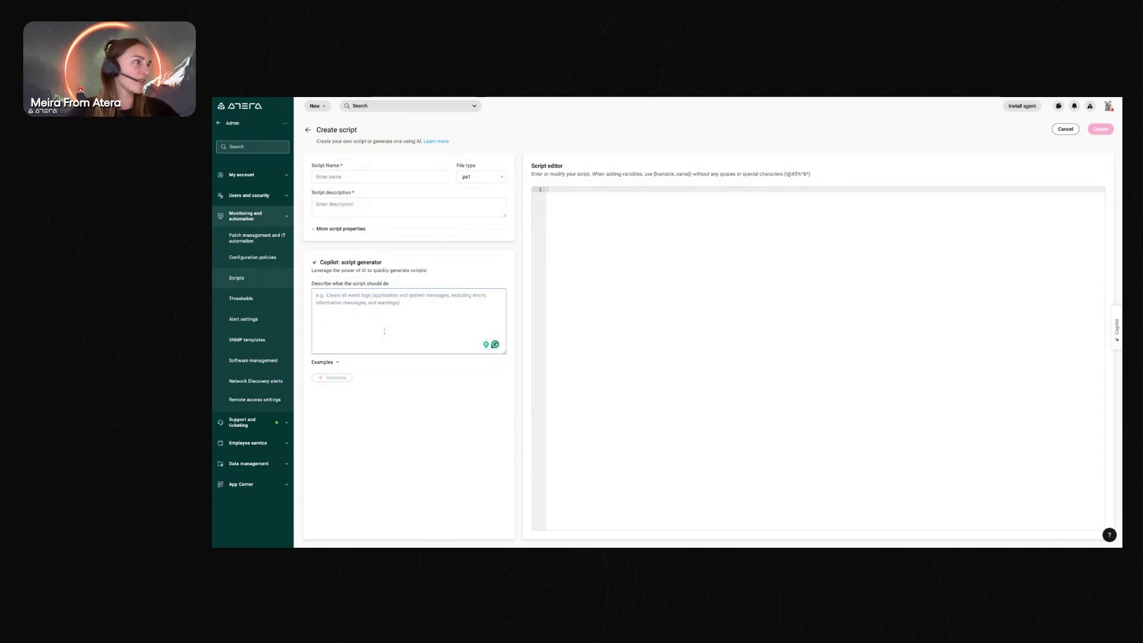
left_click(338, 363)
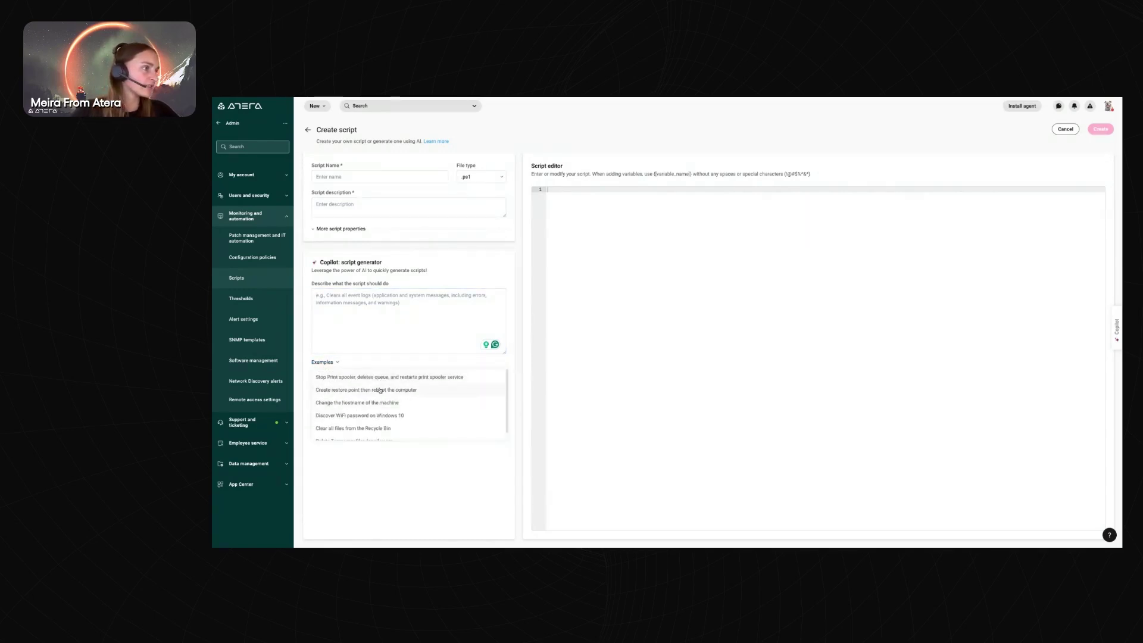
left_click(387, 377)
left_click(345, 377)
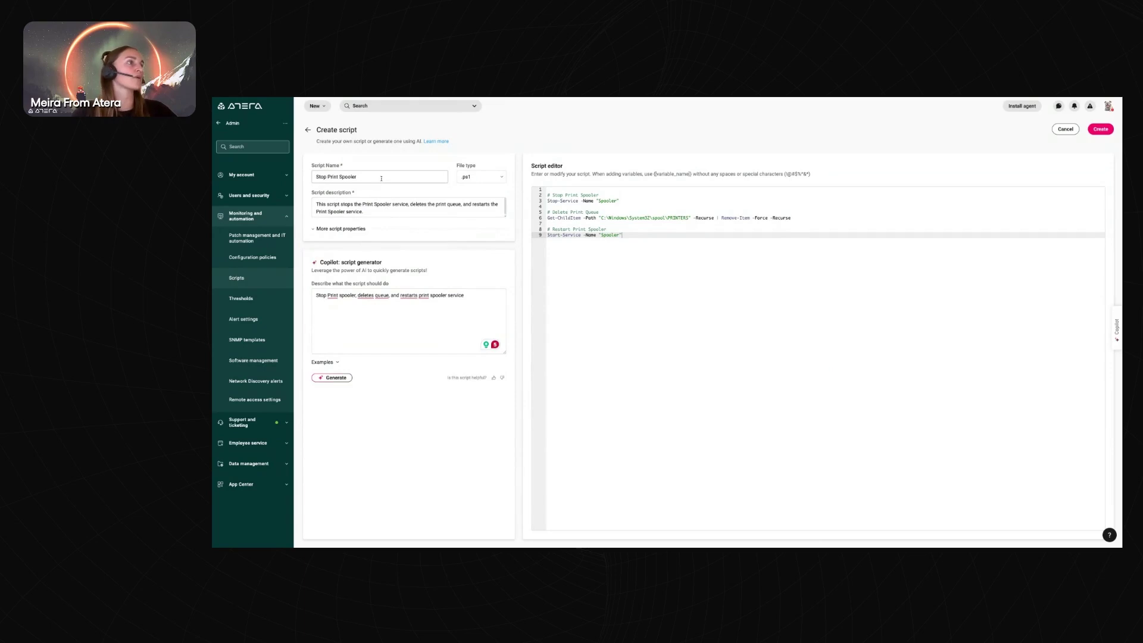
Review the generated script's file type choices, keeping ps1, along with its additional properties and the example Copilot prompts
left_click(480, 178)
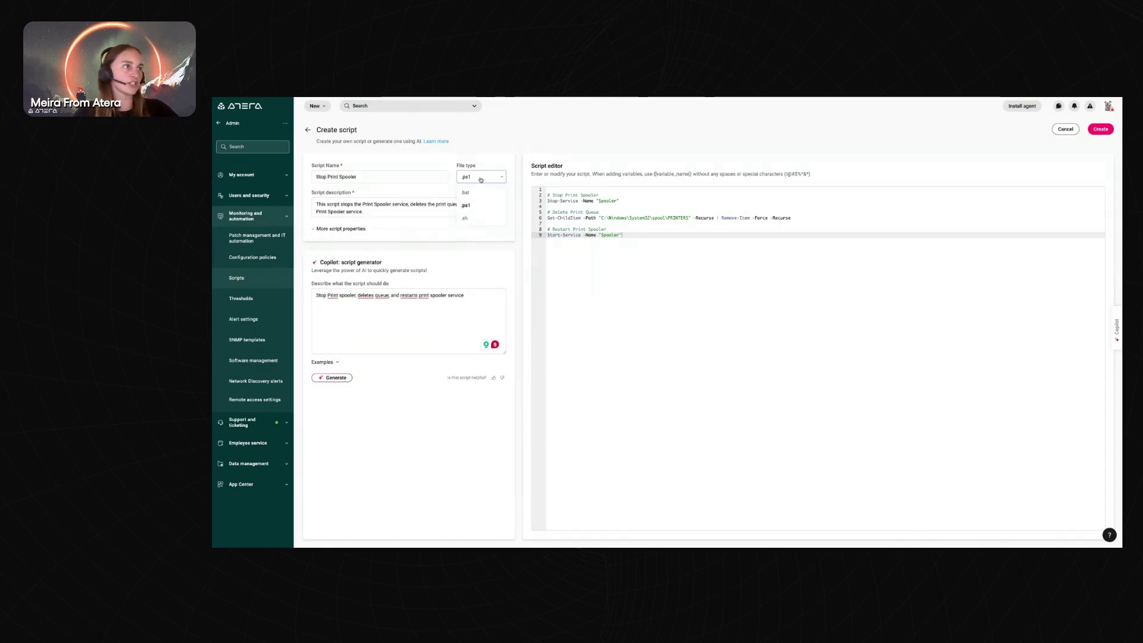
left_click(467, 205)
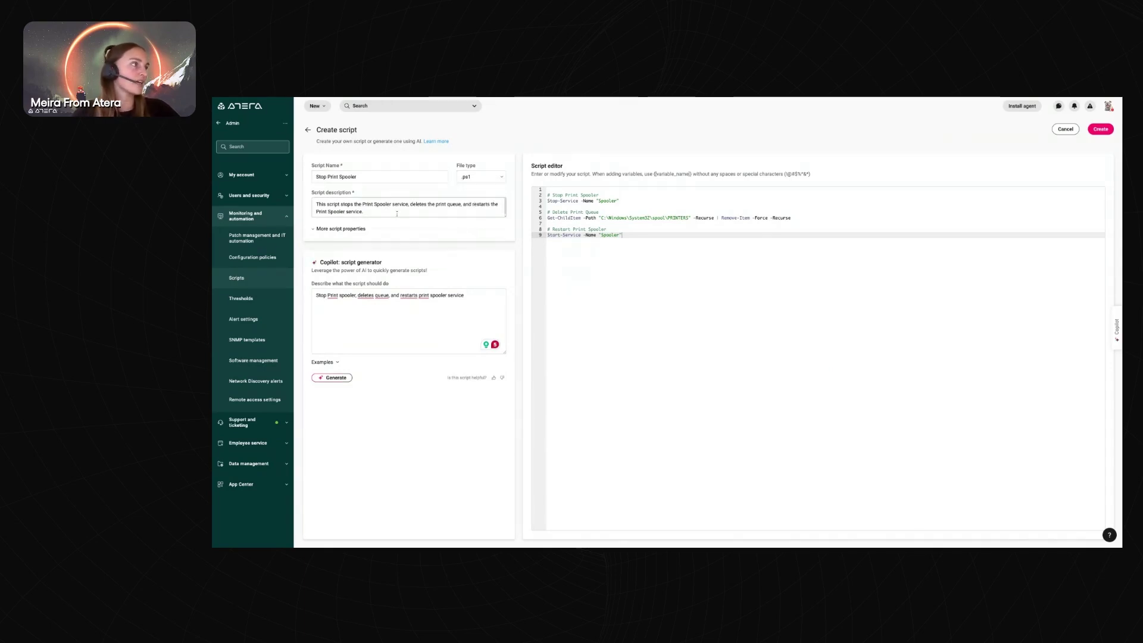
left_click(363, 230)
left_click(363, 230)
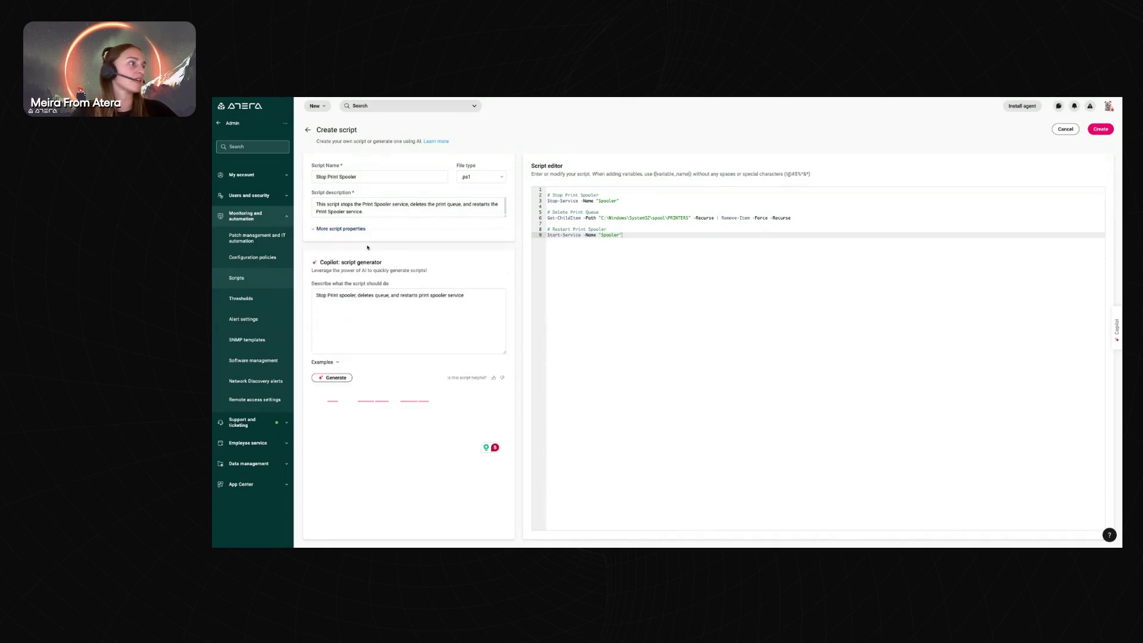
left_click(397, 292)
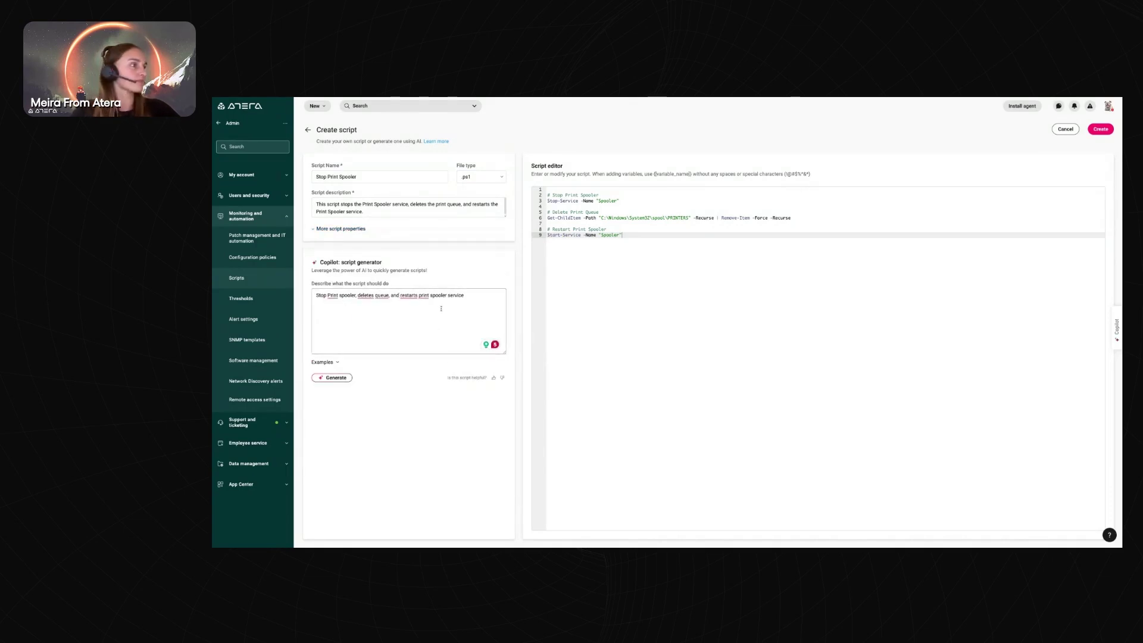
left_click(332, 362)
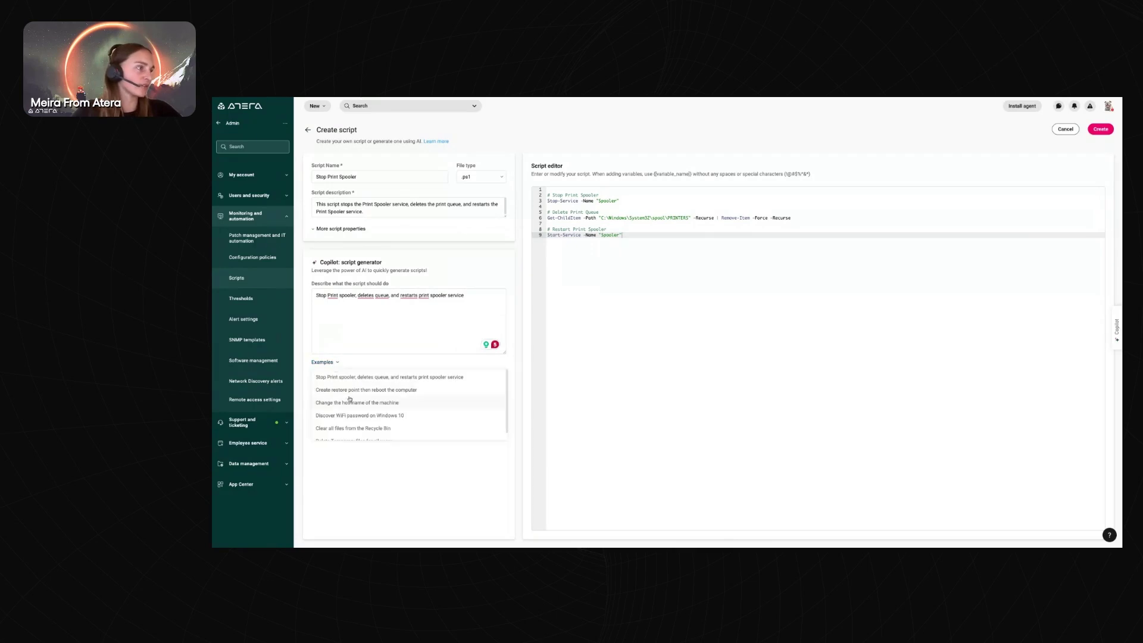
left_click(387, 329)
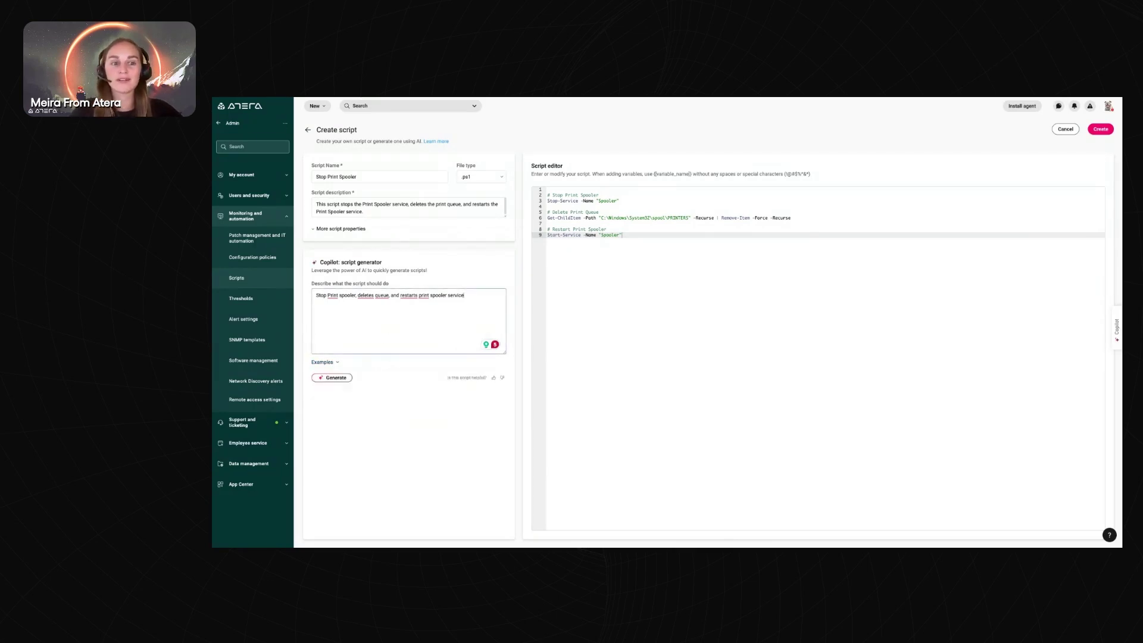
mouse_move(423, 296)
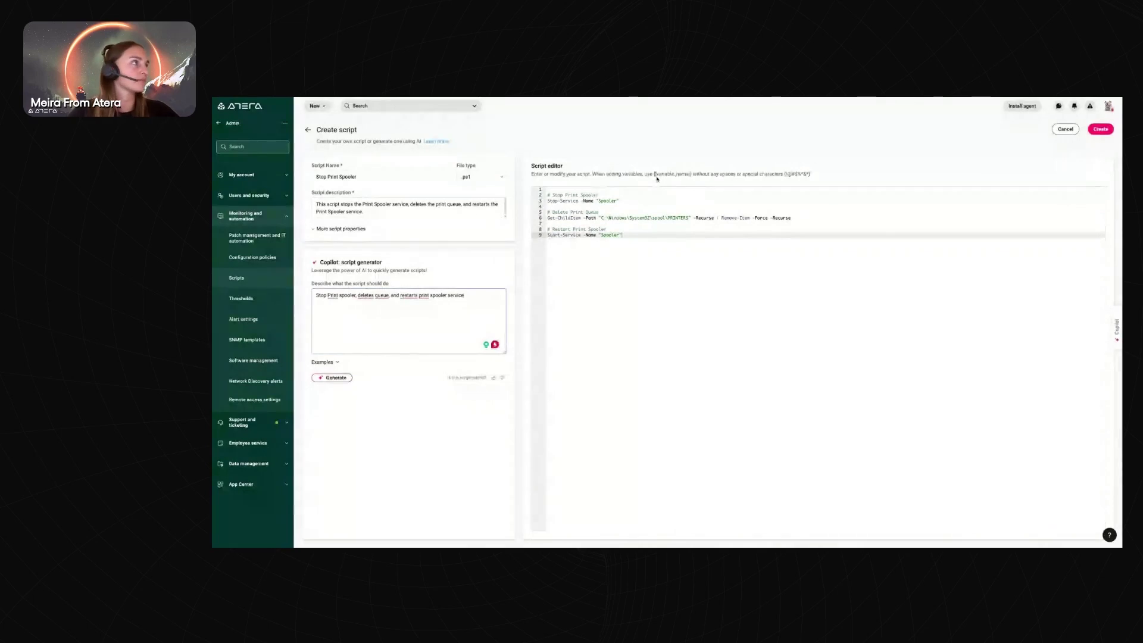
Leave the script draft unsaved, return to the Alerts list and check the status options in its filters
left_click(253, 278)
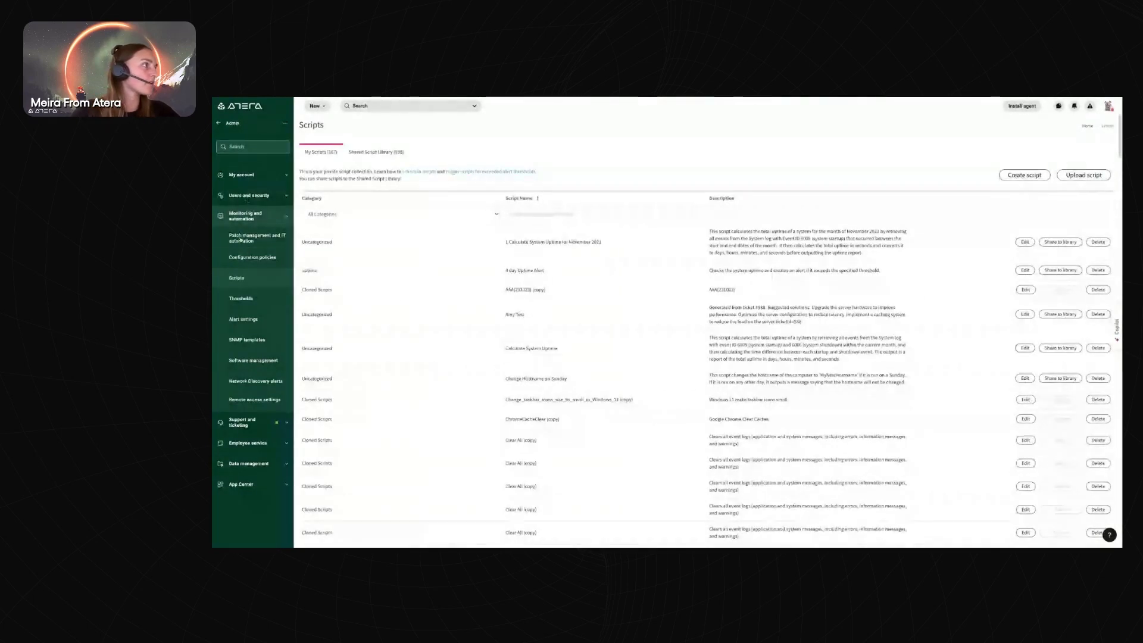
left_click(219, 124)
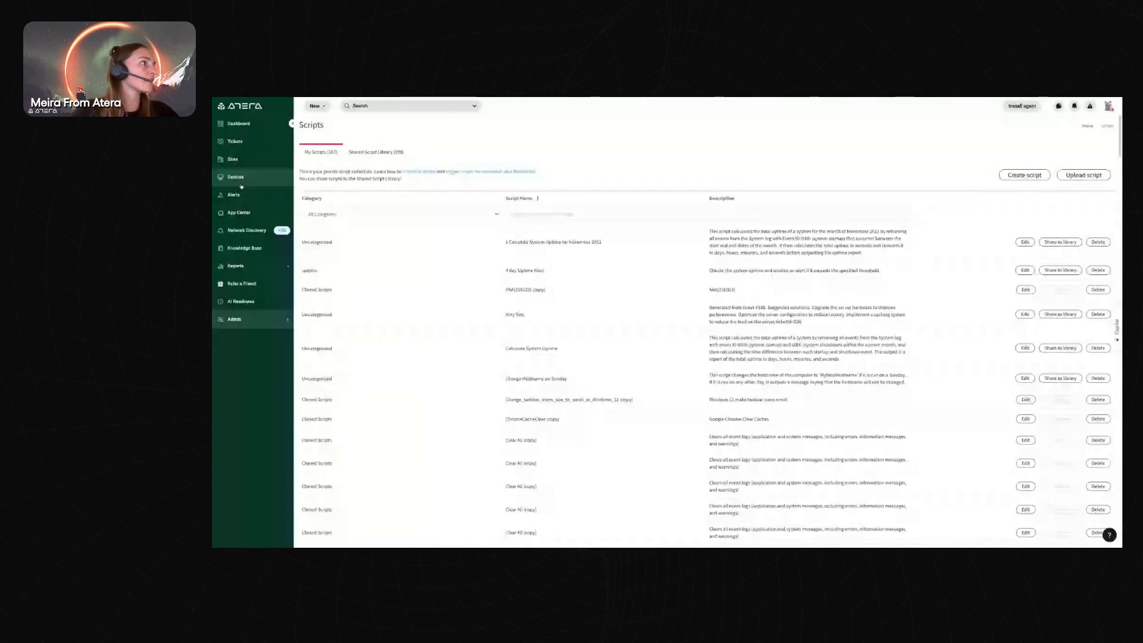
left_click(237, 194)
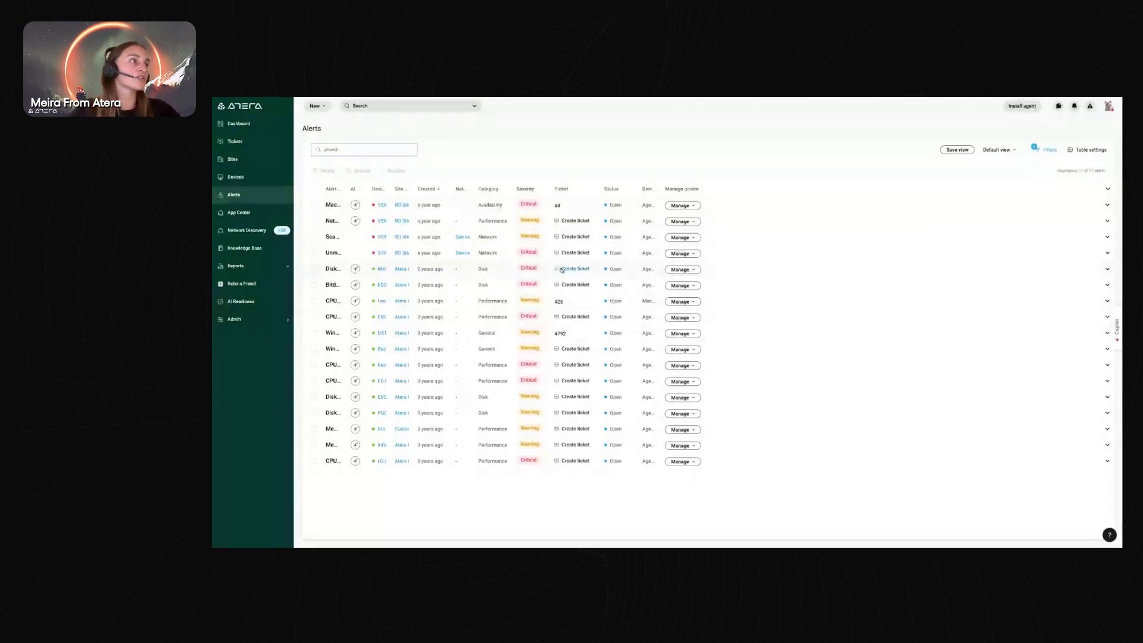
left_click(1045, 149)
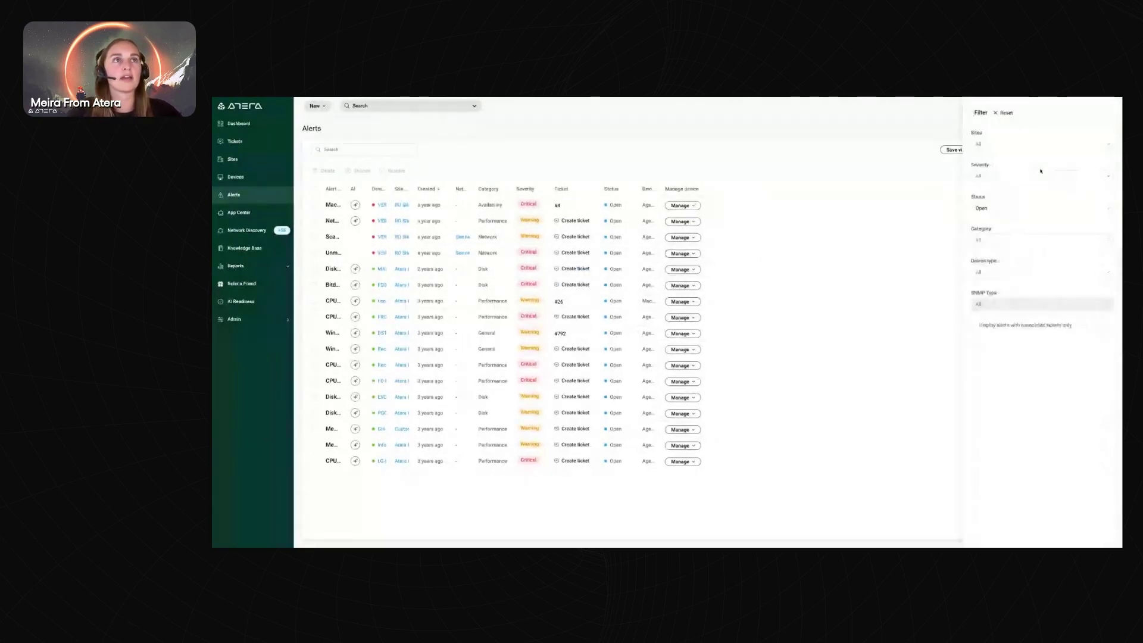
left_click(1001, 208)
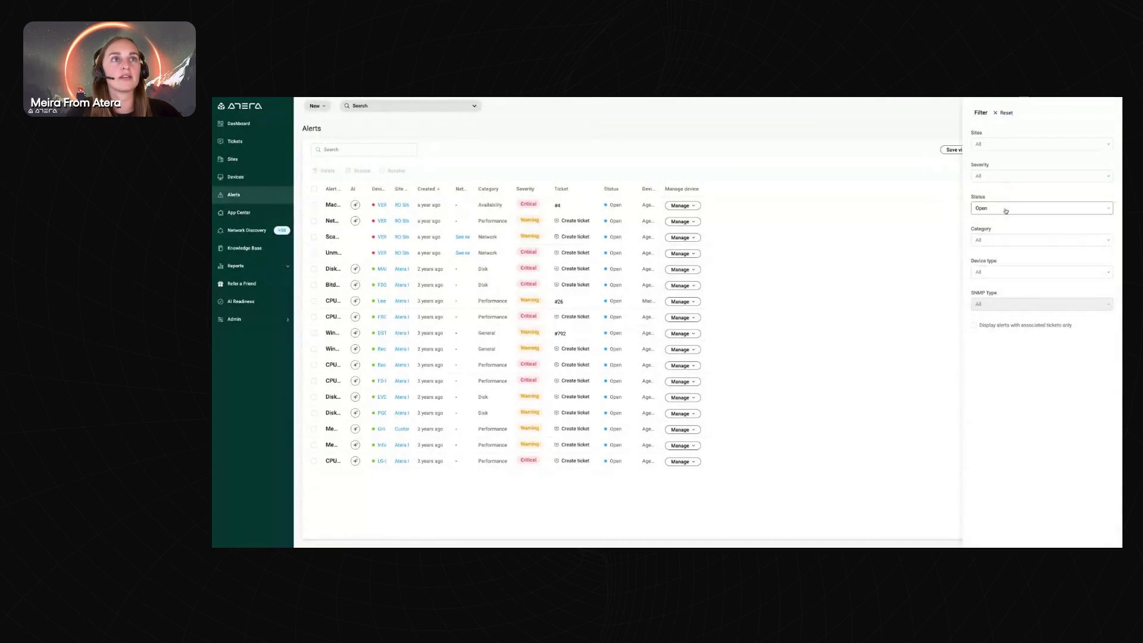
left_click(1003, 224)
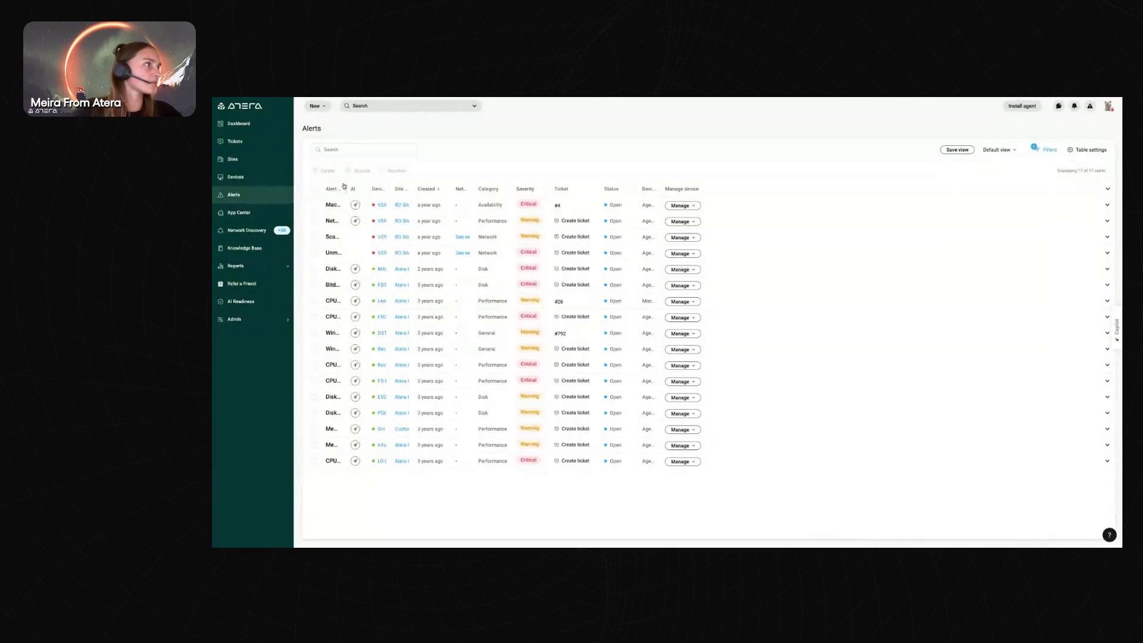
Widen the Alert title column and check the device management options of the Machine status alert
left_click_drag(346, 188, 372, 188)
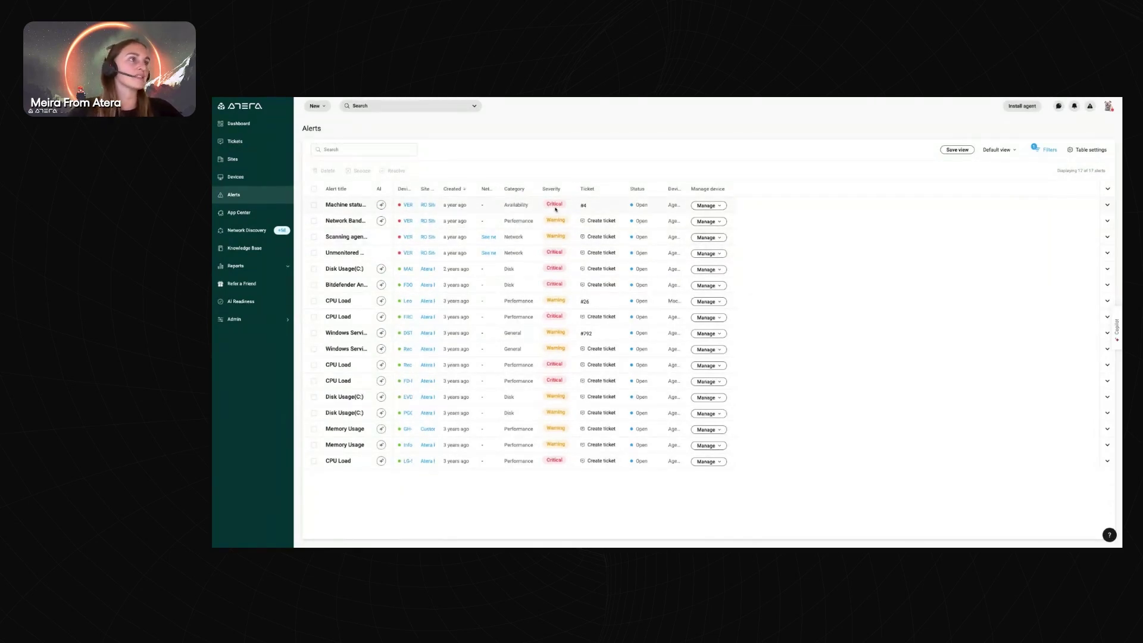
left_click(719, 206)
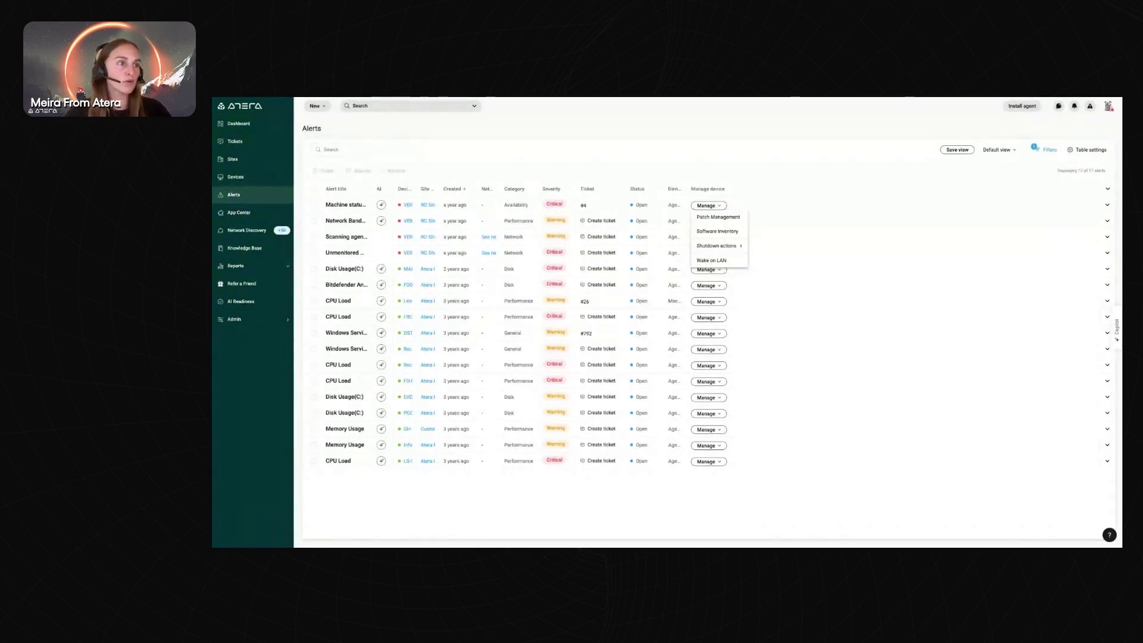
left_click(748, 203)
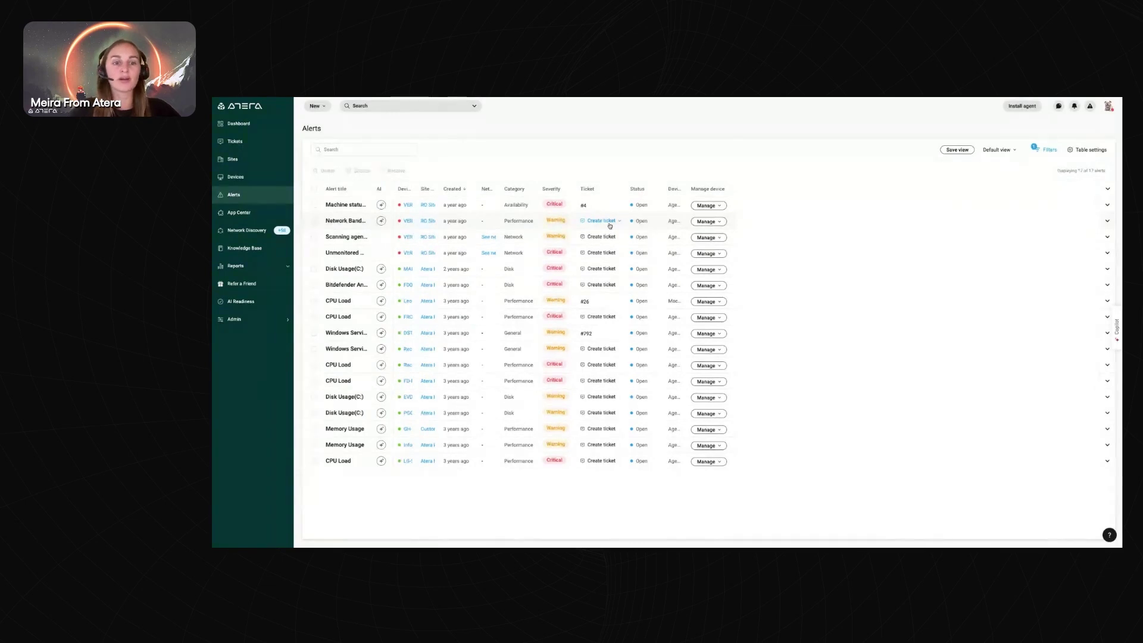
Start a new ticket from the critical Disk Usage(C:) alert, review its fields and return to Alerts without creating it
left_click(601, 269)
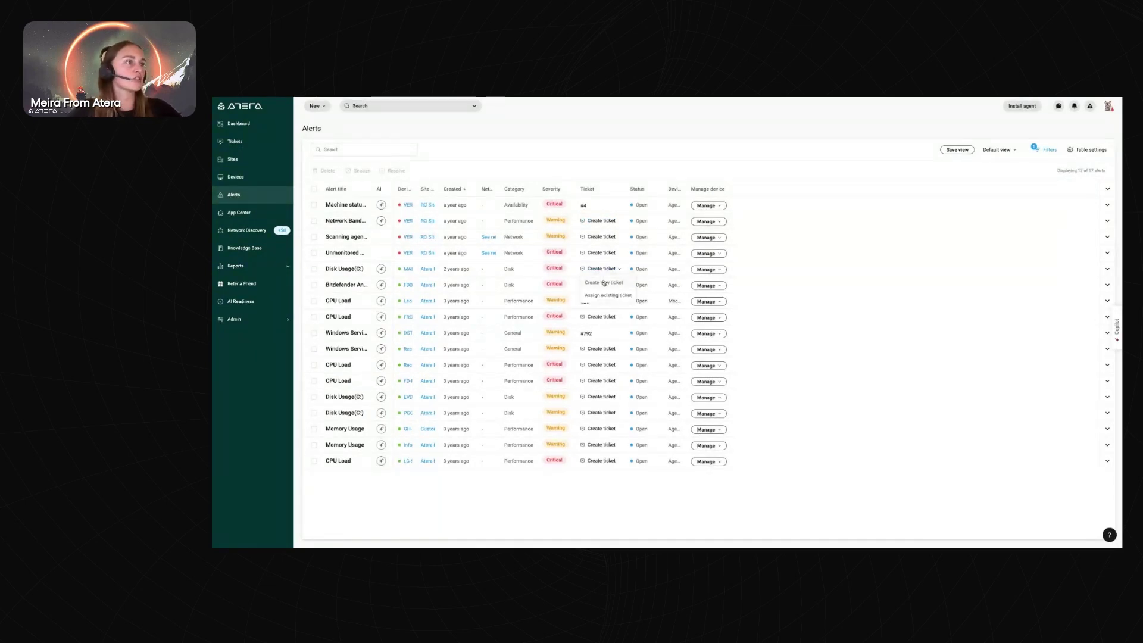
left_click(603, 282)
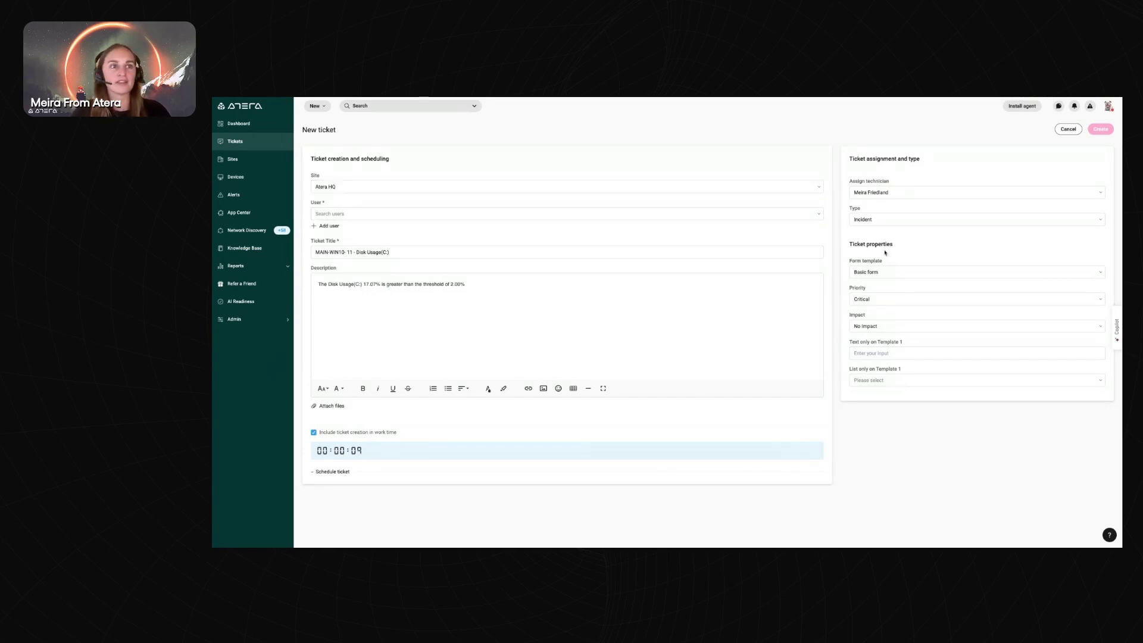
left_click(244, 198)
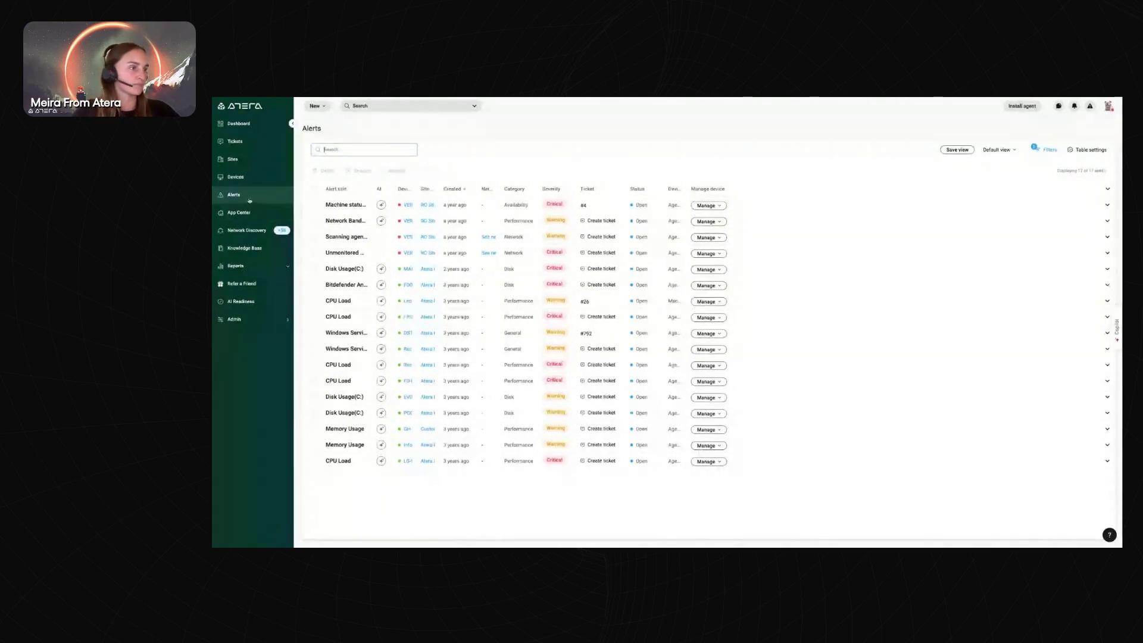
Find Alert settings by searching the Admin area for "aler" and review the email, sound and Automated ticket creation options
left_click(243, 320)
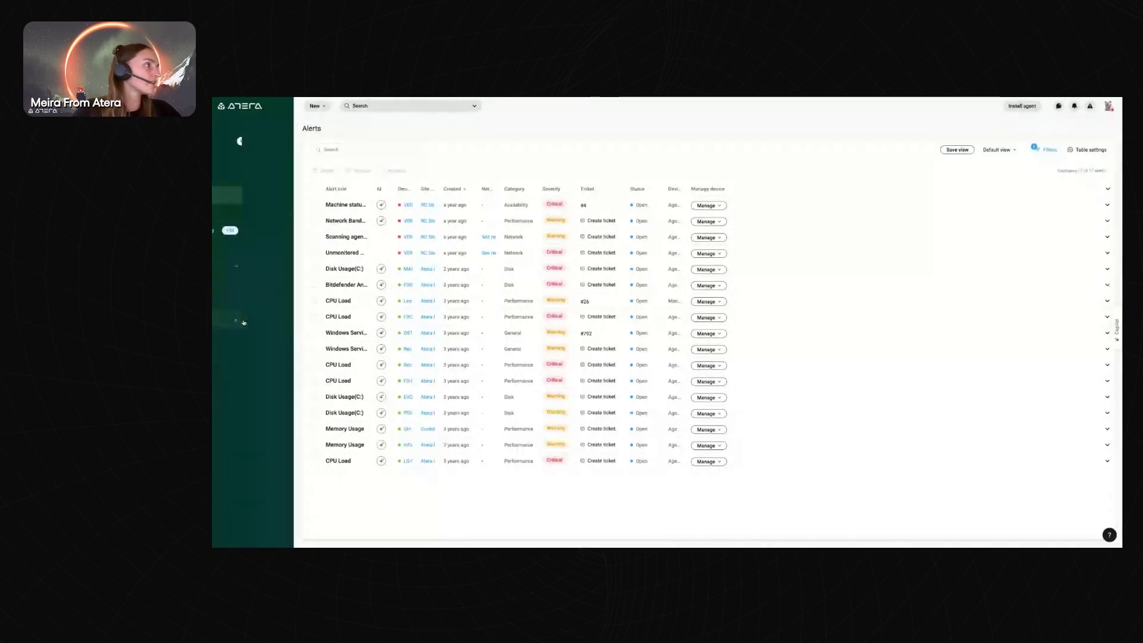
left_click(248, 144)
type("aler")
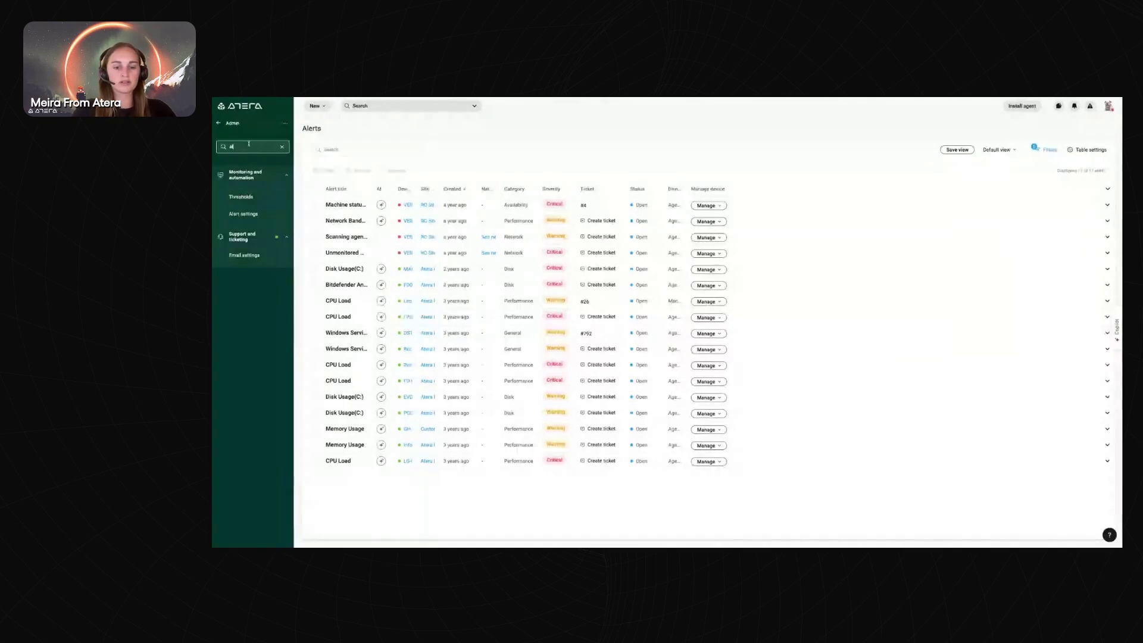
left_click(243, 214)
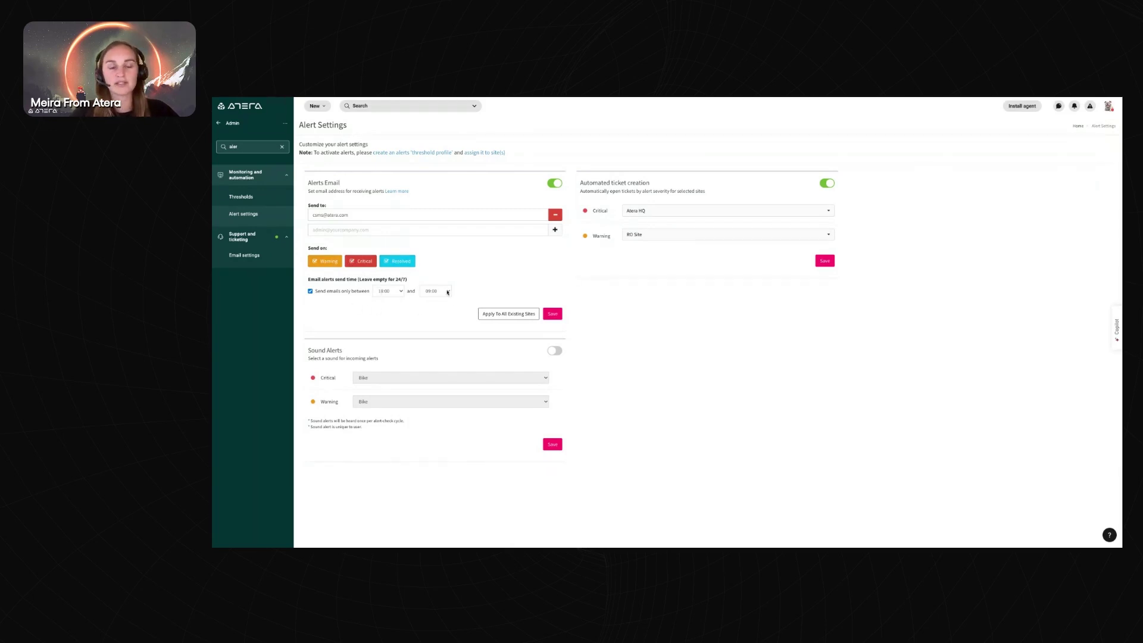
left_click_drag(579, 182, 657, 180)
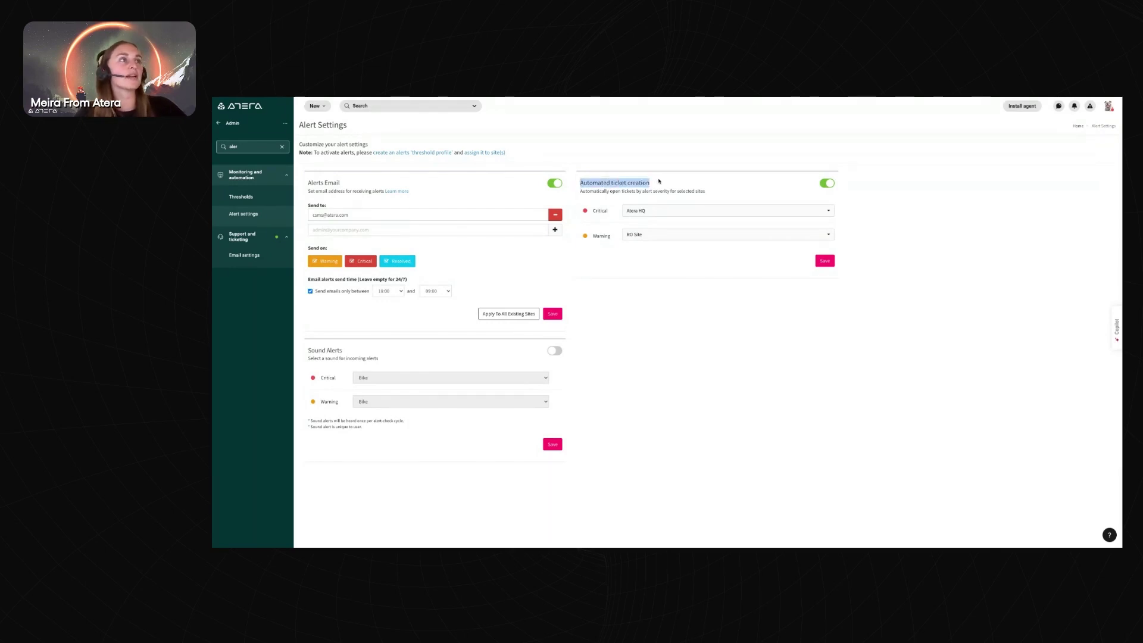
left_click(659, 181)
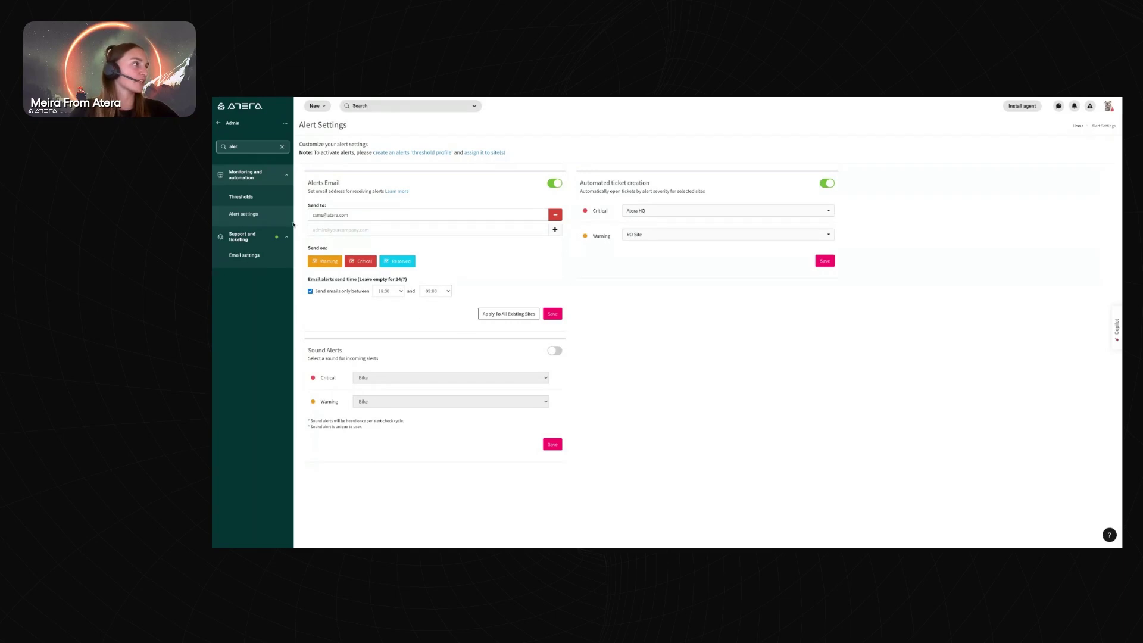
Return to Alerts, open Patch management and IT automation under Admin, and review its profiles, excluded patches and offline agent setting
left_click(219, 122)
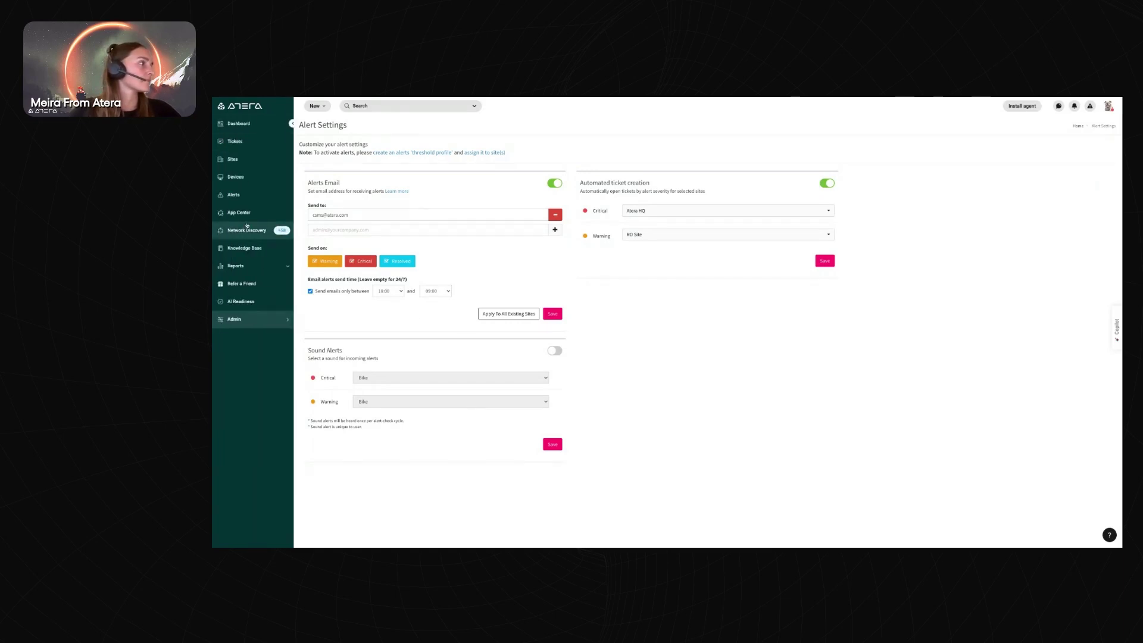
left_click(241, 195)
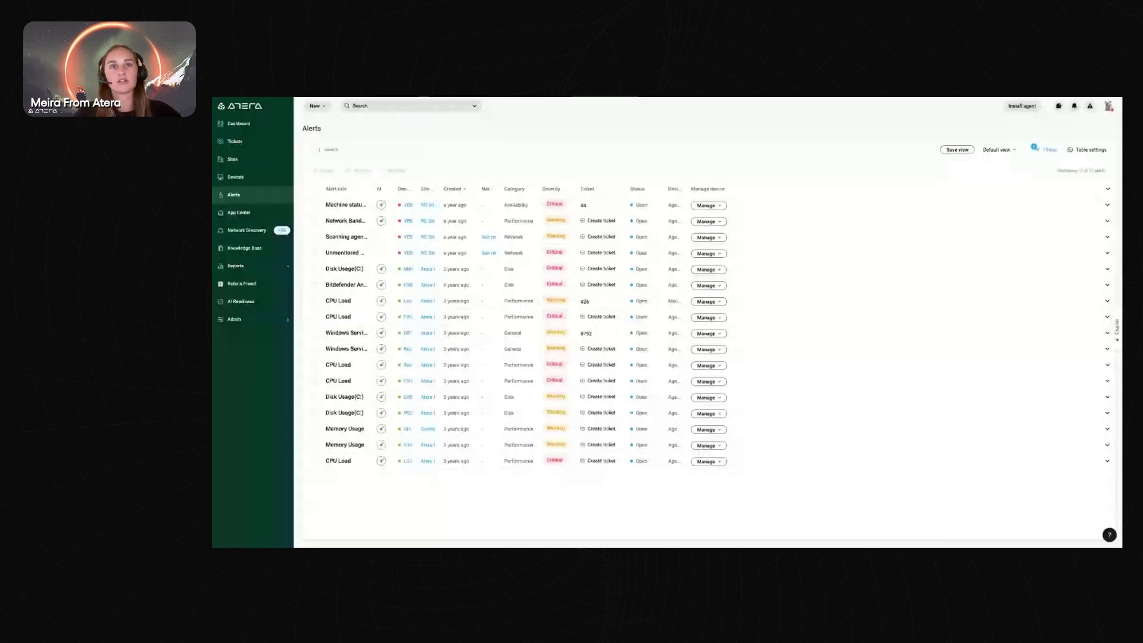
left_click(334, 149)
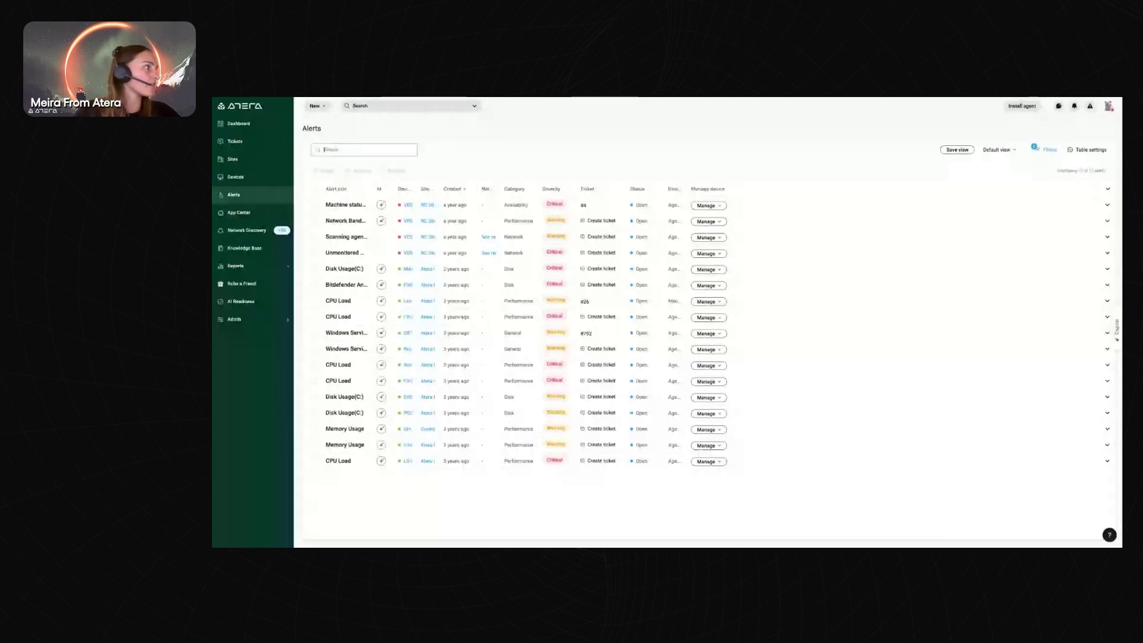
left_click(233, 319)
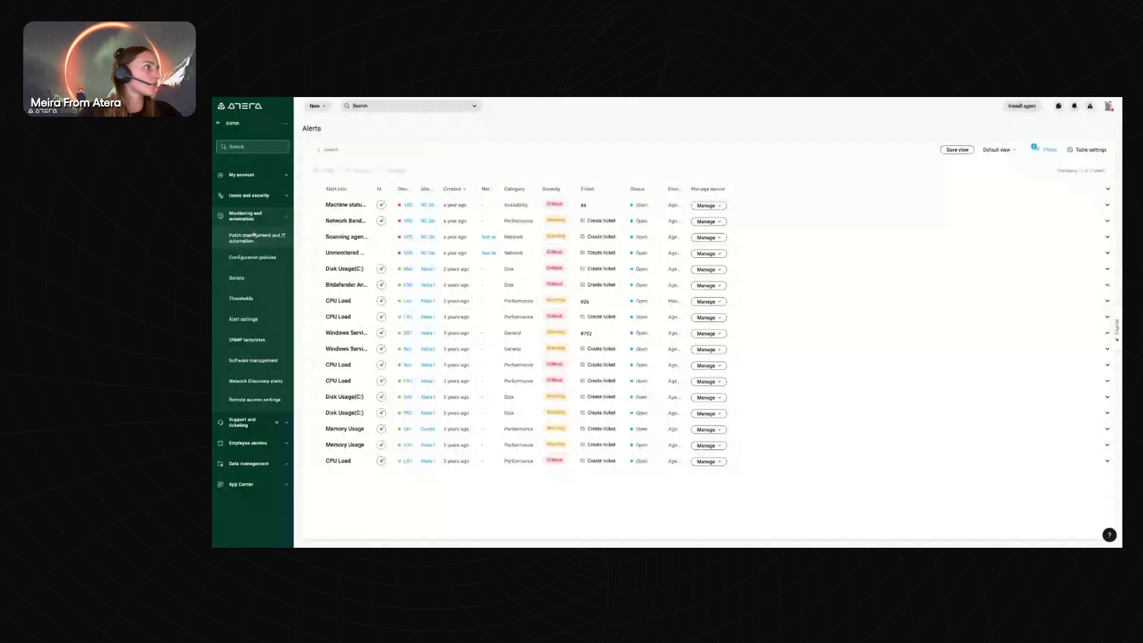
left_click(254, 235)
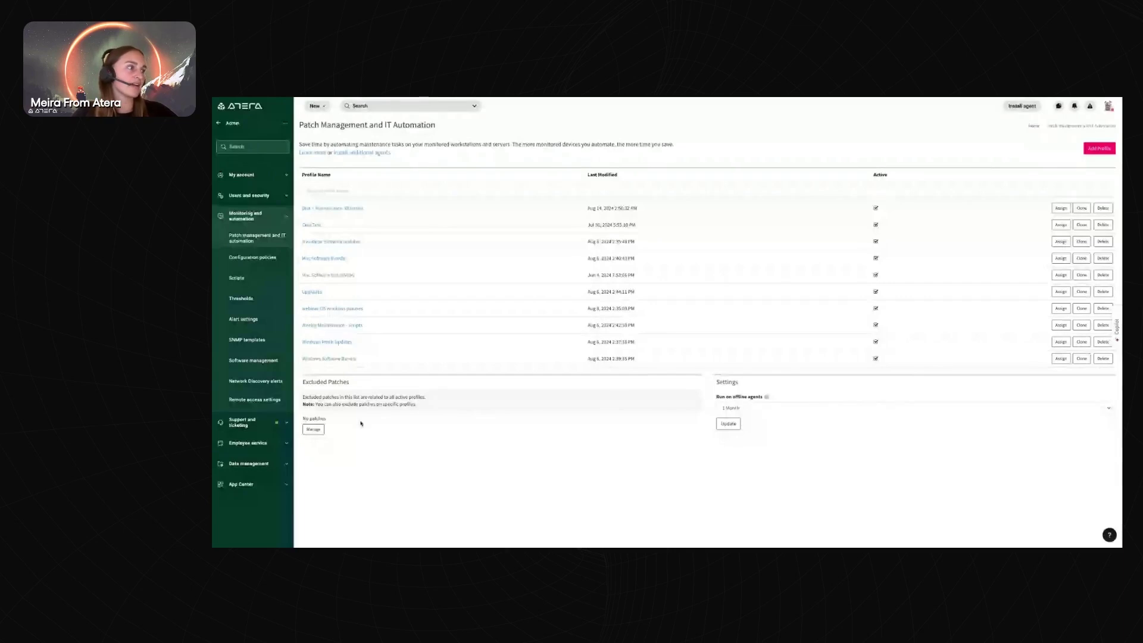
left_click(317, 429)
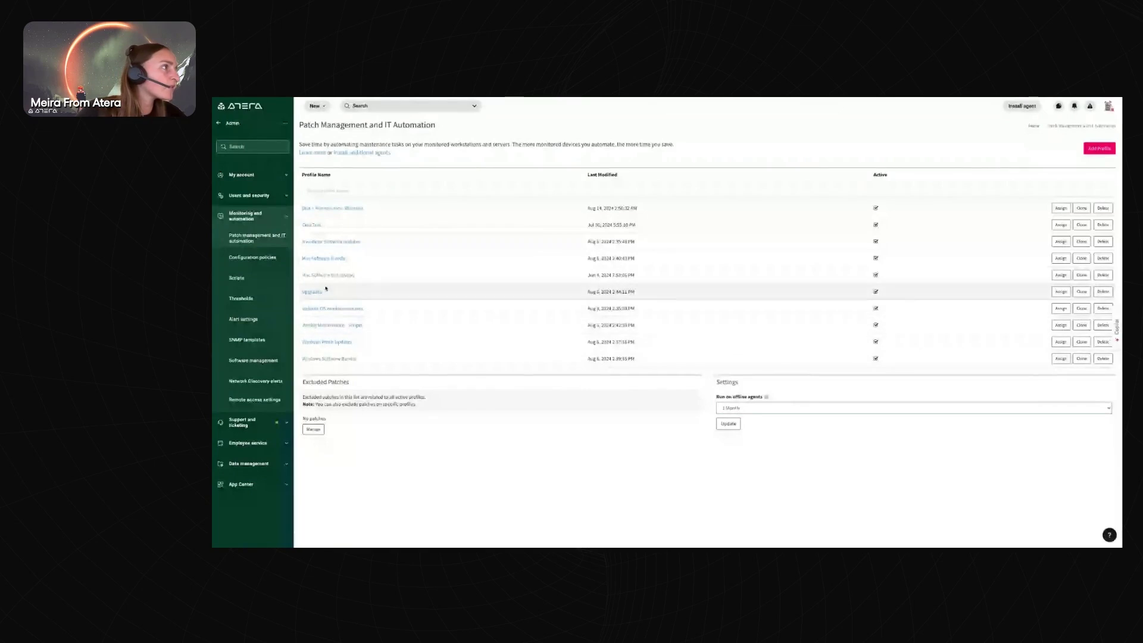
View the third automation profile in the list, go back and open the Windows Patch Updates profile to review its tasks
left_click(333, 242)
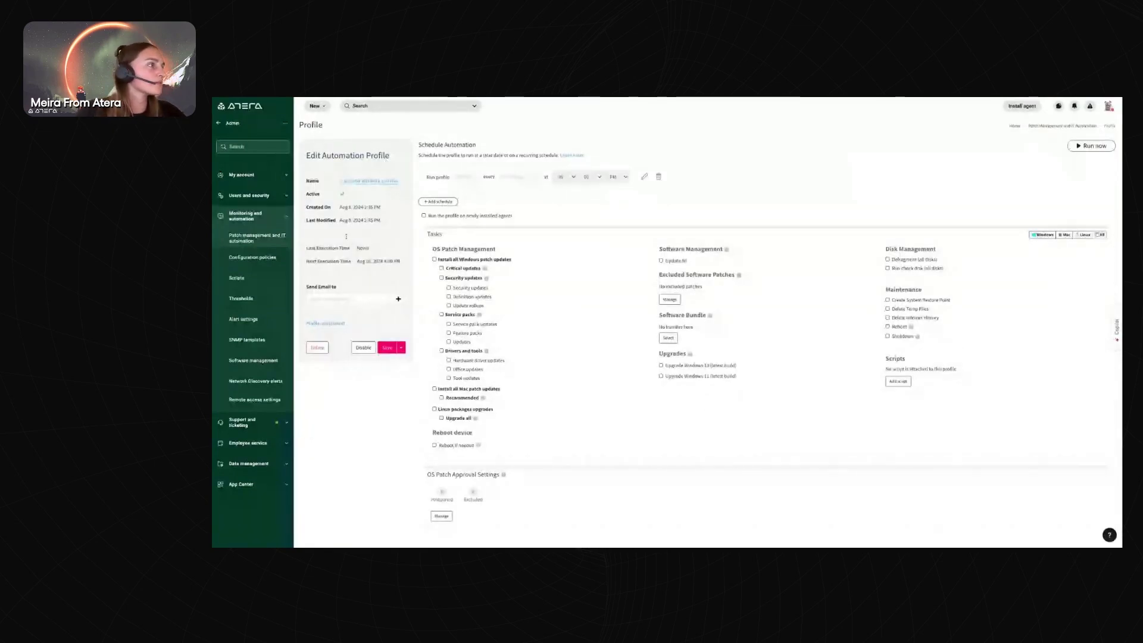
left_click(257, 238)
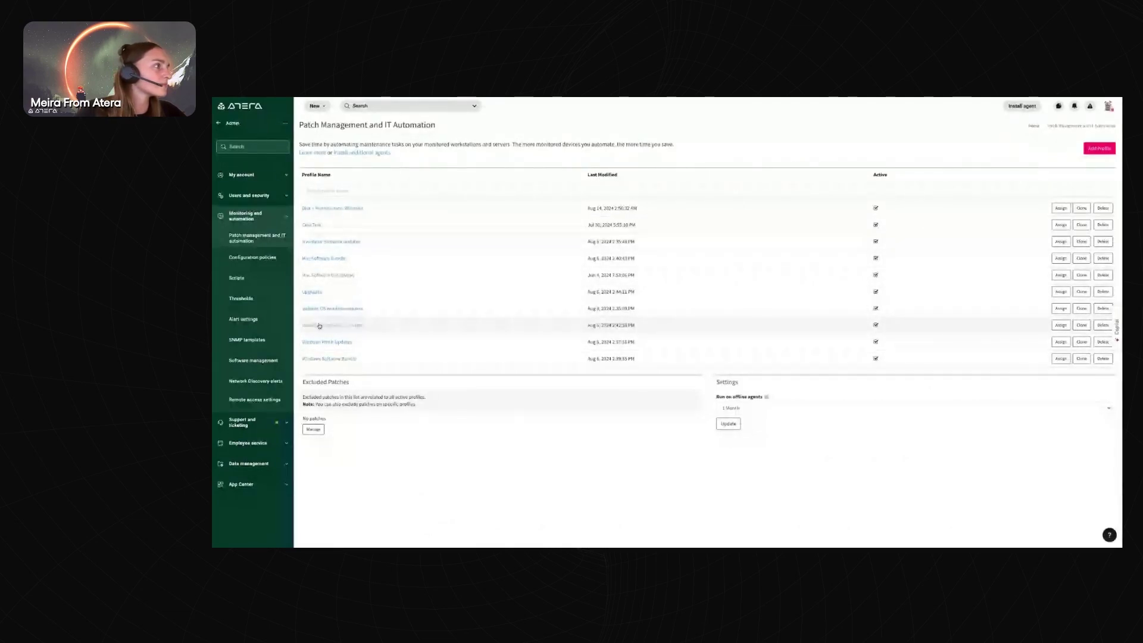
left_click(319, 342)
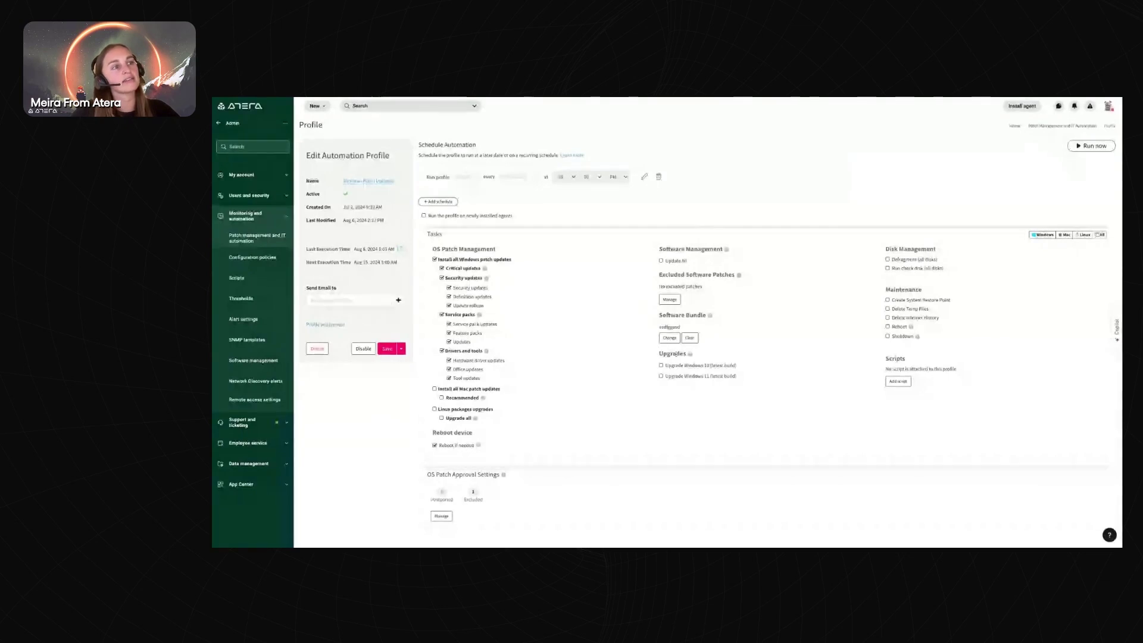
Examine the profile's software bundle selection and the blank Windows bundle form, closing both without changes
left_click_drag(658, 315, 705, 315)
left_click(671, 338)
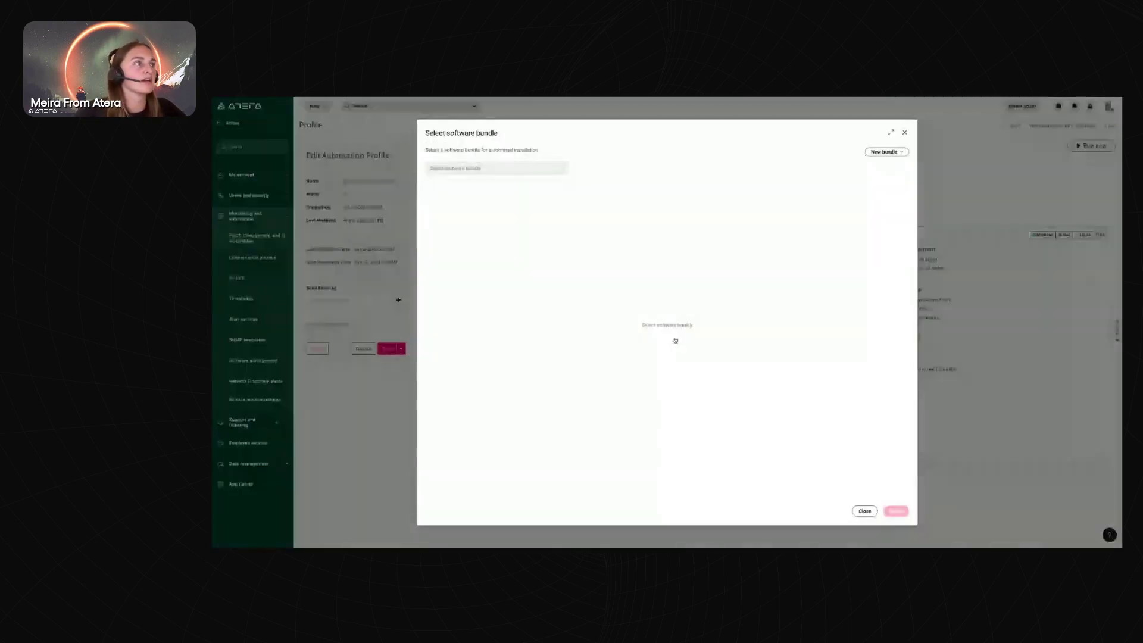
left_click(890, 153)
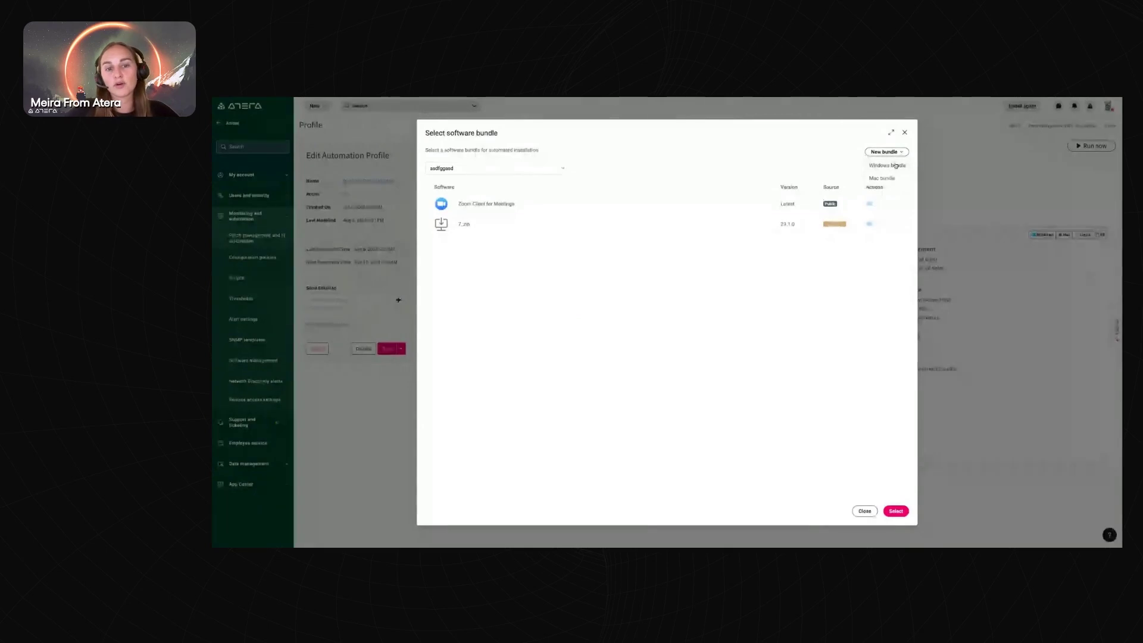
left_click(894, 165)
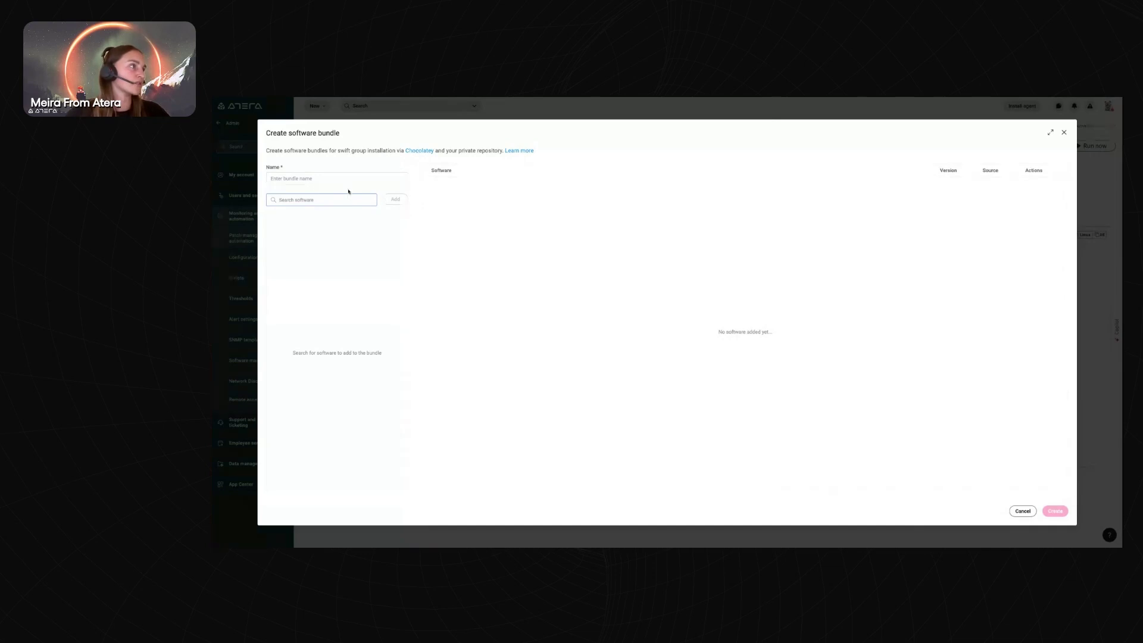
left_click(1064, 132)
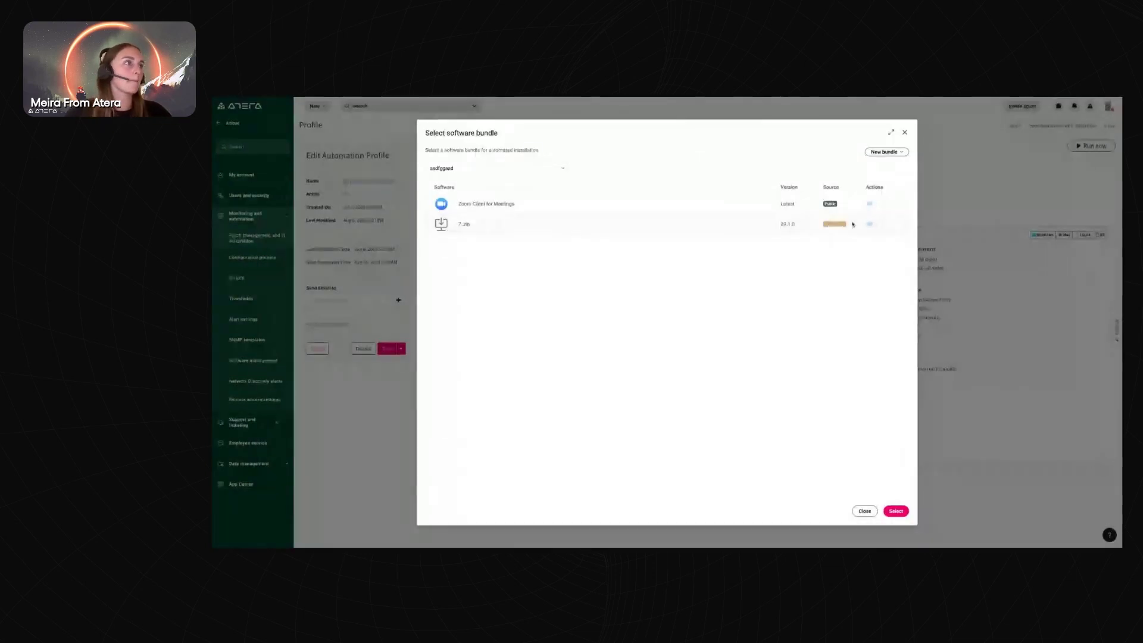
left_click(904, 132)
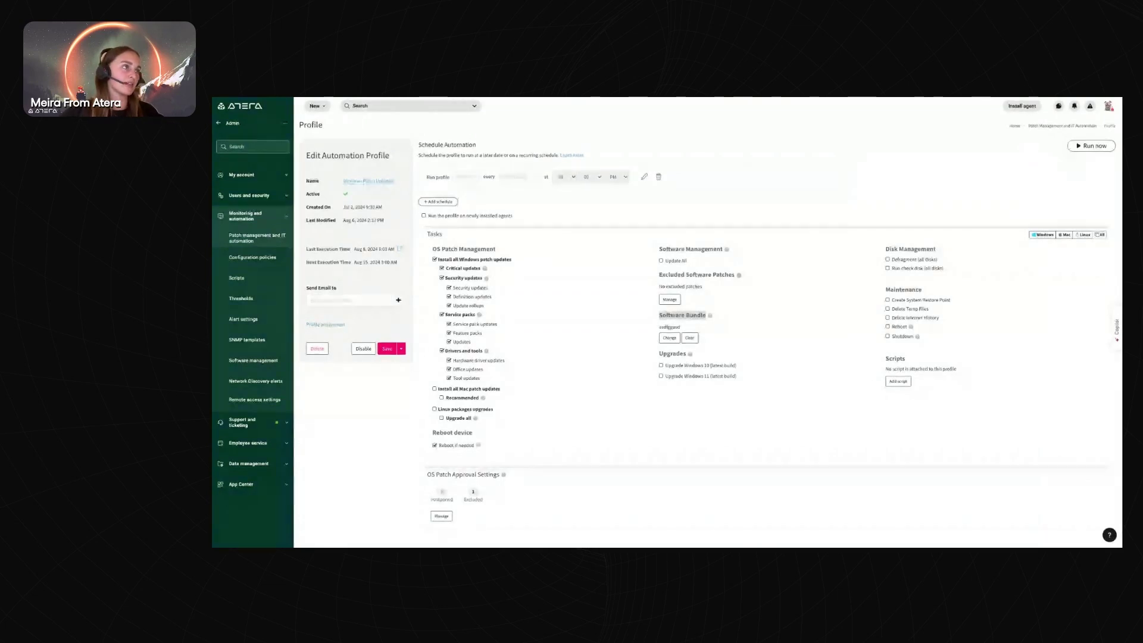
left_click(613, 276)
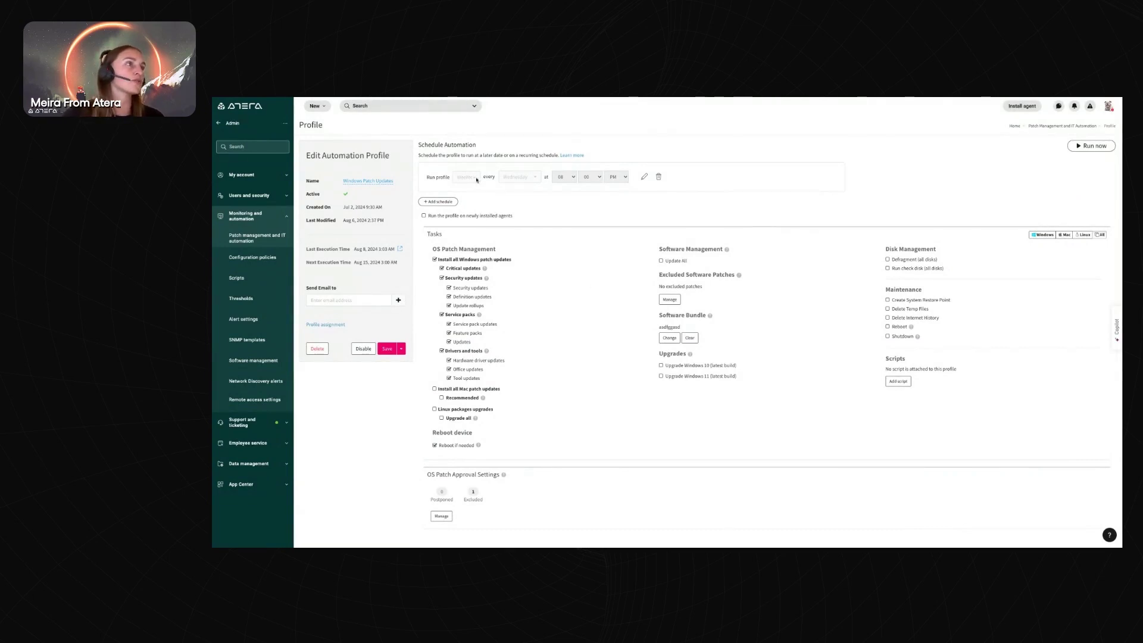
Draft an additional weekly Wednesday schedule for the Windows Patch Updates profile and discard it
left_click(433, 201)
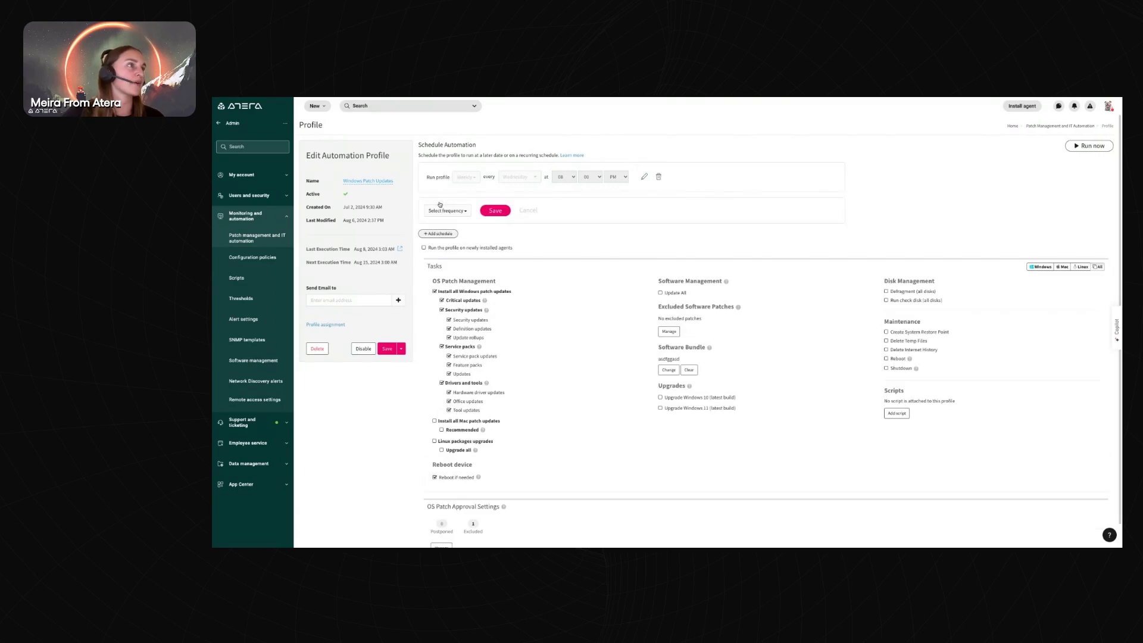
left_click(446, 211)
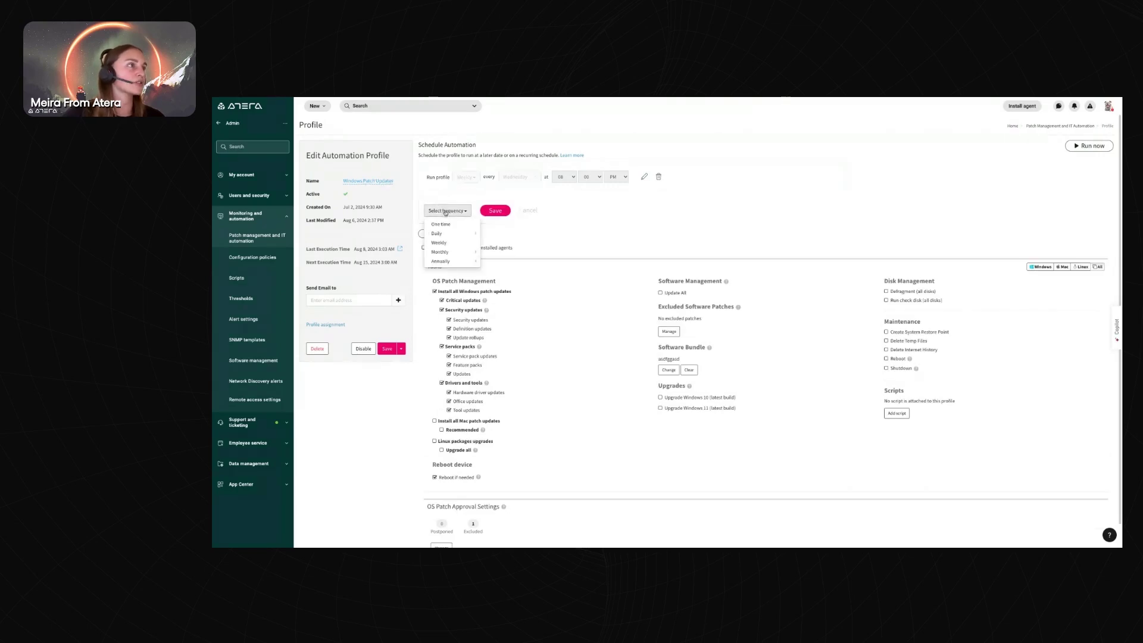
left_click(456, 248)
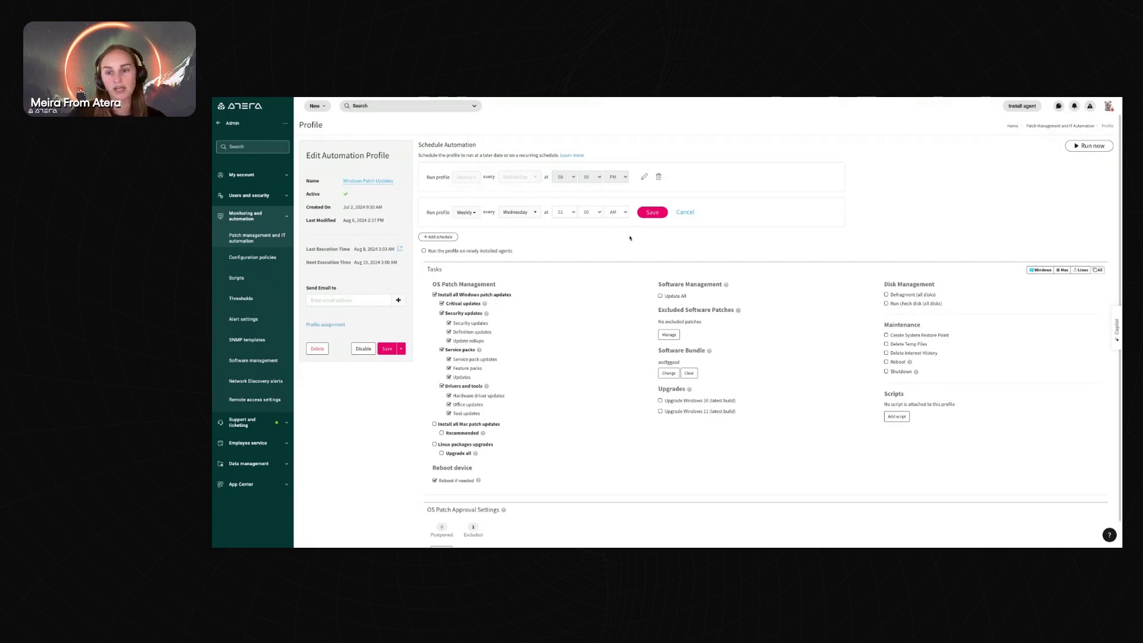
left_click(686, 213)
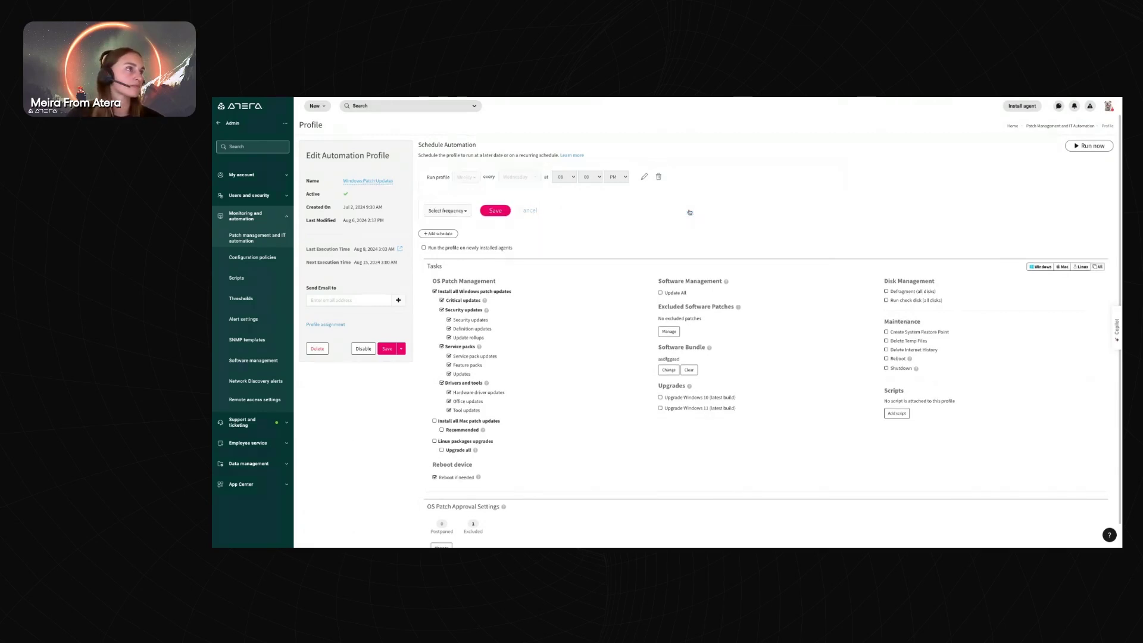
Open the profile's OS patch approval settings and review the installation preferences for Windows critical updates and the patch exclusion options
scroll(613, 250, "down", 1)
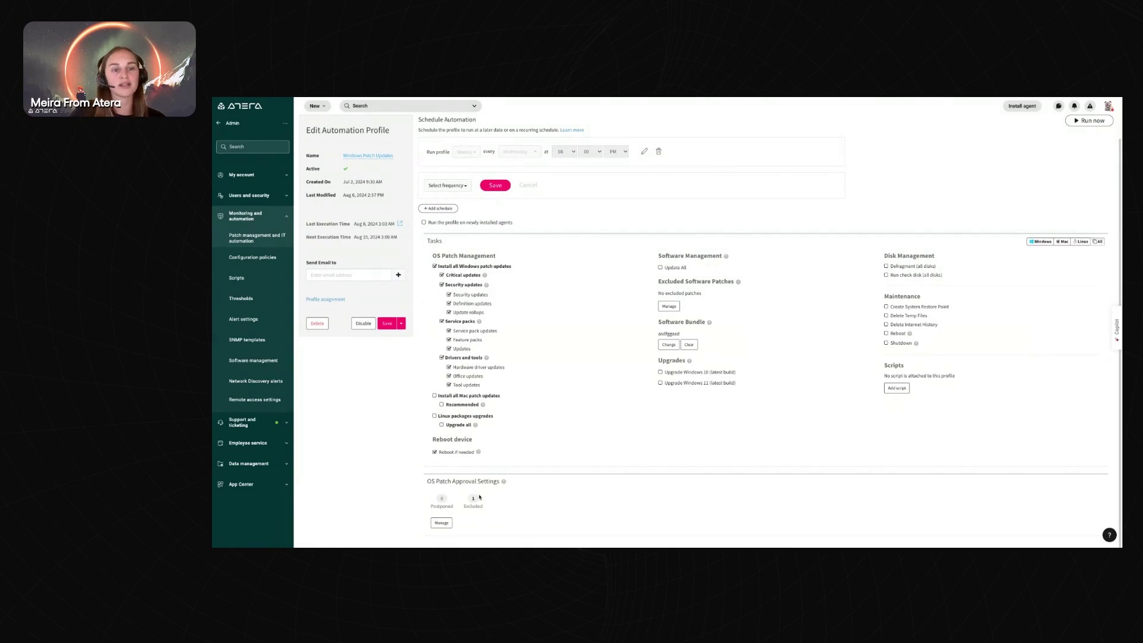
left_click(442, 523)
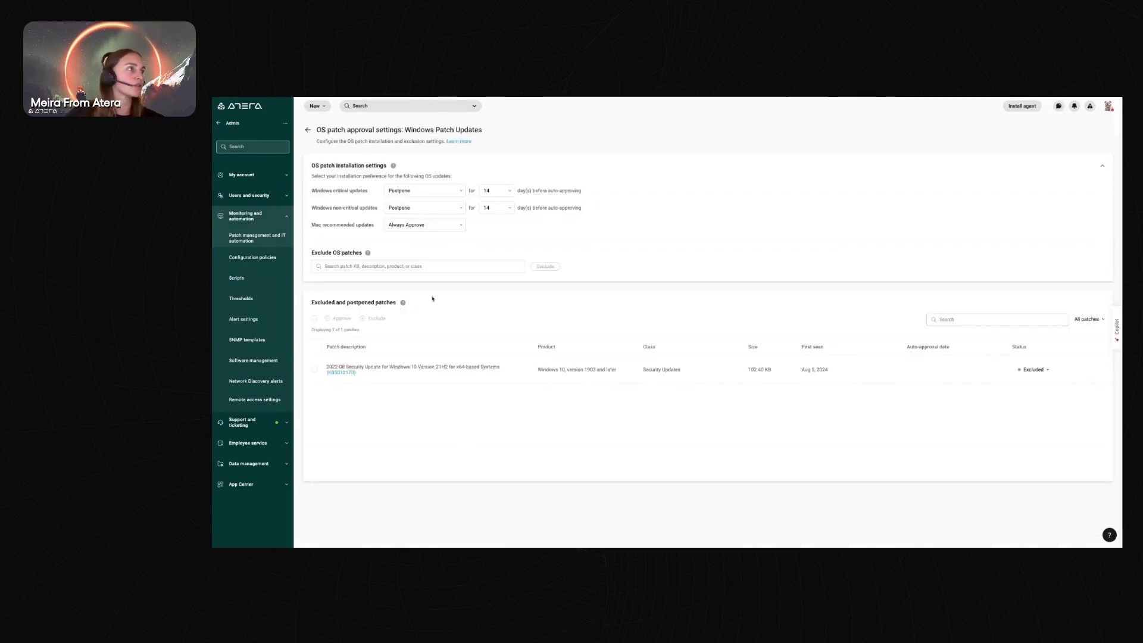
left_click(308, 129)
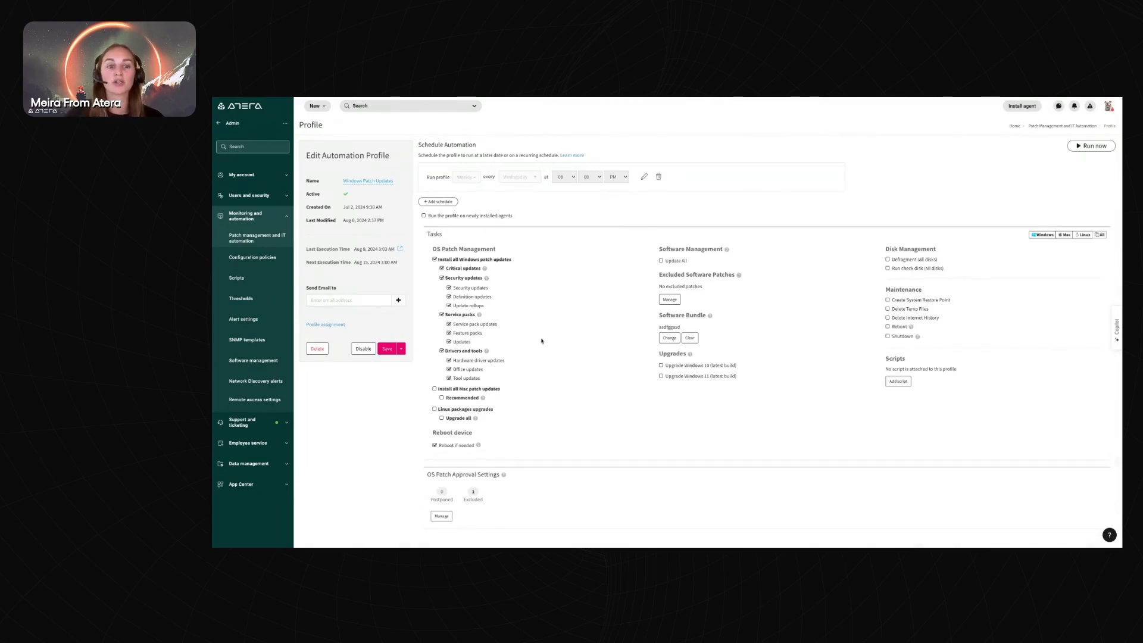
left_click(449, 516)
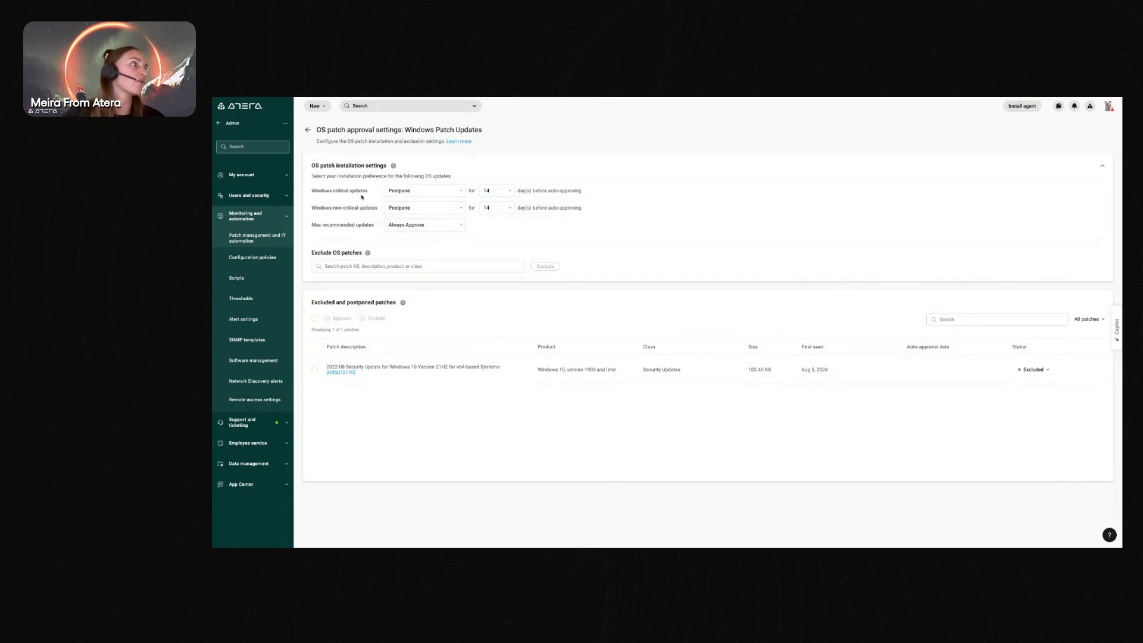
left_click(424, 191)
left_click(508, 174)
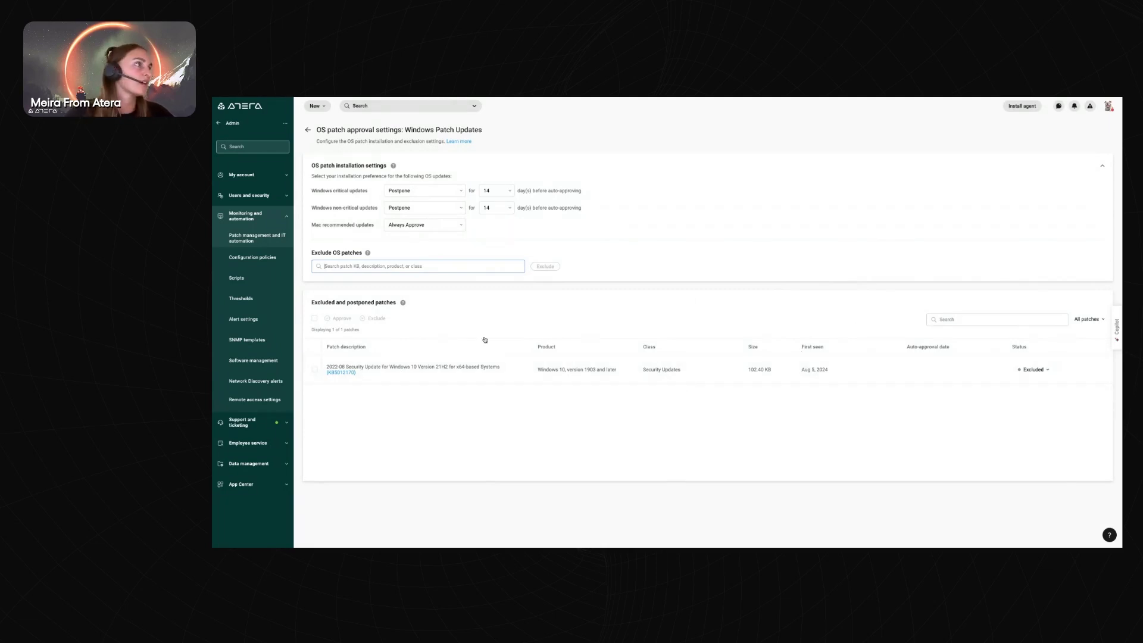
Return from the OS patch approval settings to the Windows Patch Updates profile and review its OS Patch Management tasks
left_click(308, 130)
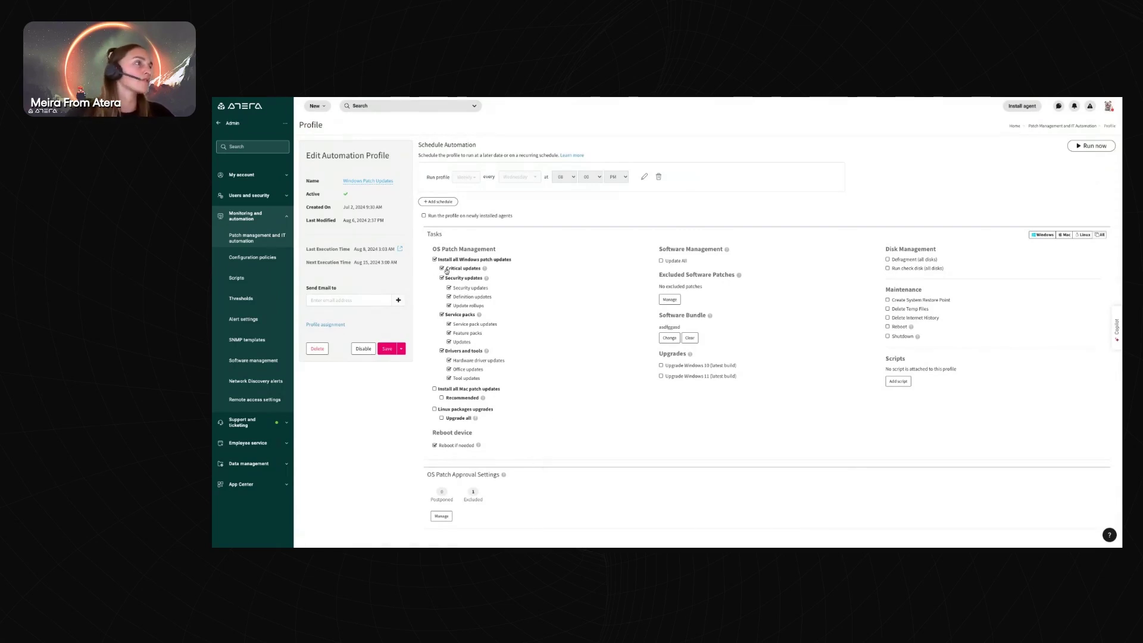
left_click_drag(433, 247, 500, 251)
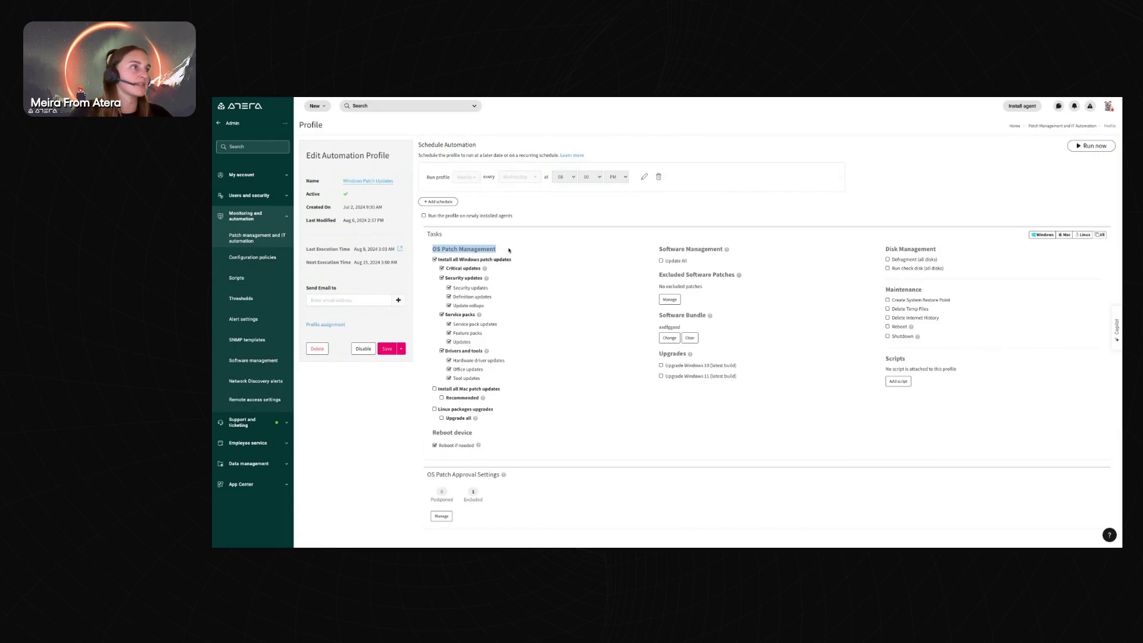
left_click(509, 251)
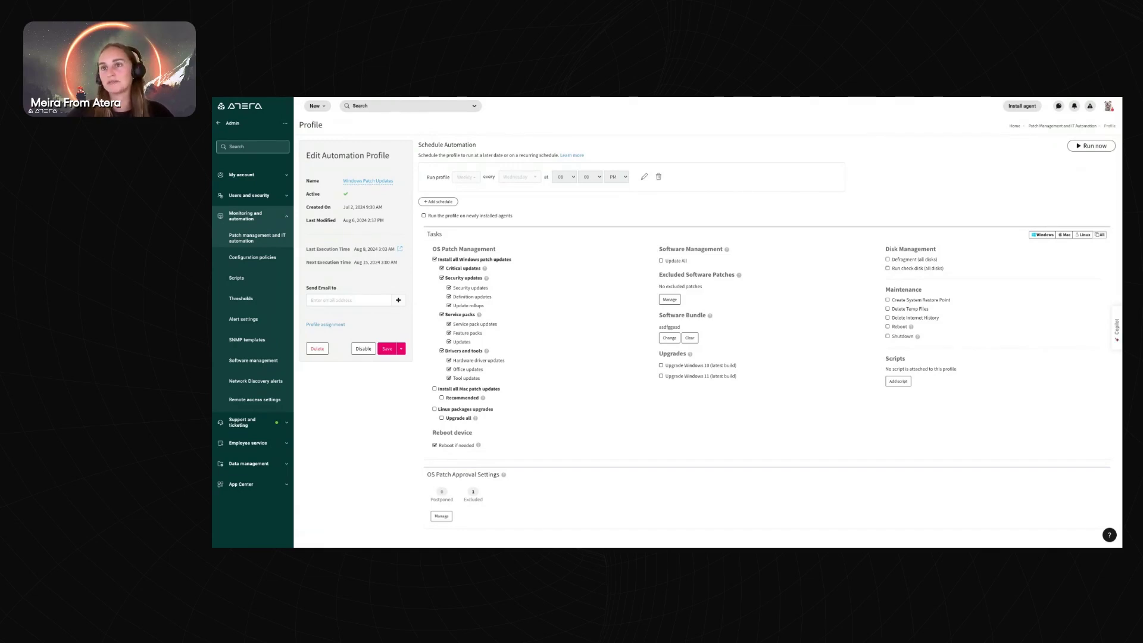
Open the configuration policy Windows Patch Config Policy and review its restart configurations, Windows updates settings and policy assignment
left_click(254, 258)
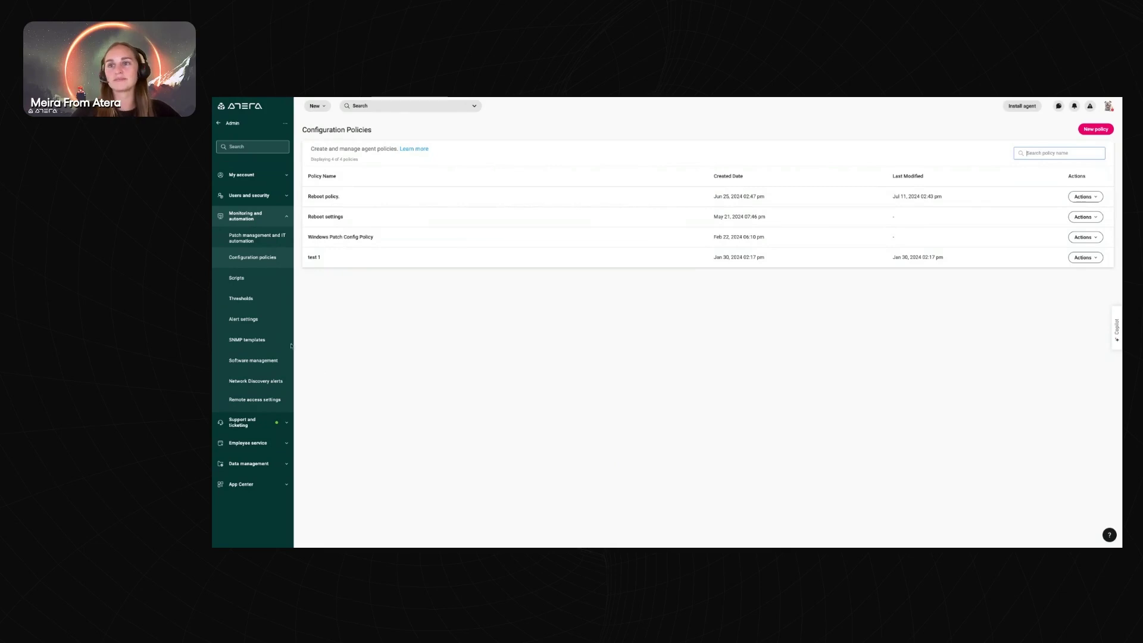
left_click(340, 238)
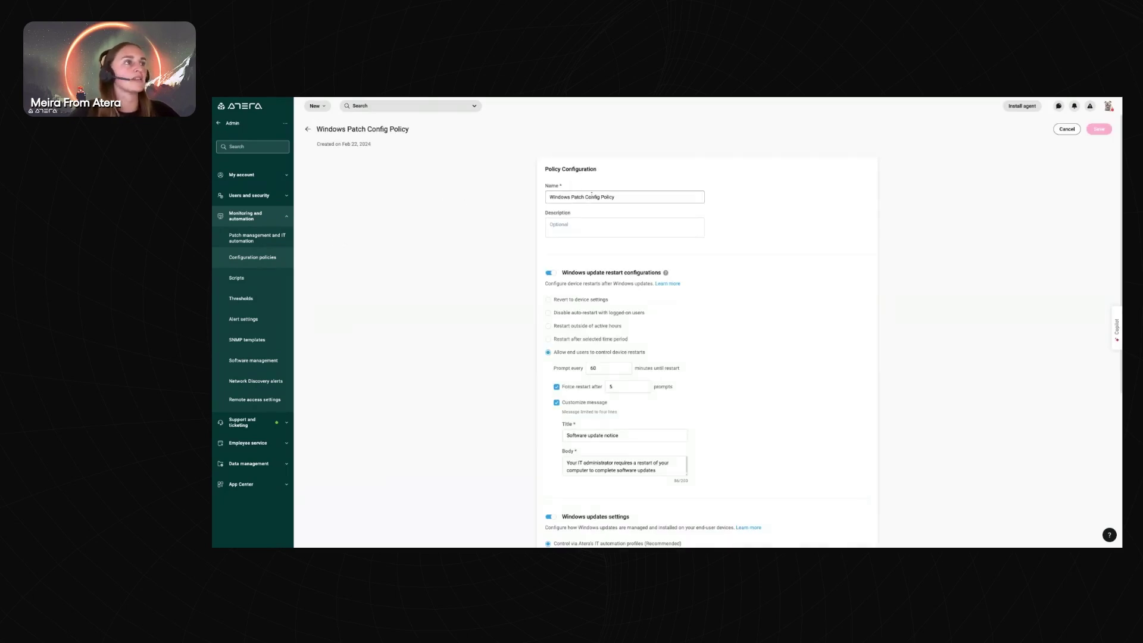
scroll(580, 221, "down", 1)
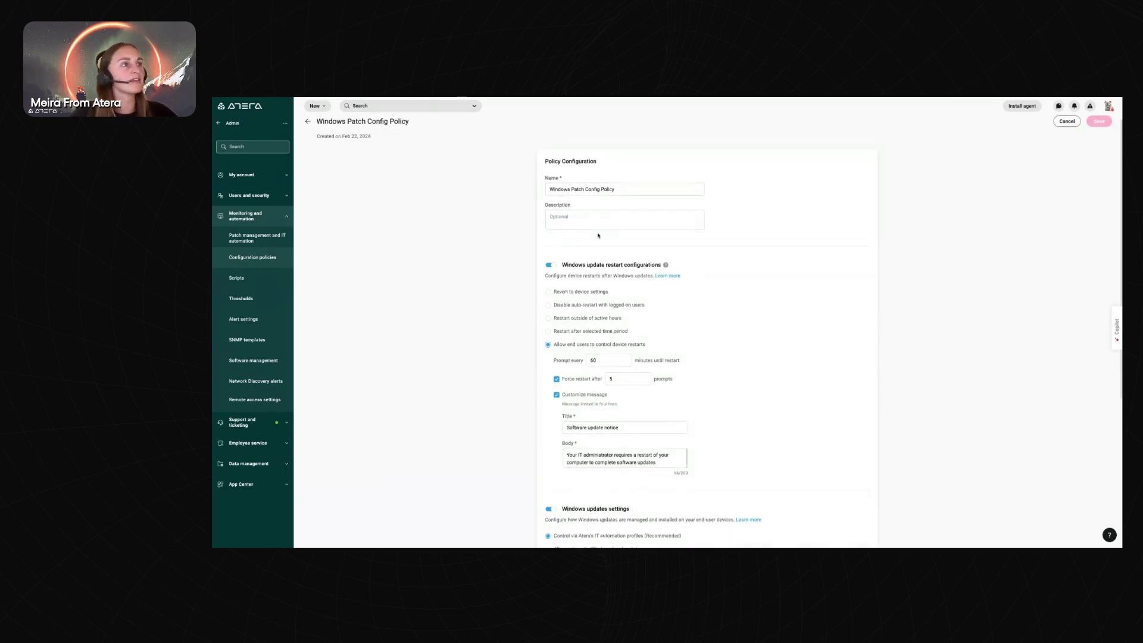
scroll(599, 262, "down", 2)
scroll(600, 261, "down", 5)
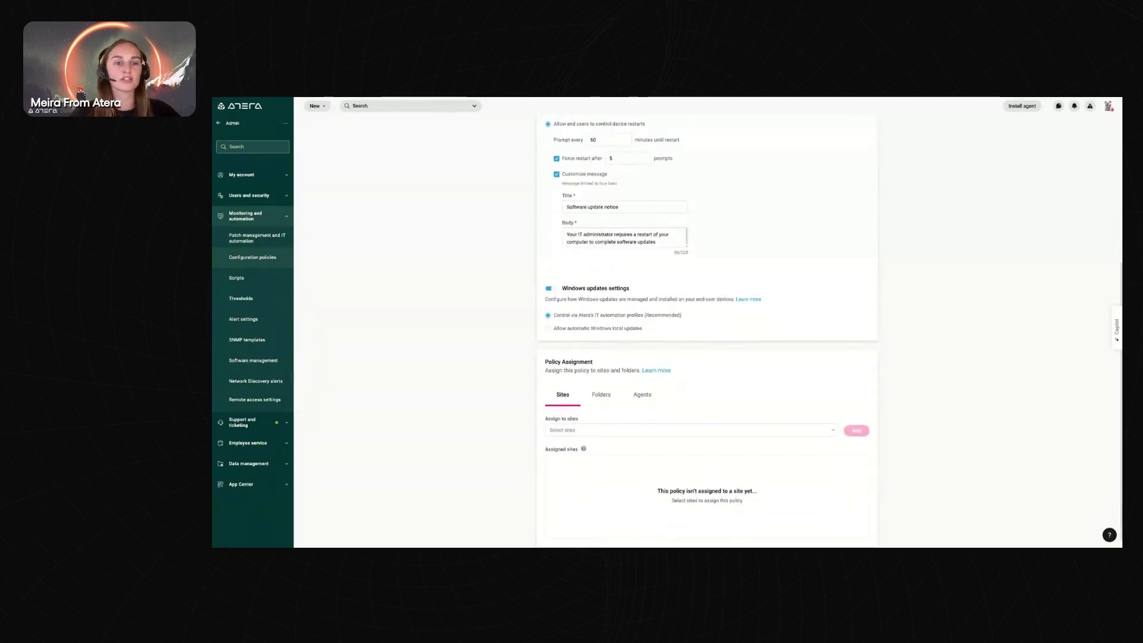
scroll(707, 330, "up", 2)
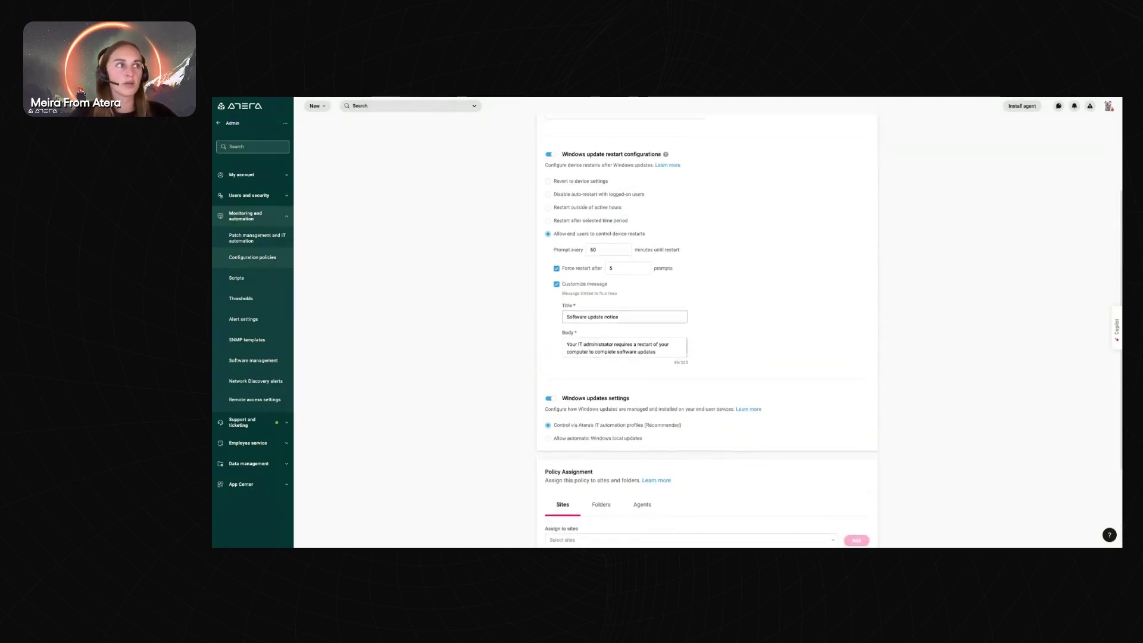
scroll(629, 193, "up", 1)
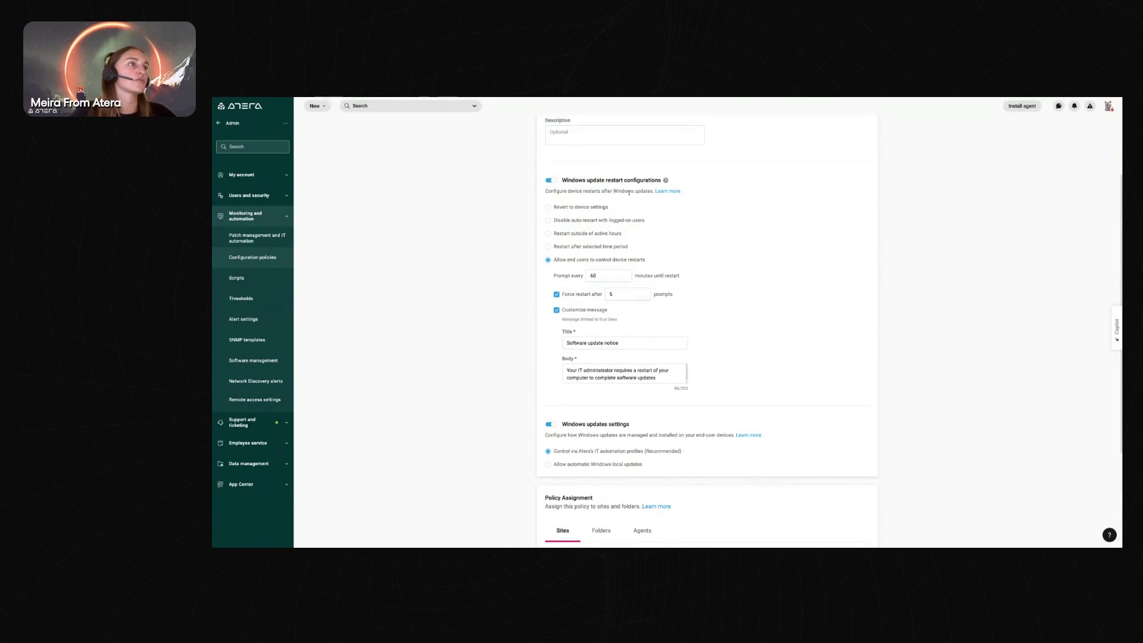
Try the policy's restart options for device settings, disabled auto-restart and outside active hours, and reselect end-user control of device restarts
left_click(596, 207)
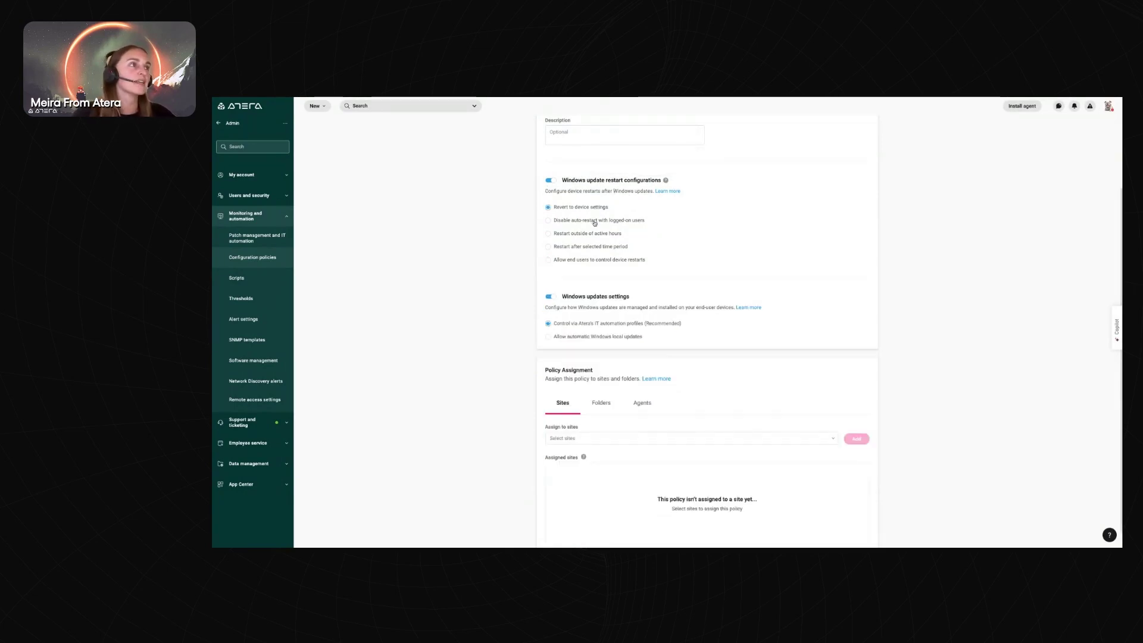
left_click(594, 221)
left_click(597, 234)
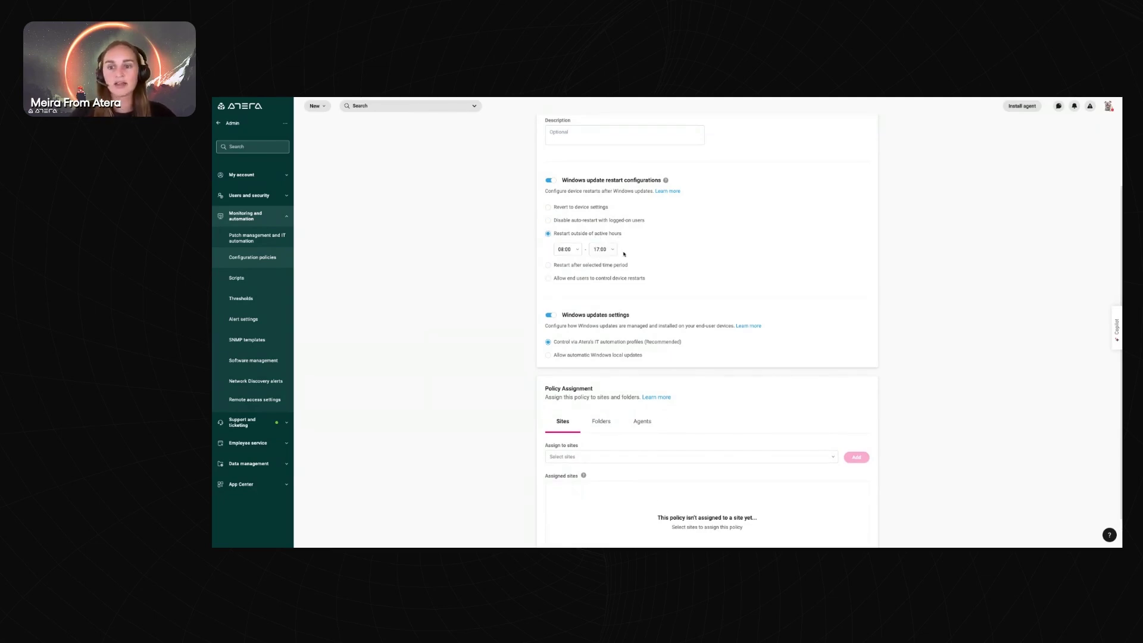
left_click(607, 278)
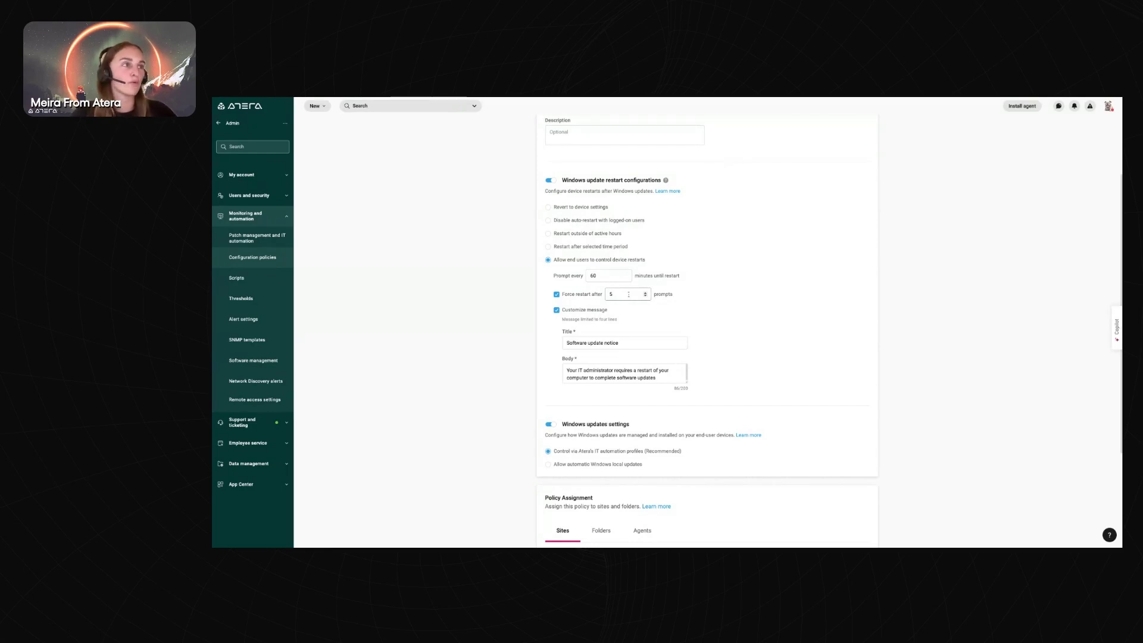
scroll(629, 344, "down", 1)
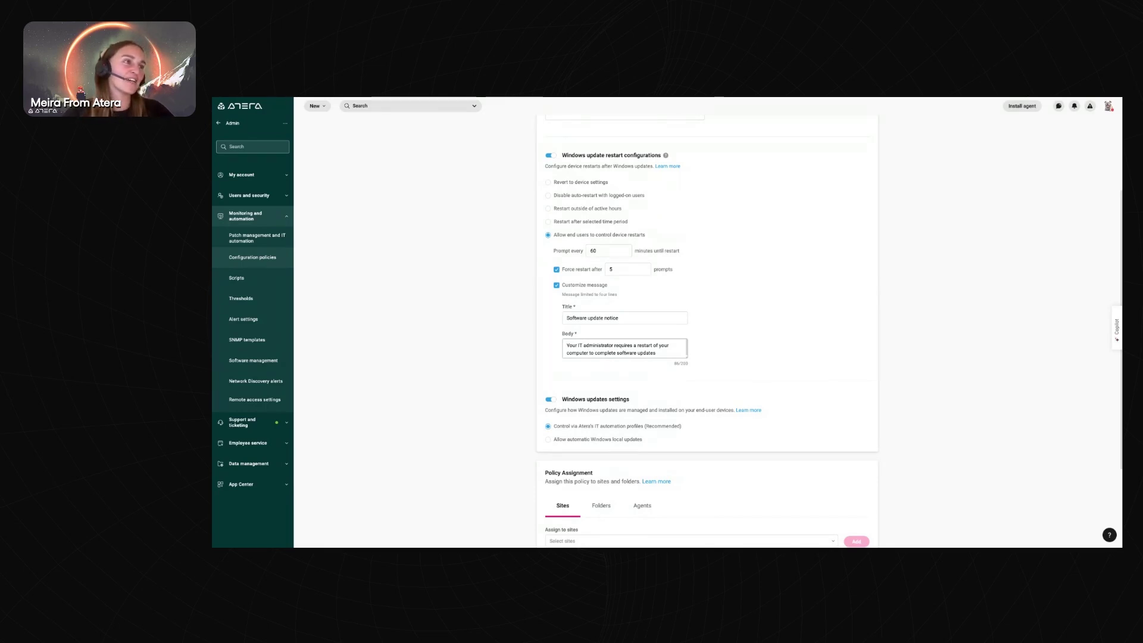
scroll(617, 359, "down", 1)
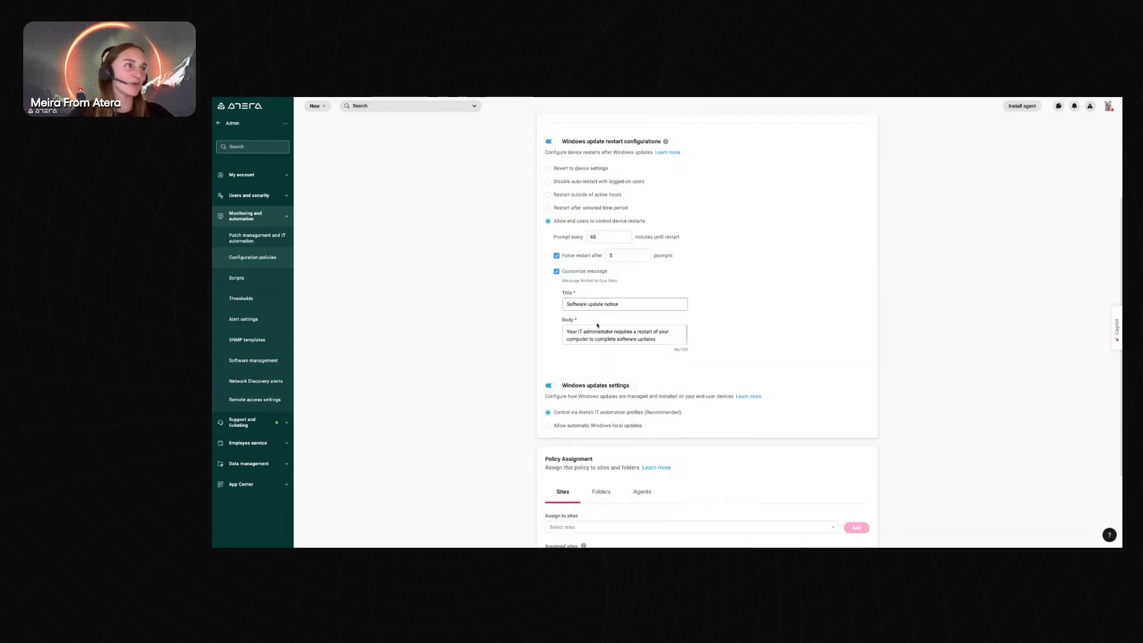
Select Revert to device settings, view the policy's folder and agent assignments, and return to the policy list without saving
scroll(578, 387, "up", 2)
left_click(548, 216)
scroll(651, 317, "down", 1)
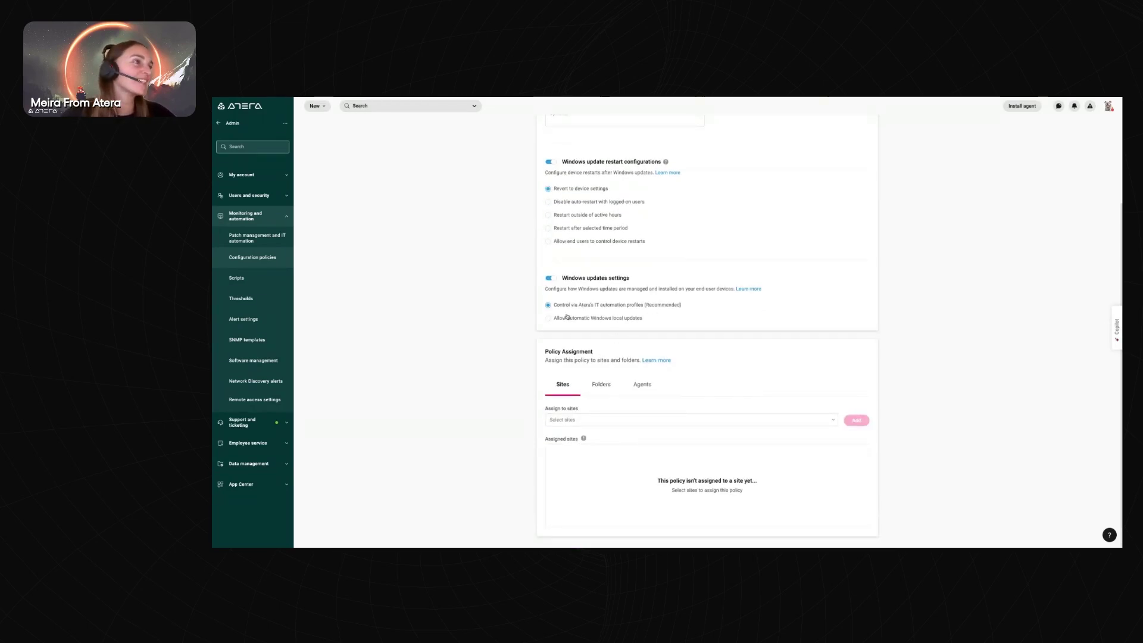
left_click(601, 387)
left_click(640, 387)
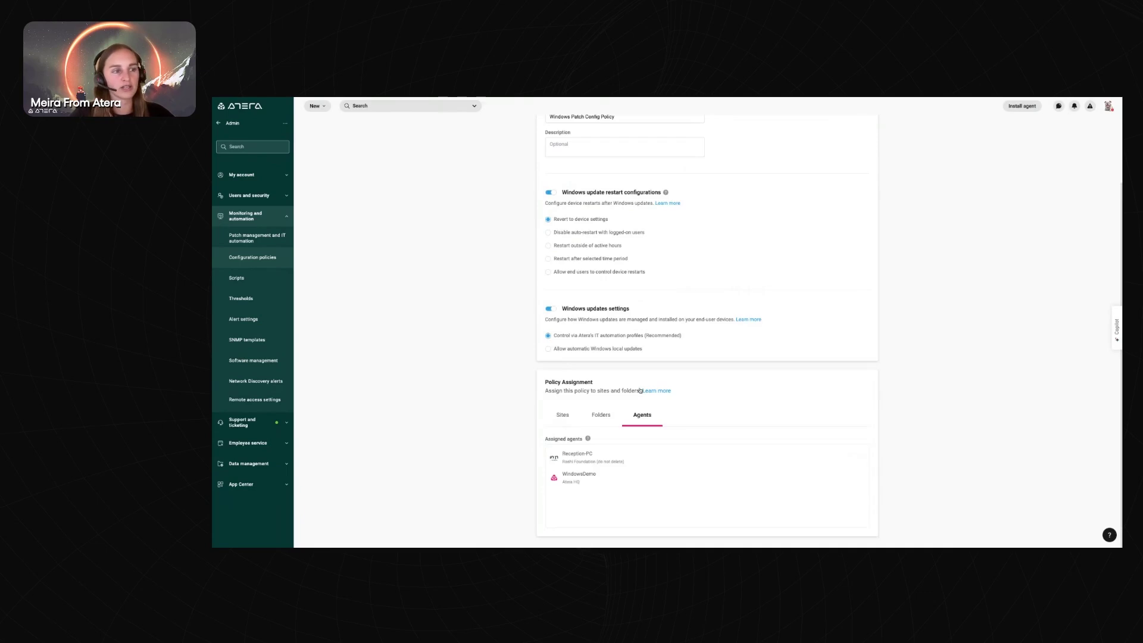
scroll(444, 260, "up", 3)
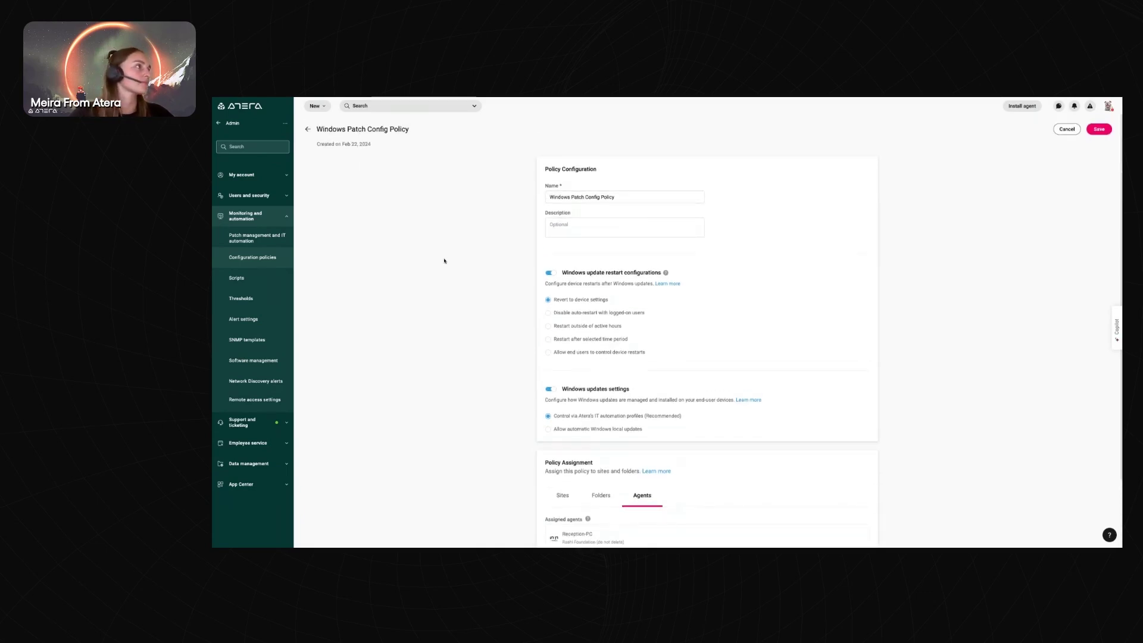
left_click(307, 129)
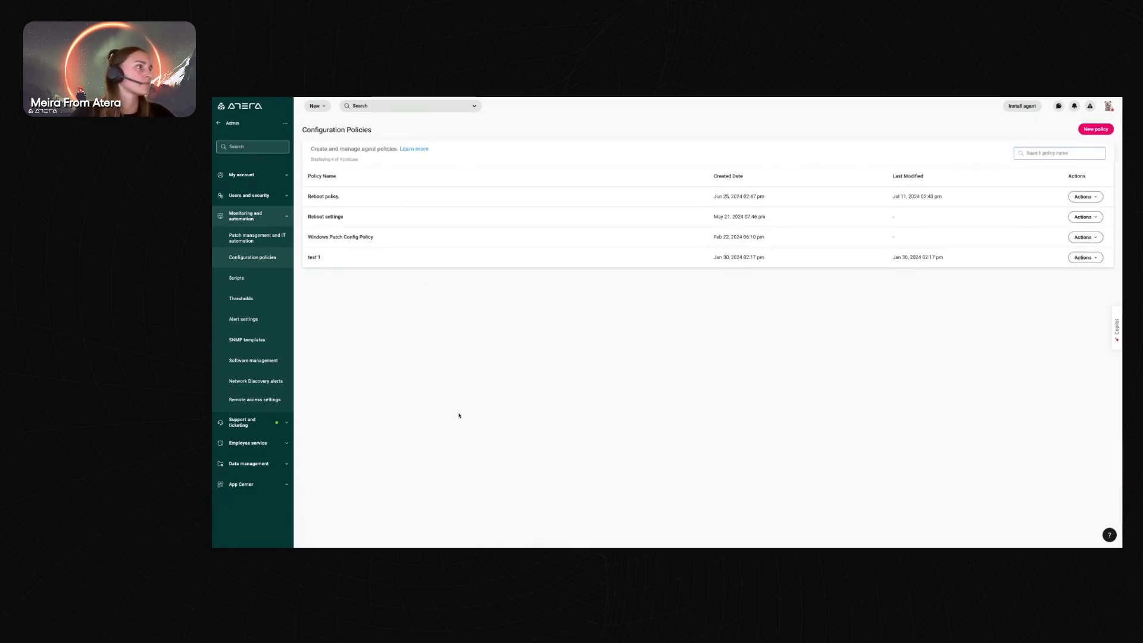
left_click(1026, 153)
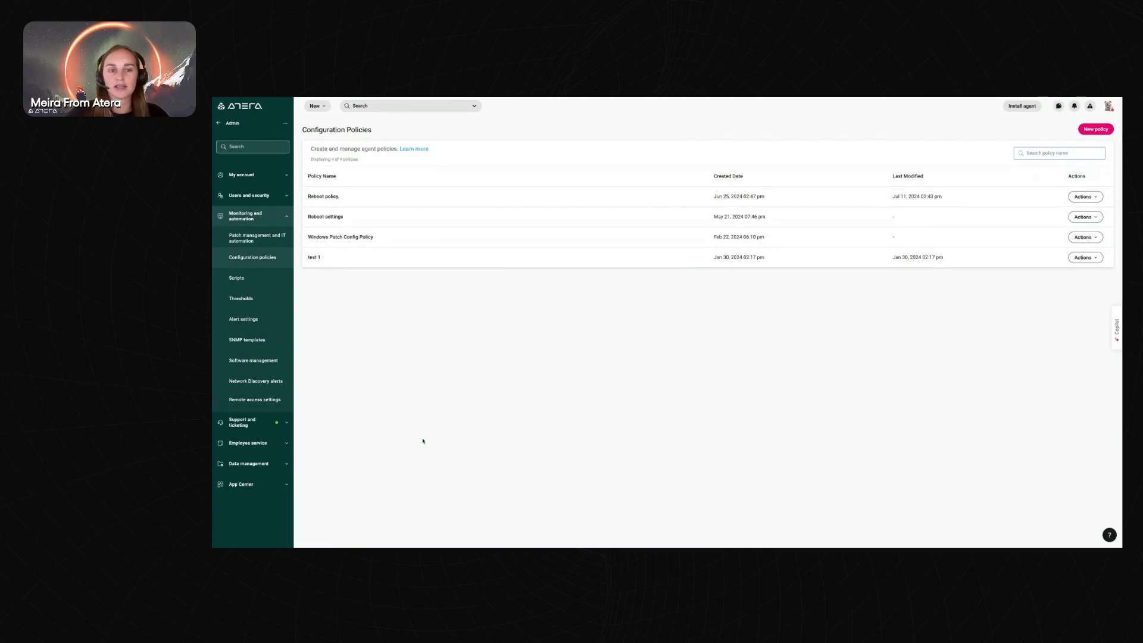
left_click(1039, 153)
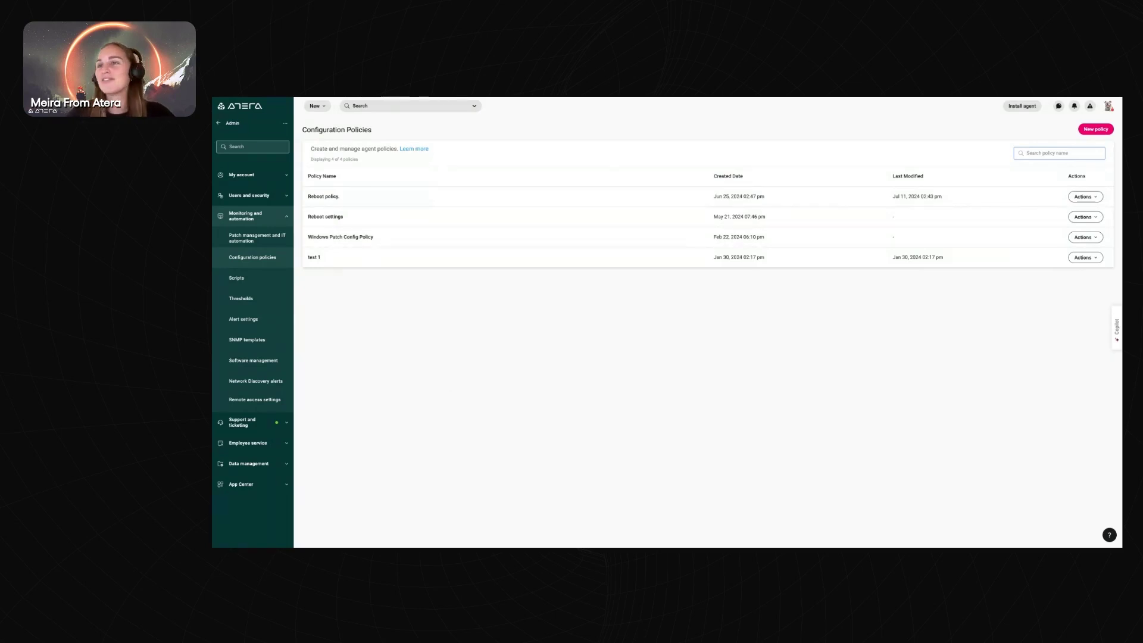
Leave the admin area for the Tickets list, select all listed tickets to view the bulk actions, and clear the selection
left_click(219, 123)
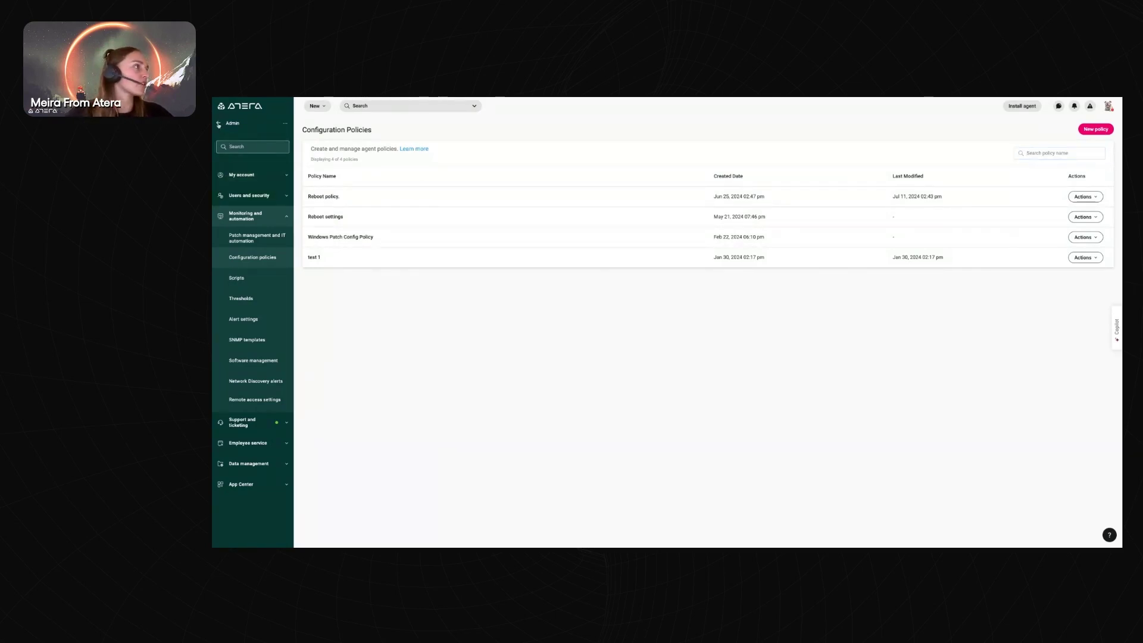
left_click(235, 141)
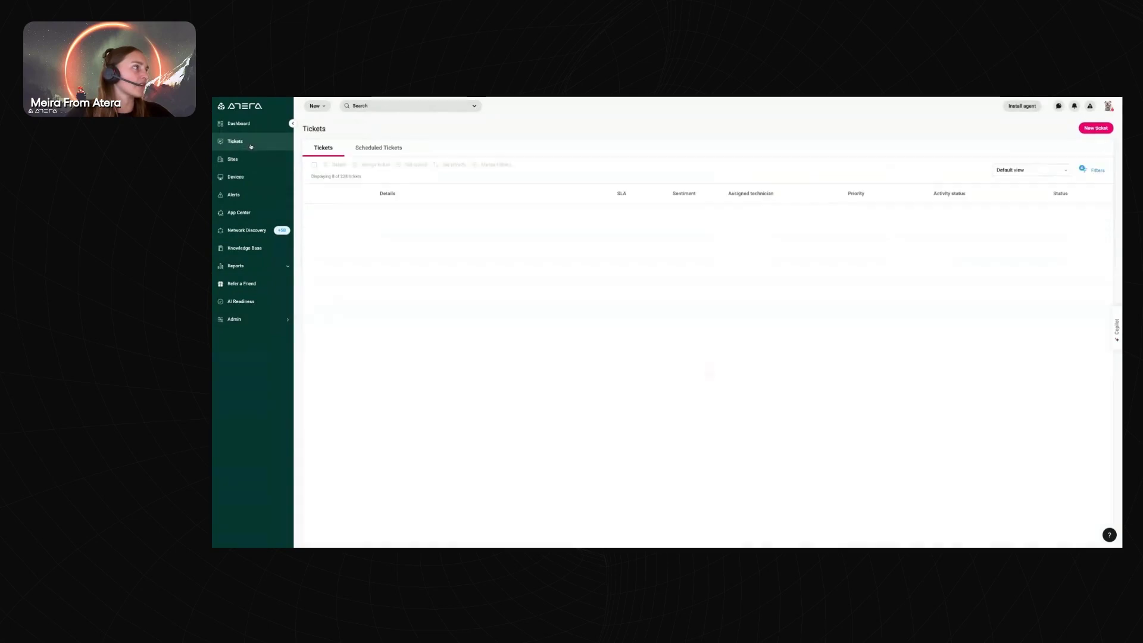
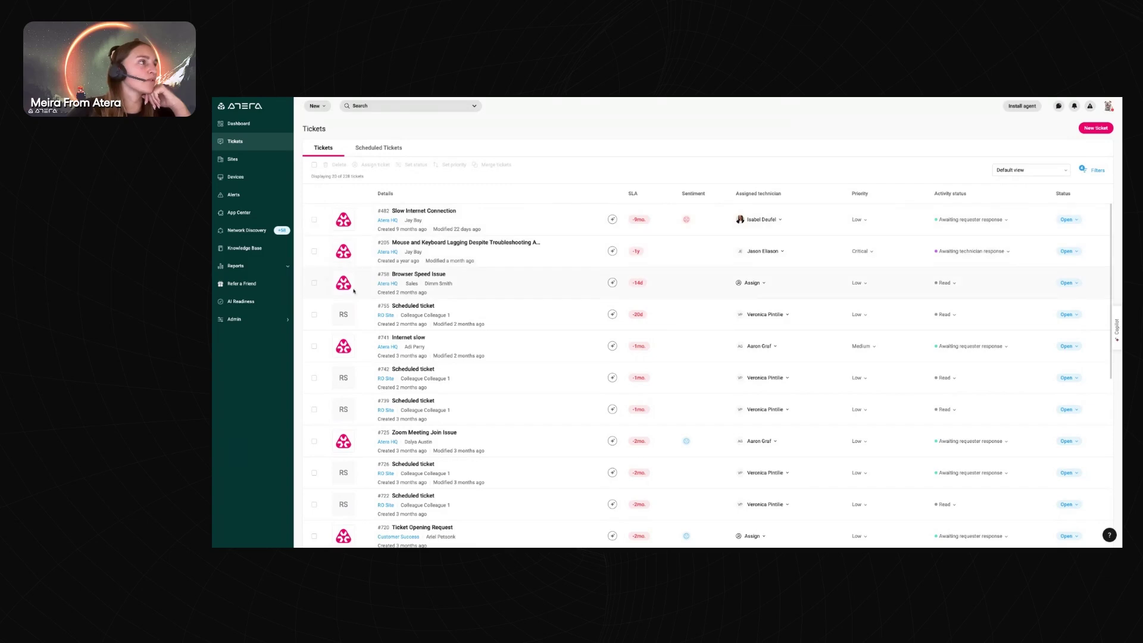
left_click(314, 165)
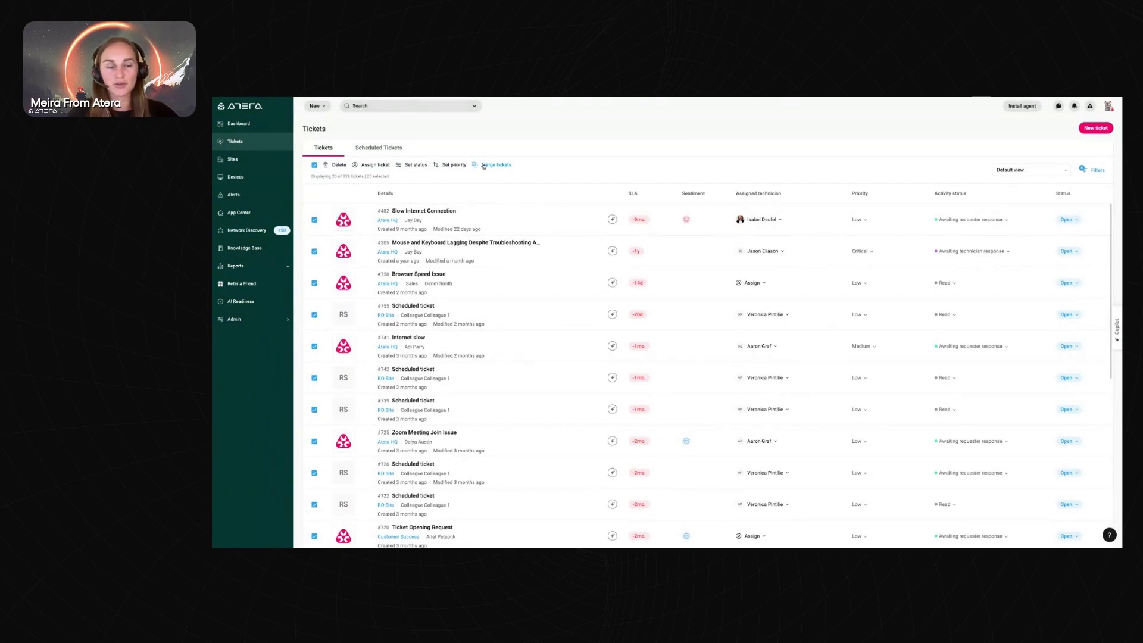
left_click(315, 165)
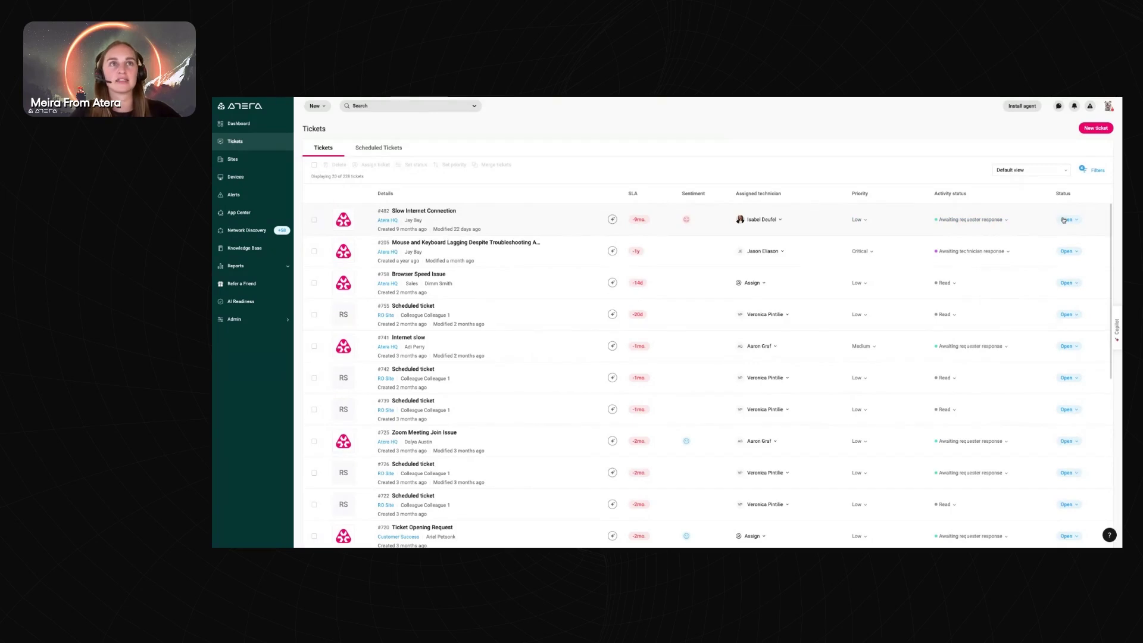
View the saved ticket views and the scheduled tickets, and return to the main ticket list in the default view
left_click(1029, 169)
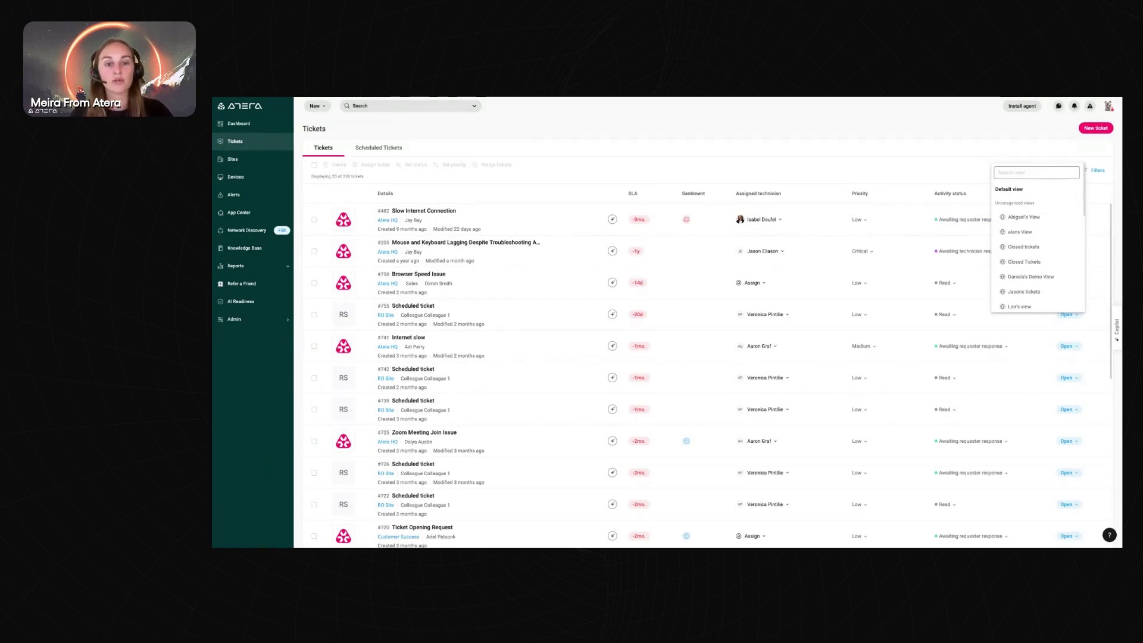
left_click(949, 139)
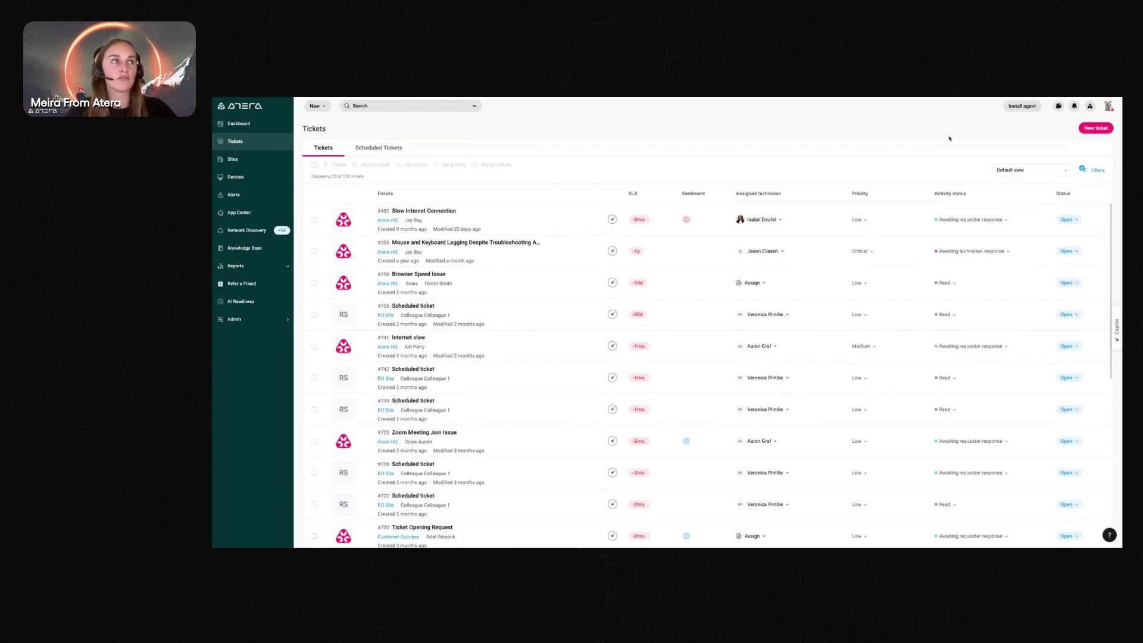
left_click(413, 150)
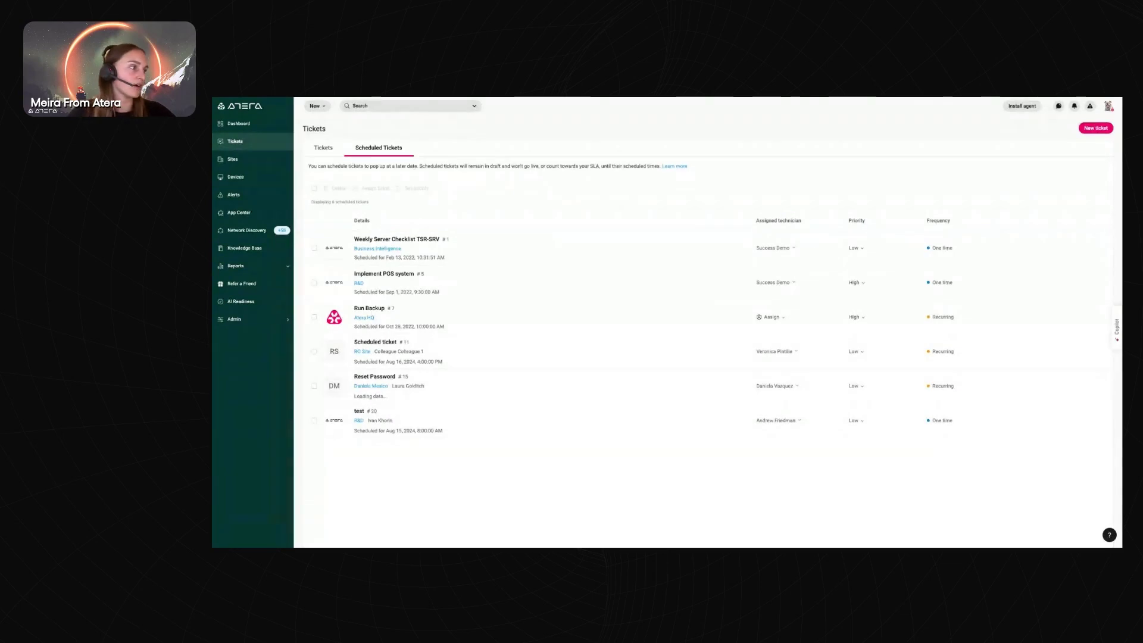
left_click(326, 151)
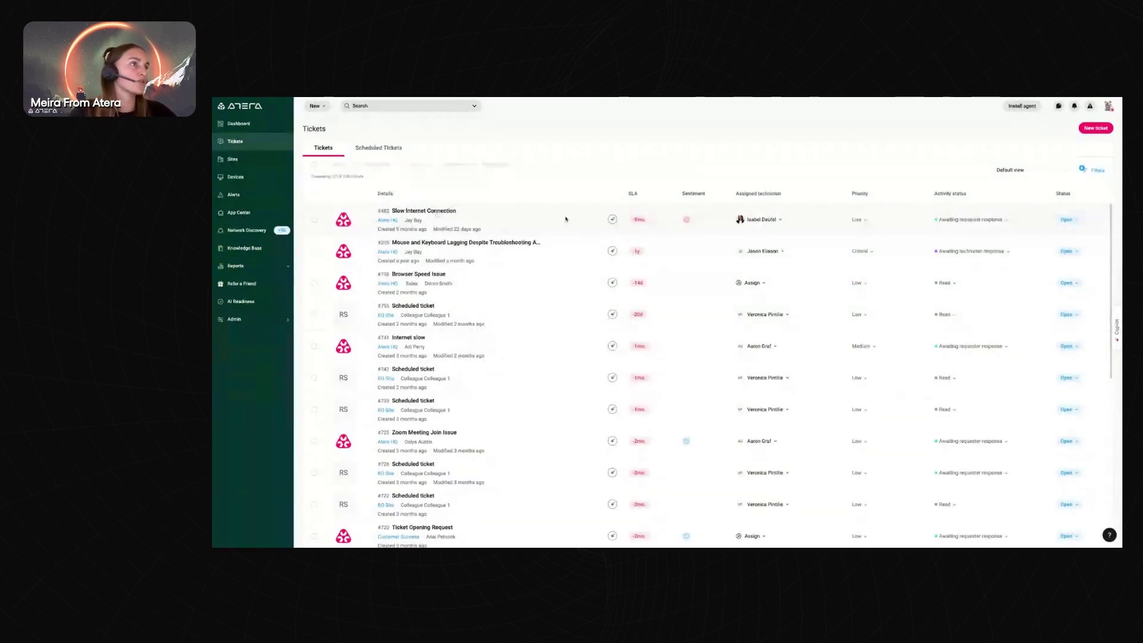
Run Copilot on the Slow Internet Connection ticket, review its summary with the Ping and SpeedTest diagnostics expanded, and close Copilot
left_click(612, 219)
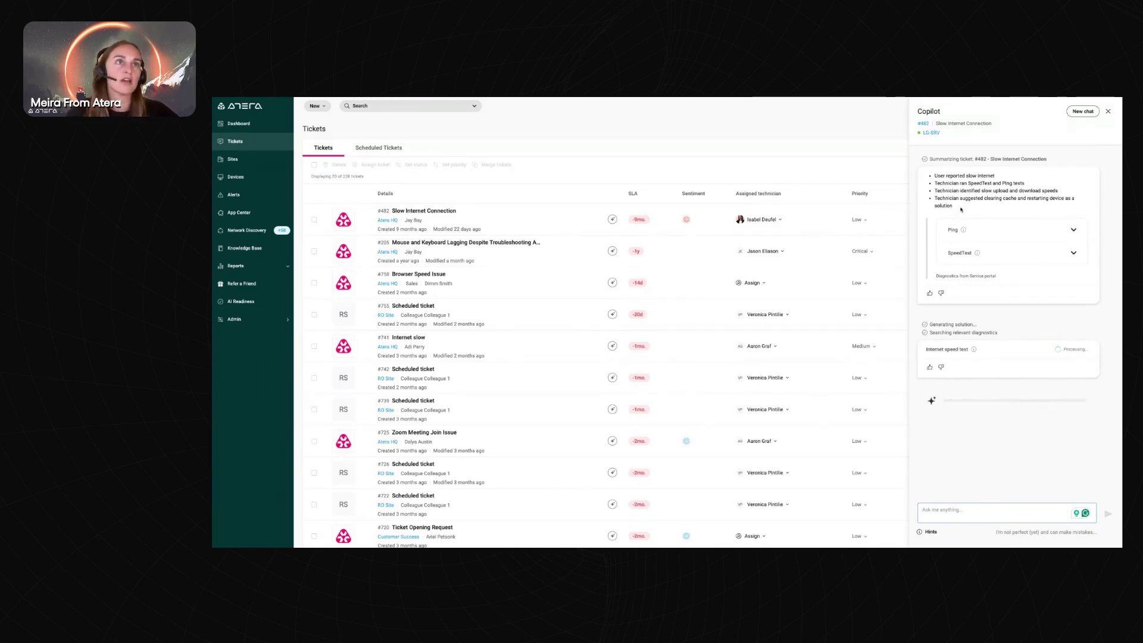
left_click_drag(933, 175, 960, 205)
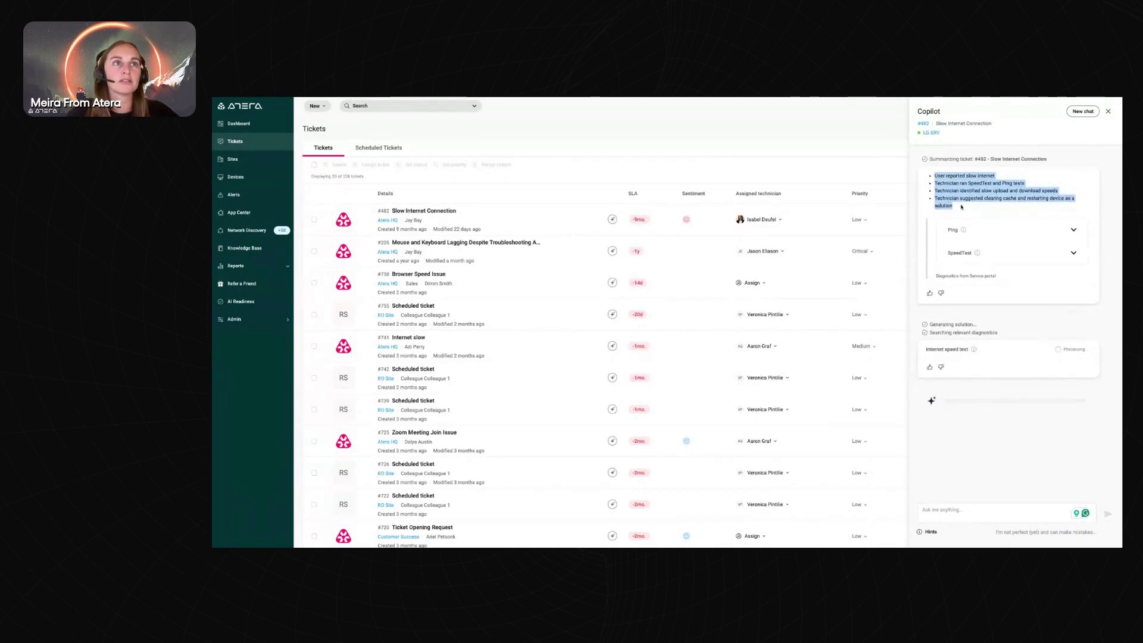
left_click(1073, 229)
left_click(1074, 277)
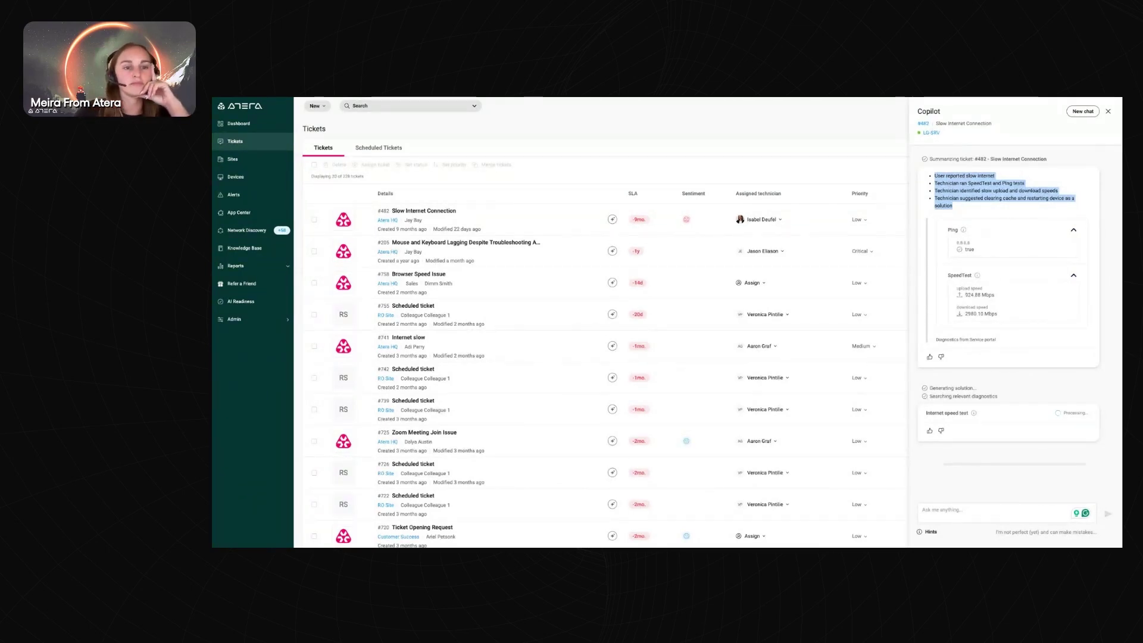
left_click(1005, 392)
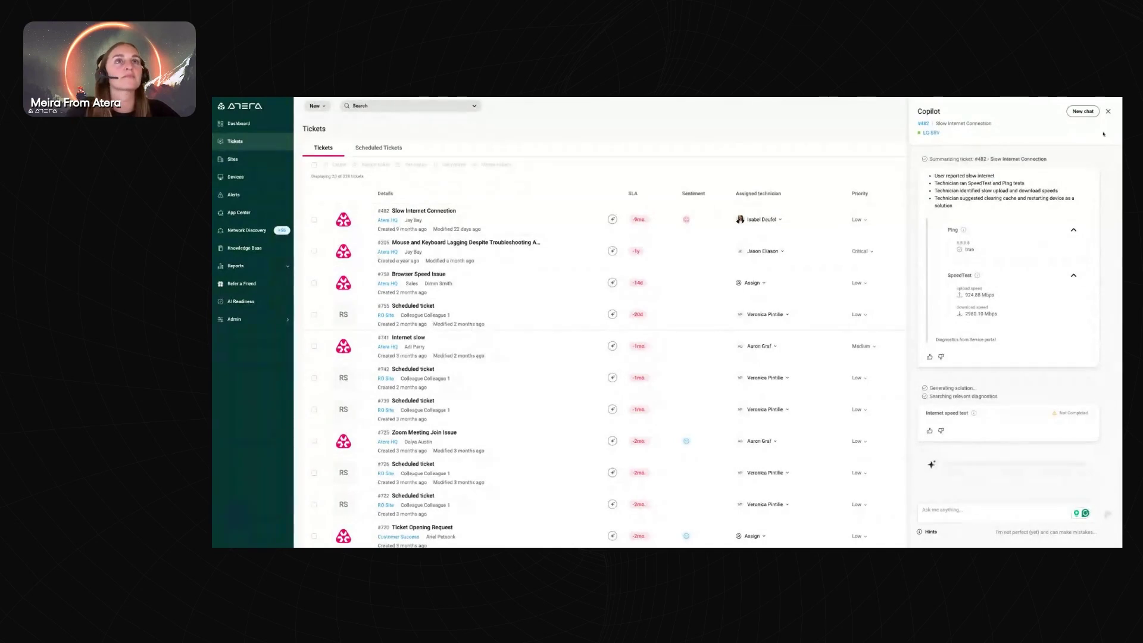
left_click(1107, 111)
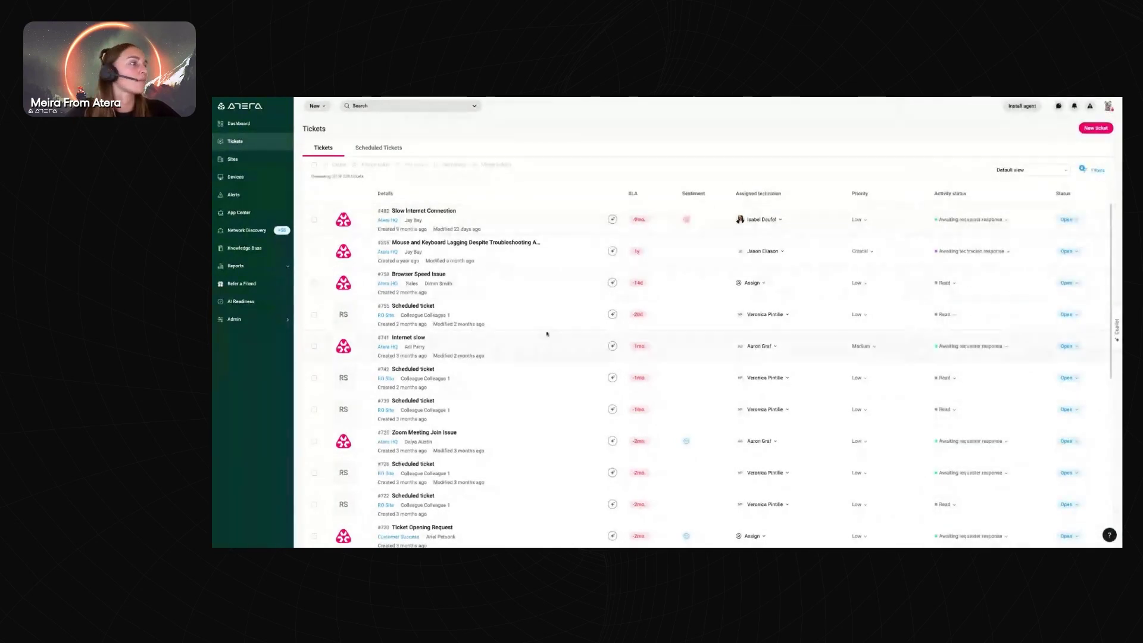
Open the Slow Internet Connection ticket, compare the internal note editor, and write the public reply "This has been solved"
left_click(428, 211)
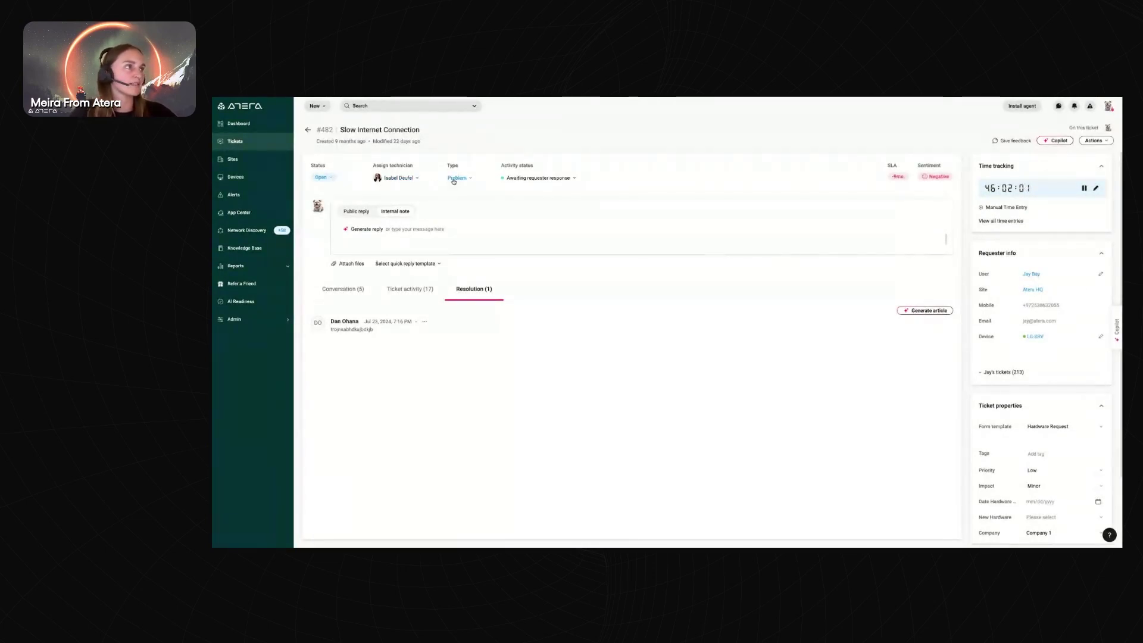
left_click(356, 212)
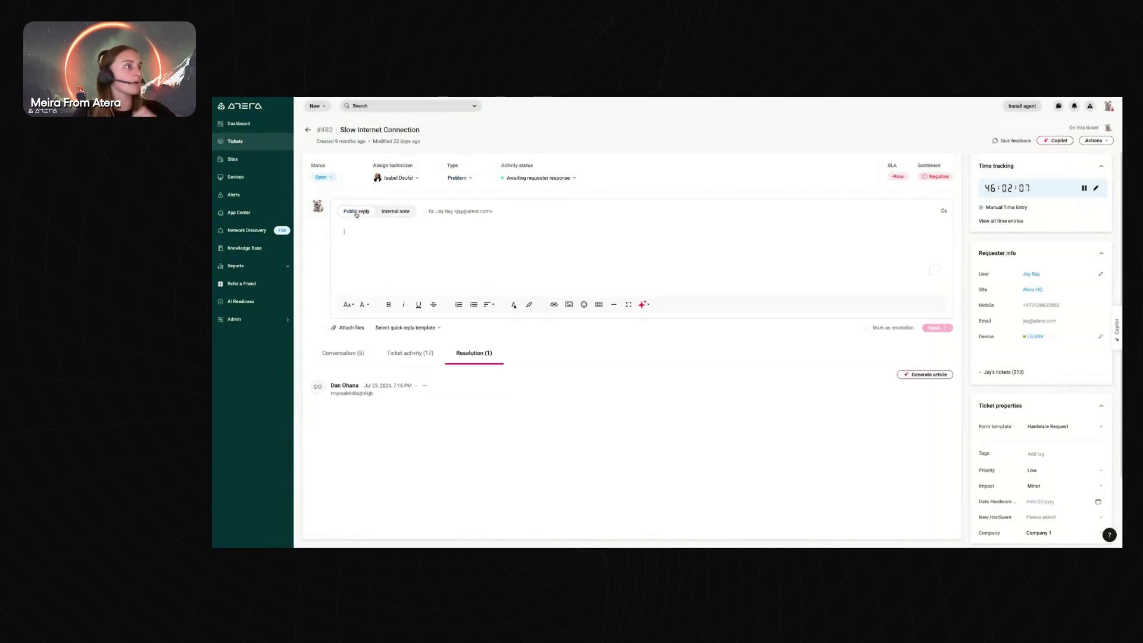
left_click(391, 213)
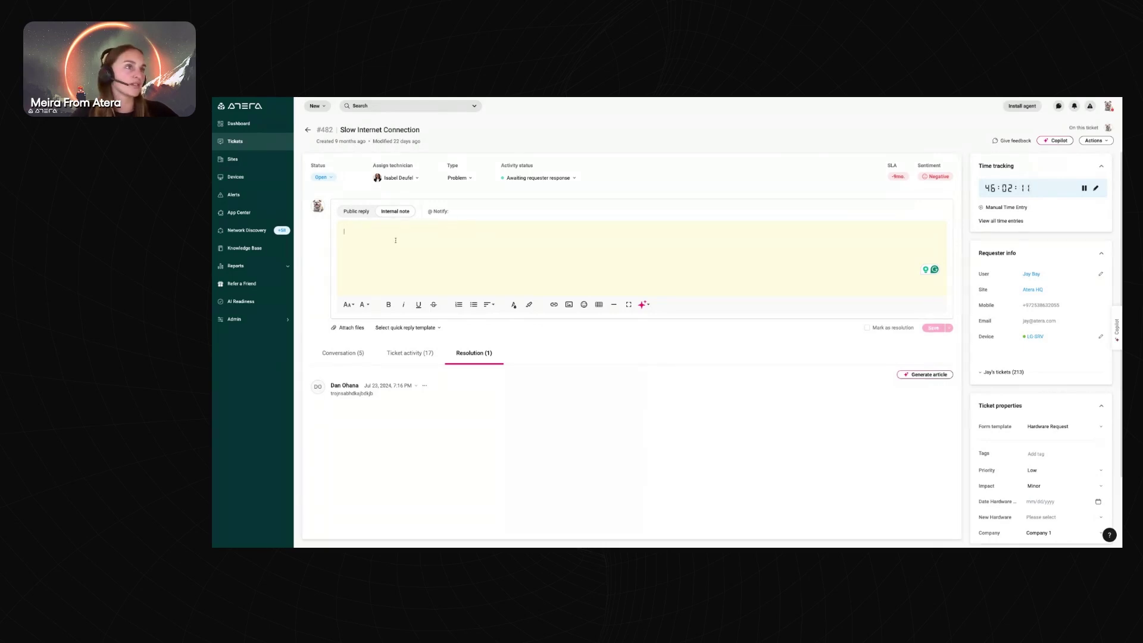
left_click(360, 213)
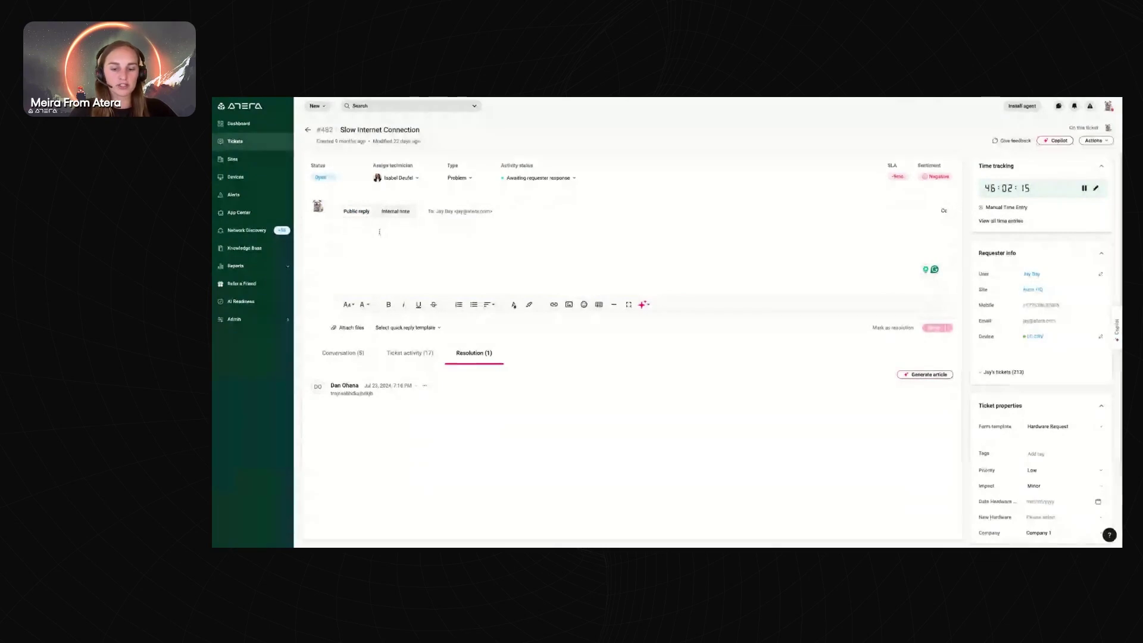
left_click(379, 232)
type("This has been solved")
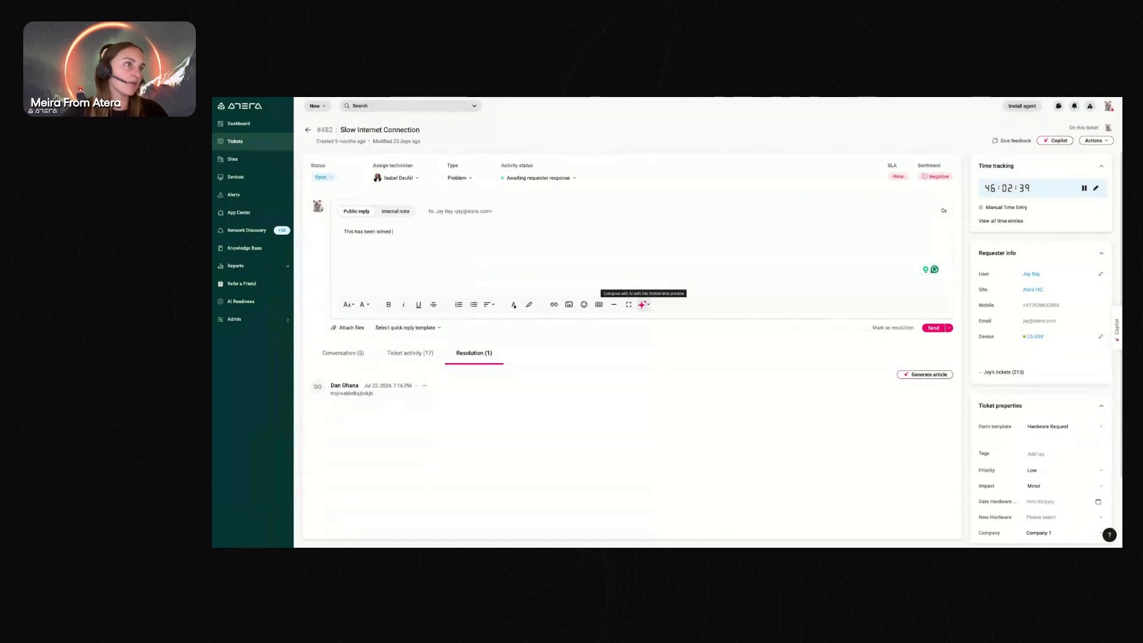
Use the AI writing options Generate reply, More casual and More formal on the public reply, and return to the ticket list without sending
left_click(642, 304)
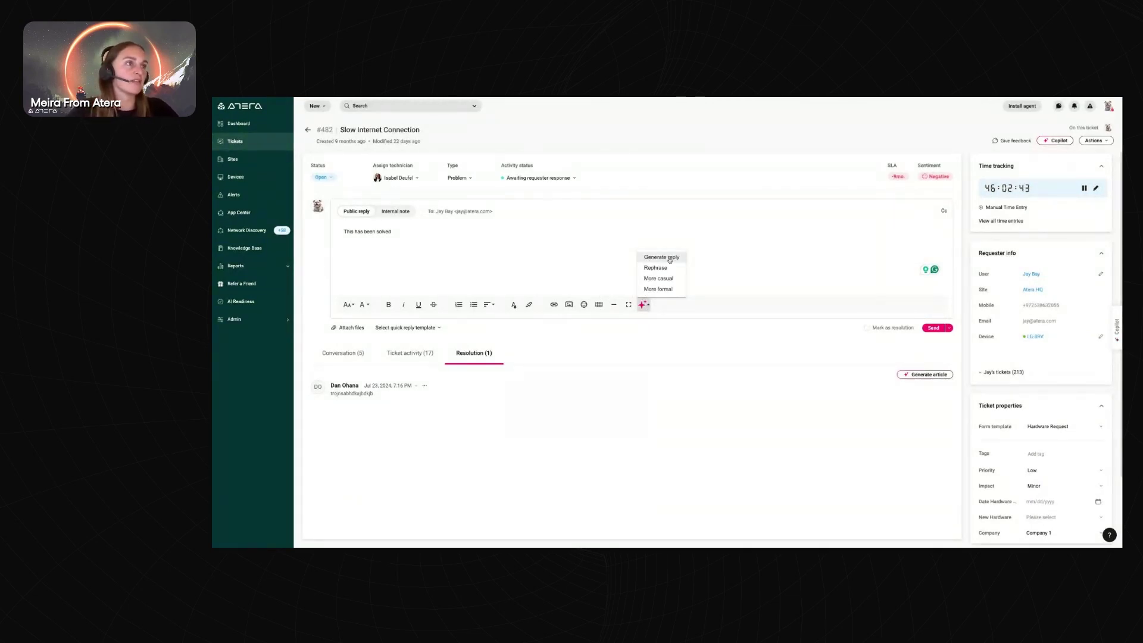
left_click(661, 257)
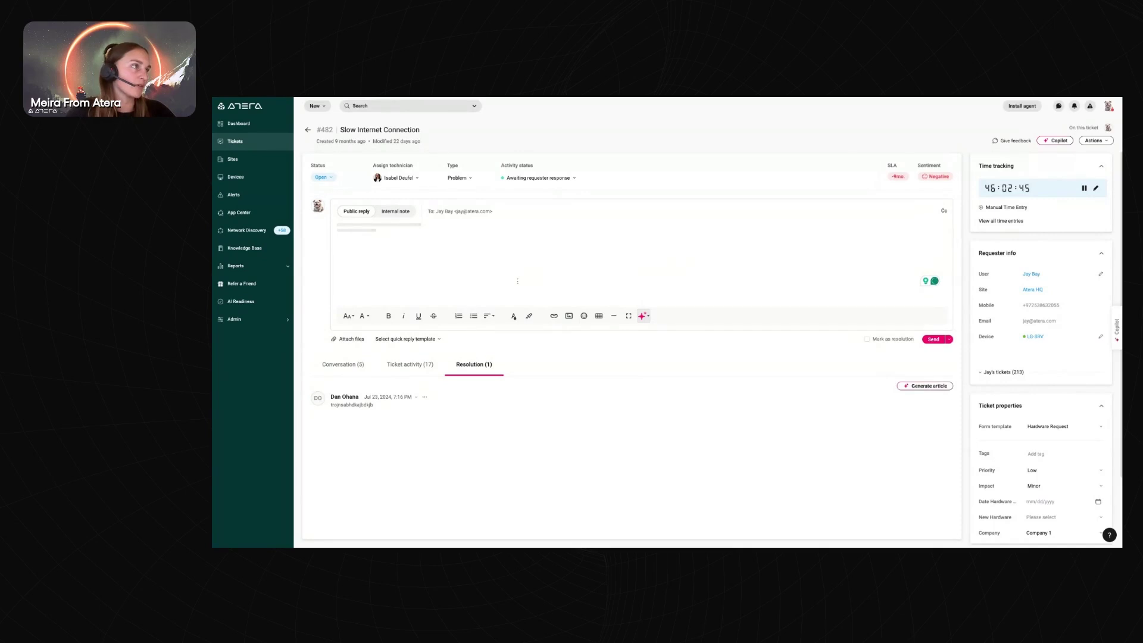
left_click(642, 304)
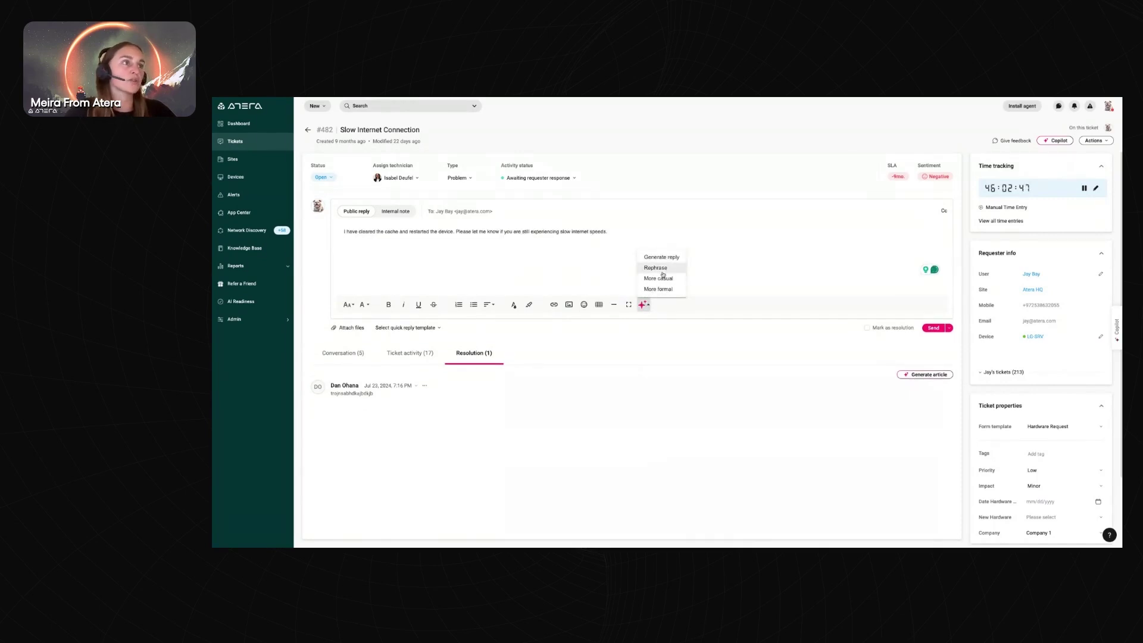
left_click(659, 278)
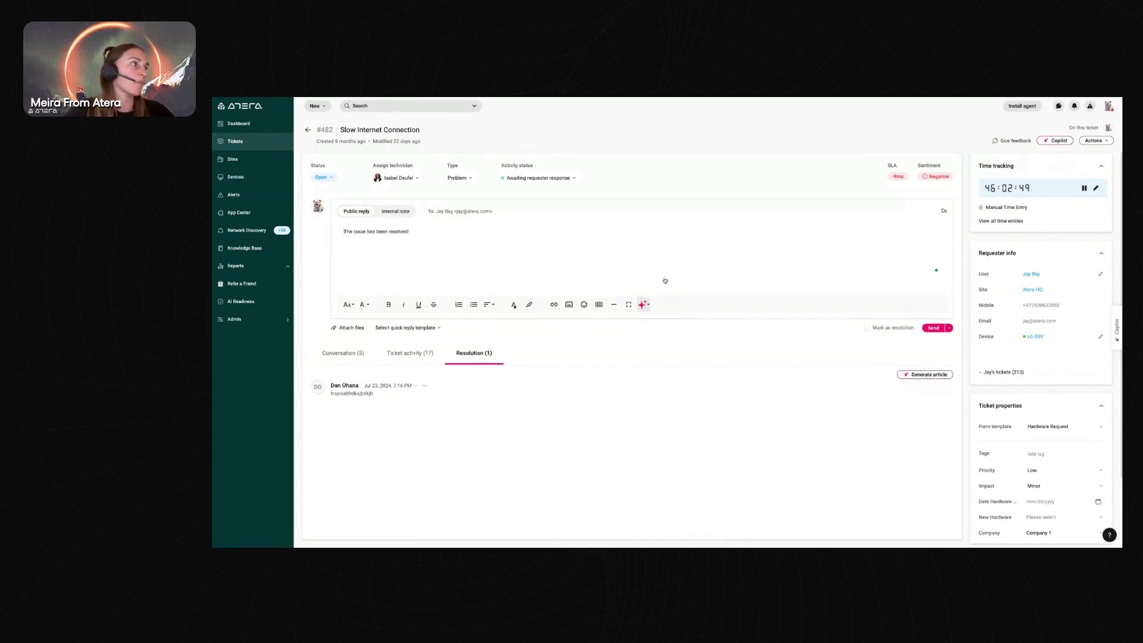
left_click(643, 305)
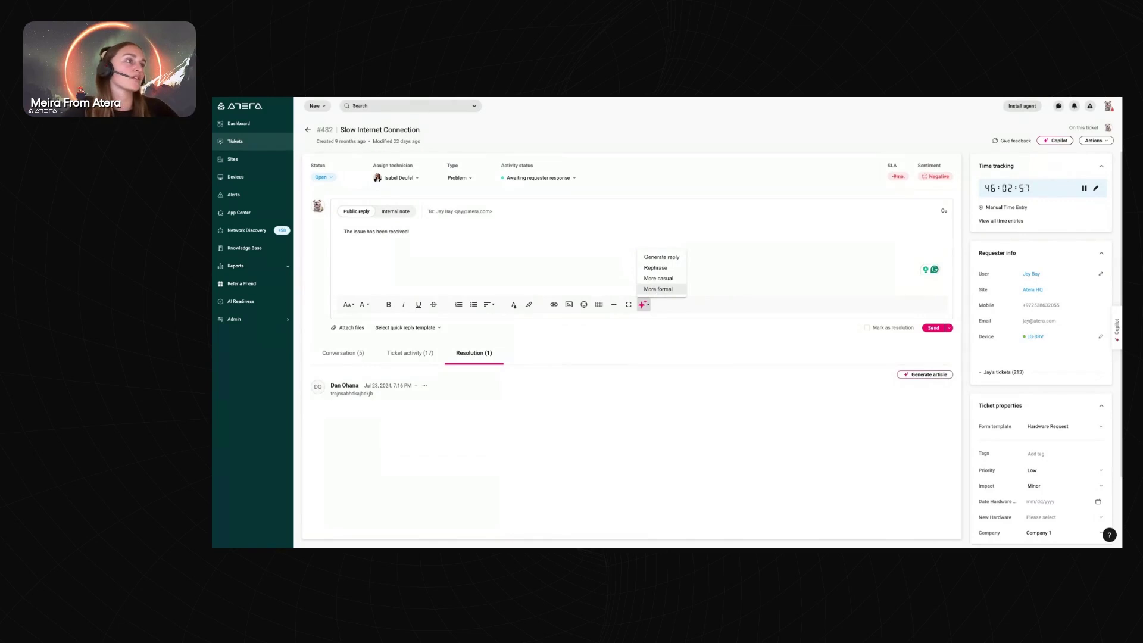
left_click(657, 288)
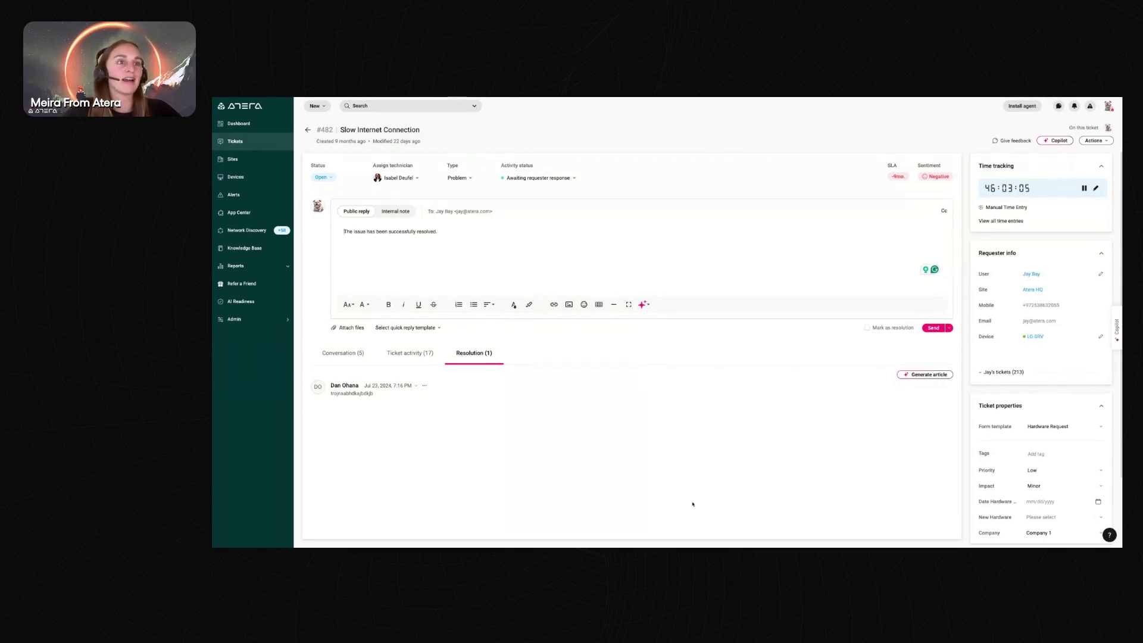
key("alt+Left")
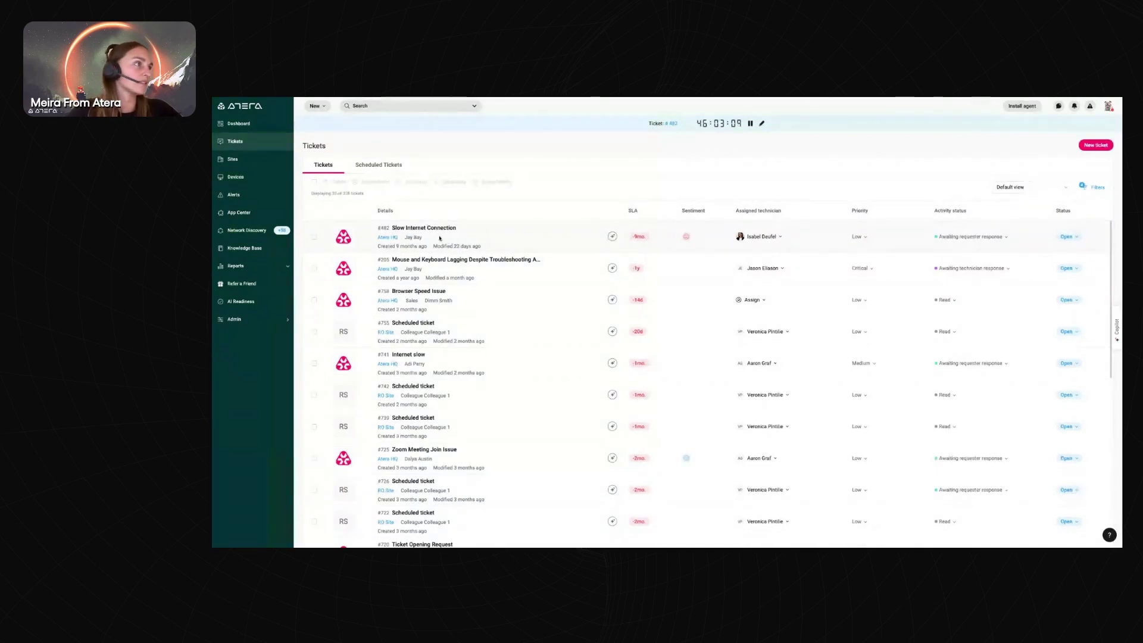
Switch the ticket list to the Resolved Tickets view and open the Google Access Issue ticket
mouse_move(437, 232)
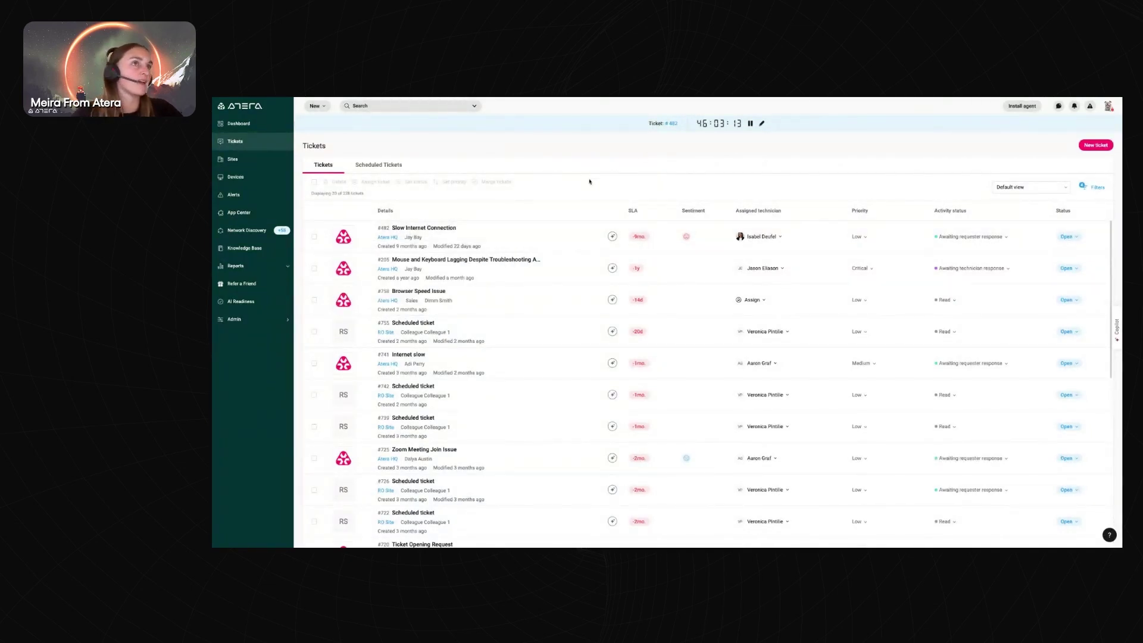
left_click(1017, 187)
scroll(1019, 304, "down", 2)
scroll(1019, 305, "up", 3)
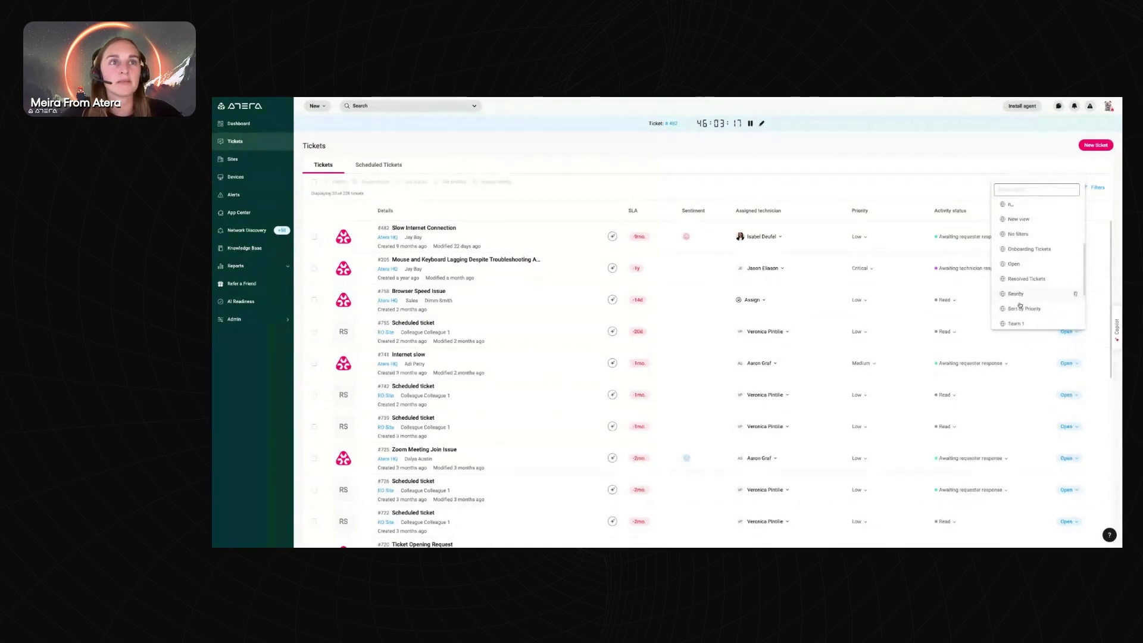
left_click(1035, 254)
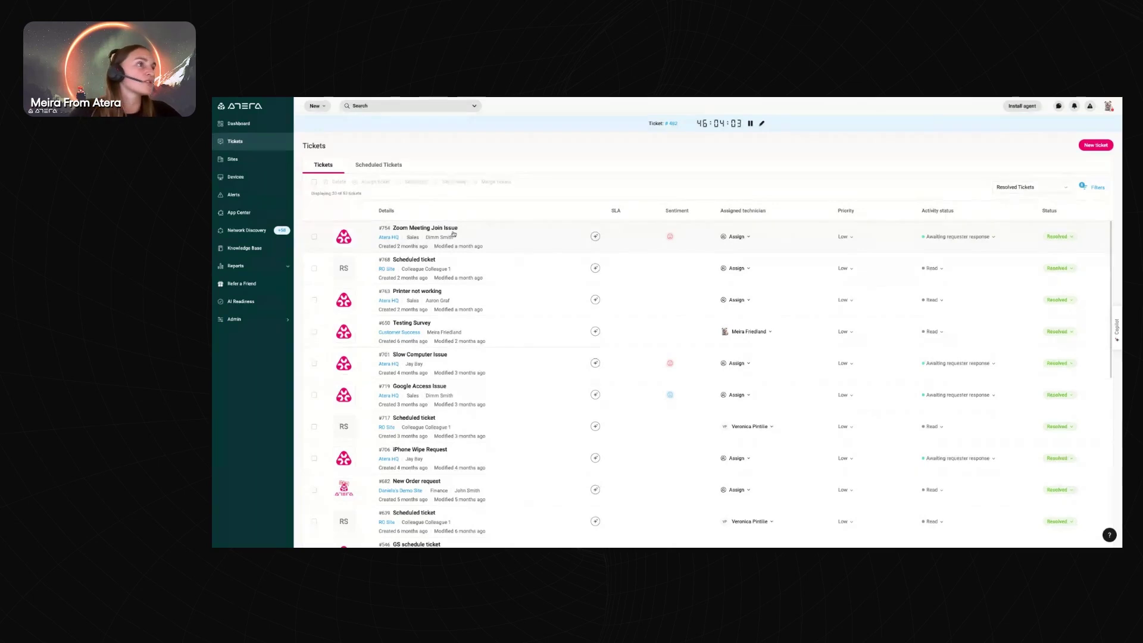
mouse_move(450, 231)
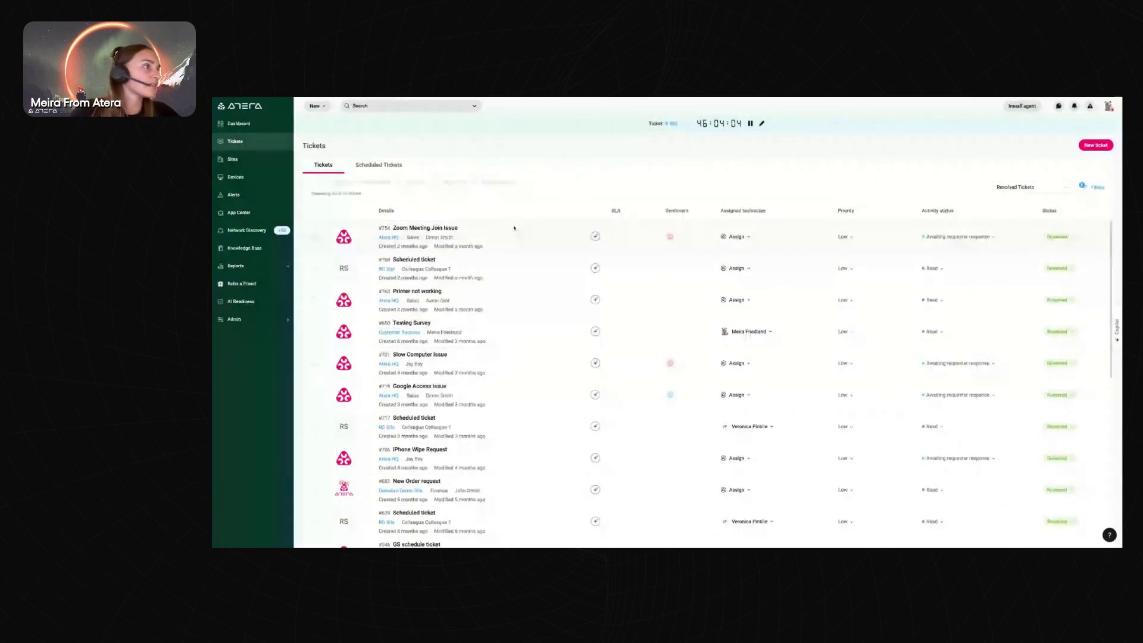
mouse_move(433, 297)
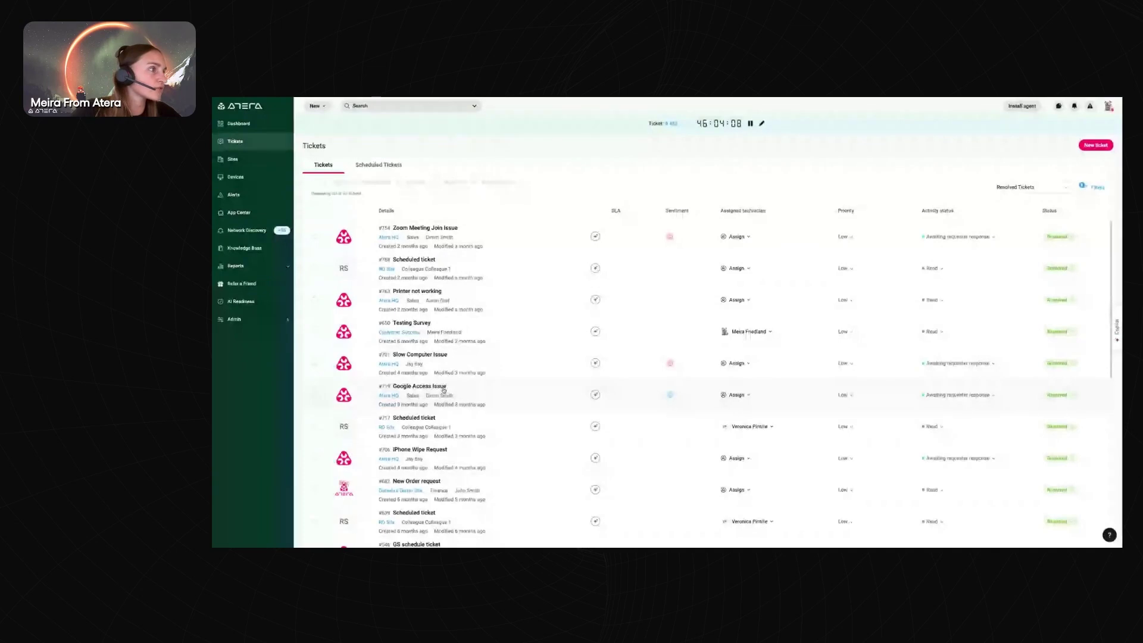
left_click(444, 391)
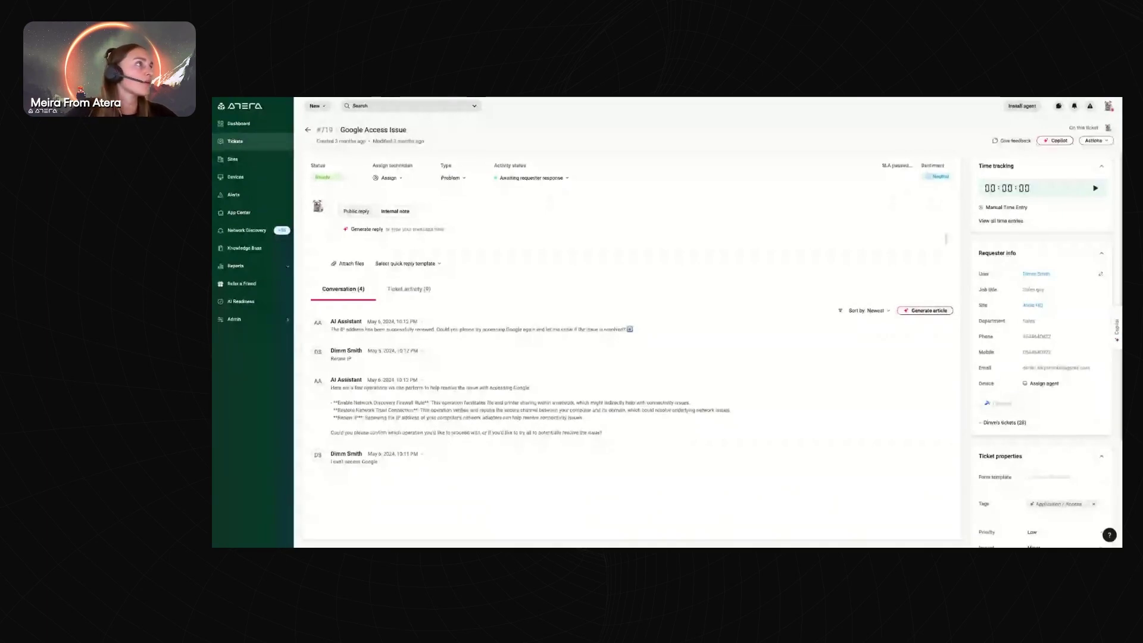
Generate a knowledge base article from the Google Access Issue ticket, and view the section and category forms without creating anything
left_click(234, 319)
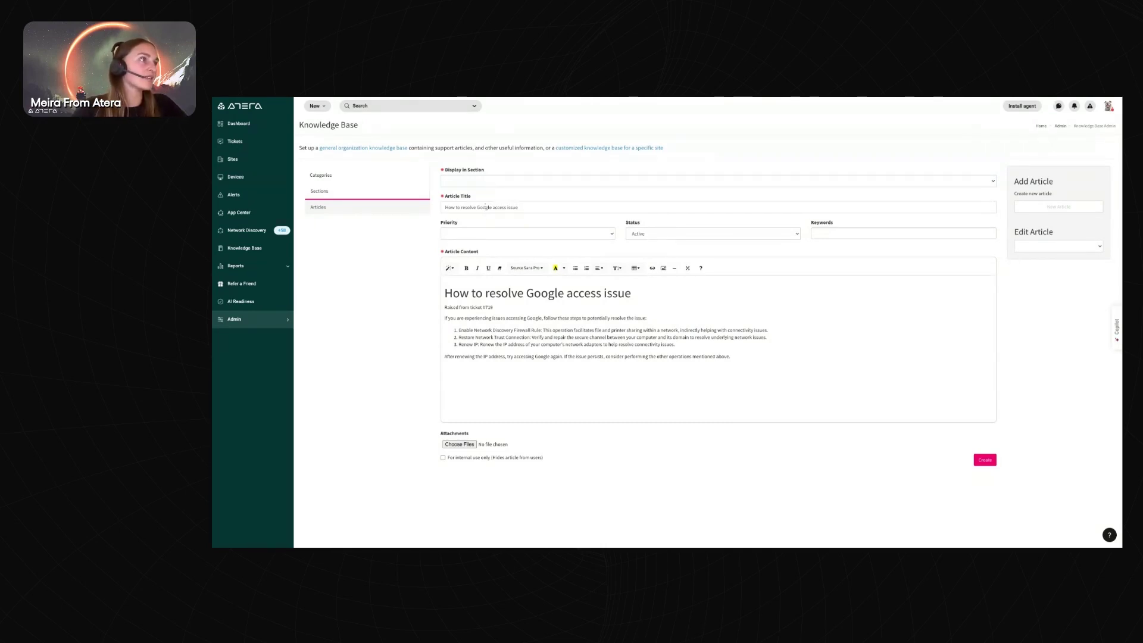
left_click(465, 236)
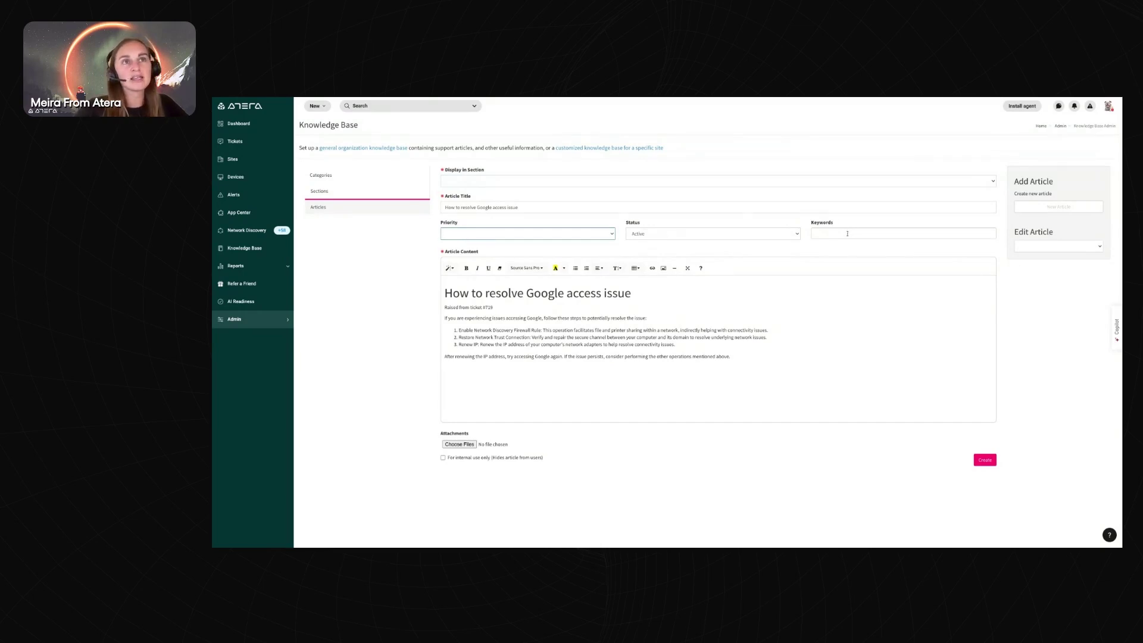
left_click(348, 192)
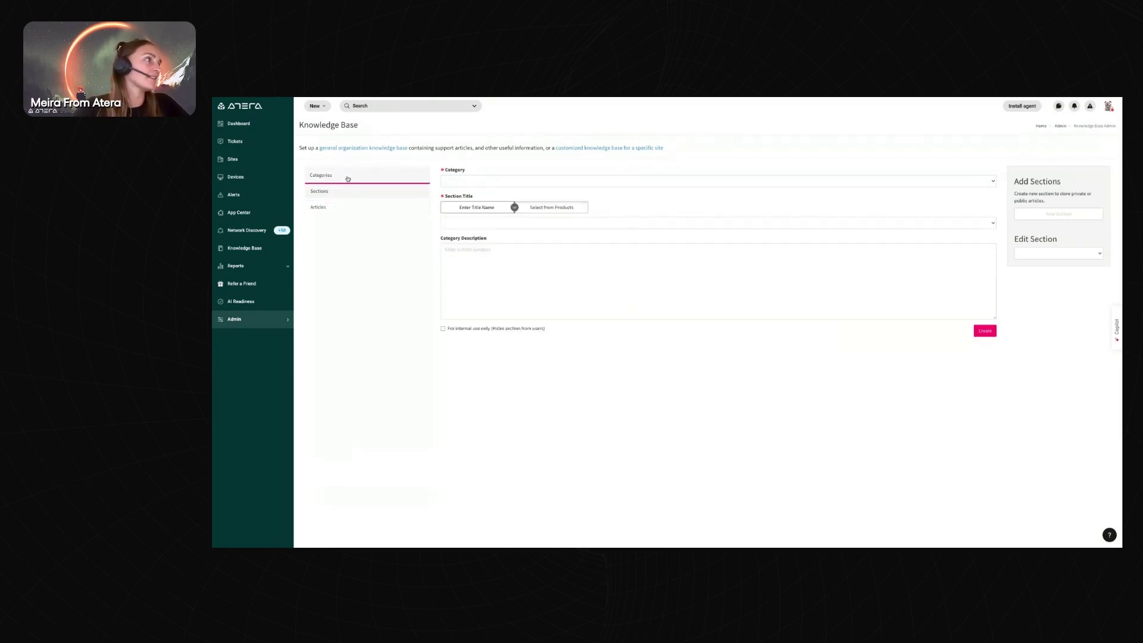
left_click(348, 176)
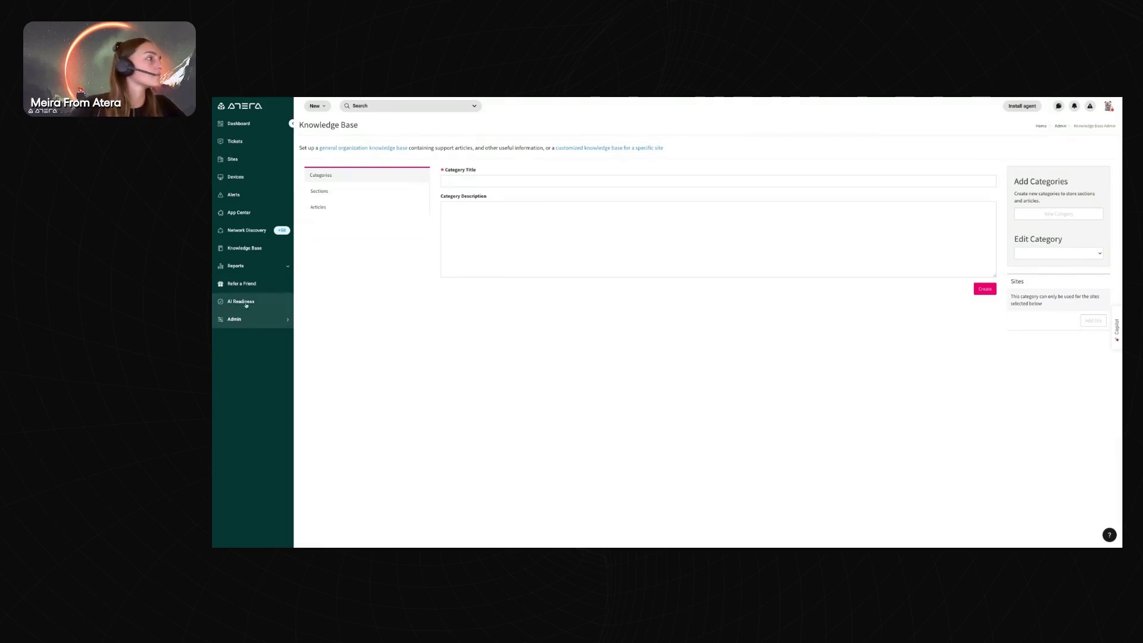
Find the Knowledge base settings in the admin area by searching for "kn", and view their section and article forms
left_click(235, 319)
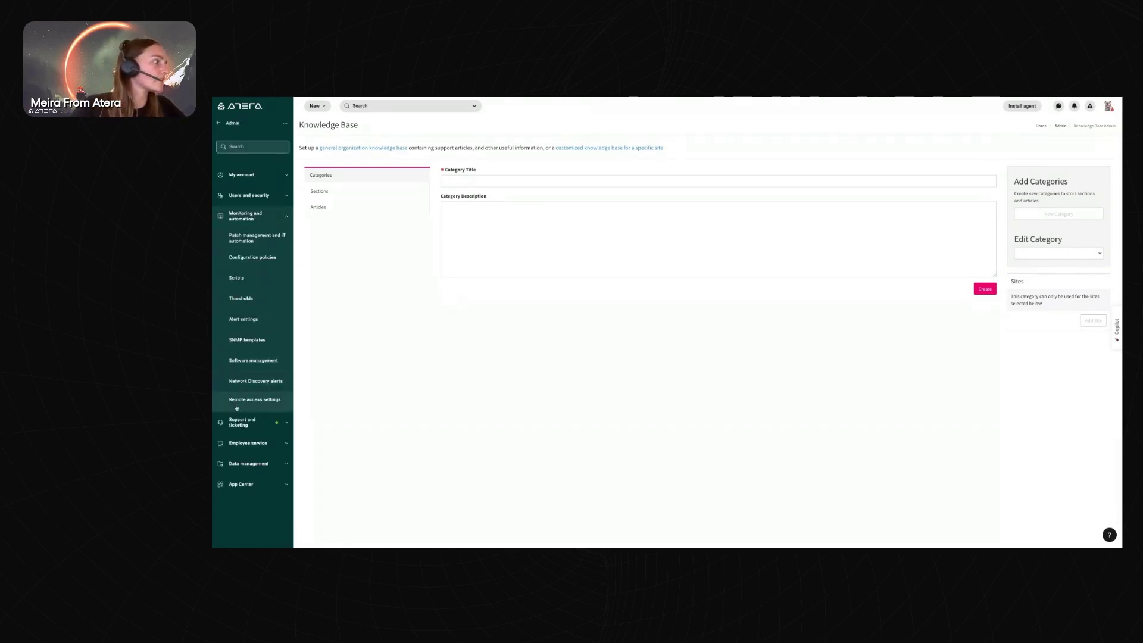
left_click(250, 149)
type("kb")
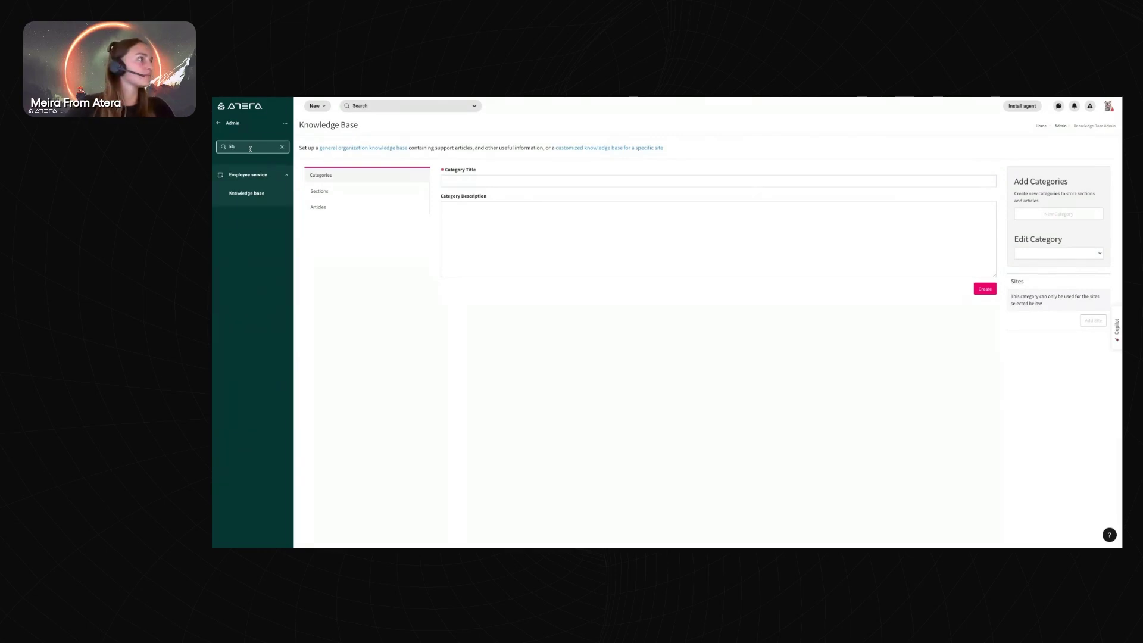
key("BackSpace")
type("n")
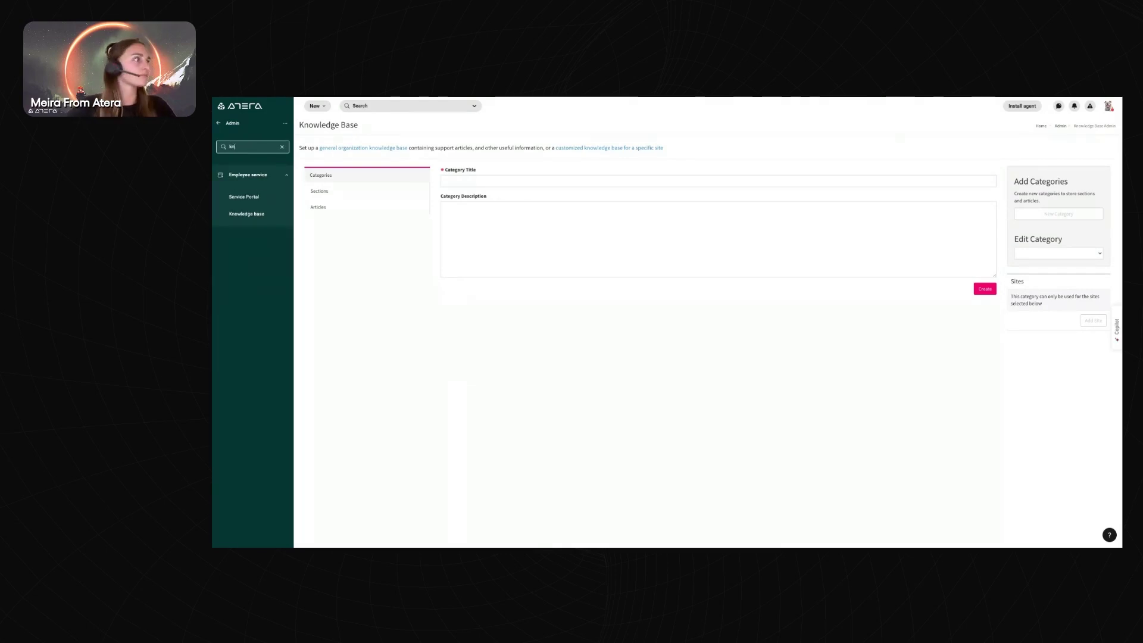
left_click(247, 214)
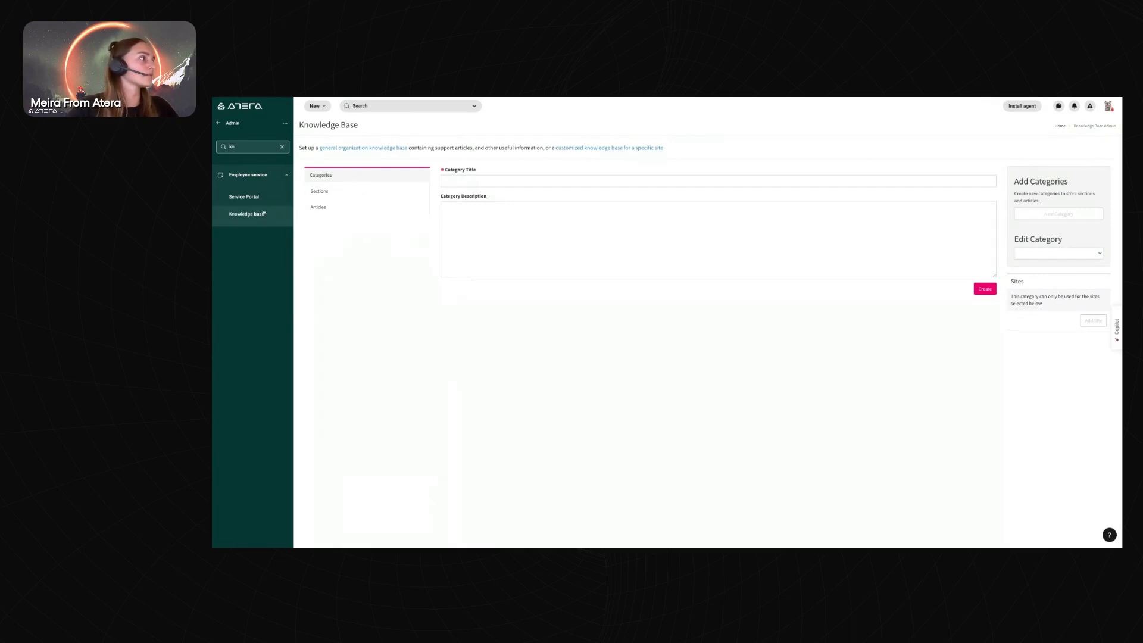
left_click(336, 191)
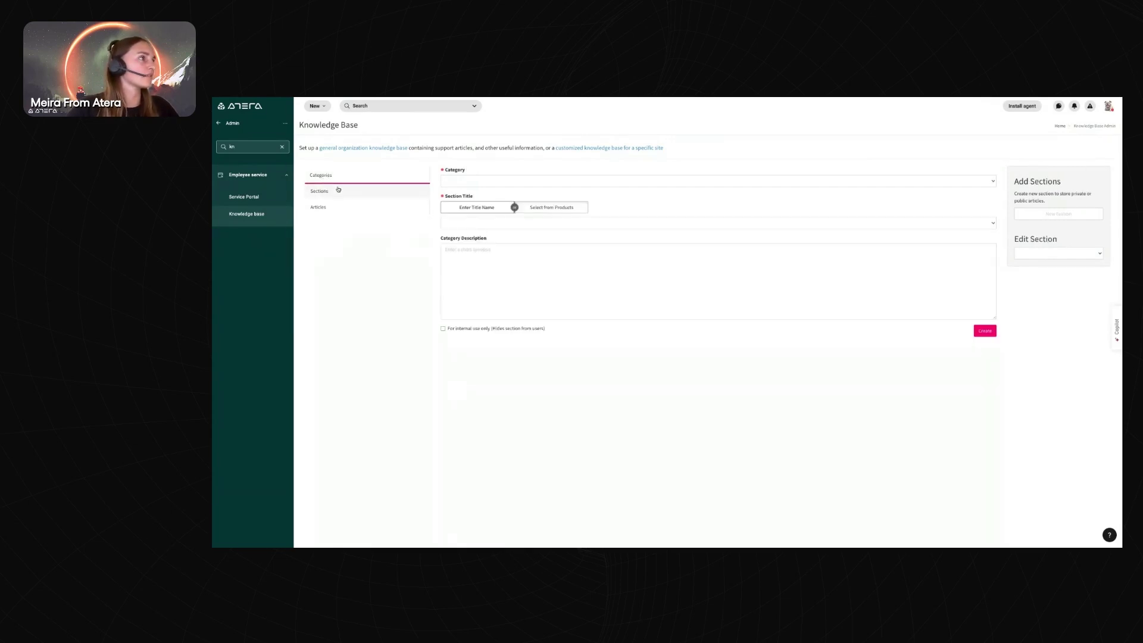
left_click(335, 207)
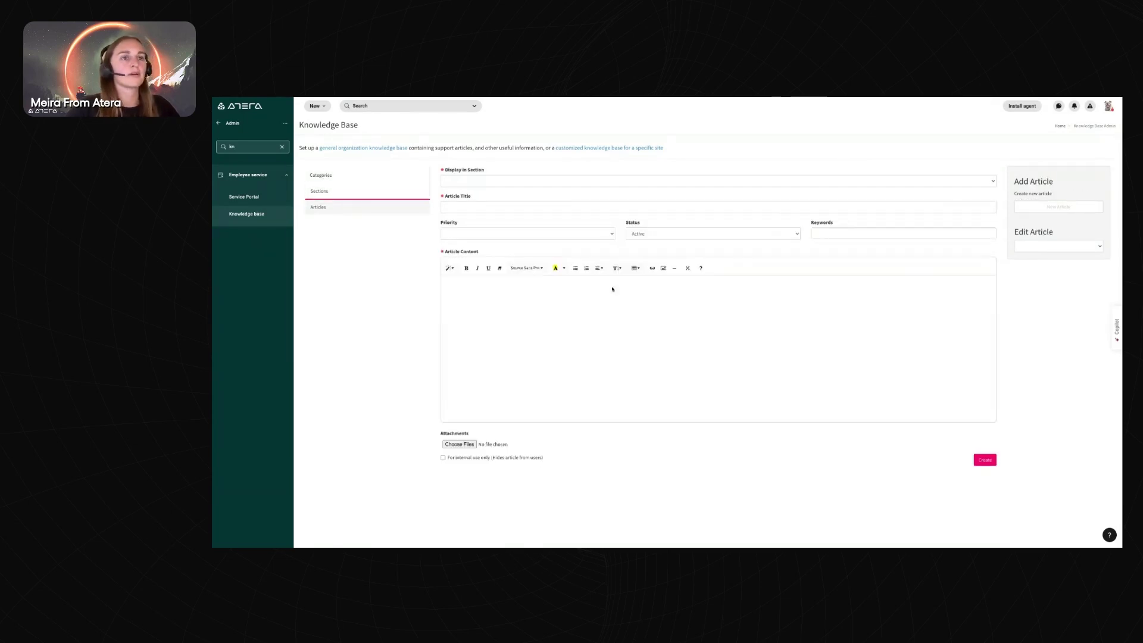
Leave the admin area for the Knowledge Base Center, view the private webinars article under Office 365, and return to the article overview
left_click(250, 196)
left_click(258, 219)
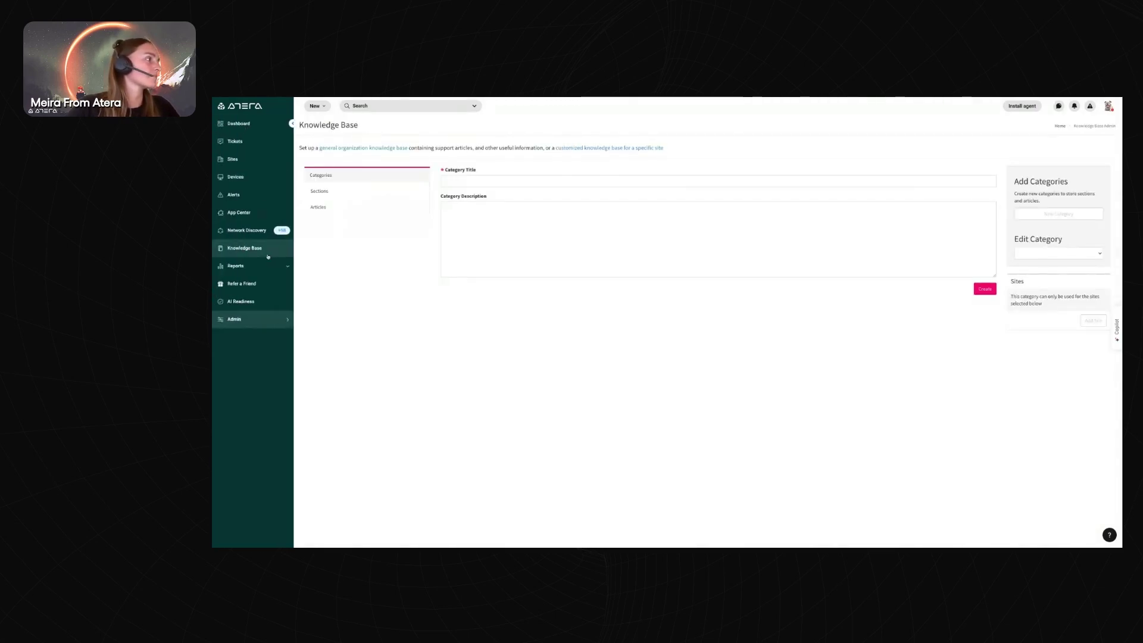
left_click(268, 250)
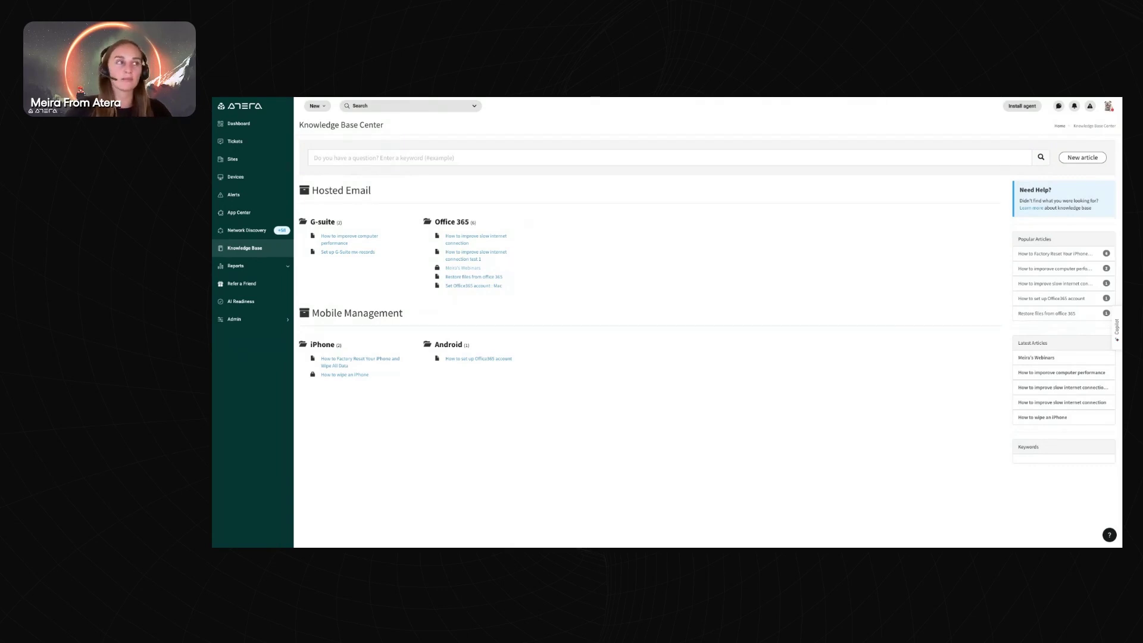
left_click(462, 268)
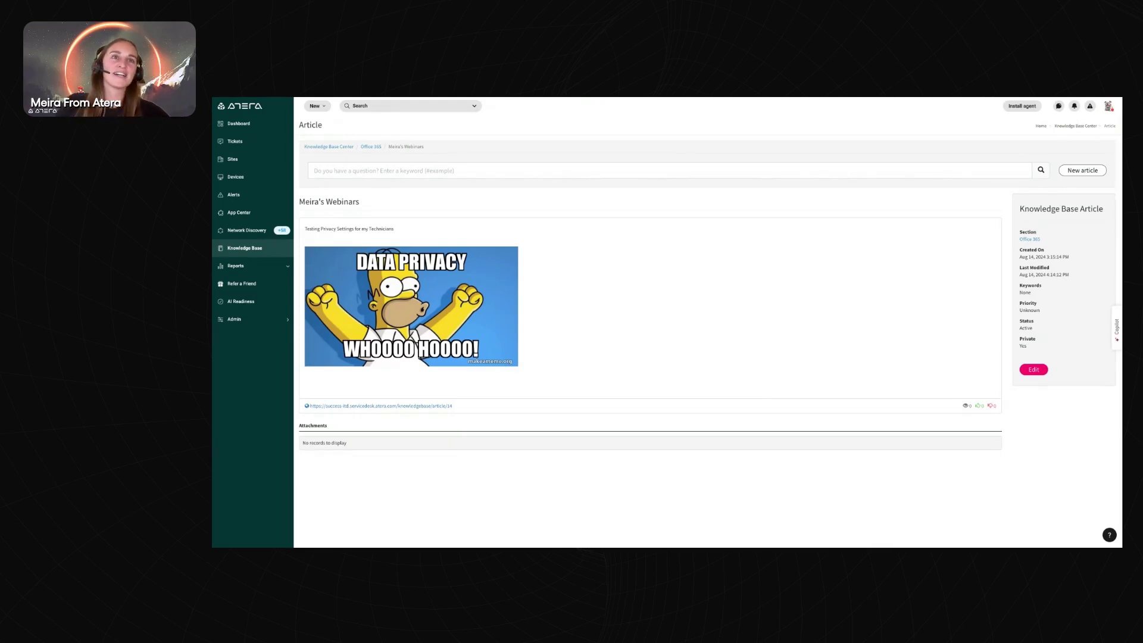
left_click(253, 249)
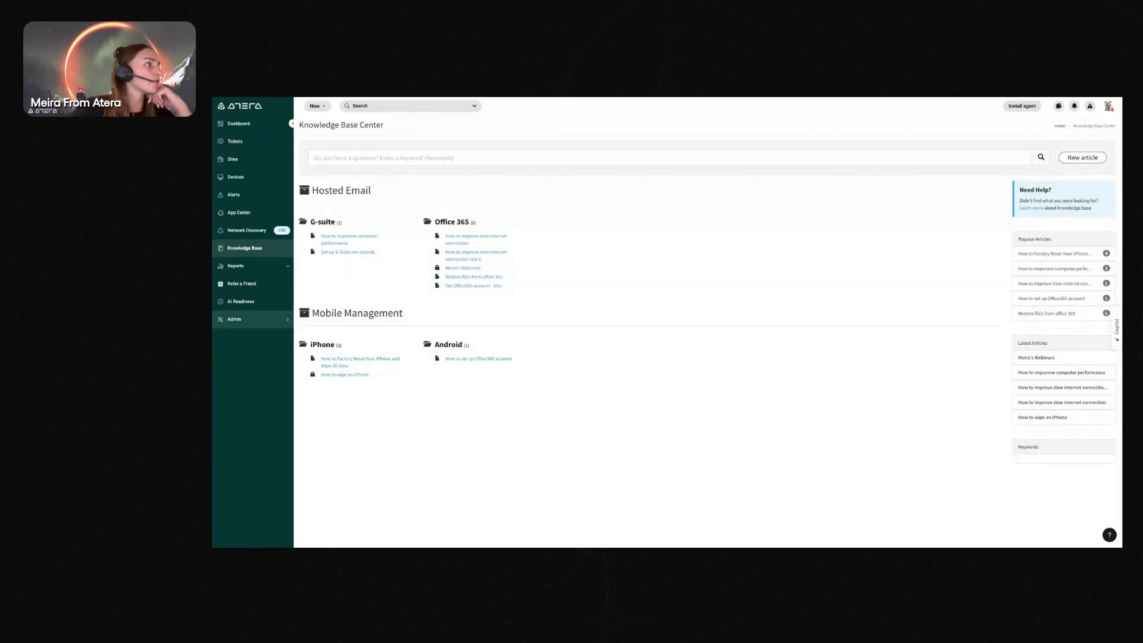
Search the admin settings for "portal" and open the White label logo and color settings
left_click(250, 320)
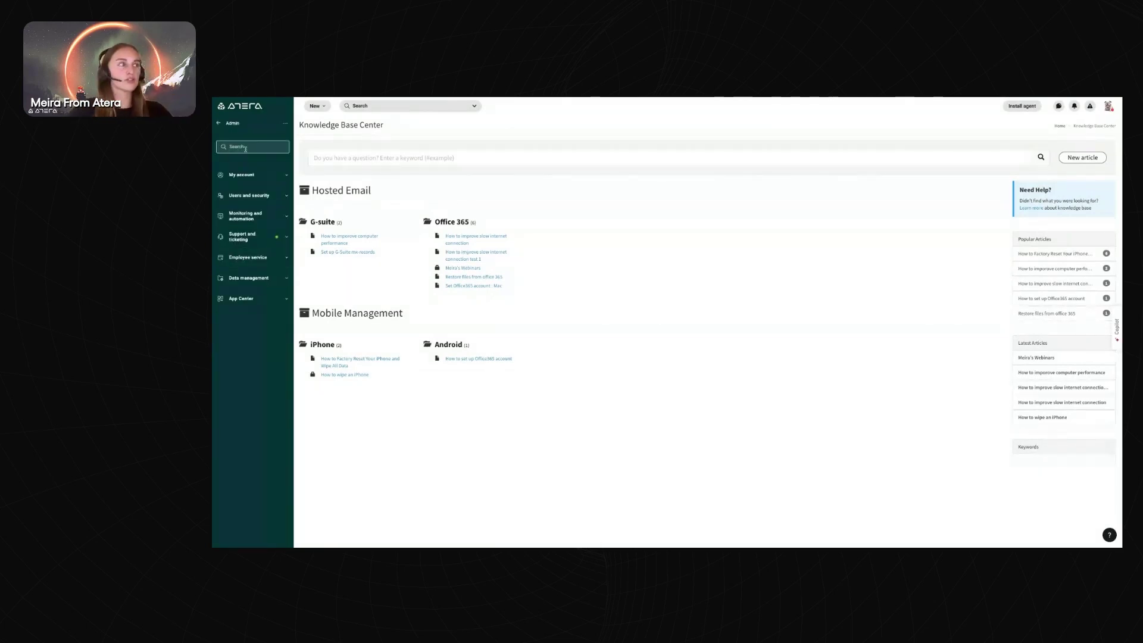
type("portal")
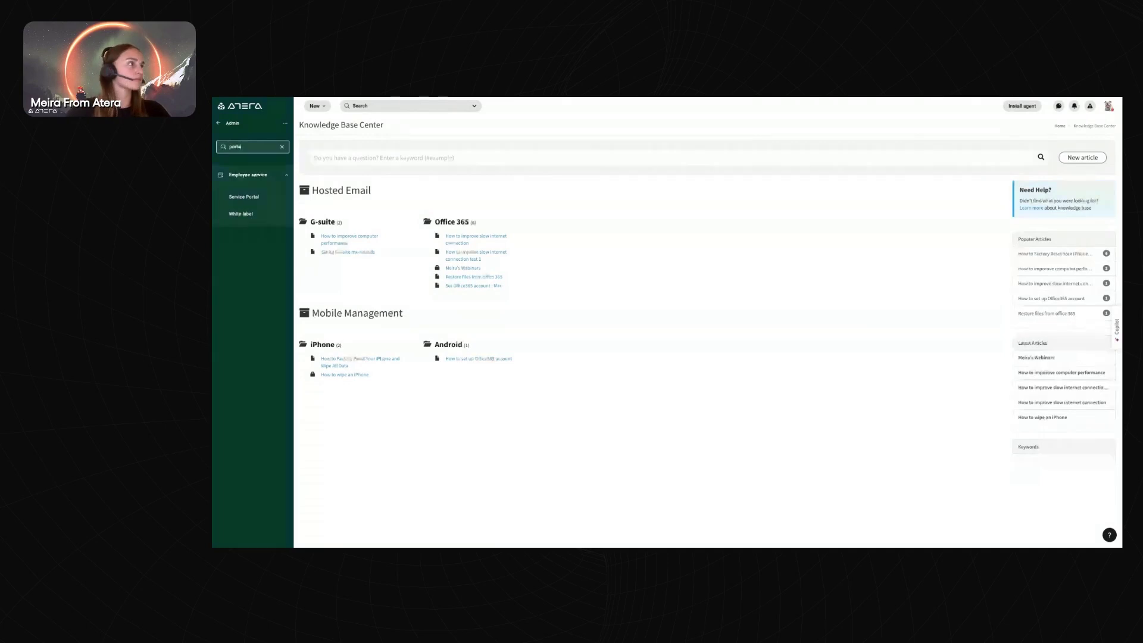
left_click(251, 217)
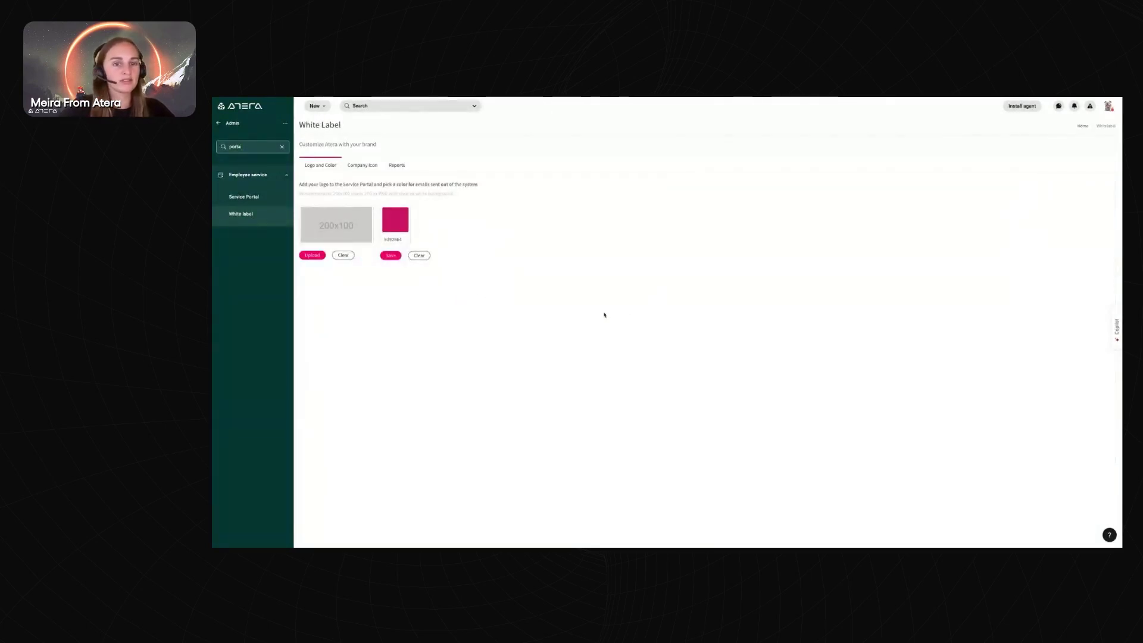
View the White label settings for the company icon and reports, and return to the logo and color settings
left_click(367, 169)
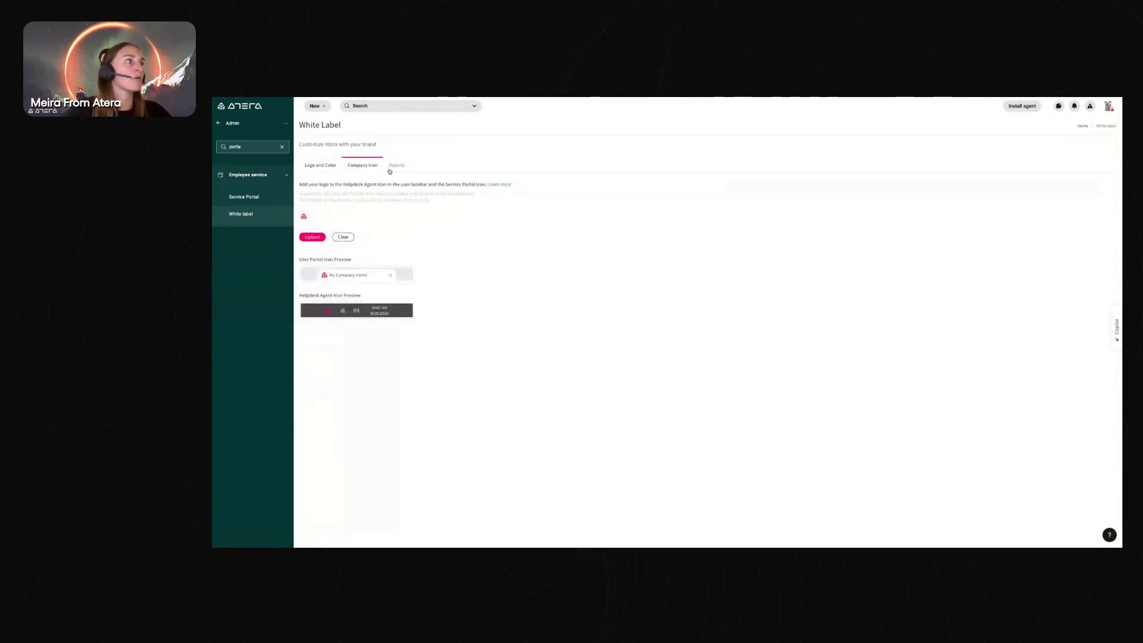
left_click(394, 166)
left_click(322, 164)
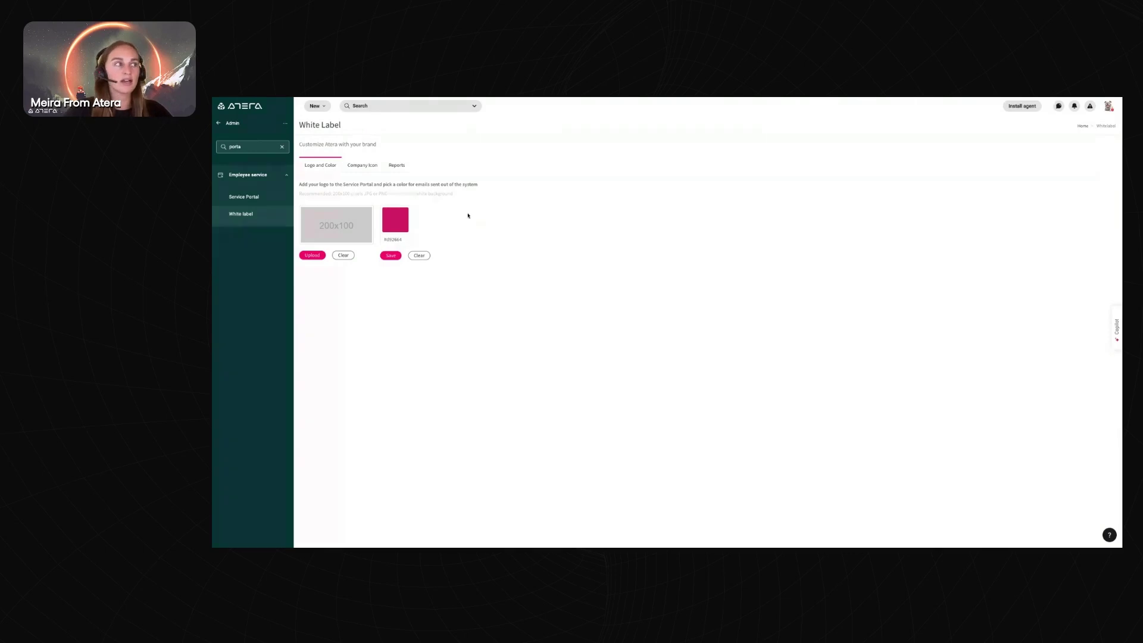
Copy the portal URL from the Service Portal domain settings and switch to the Atera service portal
left_click(273, 196)
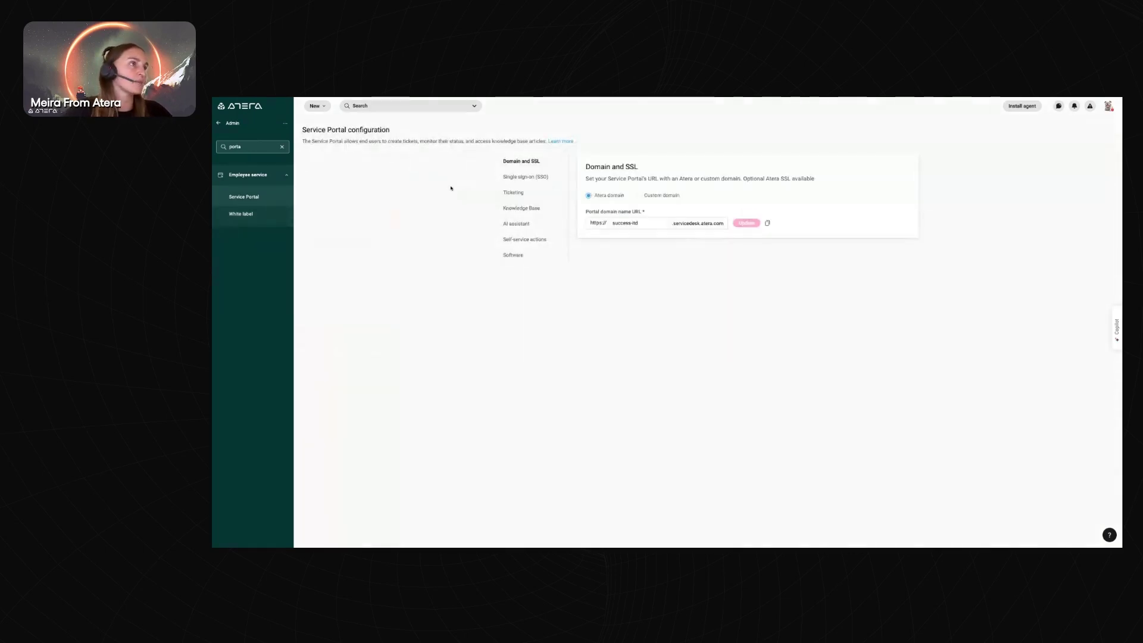
left_click(767, 223)
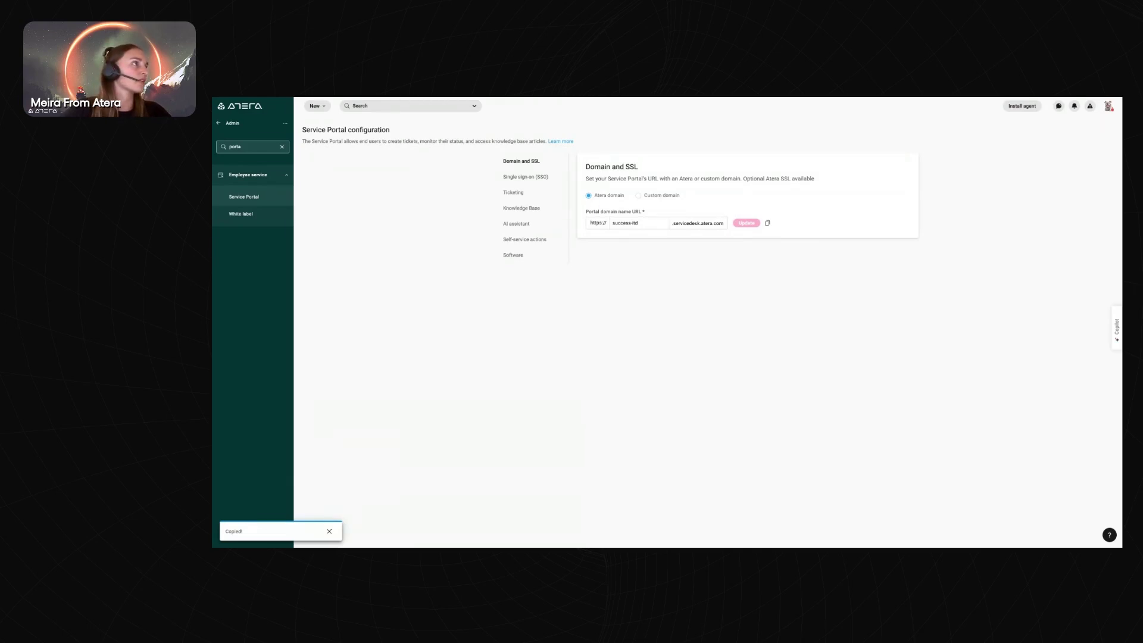
key("ctrl+Tab")
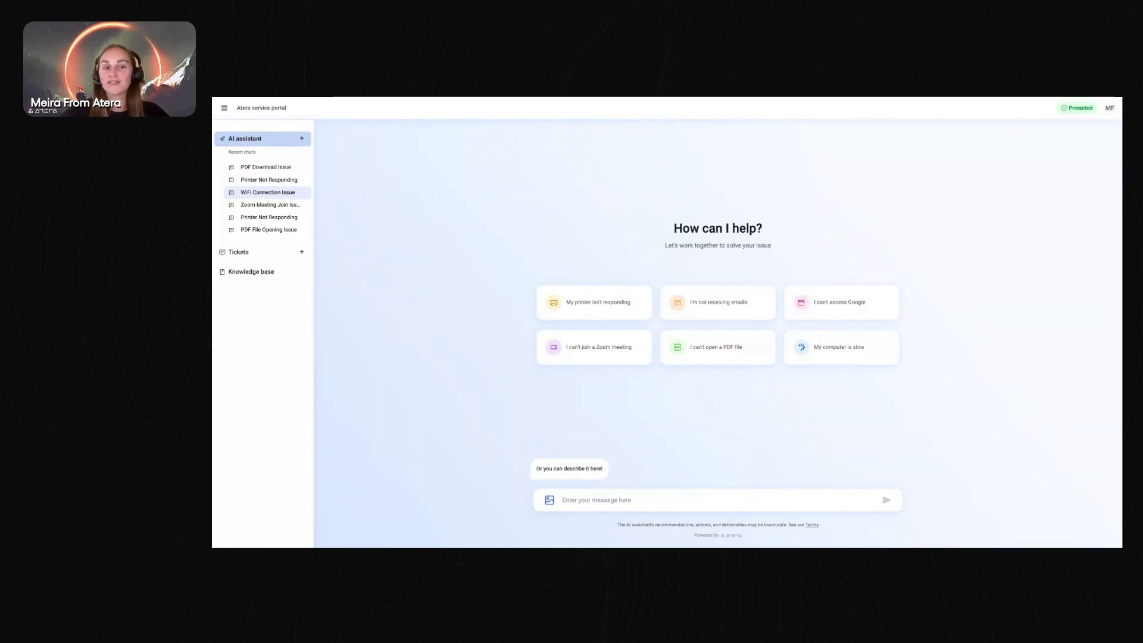
View the ticket list and knowledge base in the service portal, including the article on setting up an Office365 account
left_click(257, 254)
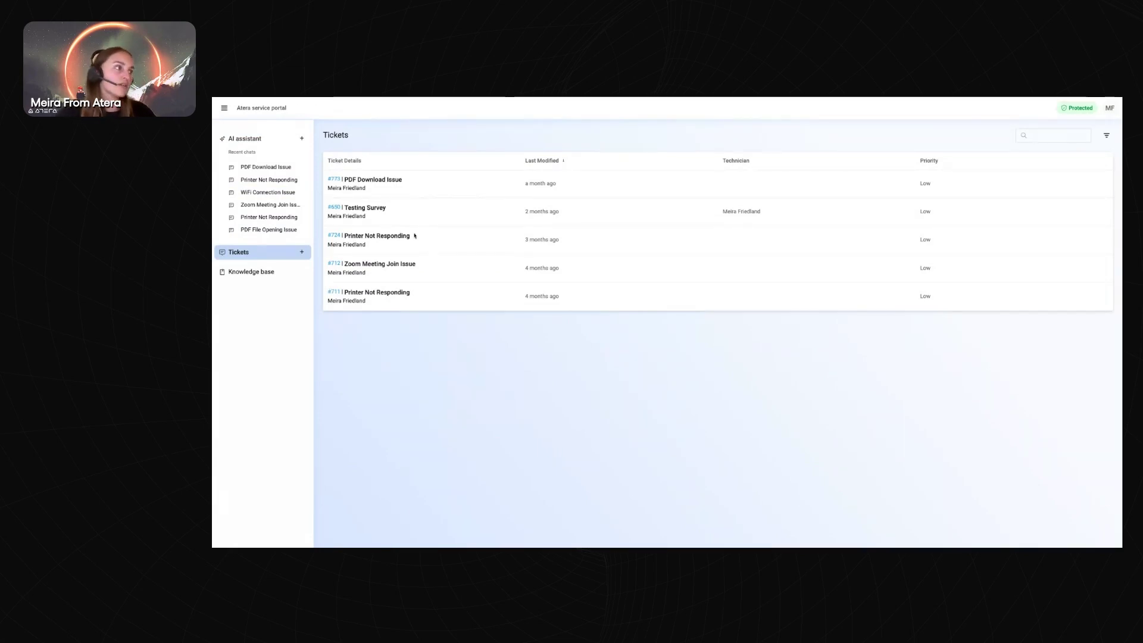
left_click(270, 278)
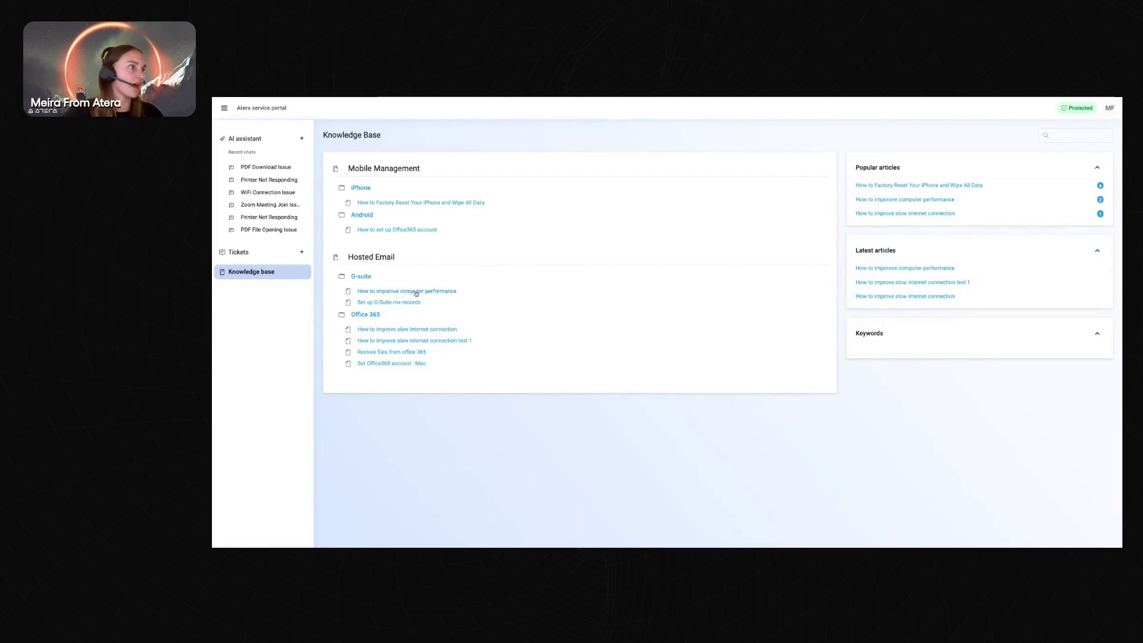
left_click(422, 234)
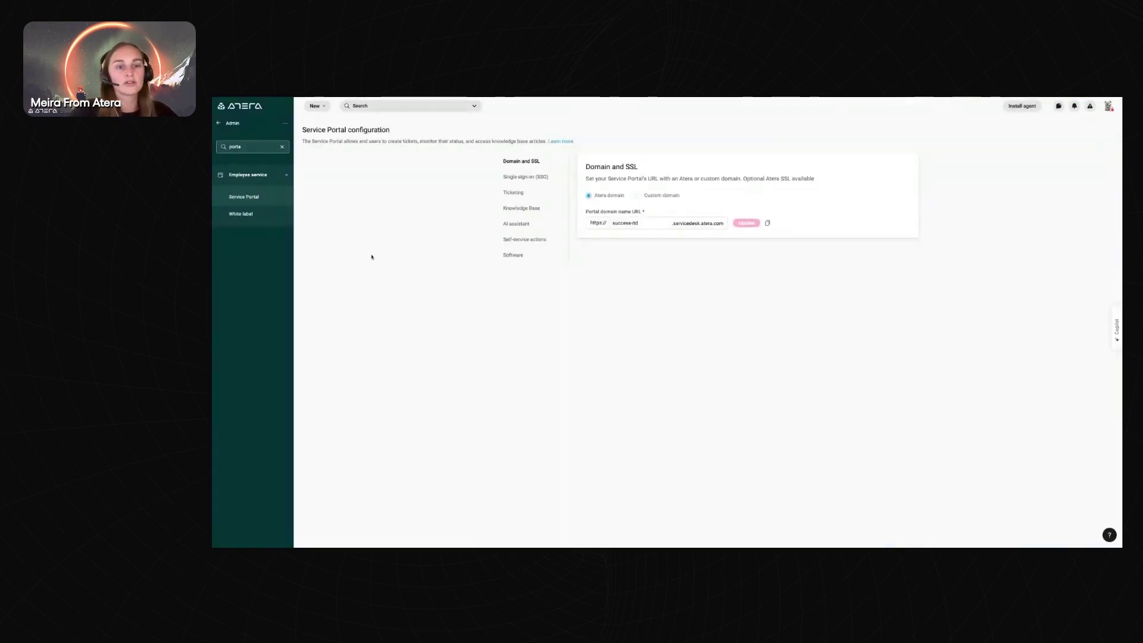
Leave the admin area for the Customer Success site and view a user's record from its user list
left_click(219, 124)
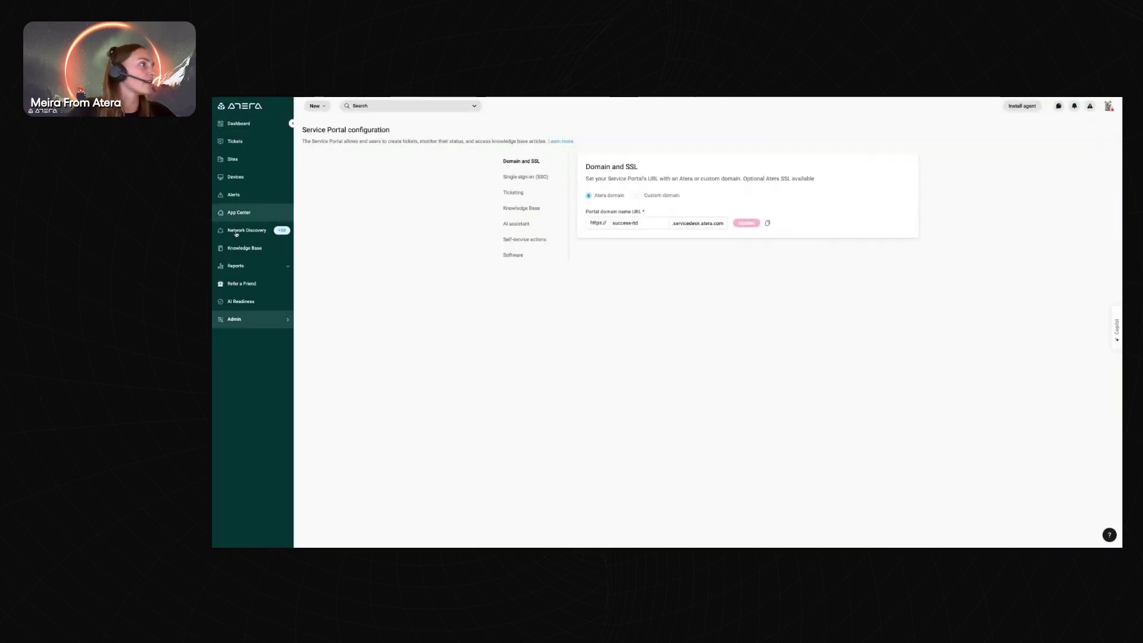
left_click(232, 159)
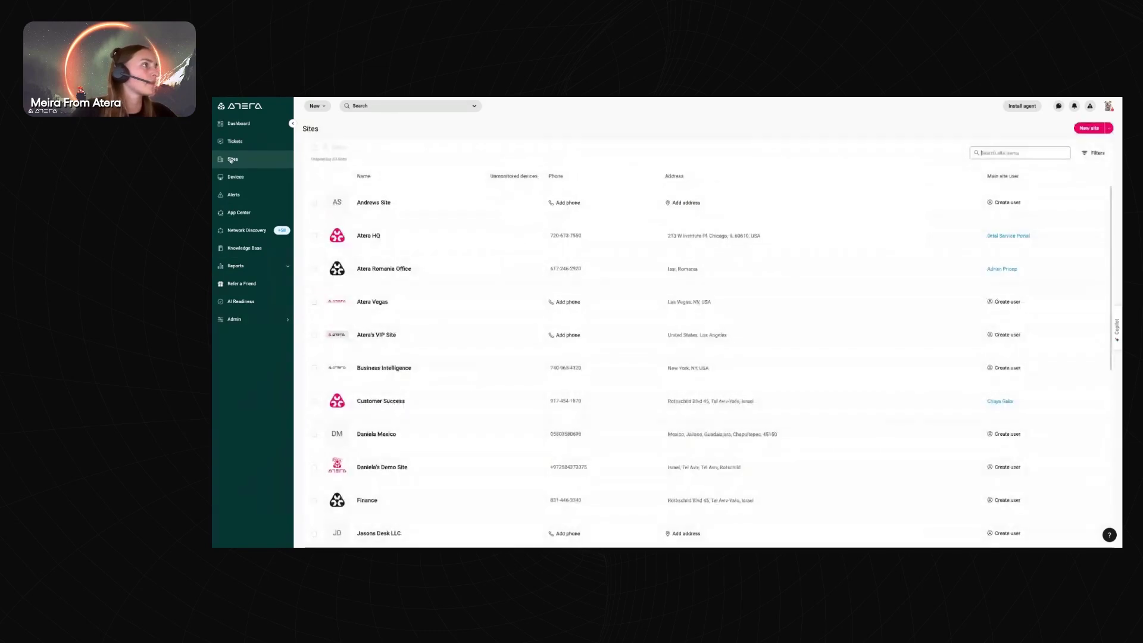
scroll(382, 316, "down", 3)
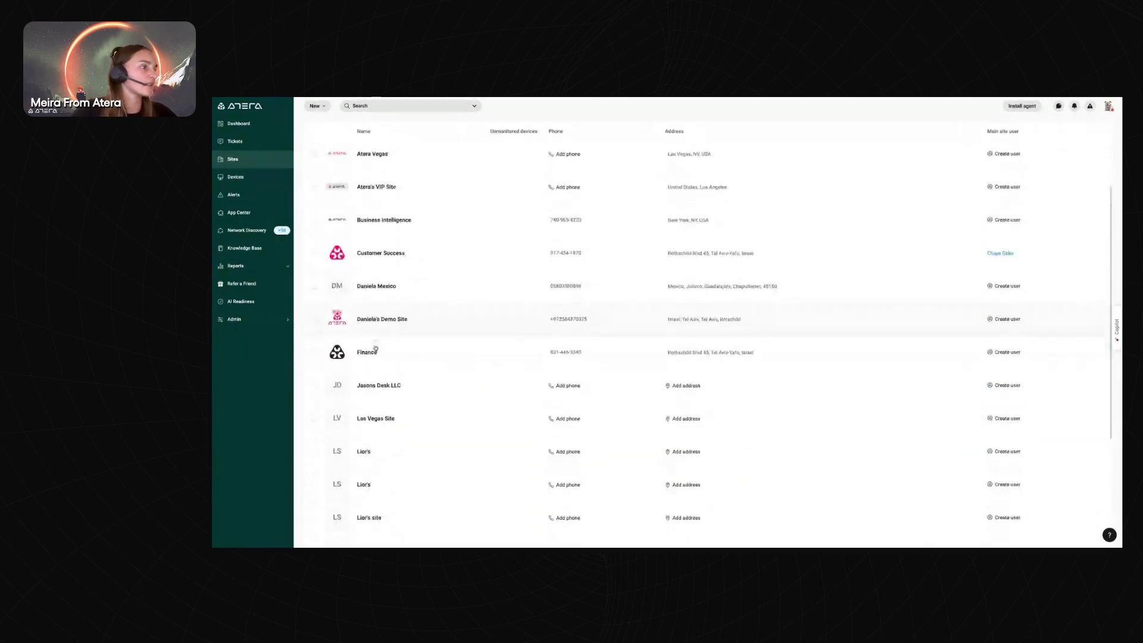
left_click(378, 232)
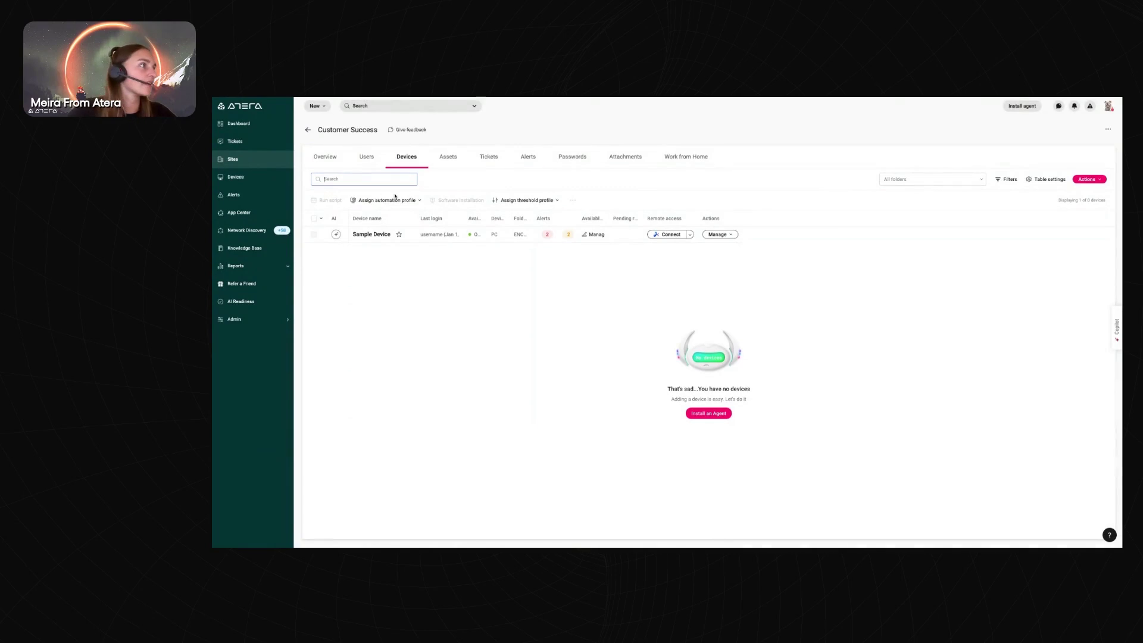
left_click(366, 157)
left_click(333, 355)
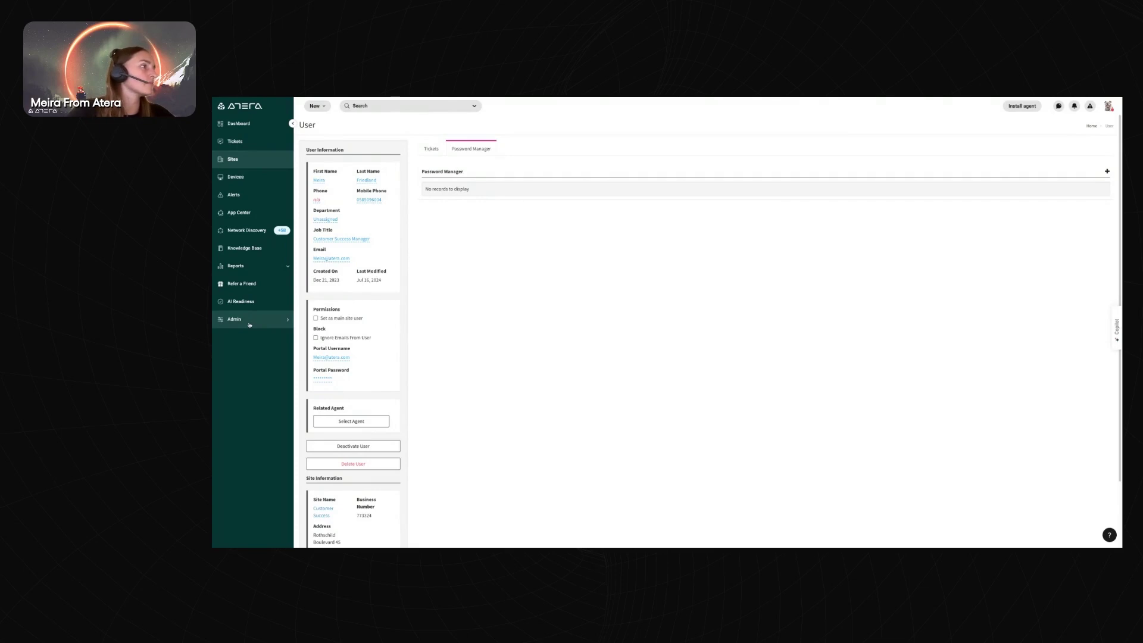
View the dashboard, and generate a Load Analysis classic report for the Customer Success site
left_click(238, 124)
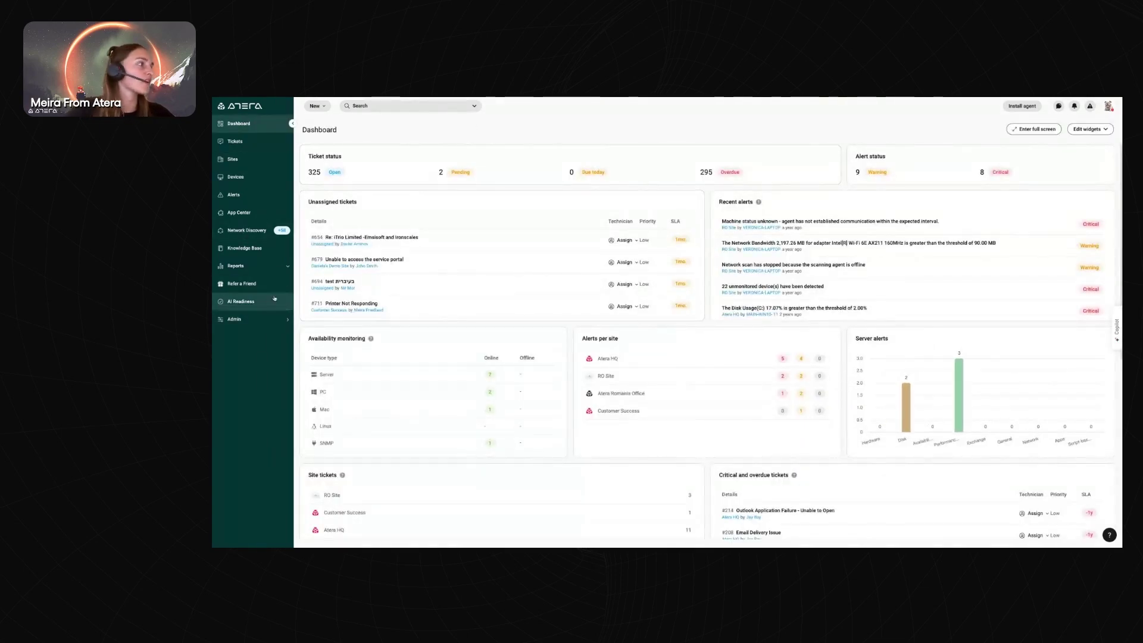
left_click(238, 265)
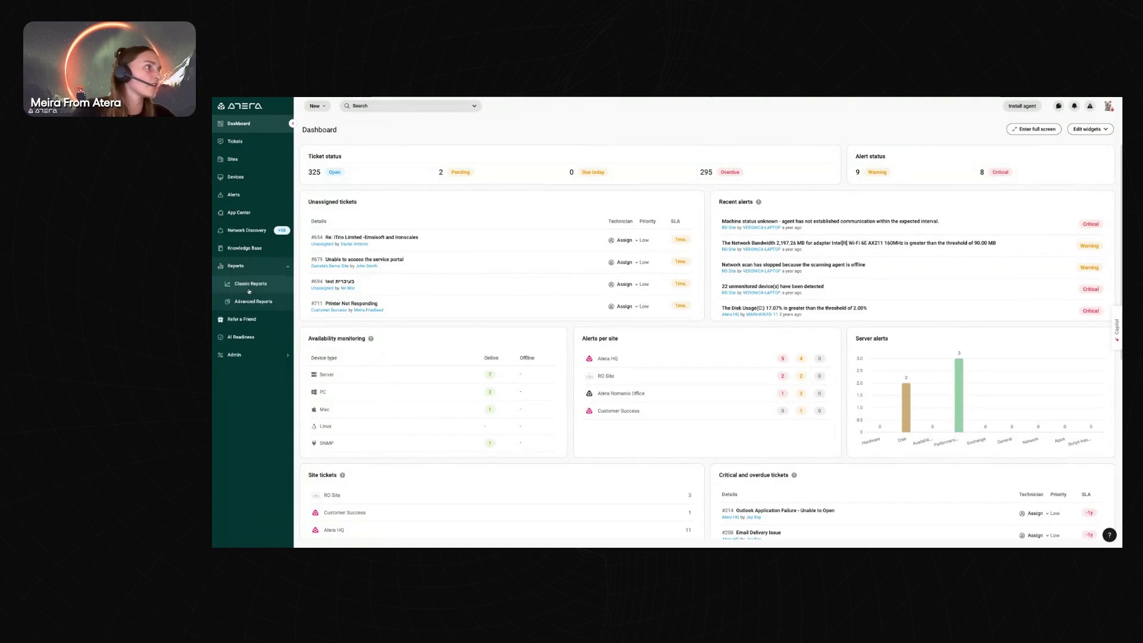
left_click(250, 285)
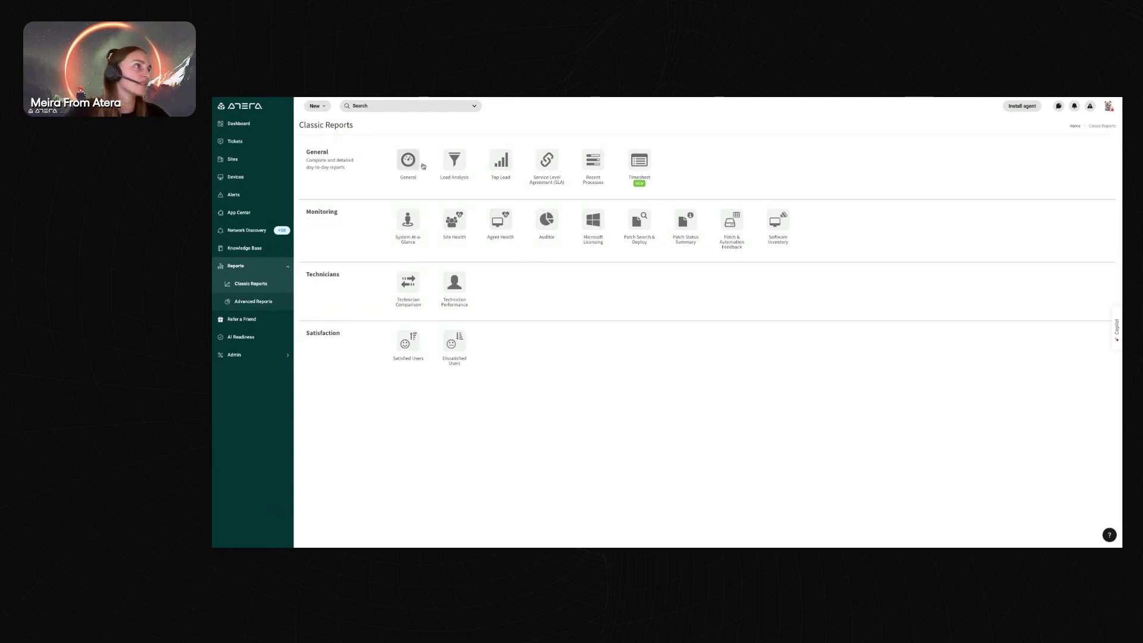
left_click(456, 159)
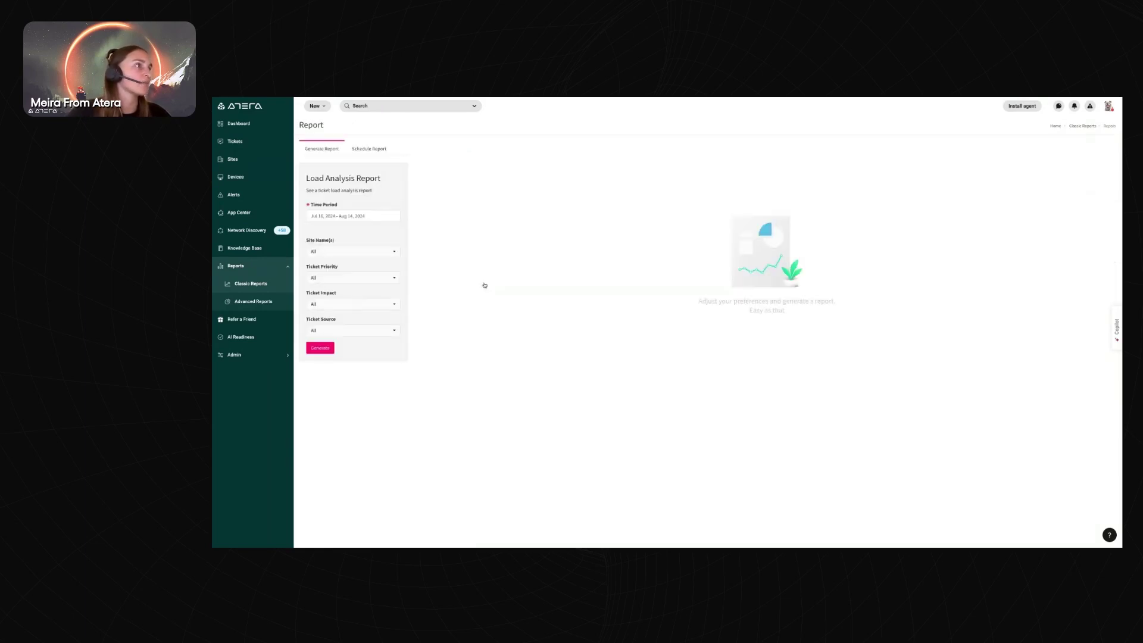
left_click(382, 250)
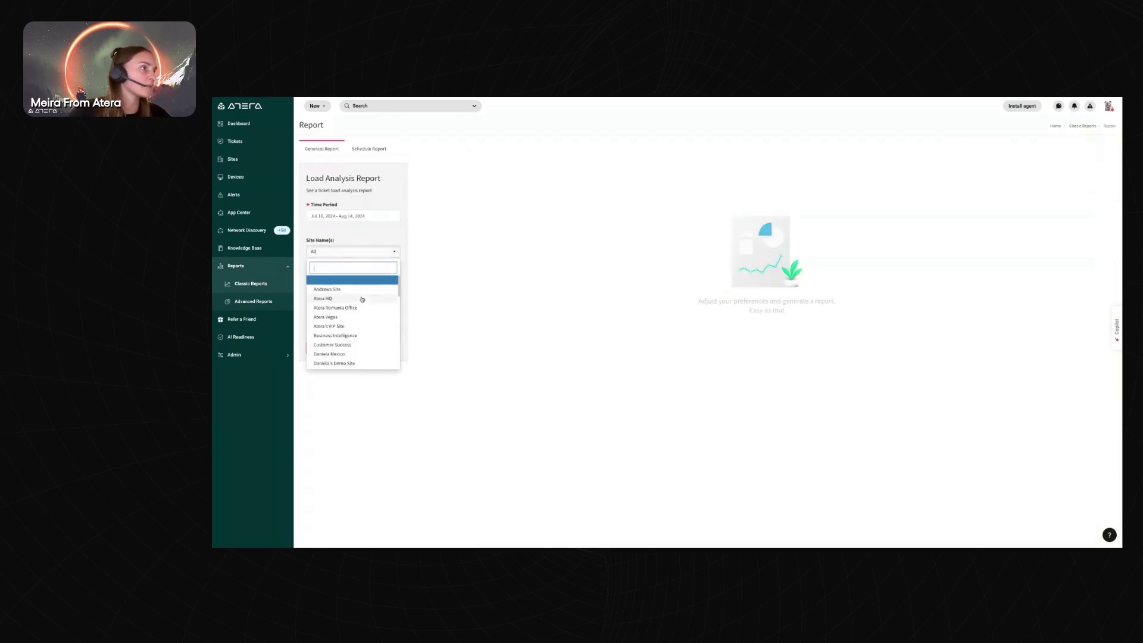
left_click(346, 344)
left_click(326, 348)
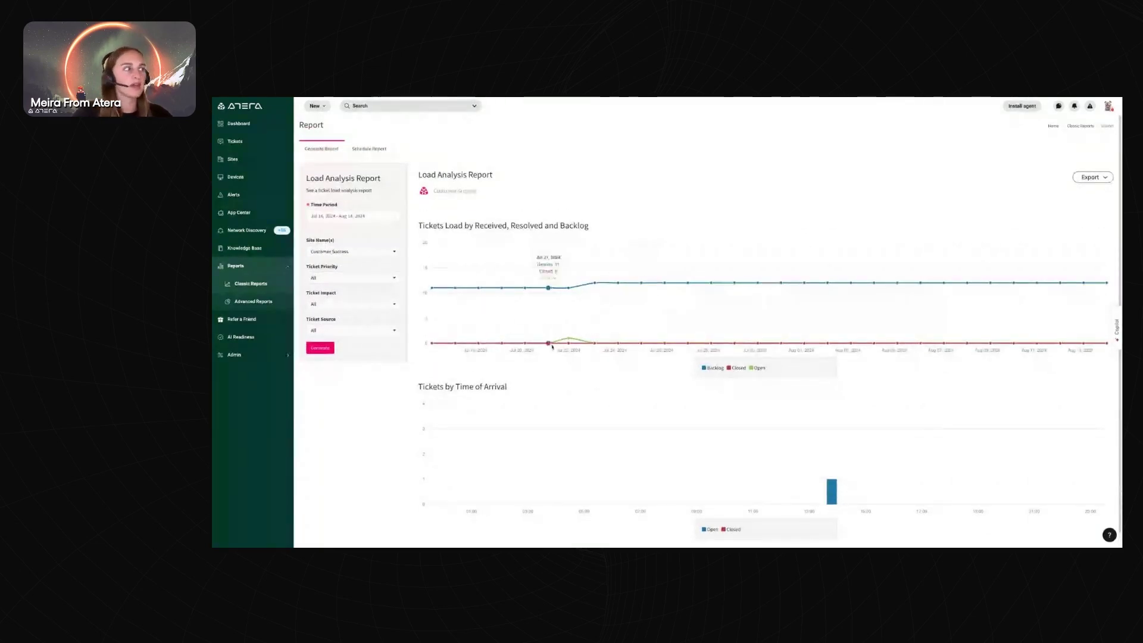
Go back to the Classic Reports overview, and view the Advanced Reports section with its list of preset dashboards
left_click(251, 284)
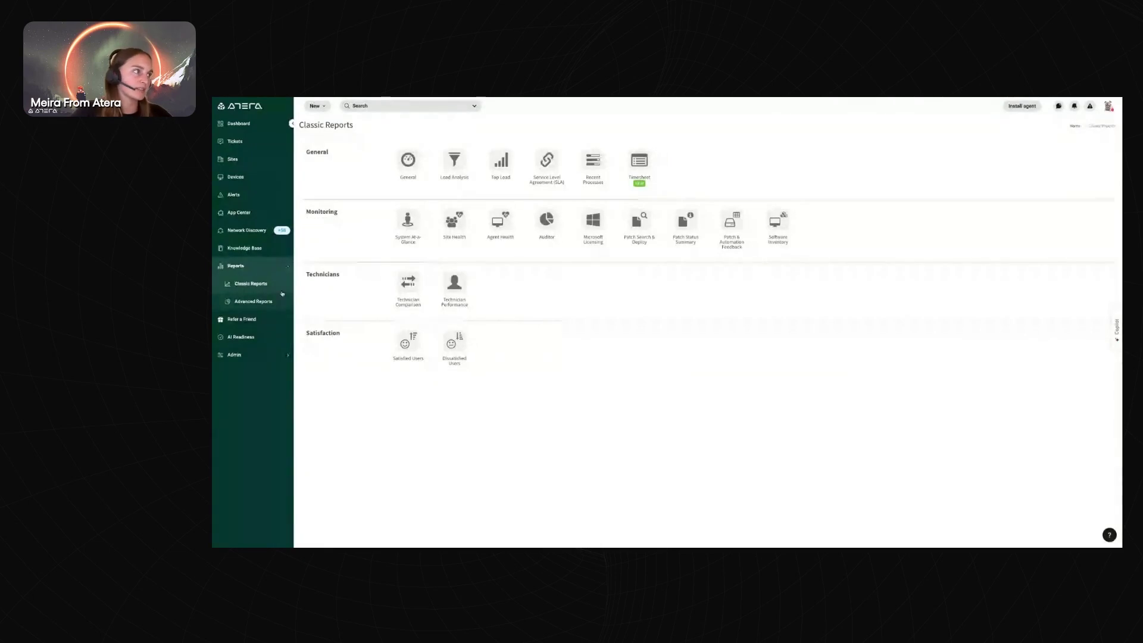
left_click(261, 302)
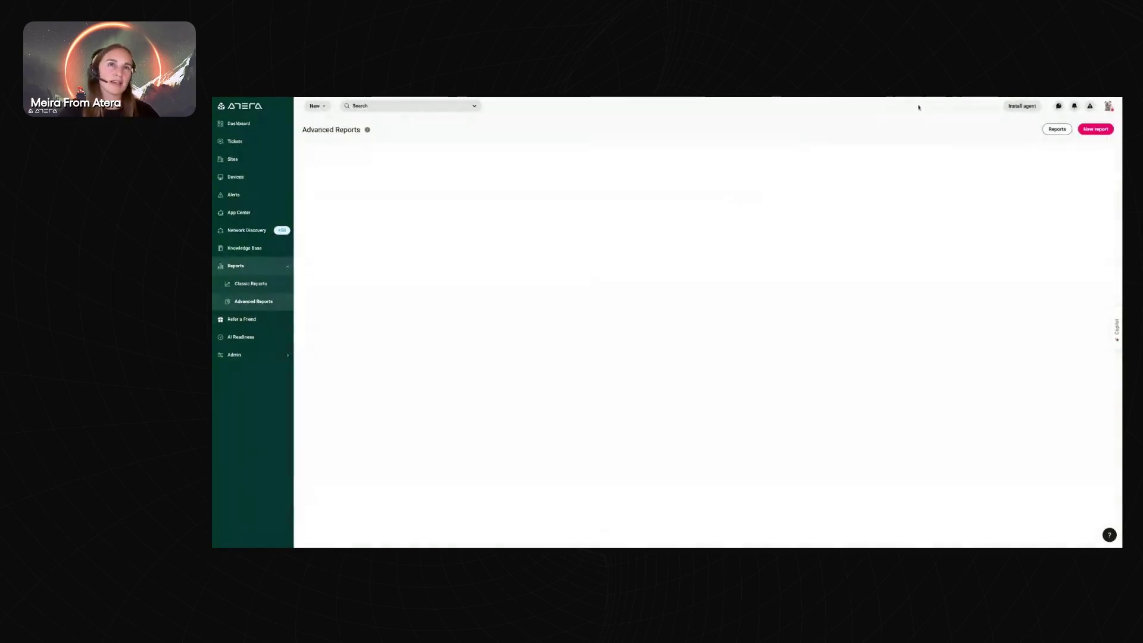
left_click(1055, 129)
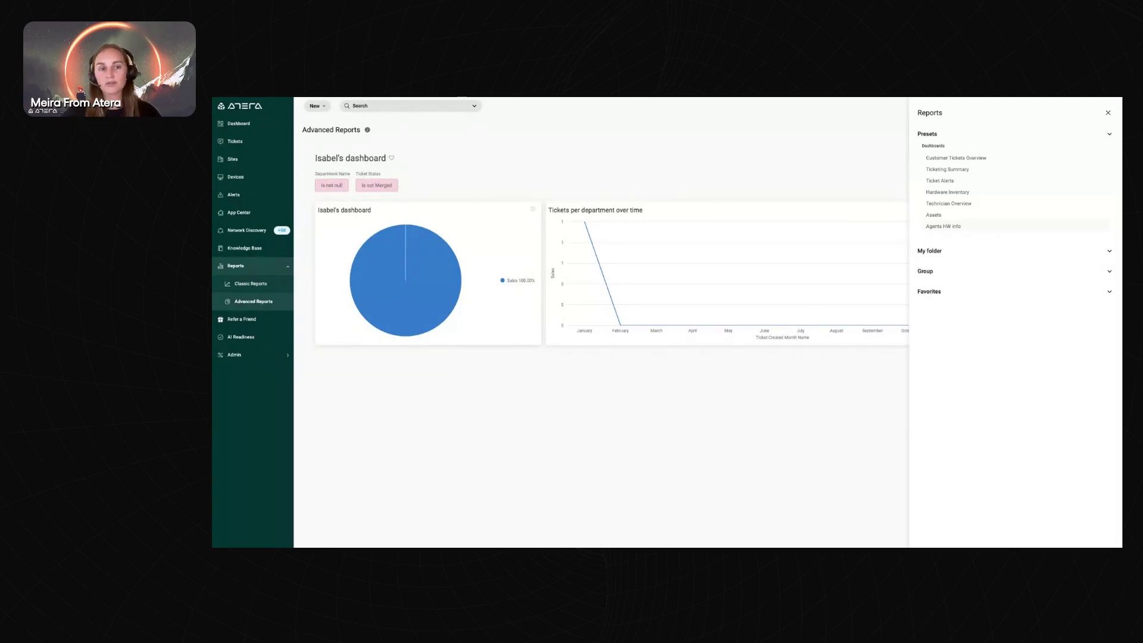
left_click(1107, 113)
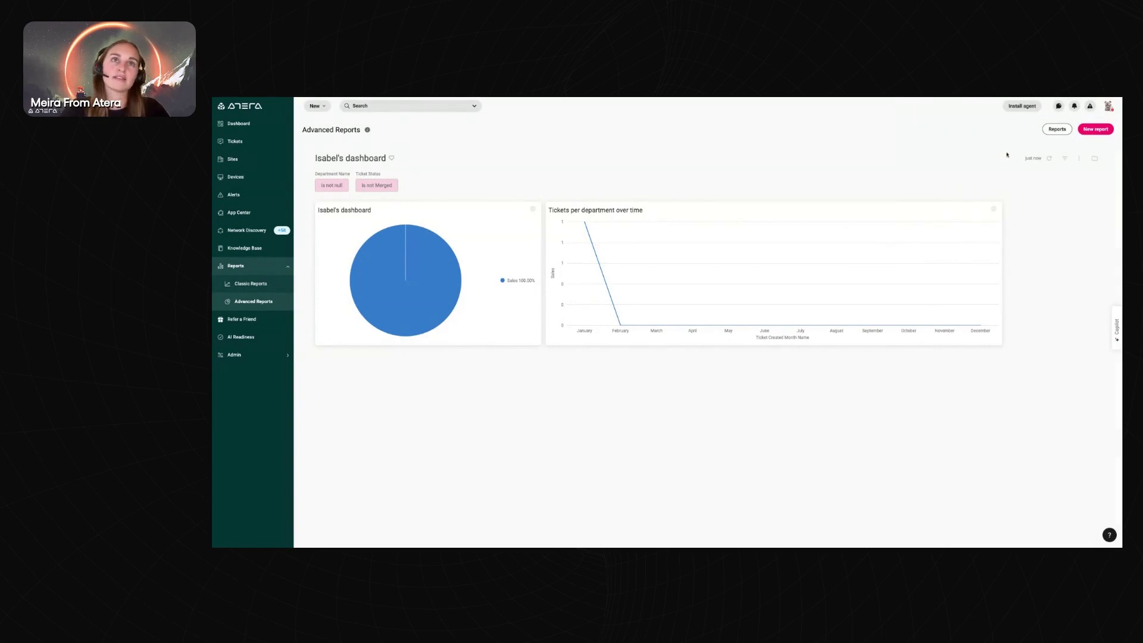
Look through the datasets offered for a new advanced report, close the form without creating it, and return to Classic Reports
left_click(1095, 129)
left_click(672, 329)
scroll(666, 363, "down", 3)
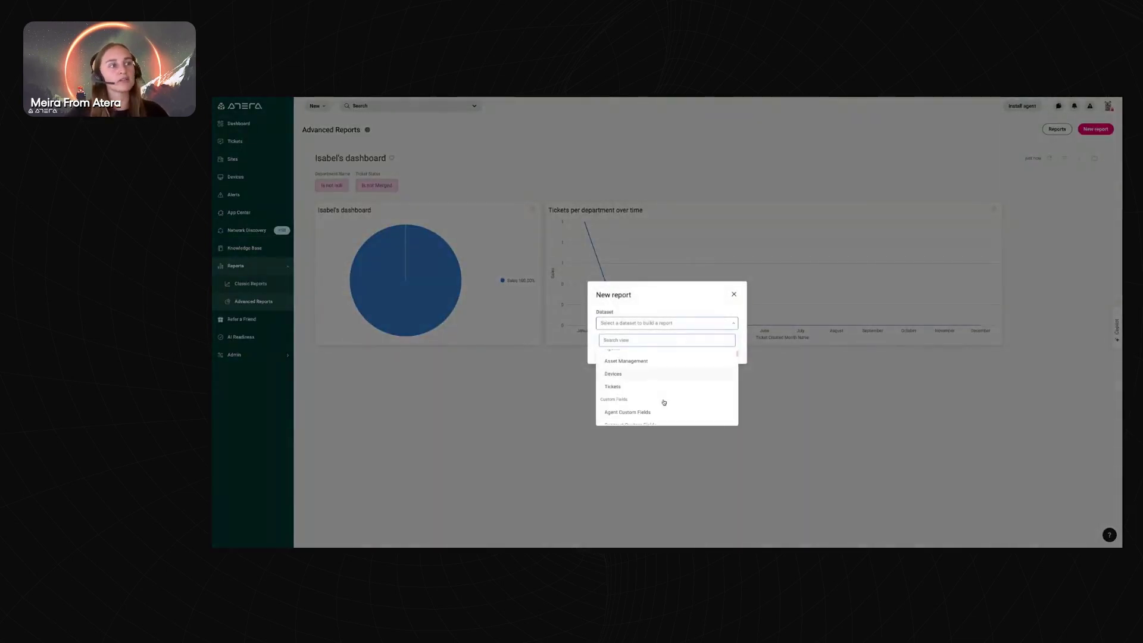
scroll(663, 369, "down", 5)
scroll(664, 363, "down", 3)
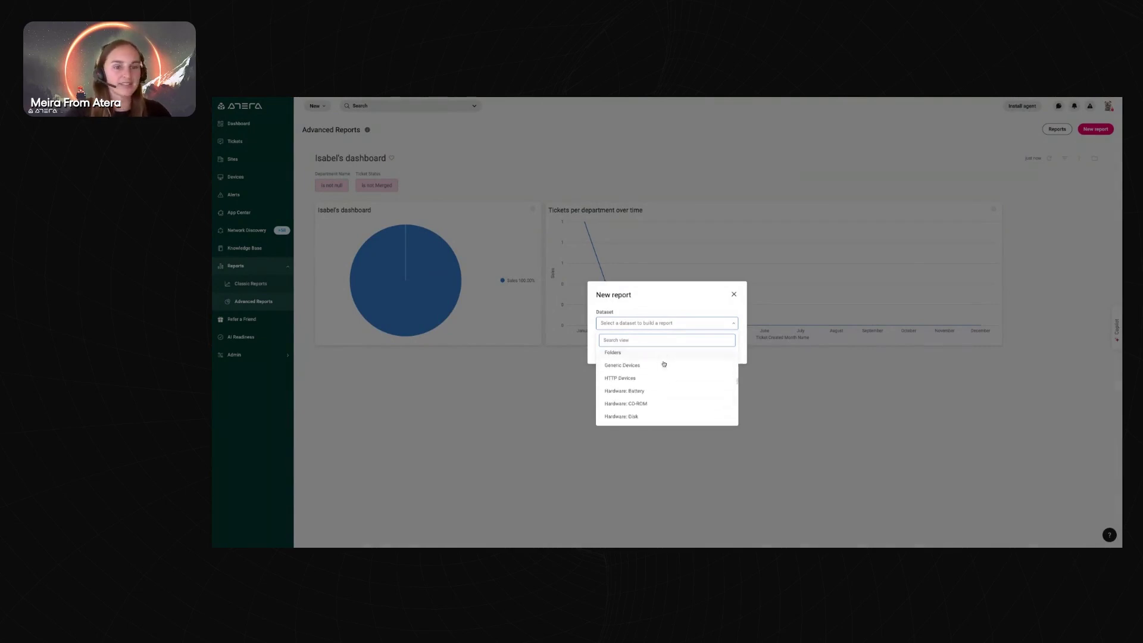
left_click(733, 294)
left_click(734, 294)
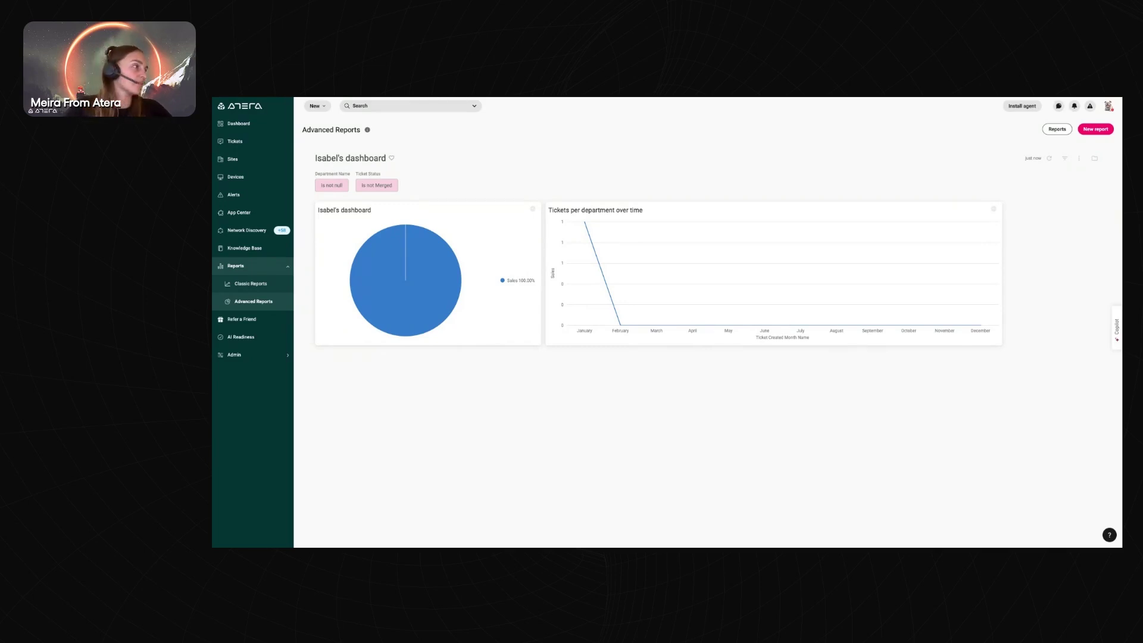
left_click(260, 285)
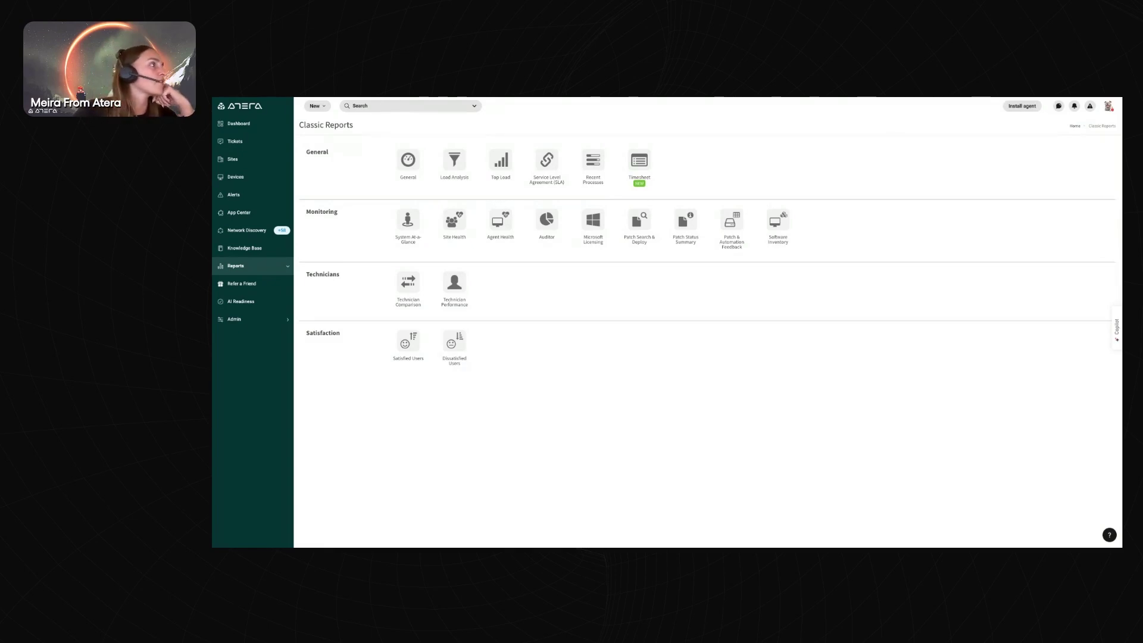
Open the Windows Software Bundle profile under Patch management and IT automation, and bring up its software bundle selection
left_click(239, 319)
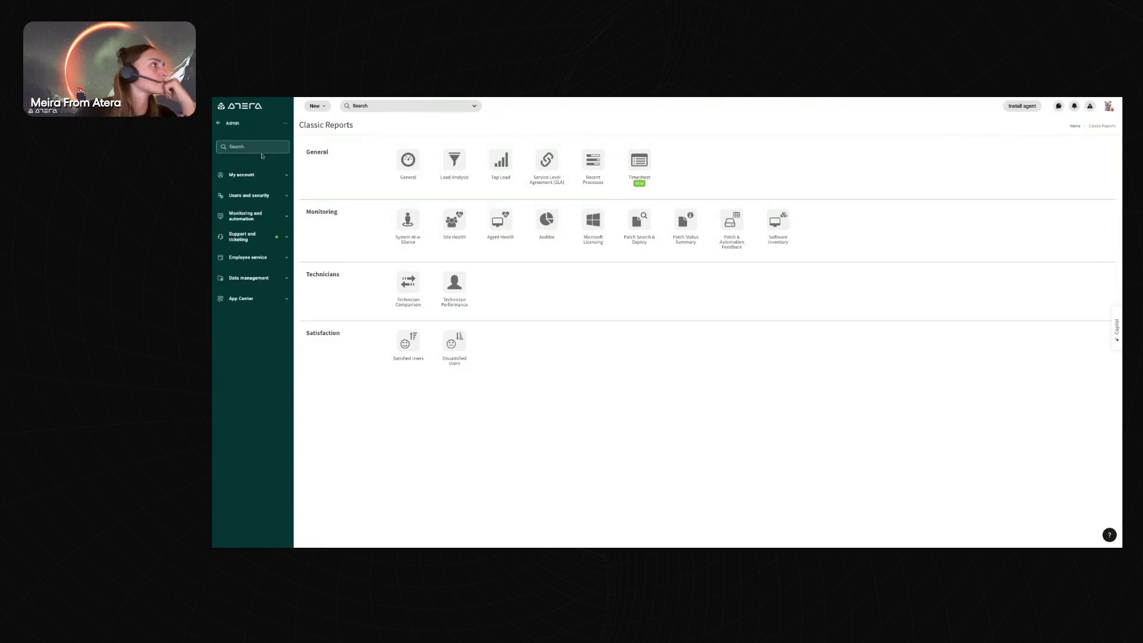
left_click(253, 219)
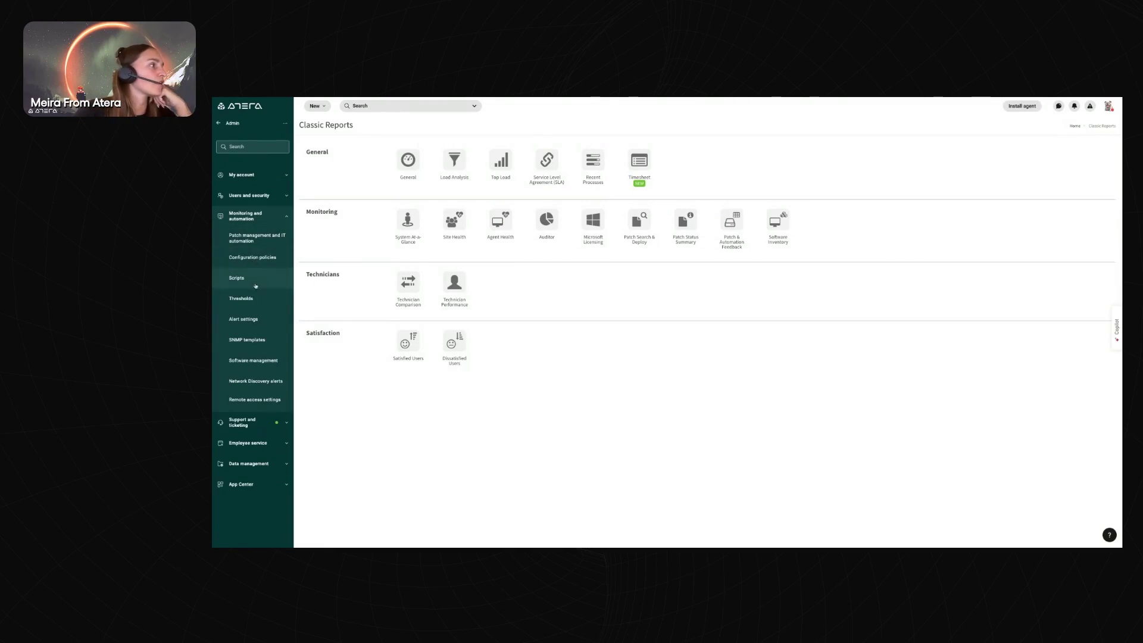
left_click(266, 242)
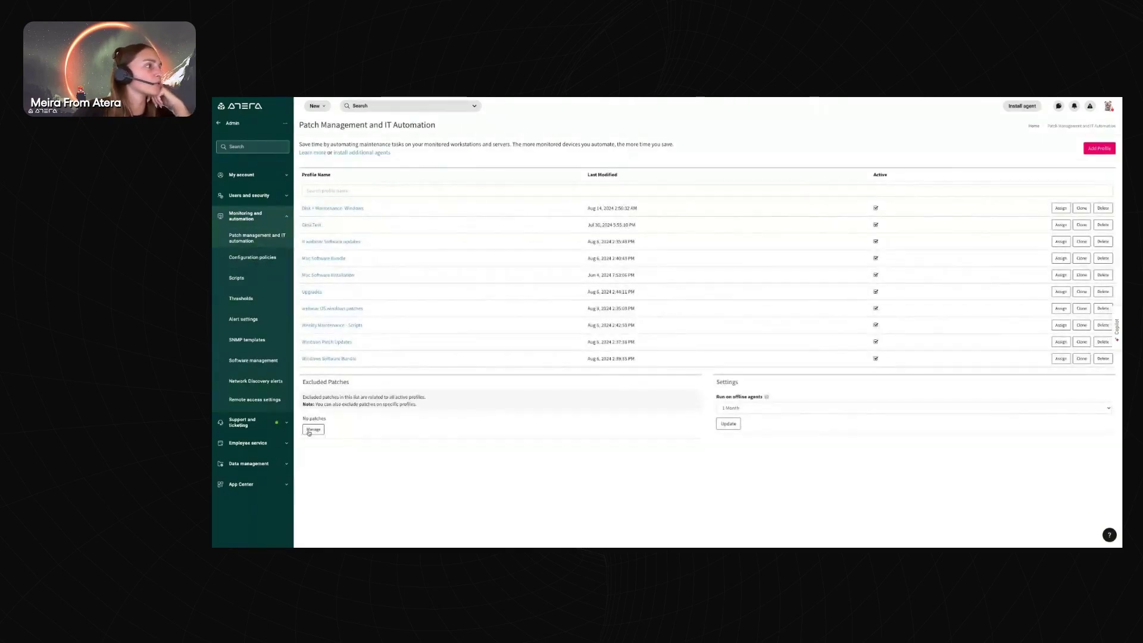
left_click(315, 360)
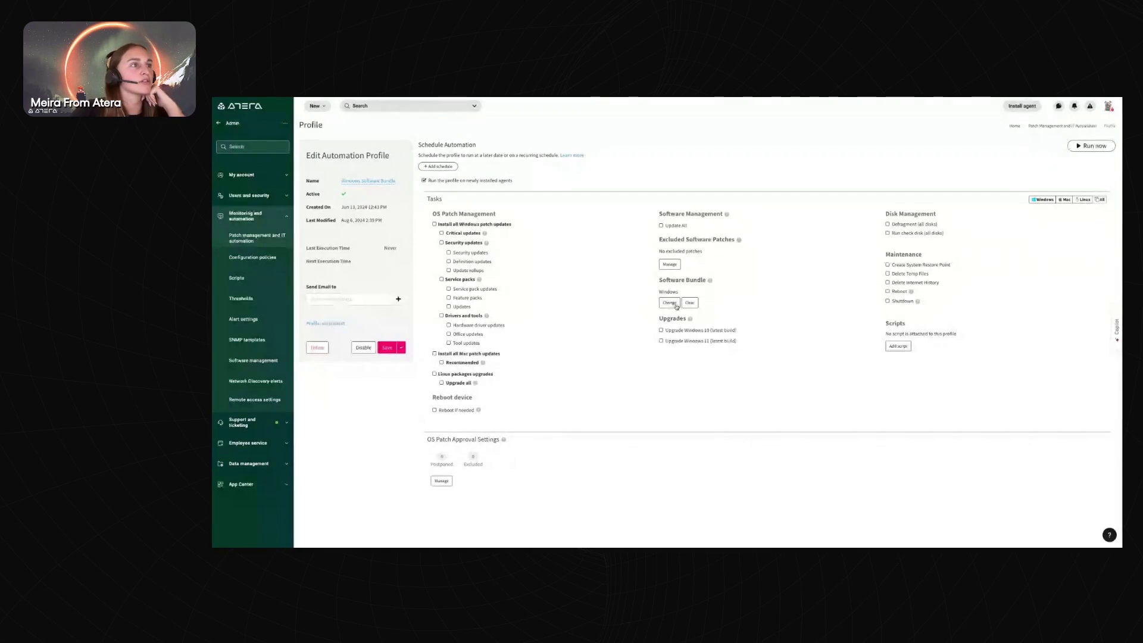
left_click(669, 303)
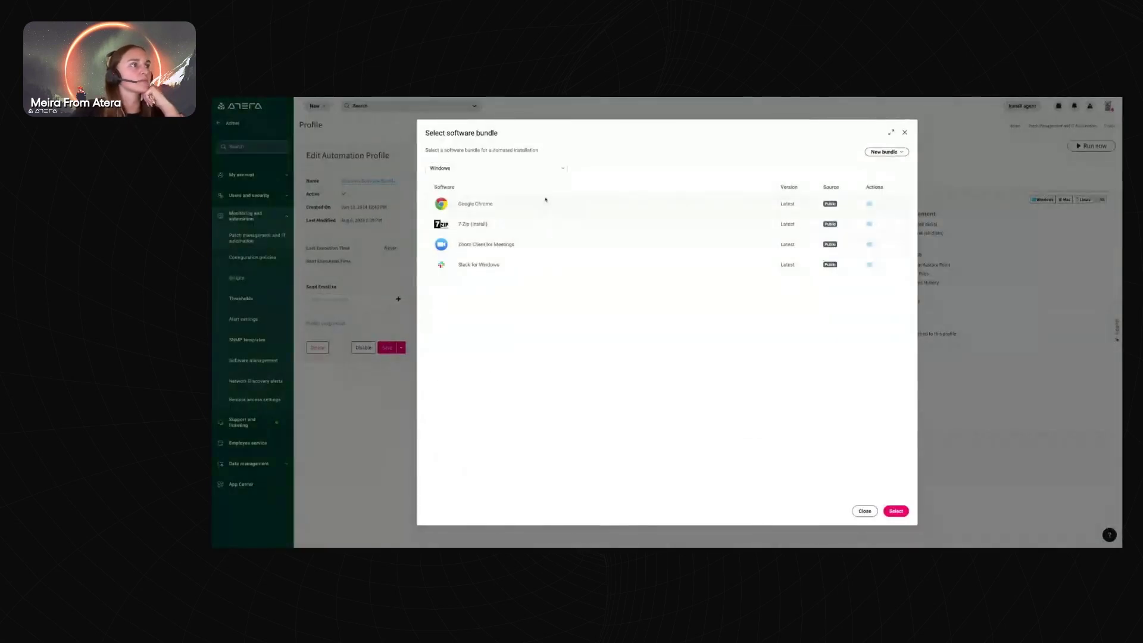
Start a new Windows software bundle named New Employees and add Slack for Windows to it
left_click(885, 151)
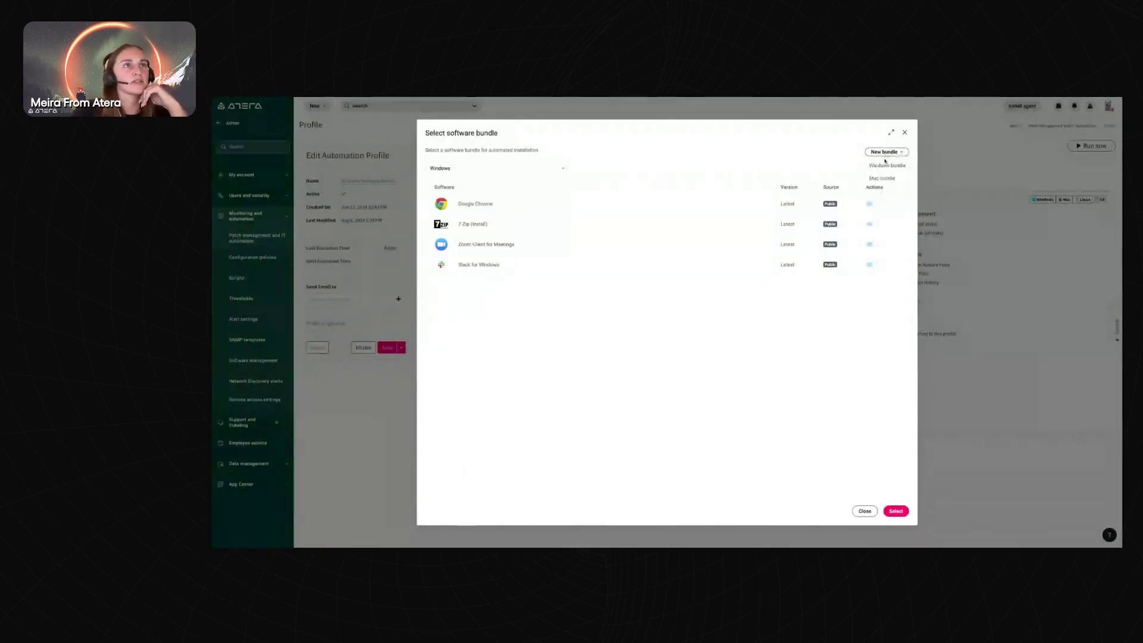
left_click(885, 166)
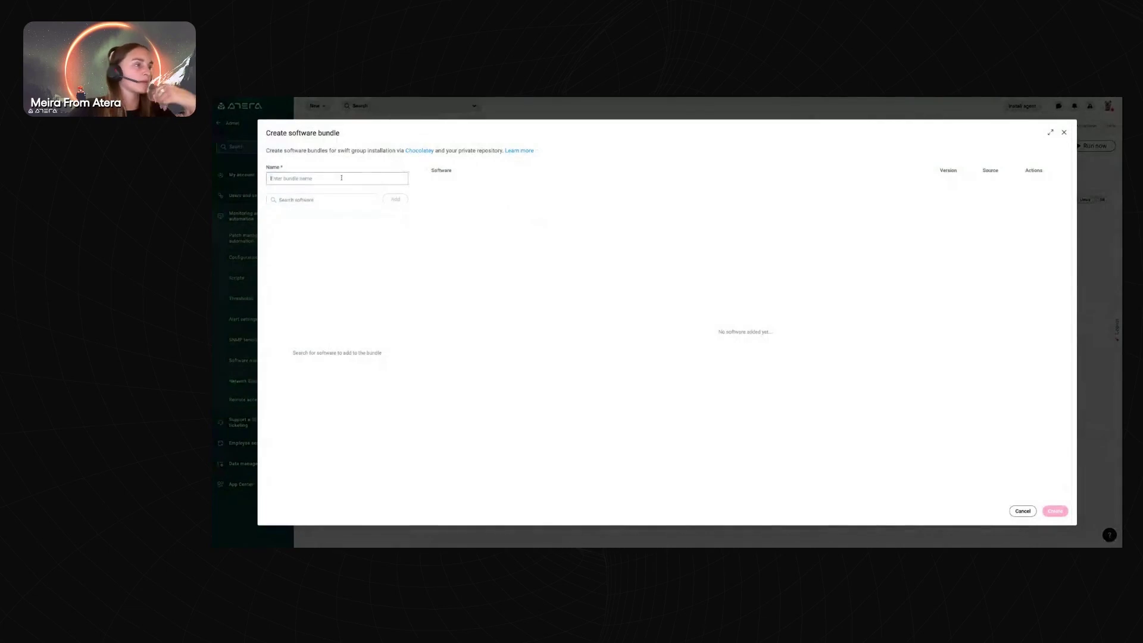
type("New E")
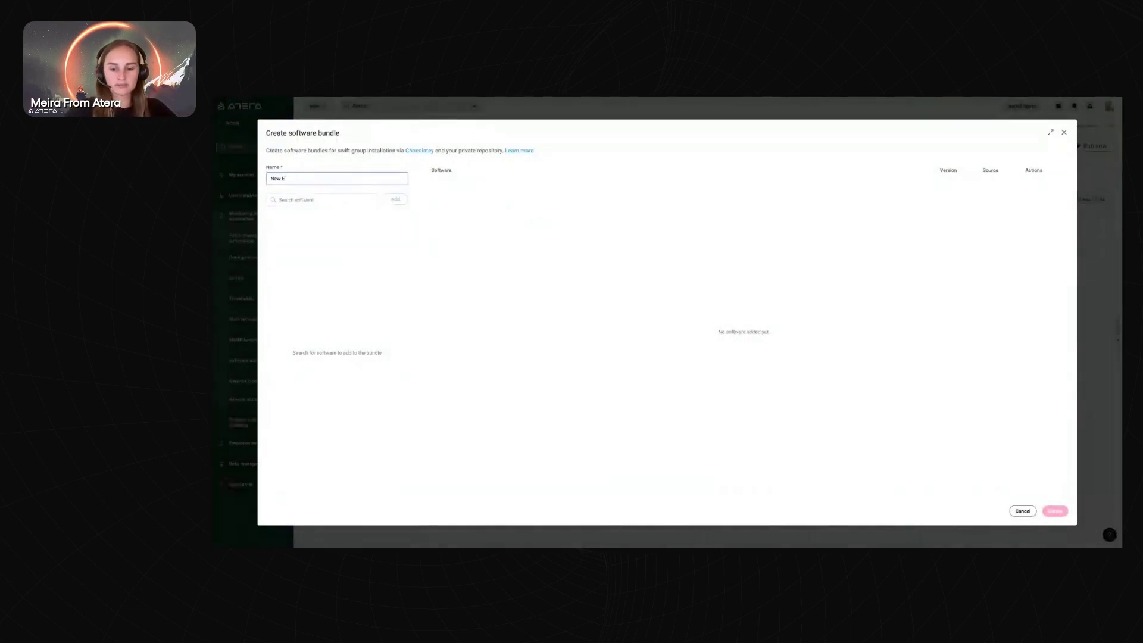
type("mployees")
left_click(328, 199)
type("slack")
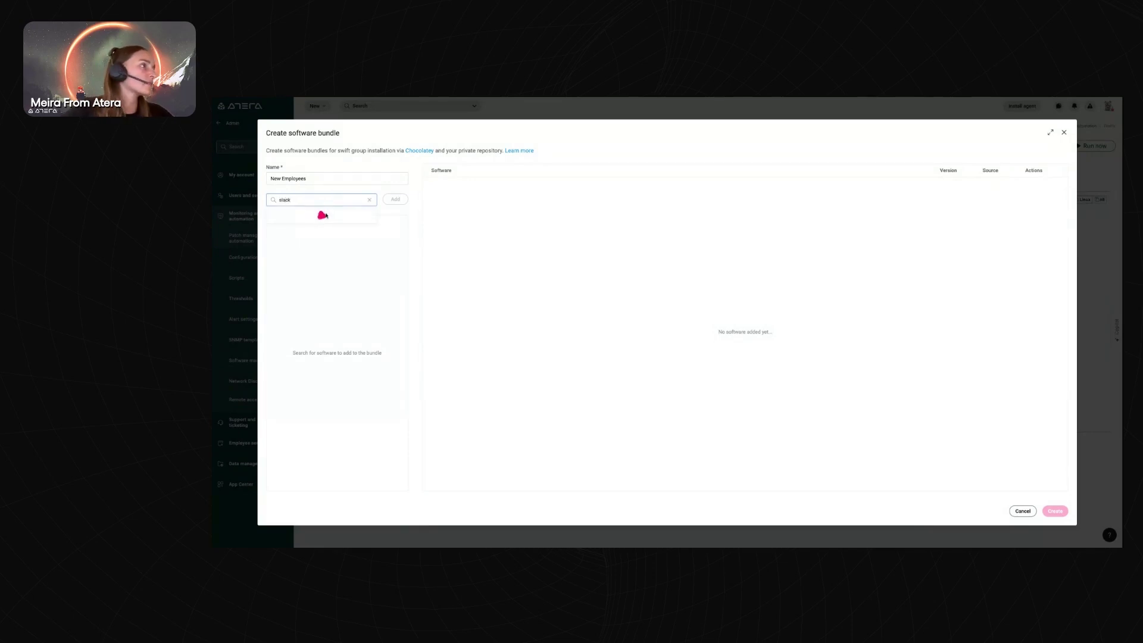
left_click(326, 215)
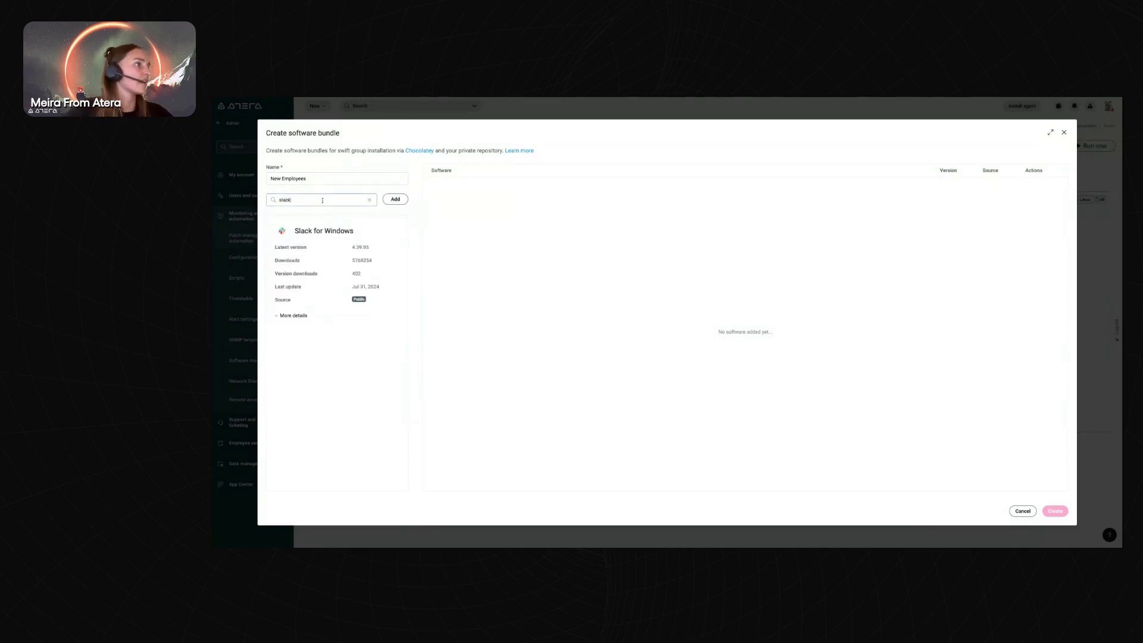
left_click(395, 199)
Add the Adobe 2.0.0 package to the New Employees bundle and create the bundle
double_click(350, 200)
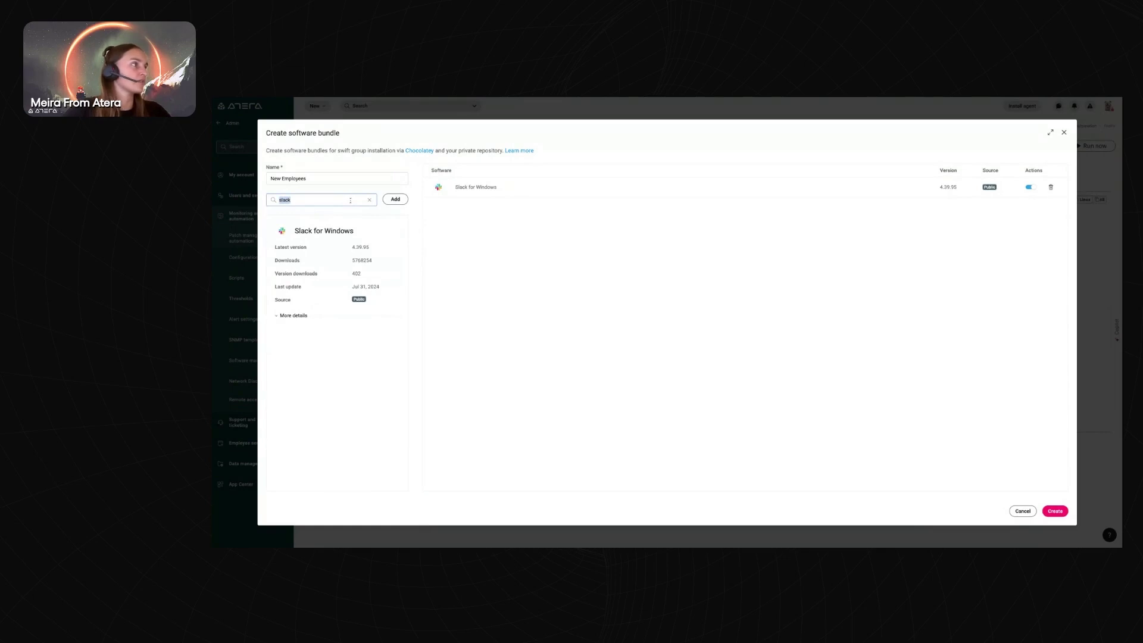
type("adobe")
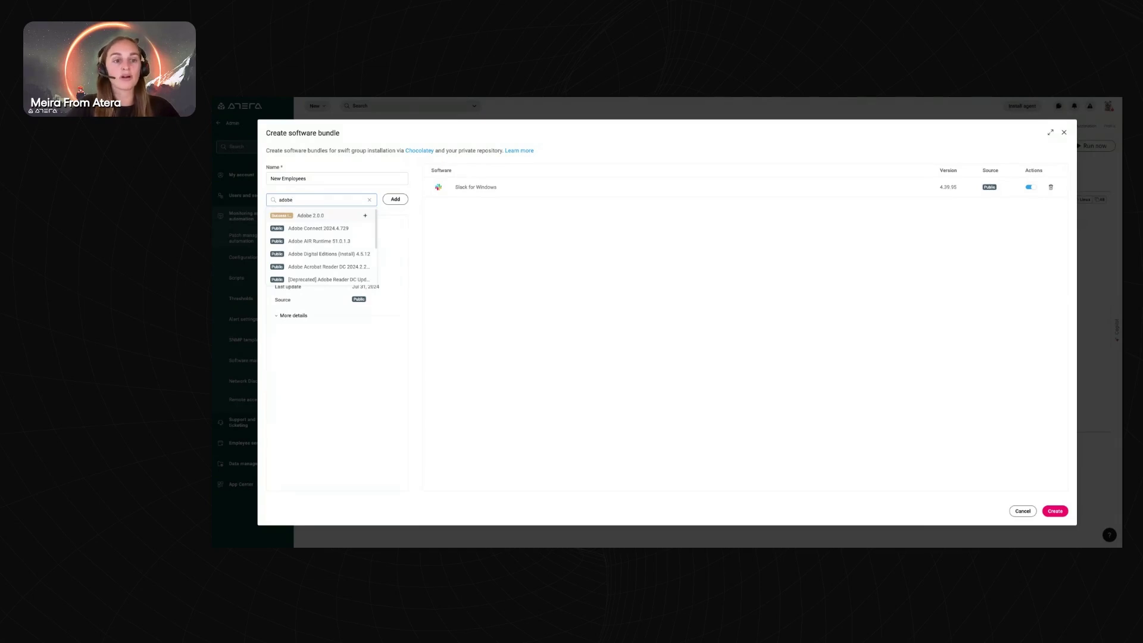
left_click(309, 215)
left_click(395, 199)
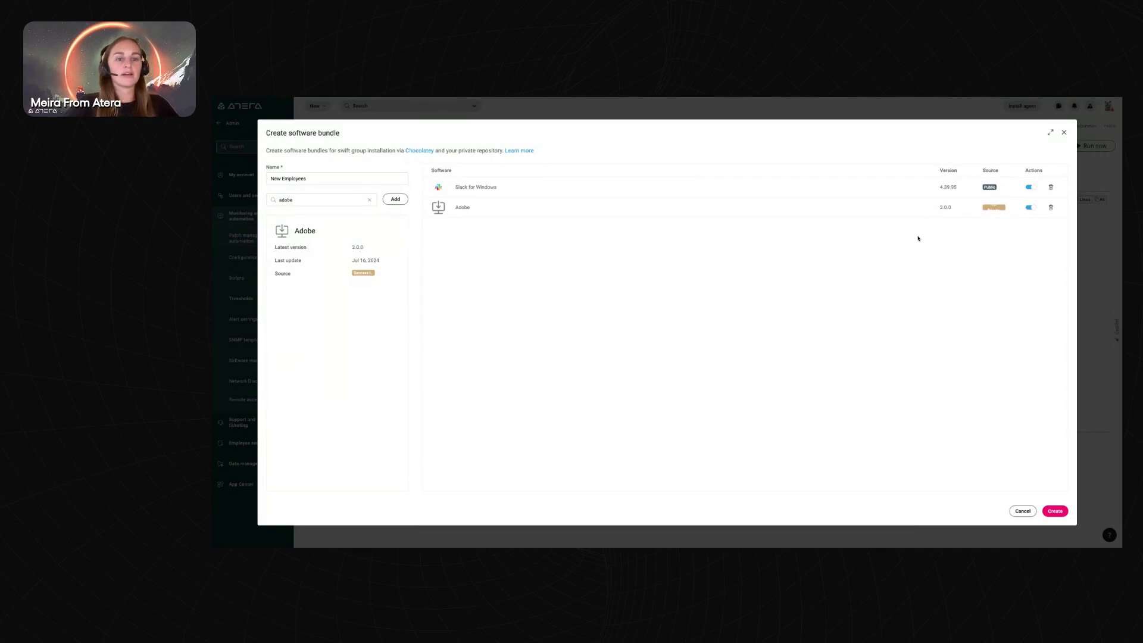
left_click(1054, 511)
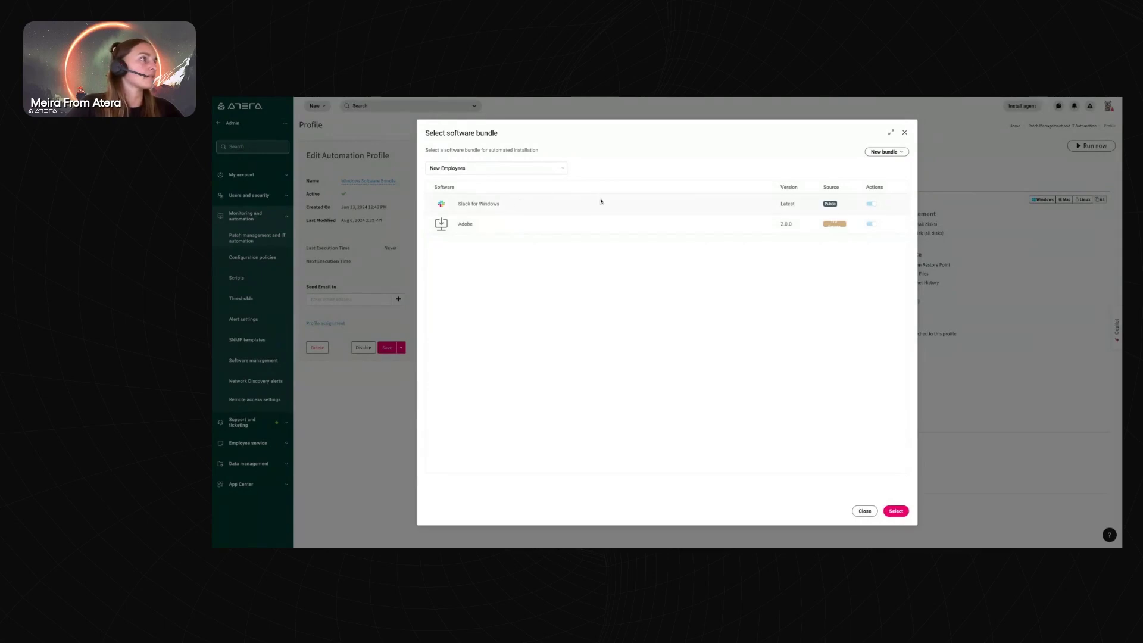
Select the New Employees bundle as the software bundle of the Windows Software Bundle automation profile
left_click(898, 512)
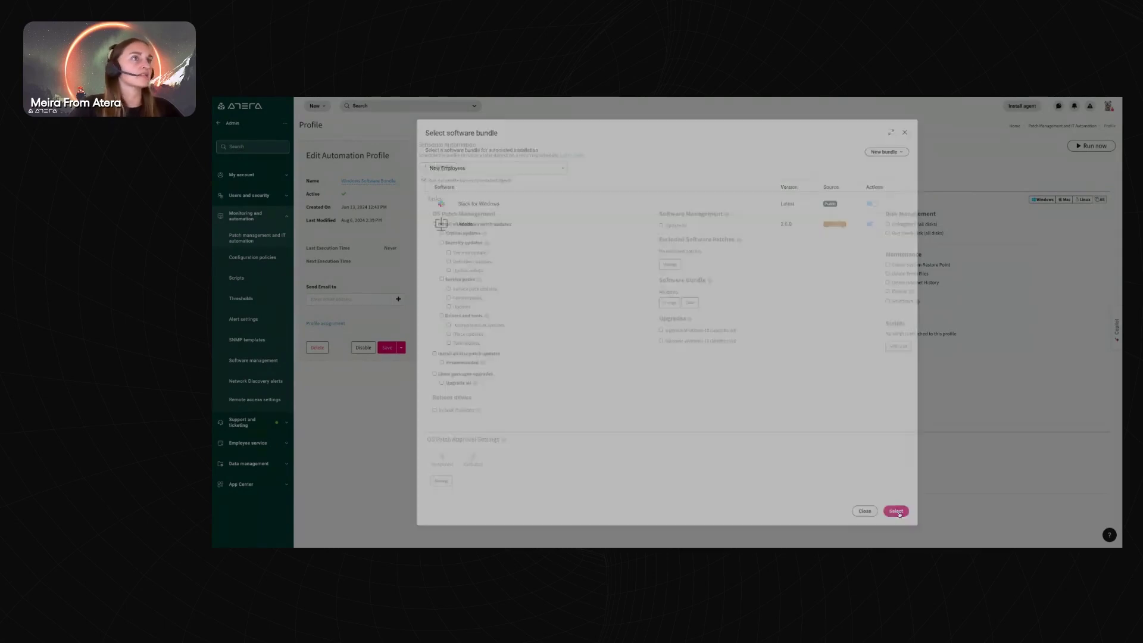
left_click_drag(658, 292, 694, 294)
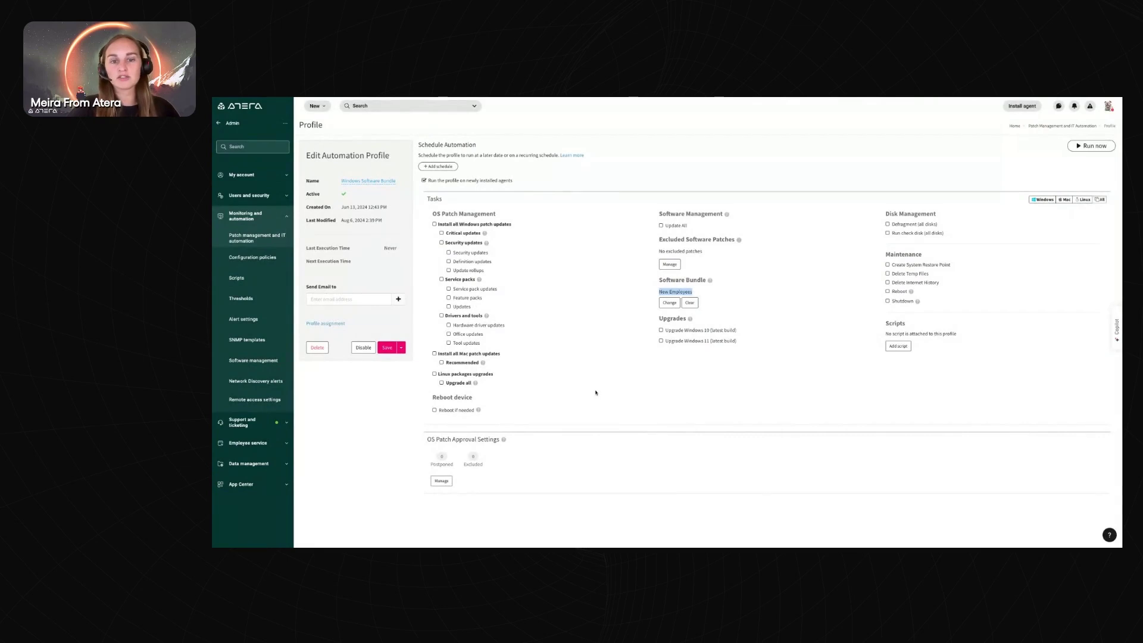
left_click(697, 290)
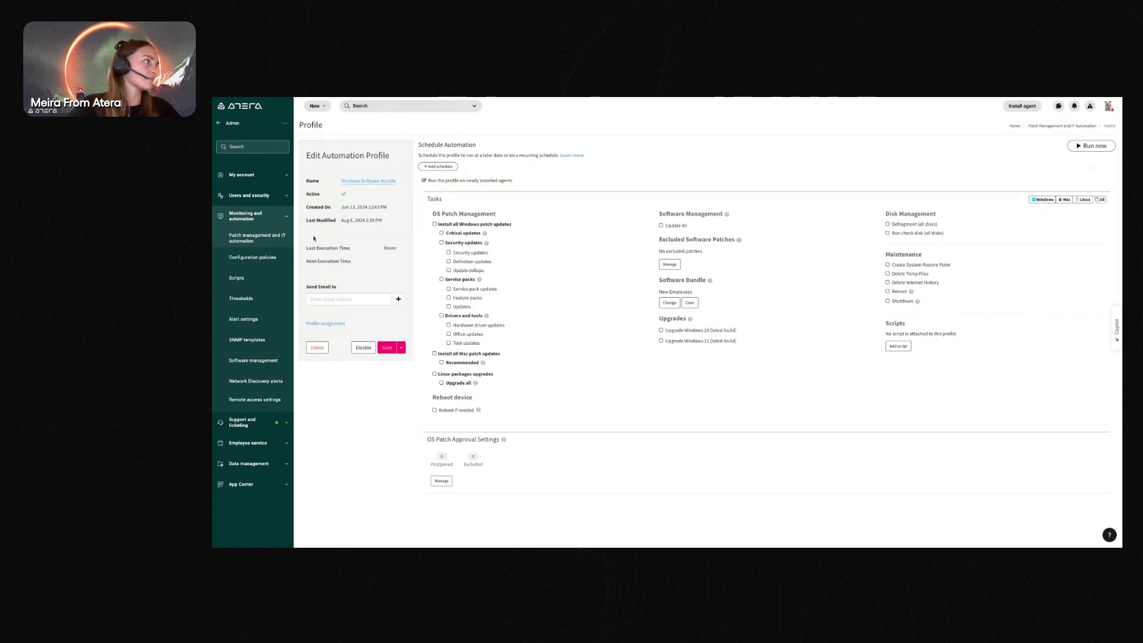
Search the admin settings for "ticket" and view the Ticket automation rules
left_click(248, 147)
type("ticket")
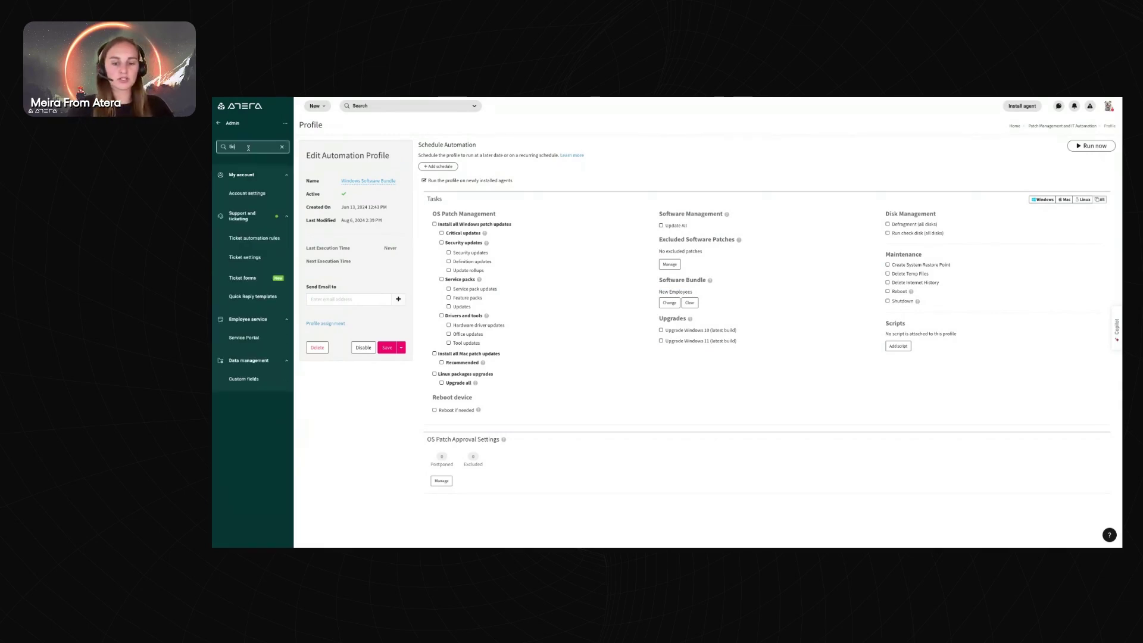
left_click(254, 237)
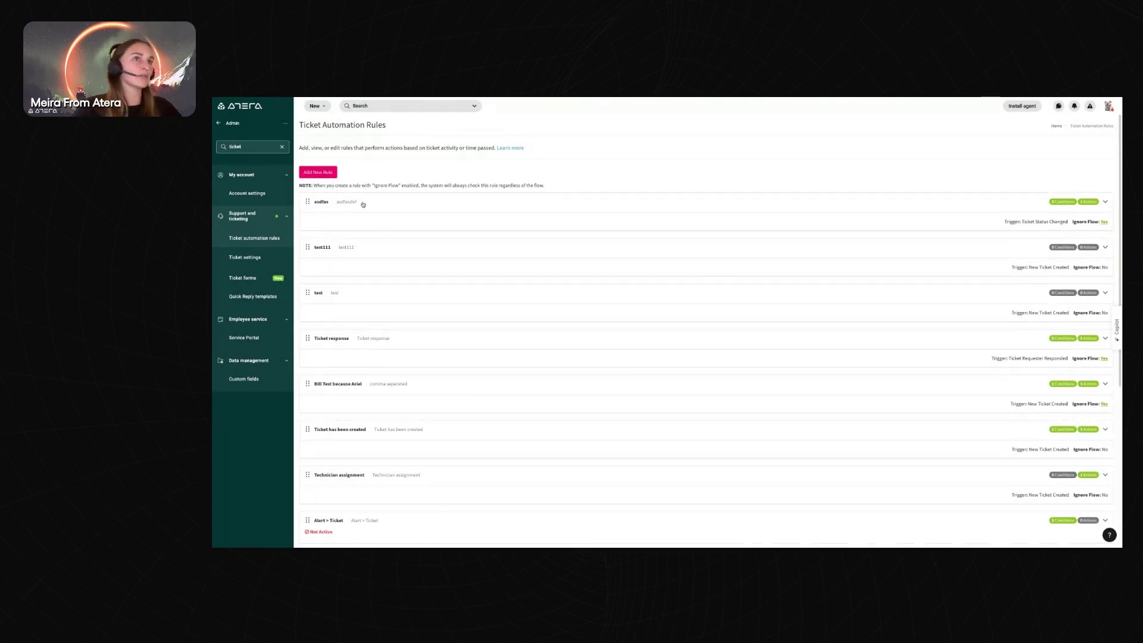
scroll(386, 202, "down", 1)
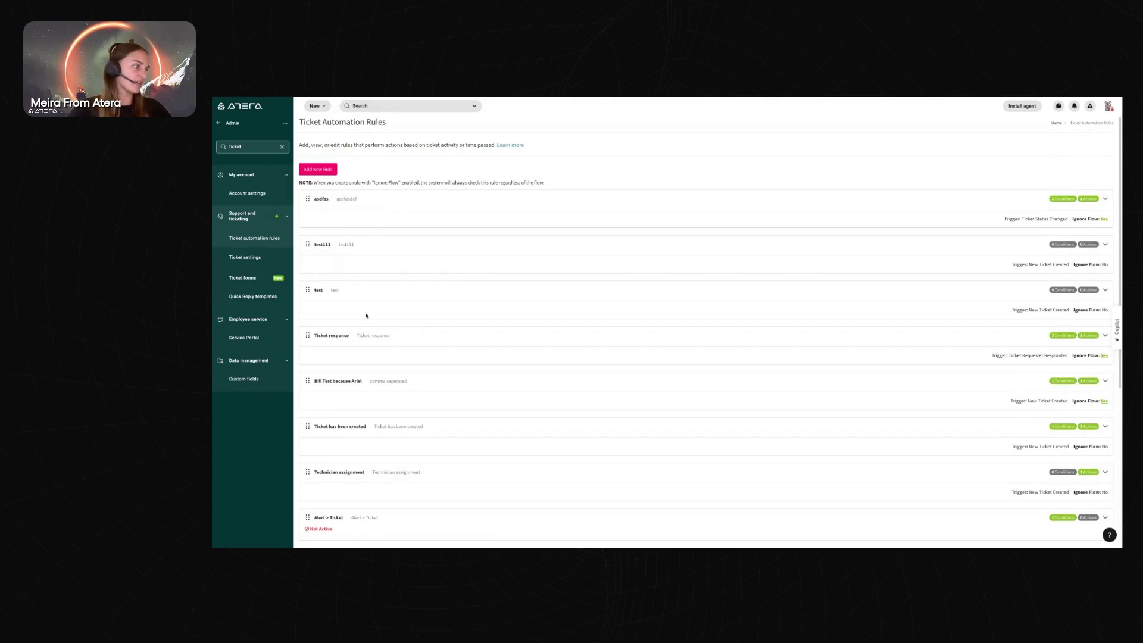
Add an inactive webinar ticket automation rule triggered by New Ticket Created, with matching name and description and Ignore Flow set to No
left_click(327, 172)
left_click(631, 173)
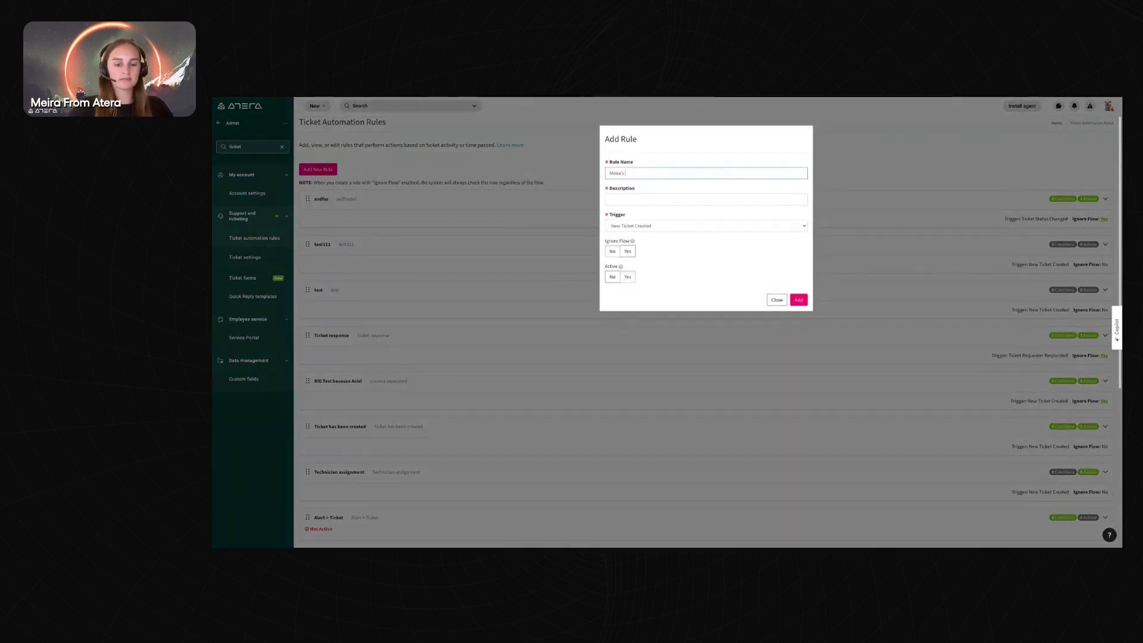
type("Meira's Webinar")
left_click(628, 198)
double_click(637, 173)
triple_click(640, 173)
key("ctrl+c")
left_click(617, 199)
key("ctrl+v")
left_click(612, 252)
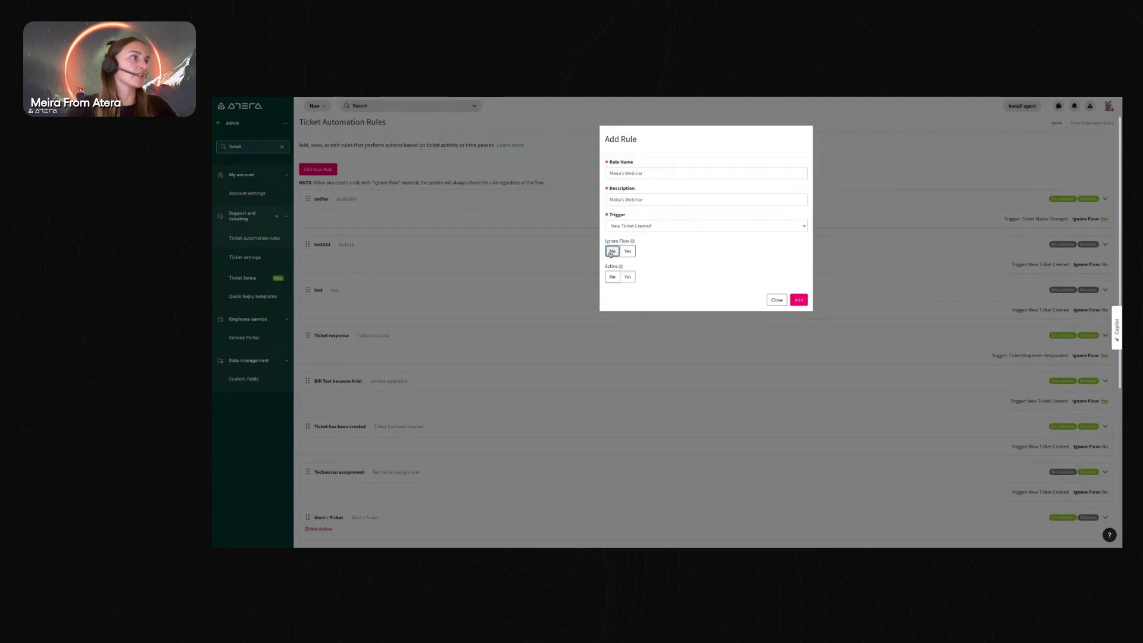
left_click(611, 277)
left_click(798, 299)
Try Activity Status with the Equals operator as the condition of the new webinar rule
left_click(375, 282)
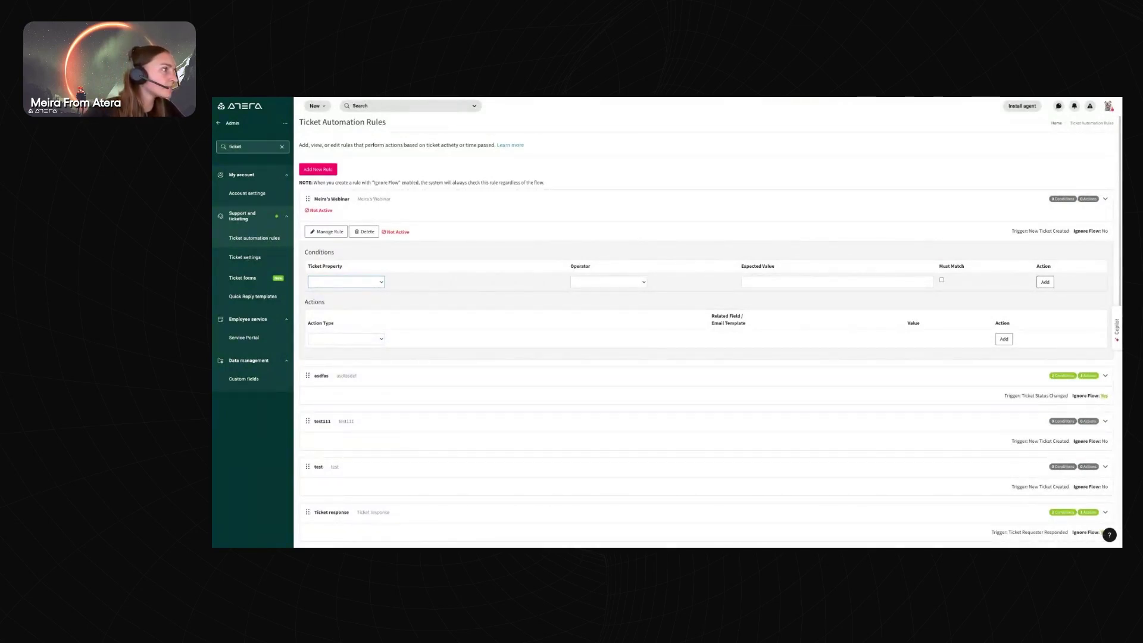
left_click(346, 298)
left_click(583, 282)
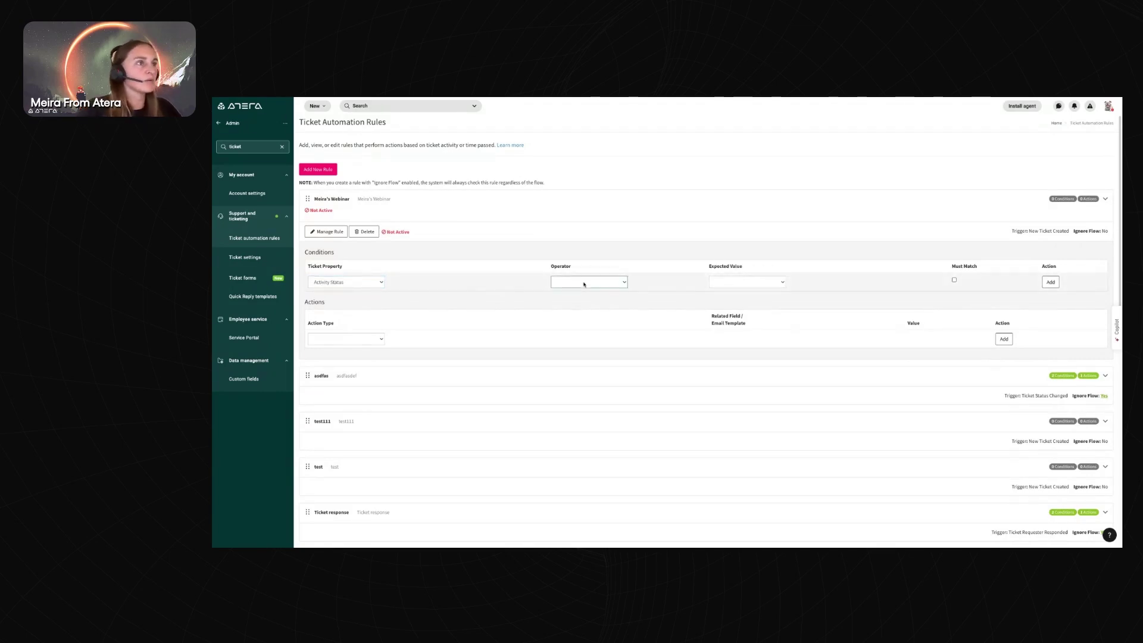
left_click(587, 295)
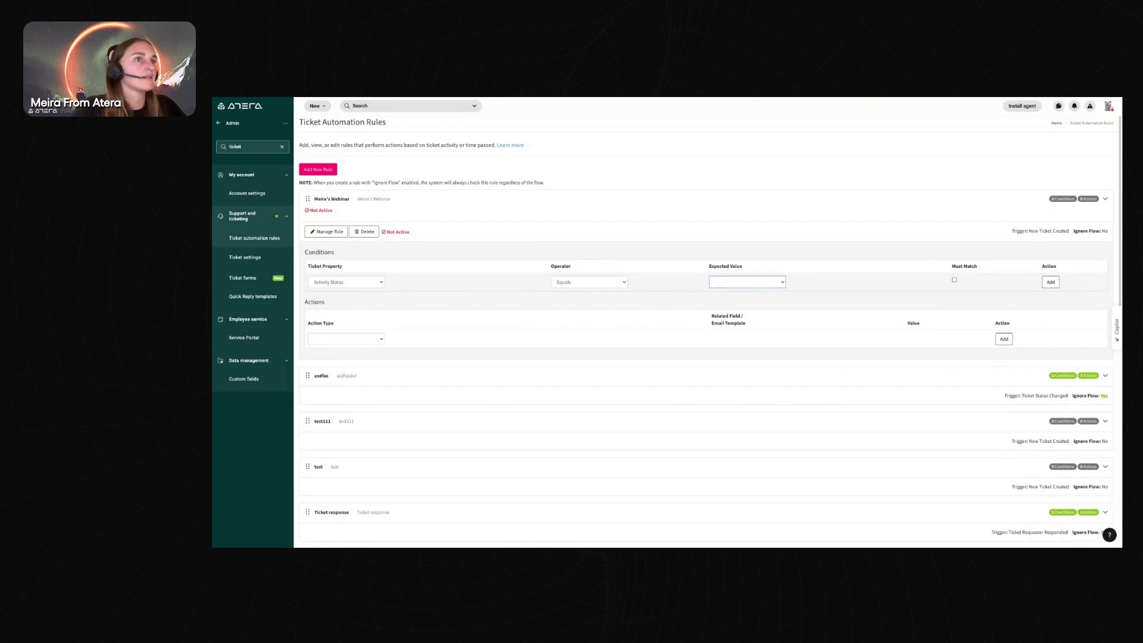
Try Site Name as the condition's ticket property with the StartsWith operator
left_click(376, 278)
left_click(372, 282)
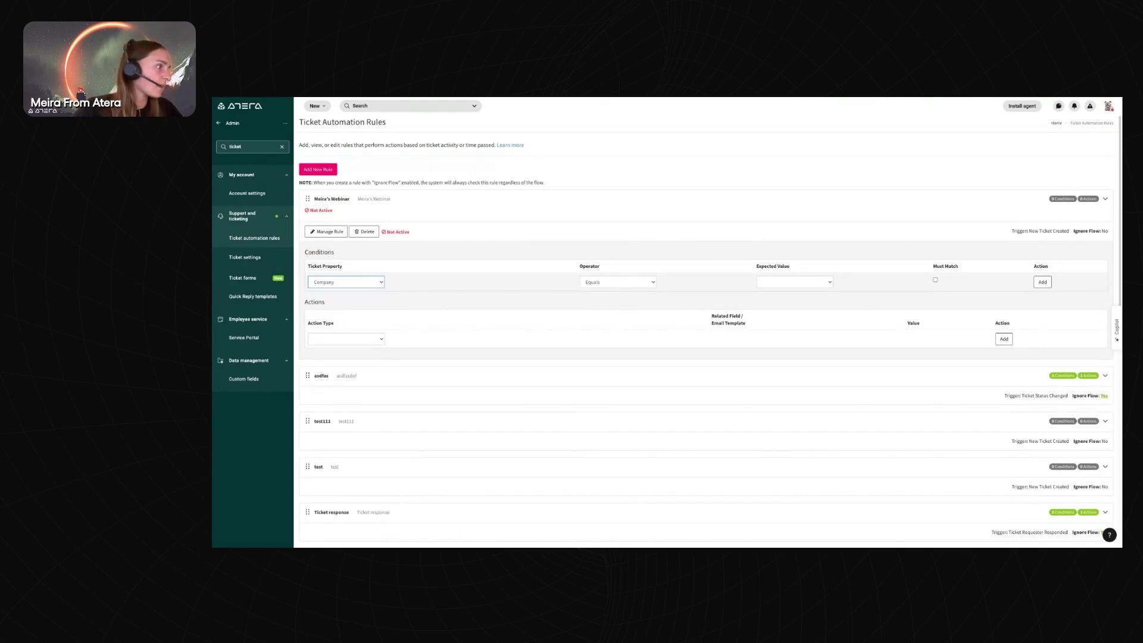
key("Down")
key("Down")
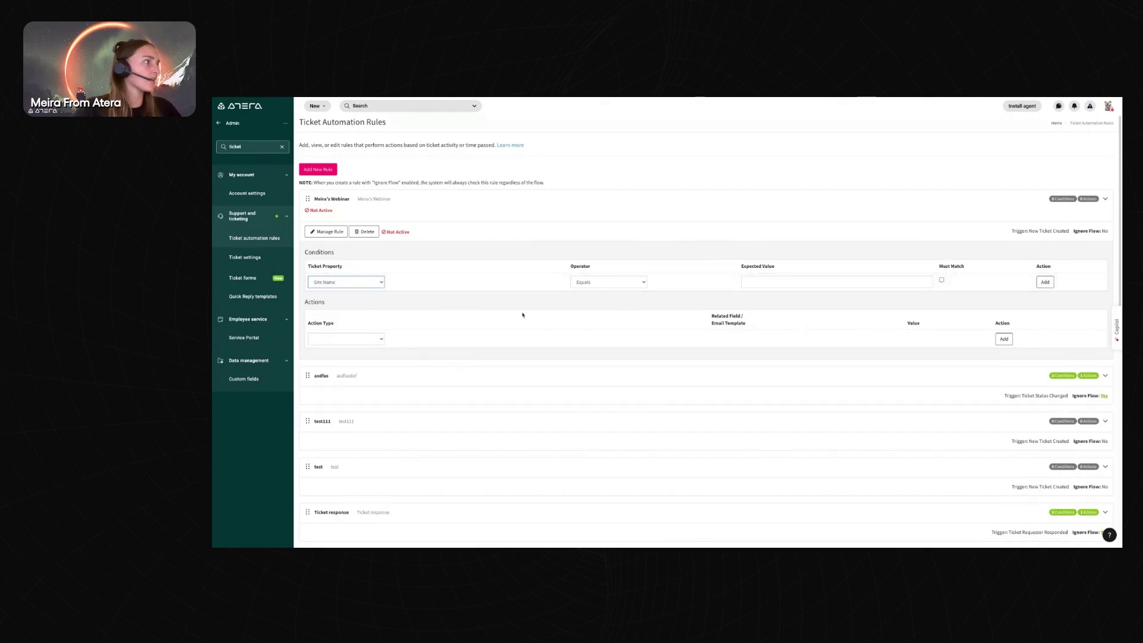
left_click(821, 282)
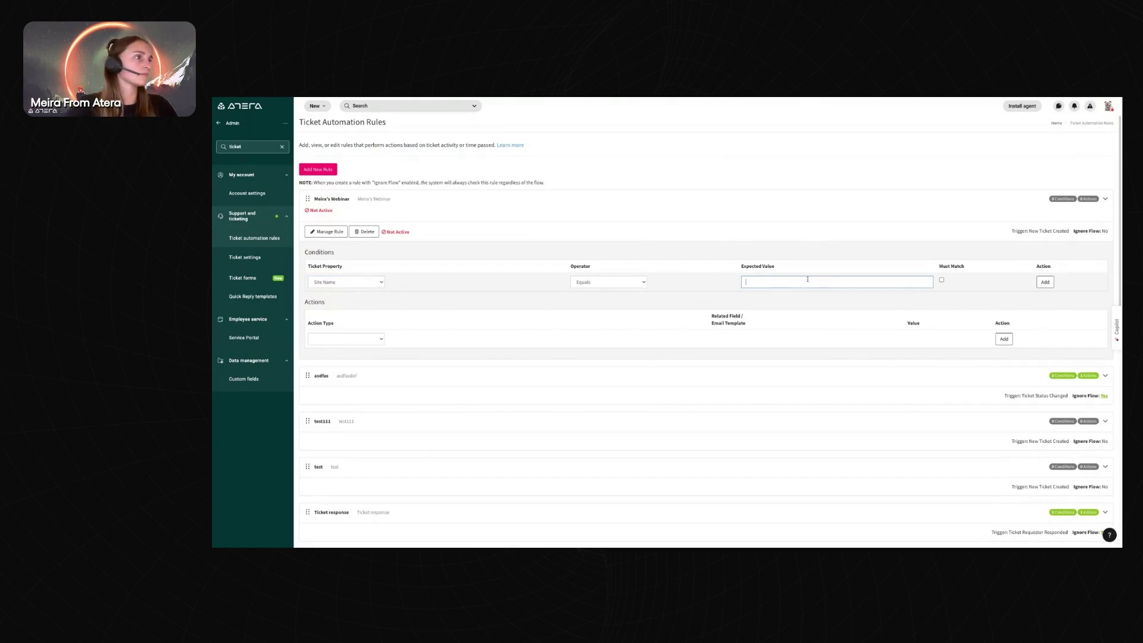
left_click(583, 284)
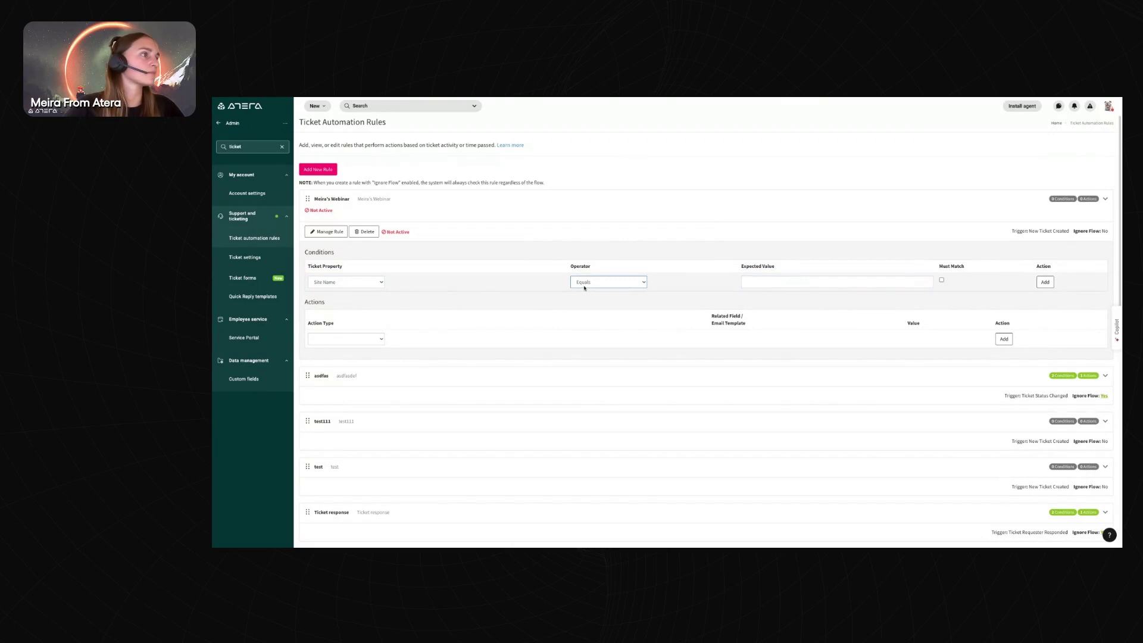
key("Down")
left_click(751, 281)
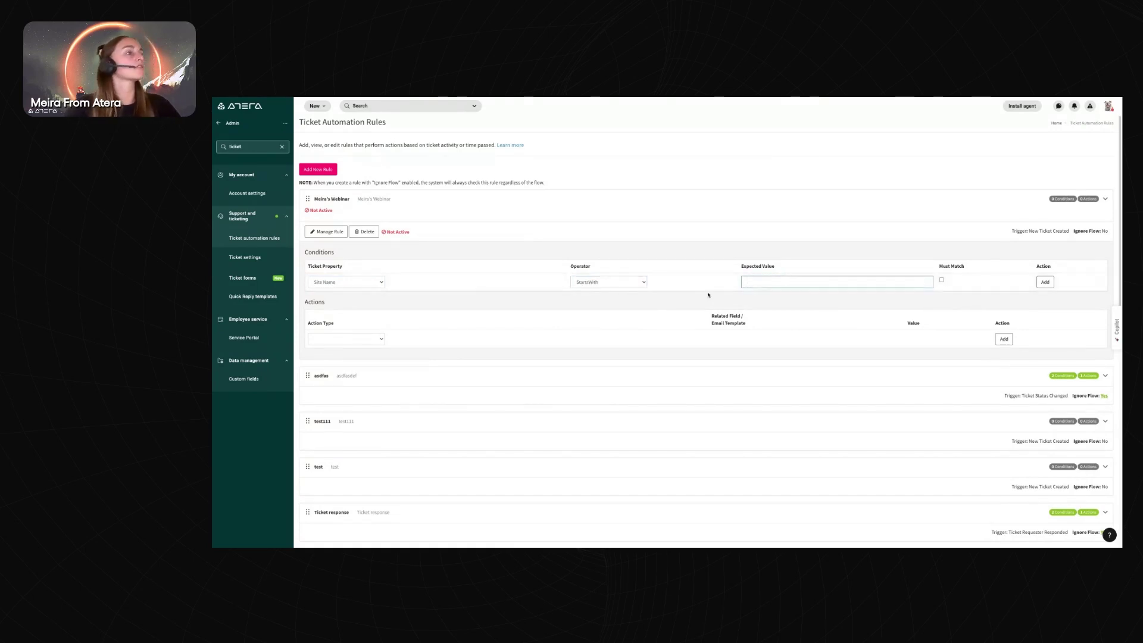
Set the webinar rule's condition to Source Equals Email
left_click(368, 283)
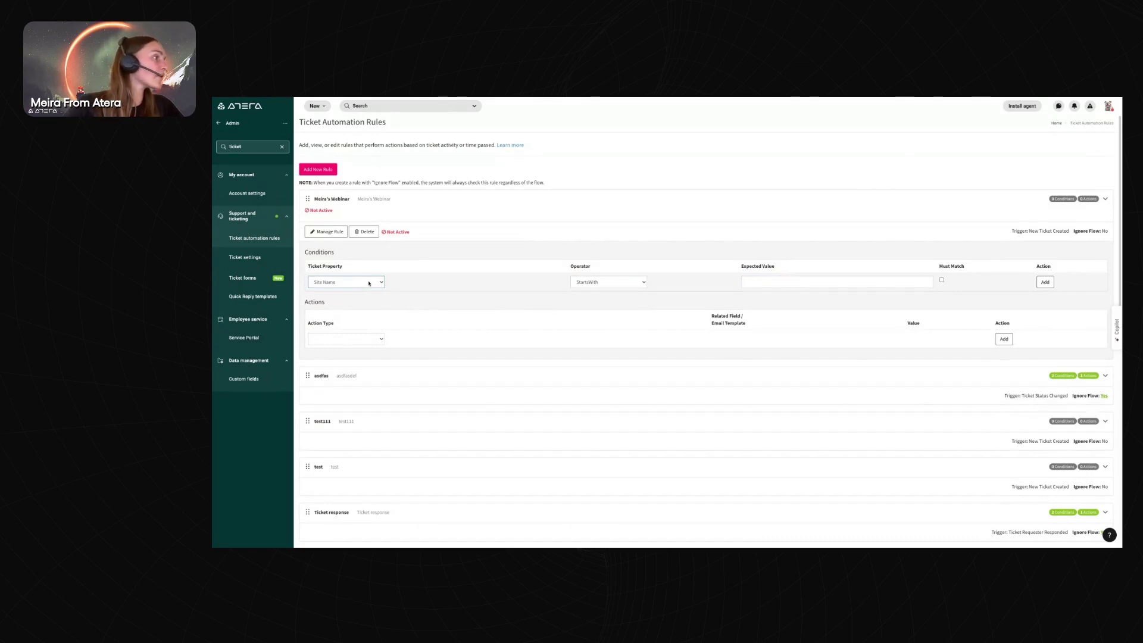
key("Down")
left_click(619, 283)
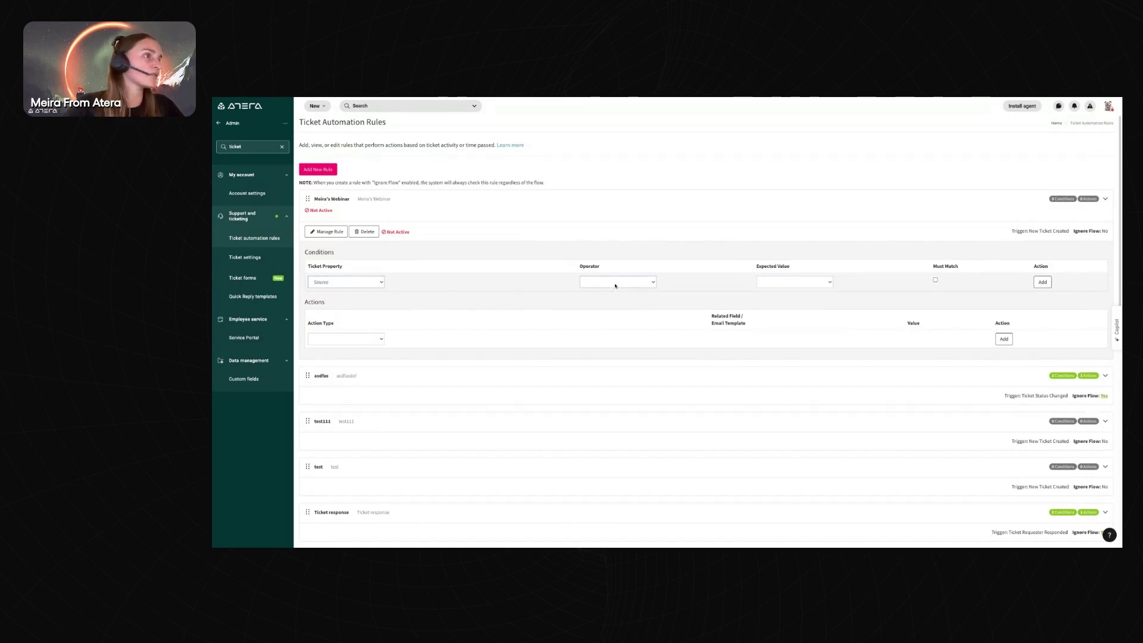
left_click(785, 283)
left_click(785, 302)
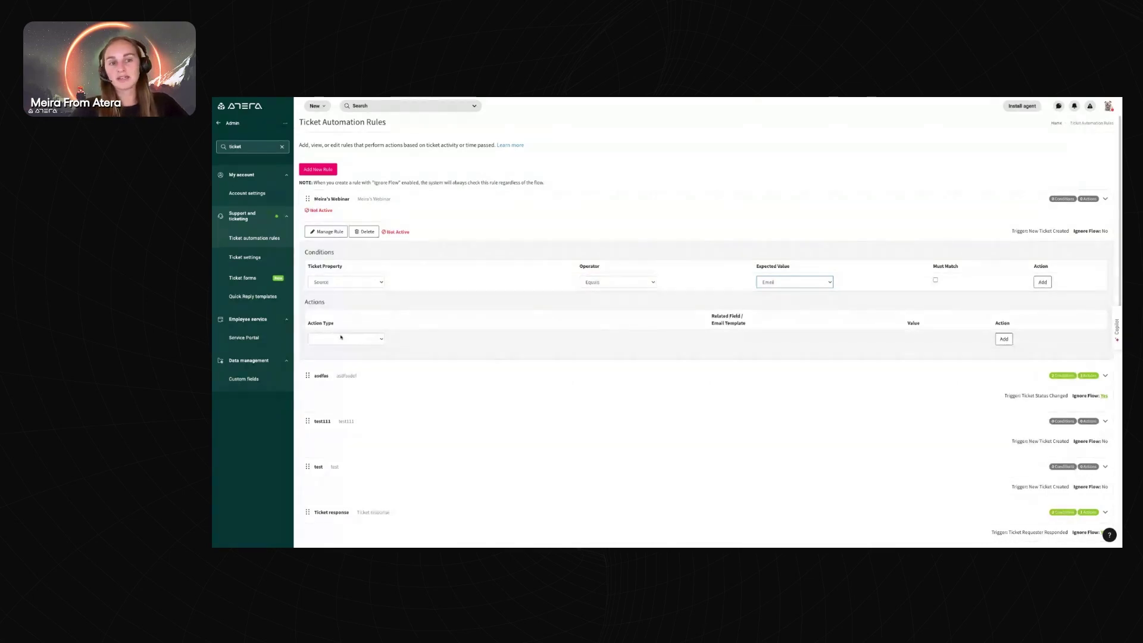
Set the webinar rule's action to Send an Email To Technician, using the template that emails details of the customer request
left_click(346, 339)
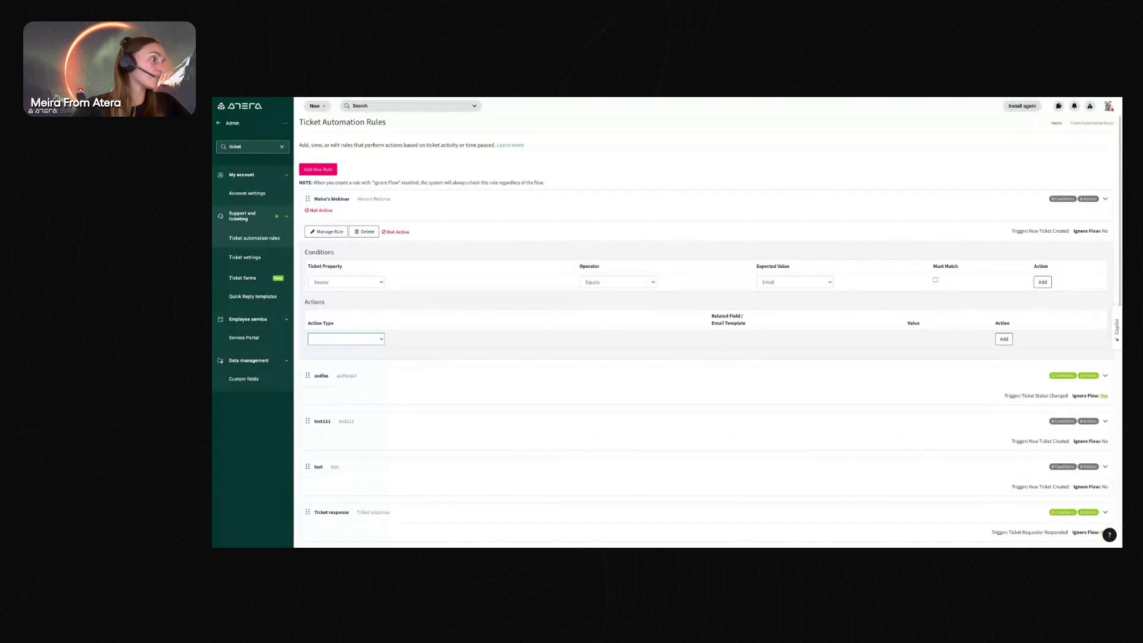
key("Down")
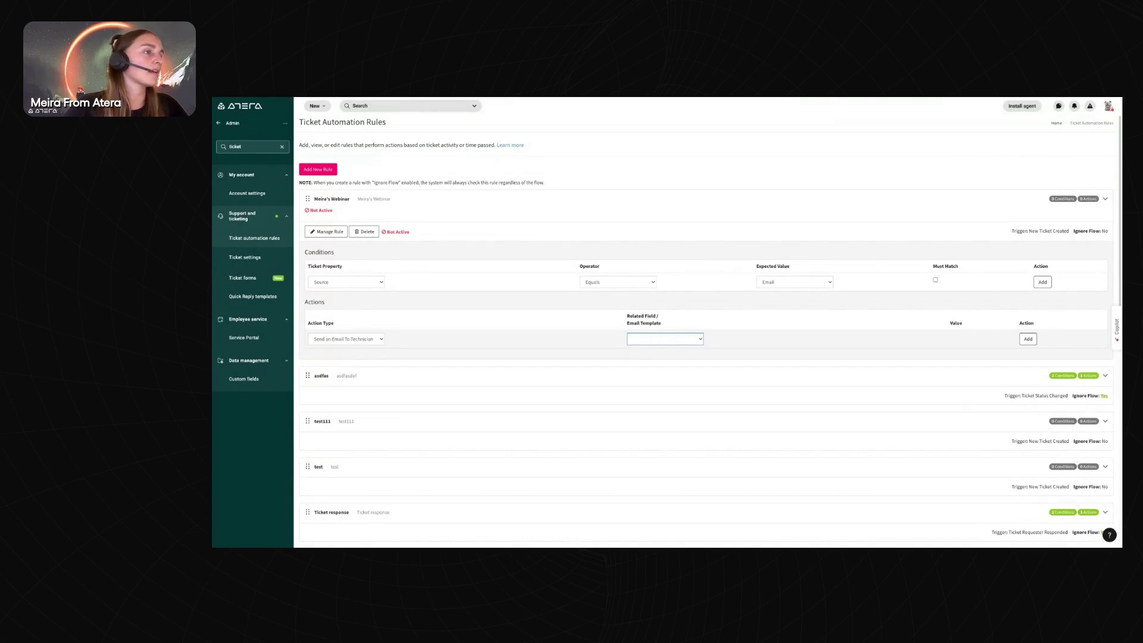
left_click(665, 351)
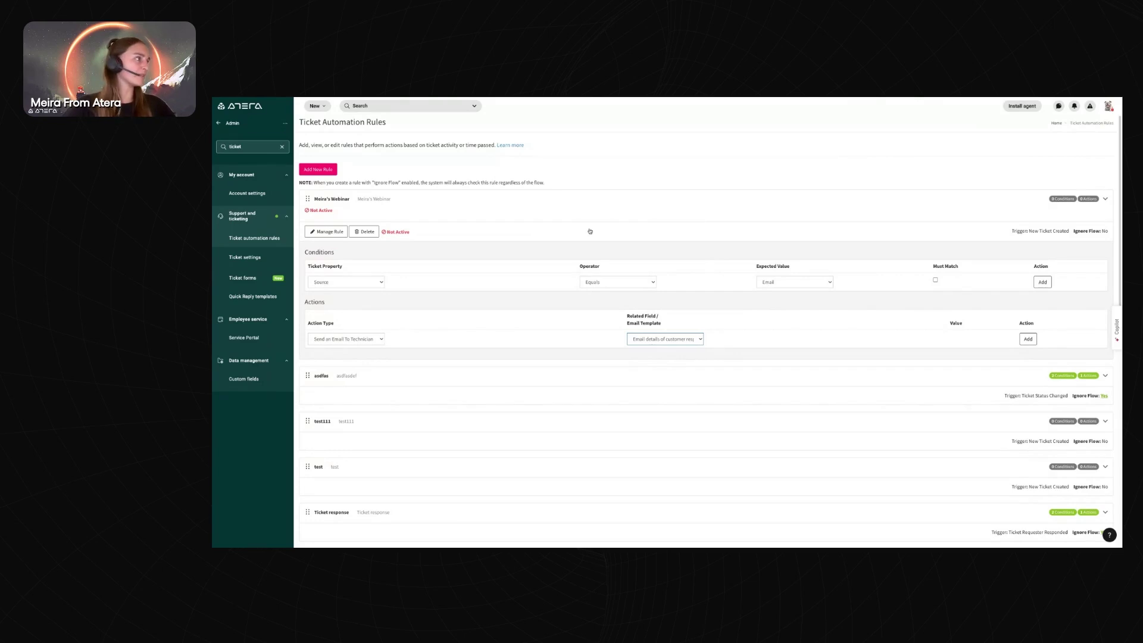
Look through the Help Center article on commonly-used ticket automation rules and return to the Ticket Automation Rules page
scroll(590, 231, "up", 1)
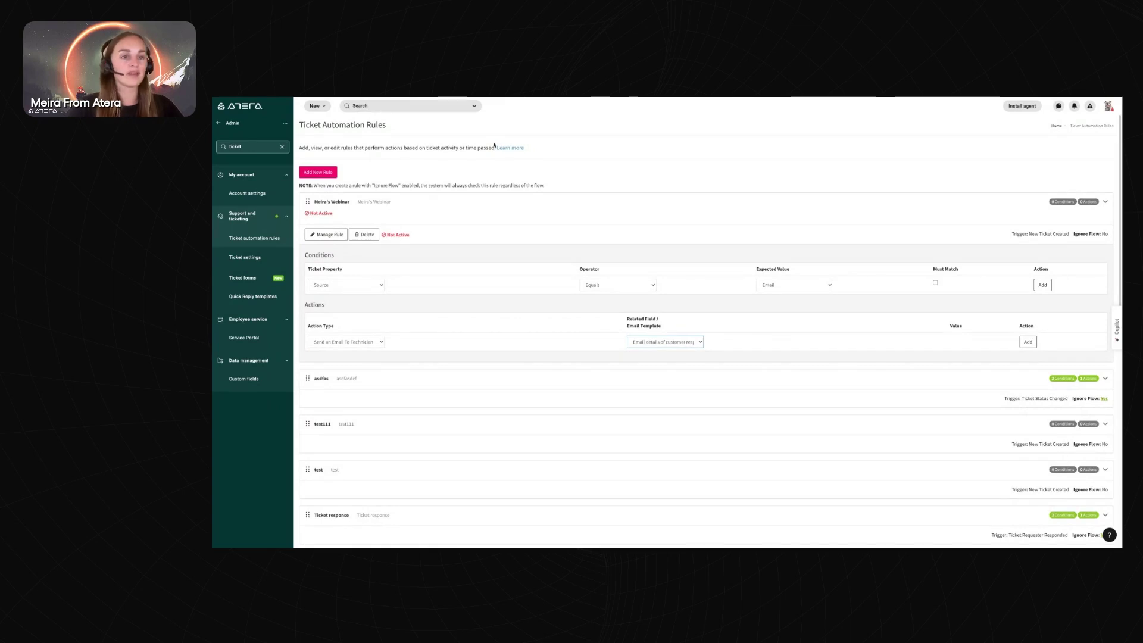
left_click(516, 149)
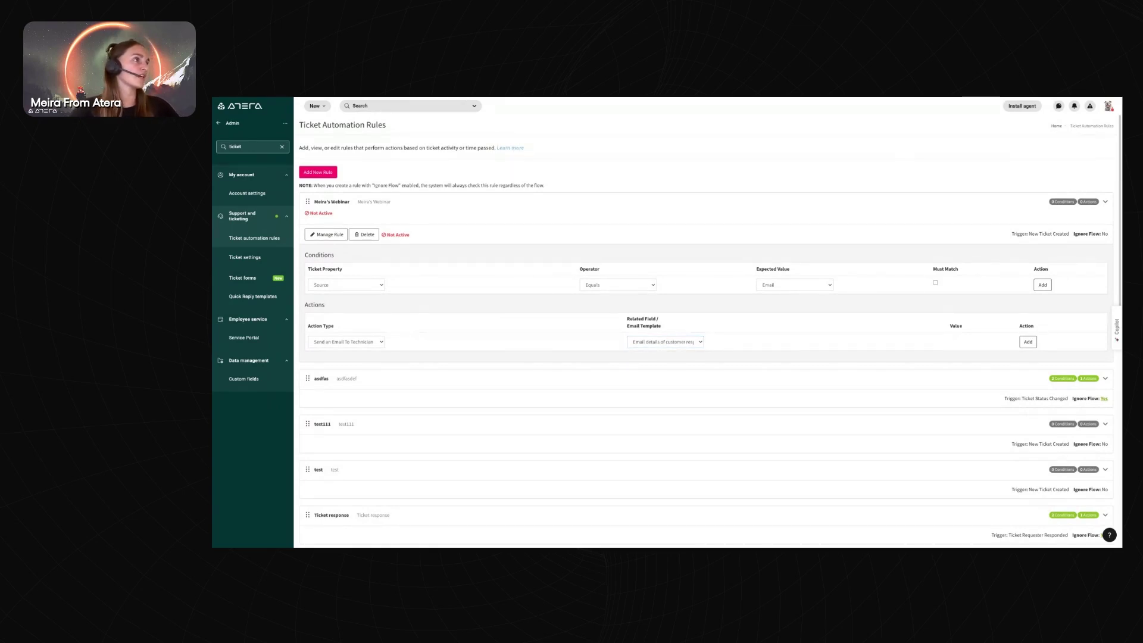
scroll(690, 403, "down", 1)
scroll(691, 403, "down", 1)
scroll(691, 403, "up", 3)
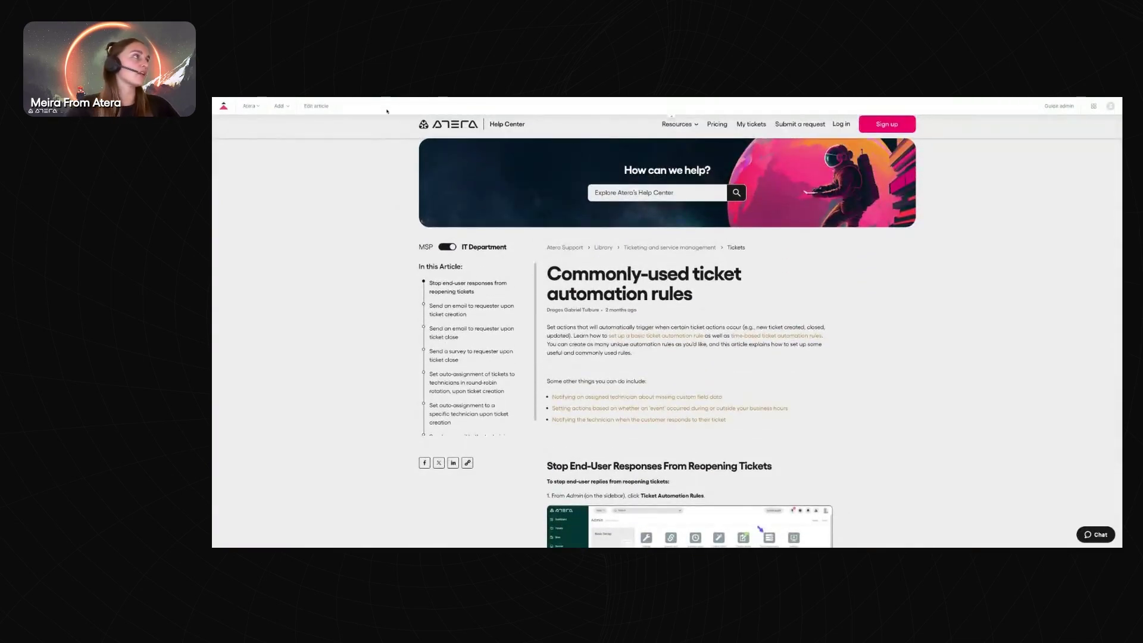
left_click(367, 95)
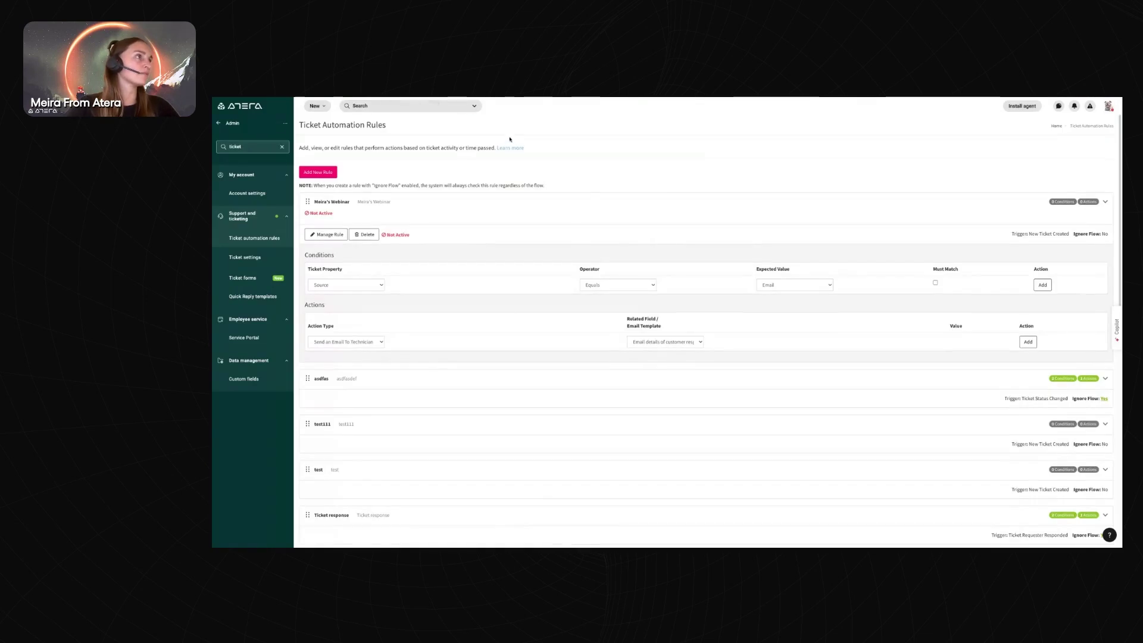